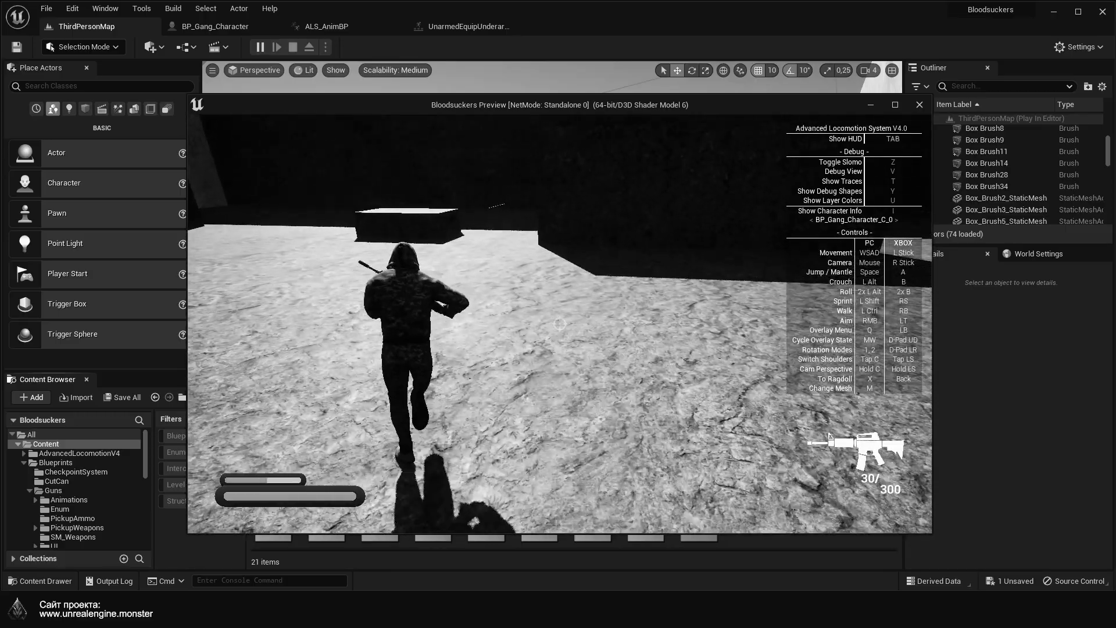
# Step: Run the character up onto the box, then walk it forward until it's against the wall
pyautogui.press('space')
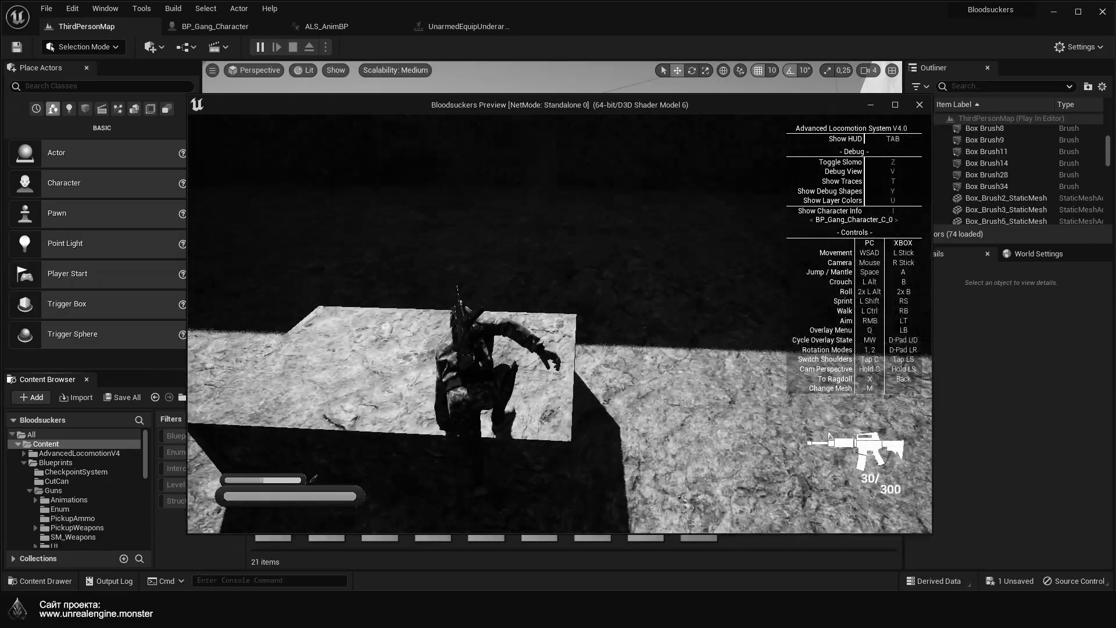
pyautogui.press('w')
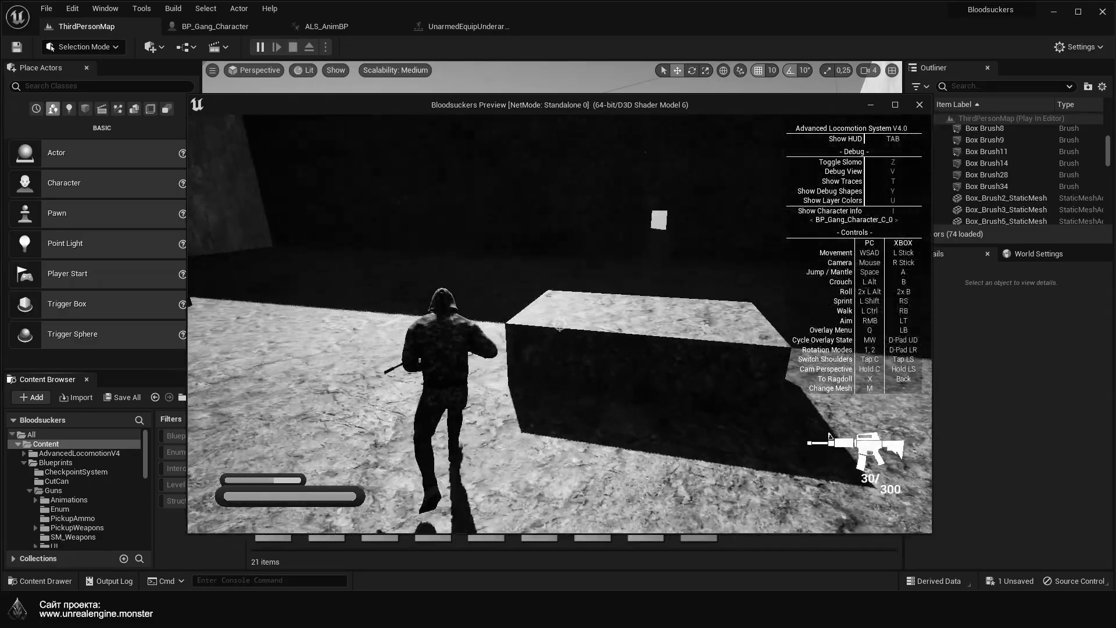
pyautogui.press('w')
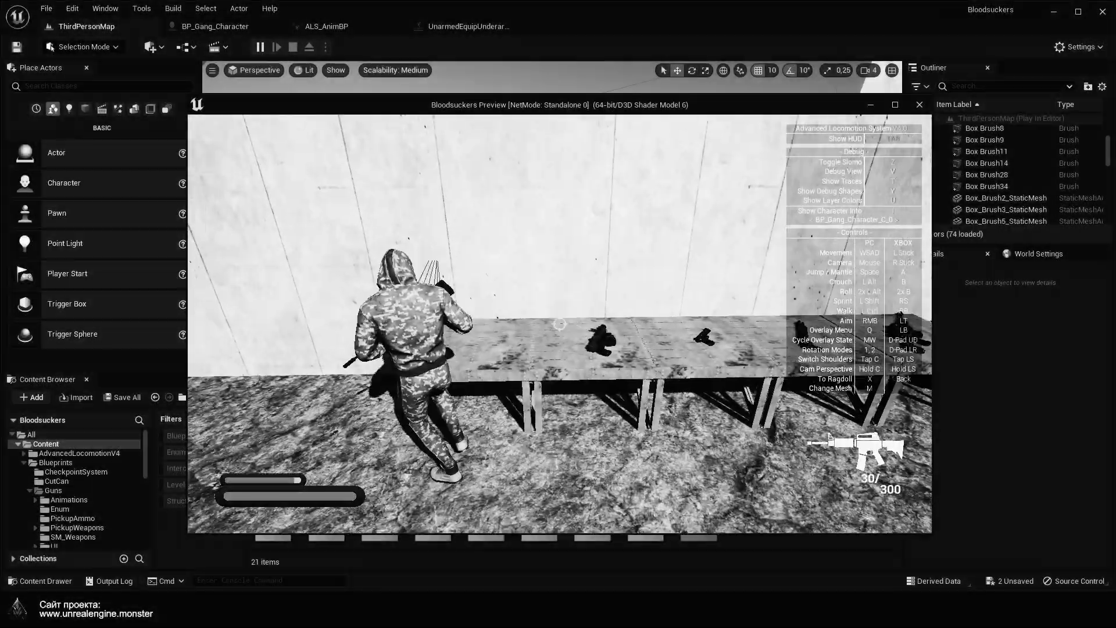
pyautogui.press('w')
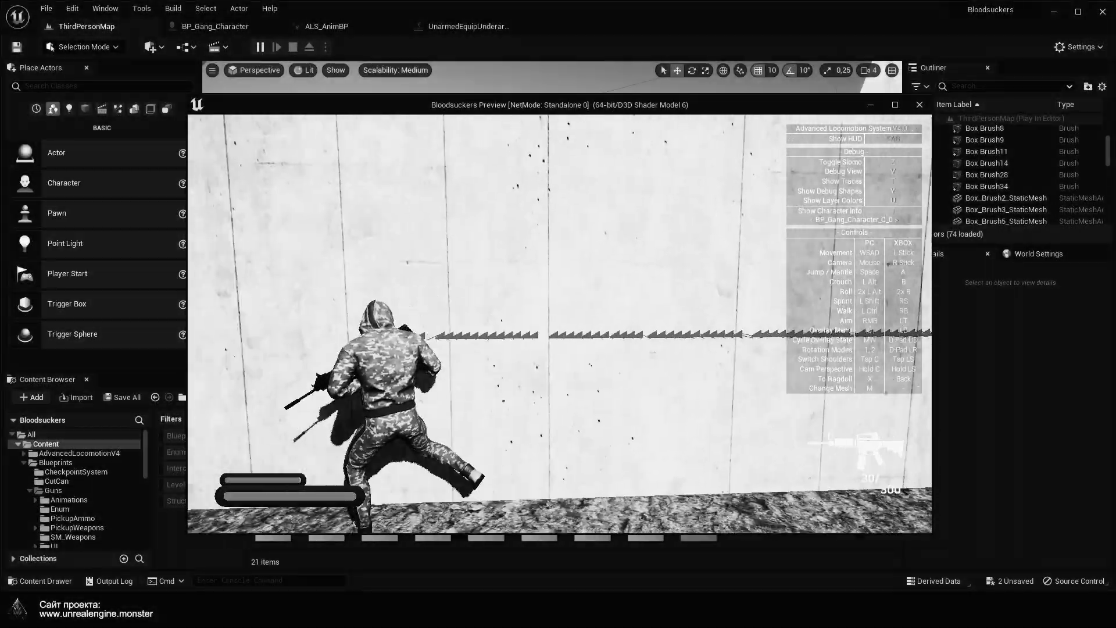
# Step: Fire the rifle twice at the wall, jump along it, then holster and redraw the axe
pyautogui.click(560, 324)
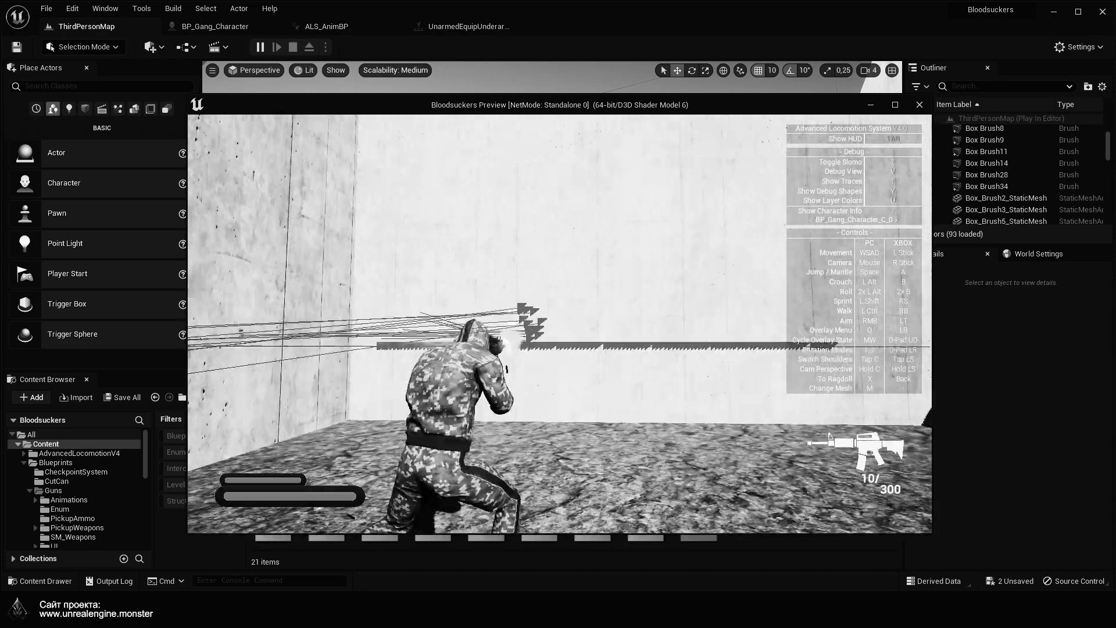
pyautogui.click(560, 324)
pyautogui.press('space')
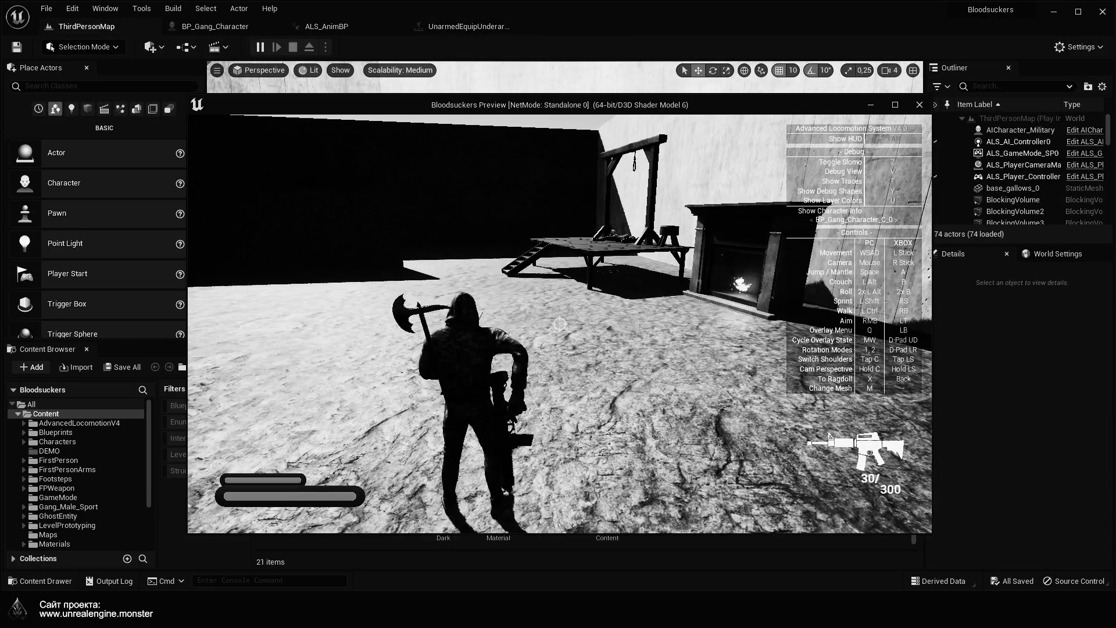
pyautogui.press('e')
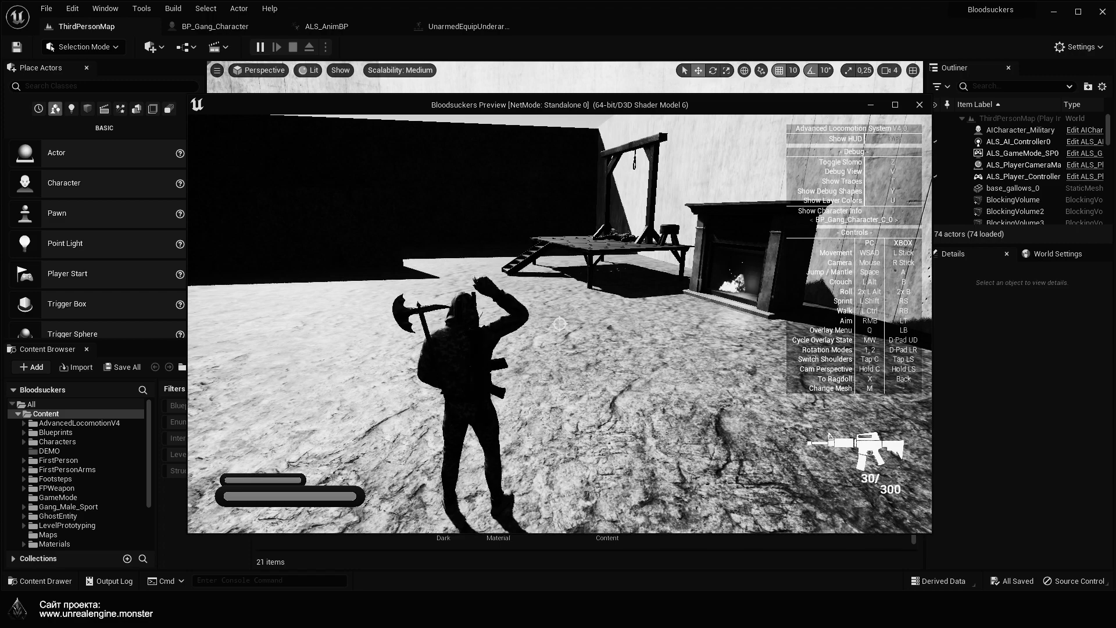
pyautogui.press('e')
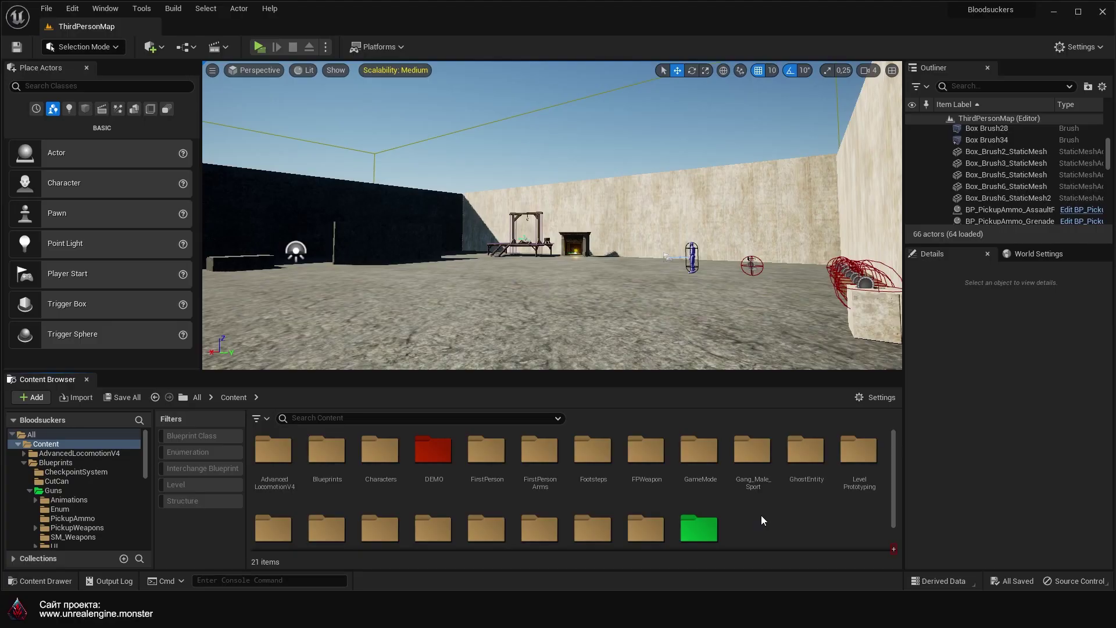
# Step: Search the content for 'gang' and open BP_Gang_Character in its own editor
pyautogui.click(318, 416)
pyautogui.write('gang')
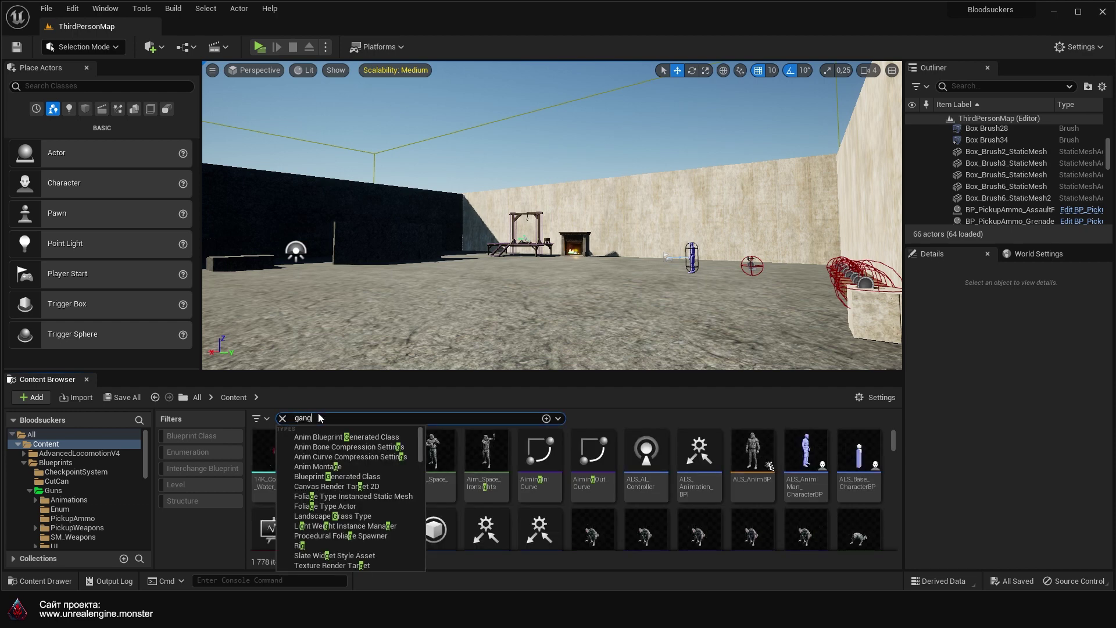
pyautogui.press('Return')
pyautogui.click(379, 454)
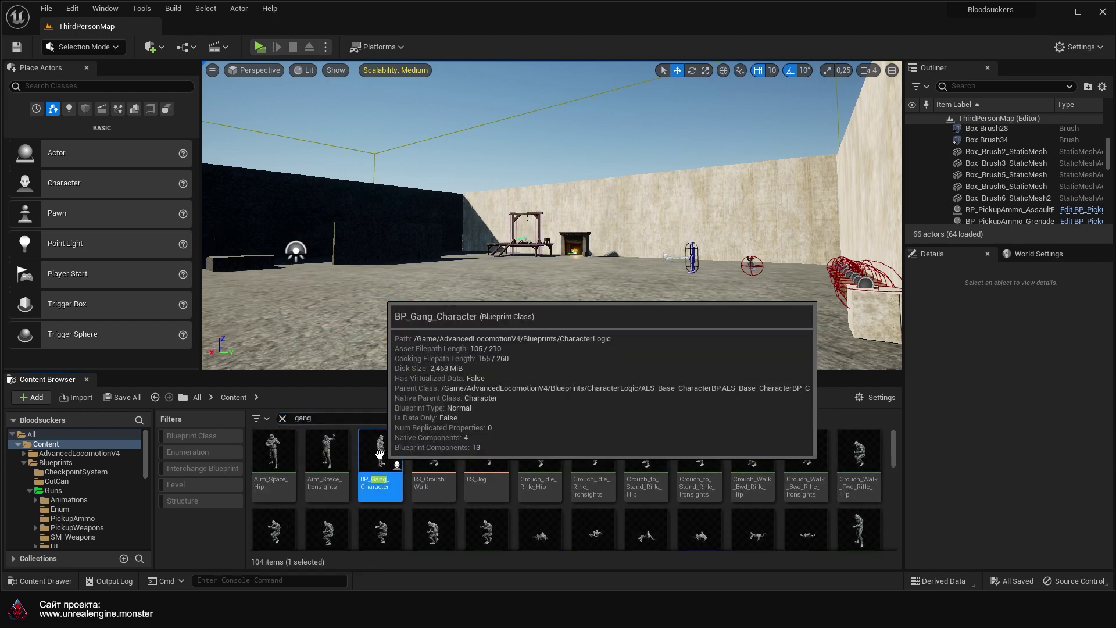
pyautogui.doubleClick(380, 454)
pyautogui.hotkey('ctrl', 'Tab')
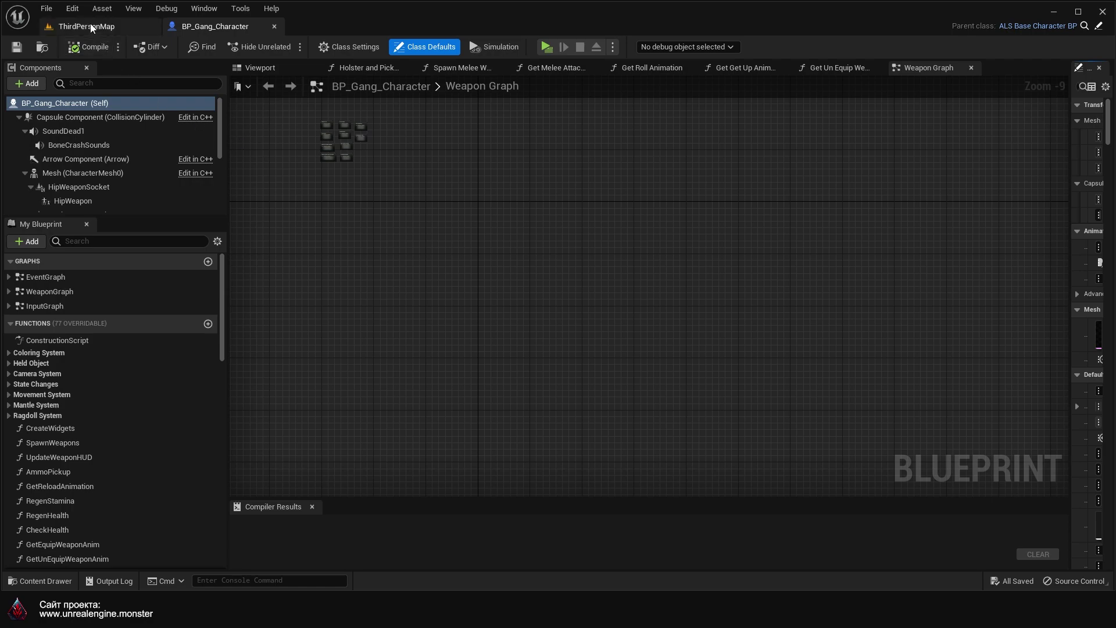
# Step: Open ALS_Base_CharacterBP and dock its editor alongside the other tabs
pyautogui.click(282, 418)
pyautogui.write('als base')
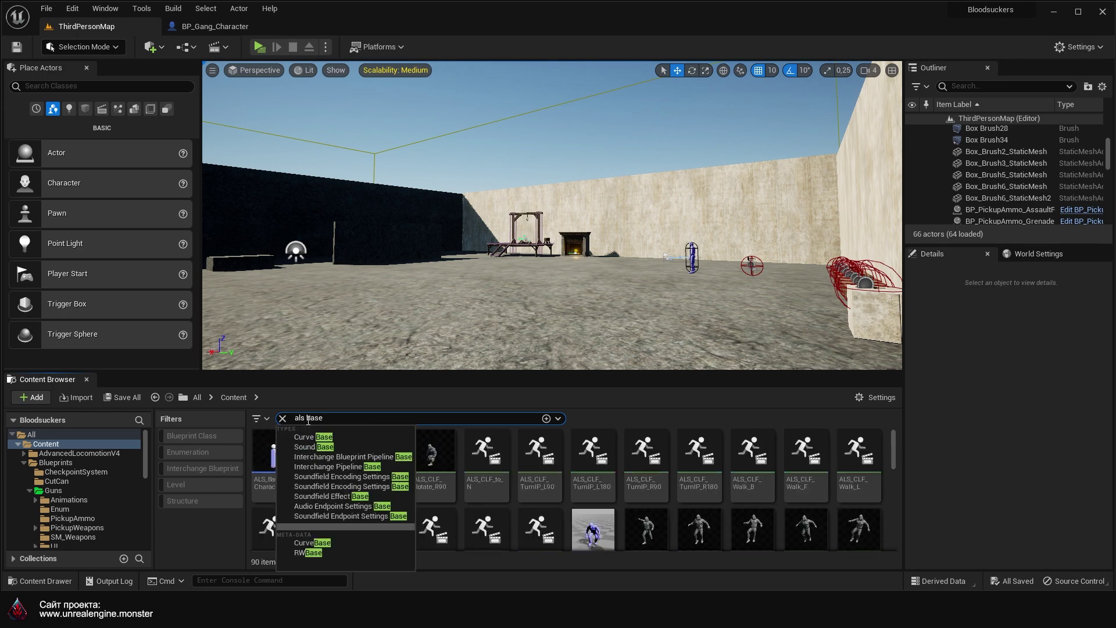
pyautogui.press('Return')
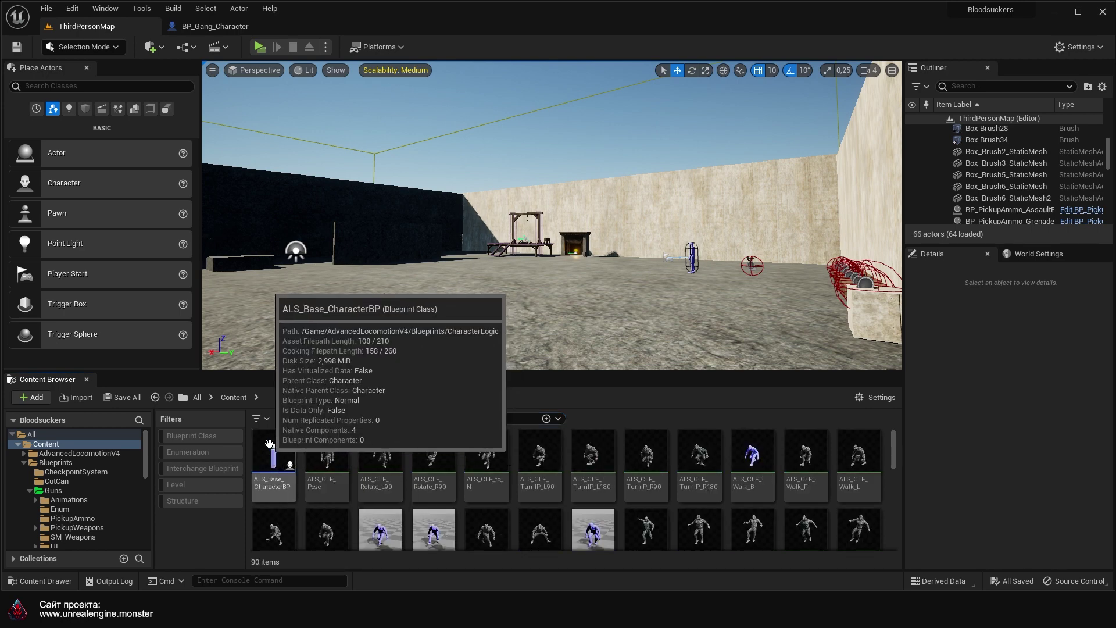
pyautogui.doubleClick(275, 459)
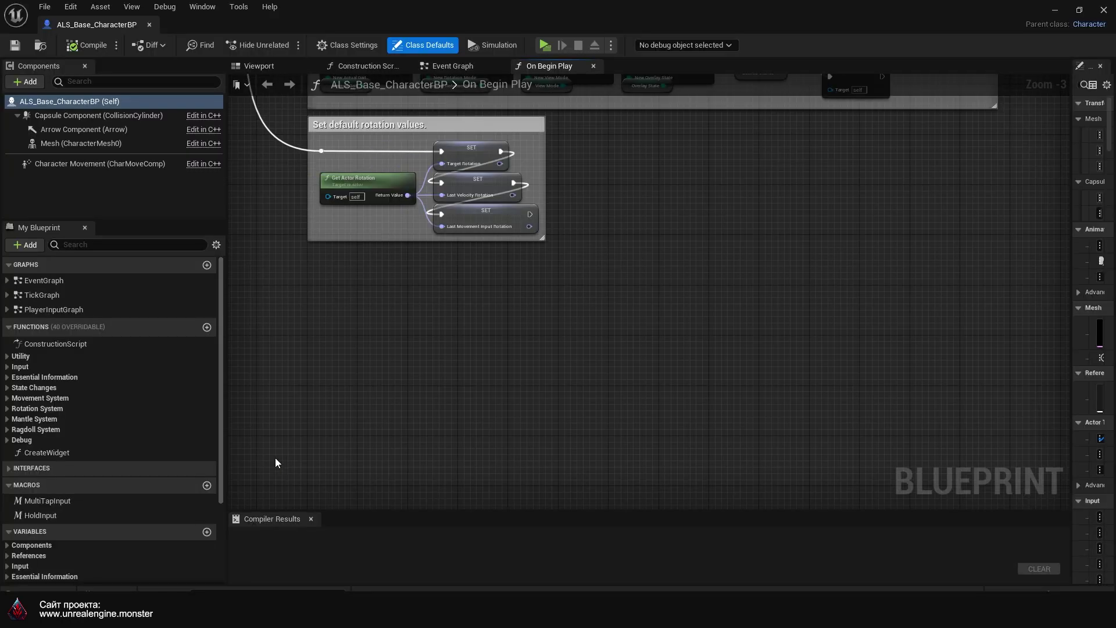
pyautogui.moveTo(96, 29)
pyautogui.mouseDown()
pyautogui.moveTo(250, 89)
pyautogui.moveTo(305, 33)
pyautogui.mouseUp()
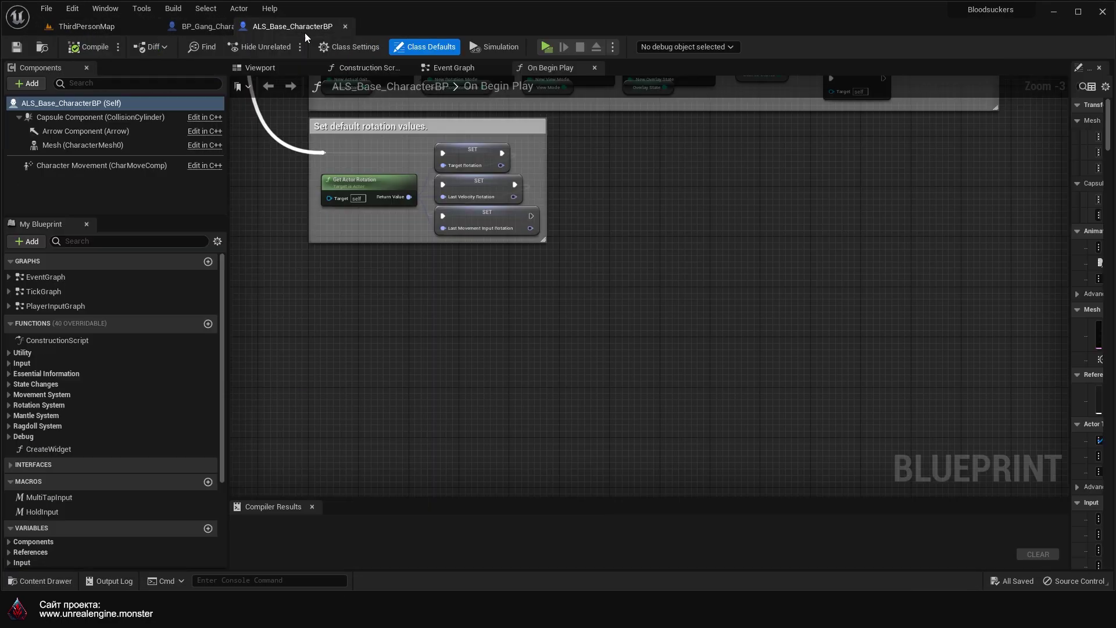
pyautogui.click(106, 29)
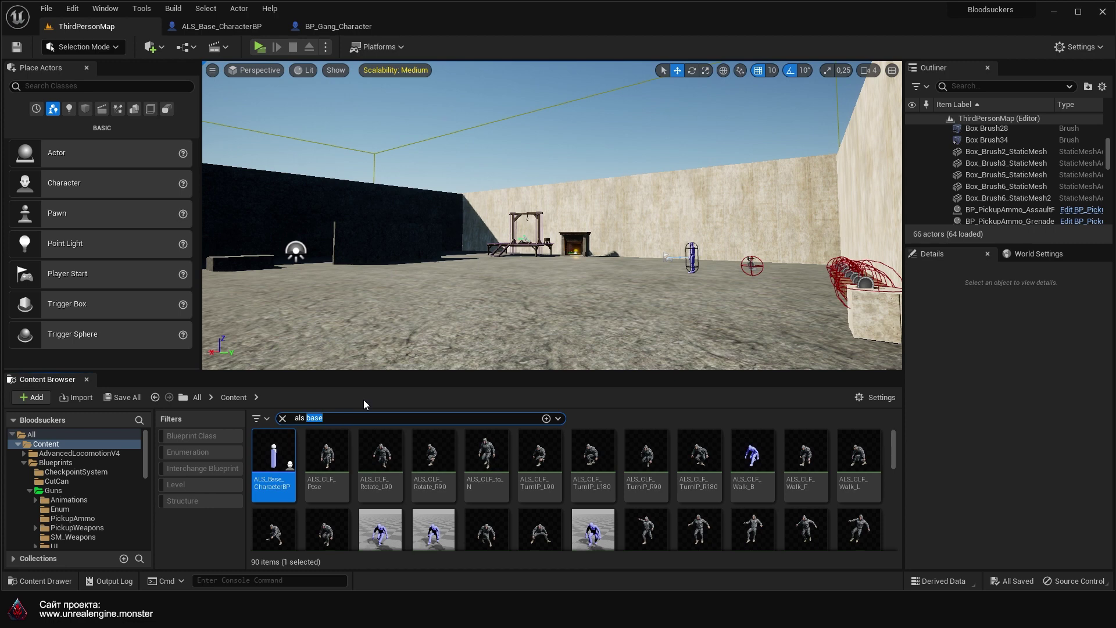
# Step: Search 'anim bp' and open the ALS_AnimBP animation blueprint
pyautogui.write('anim bp')
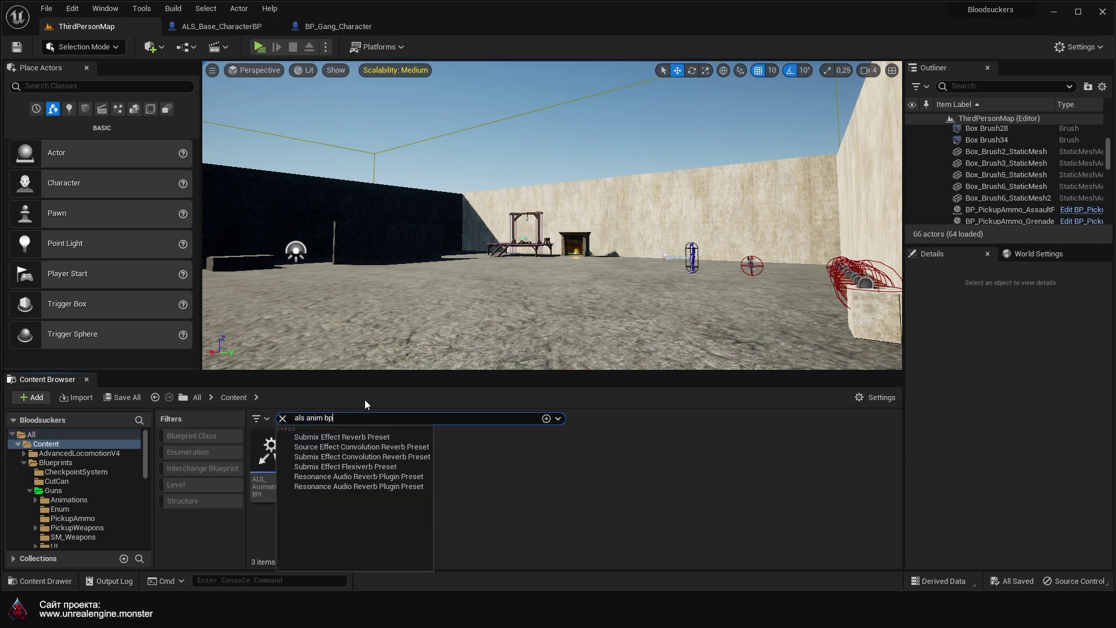
pyautogui.click(590, 526)
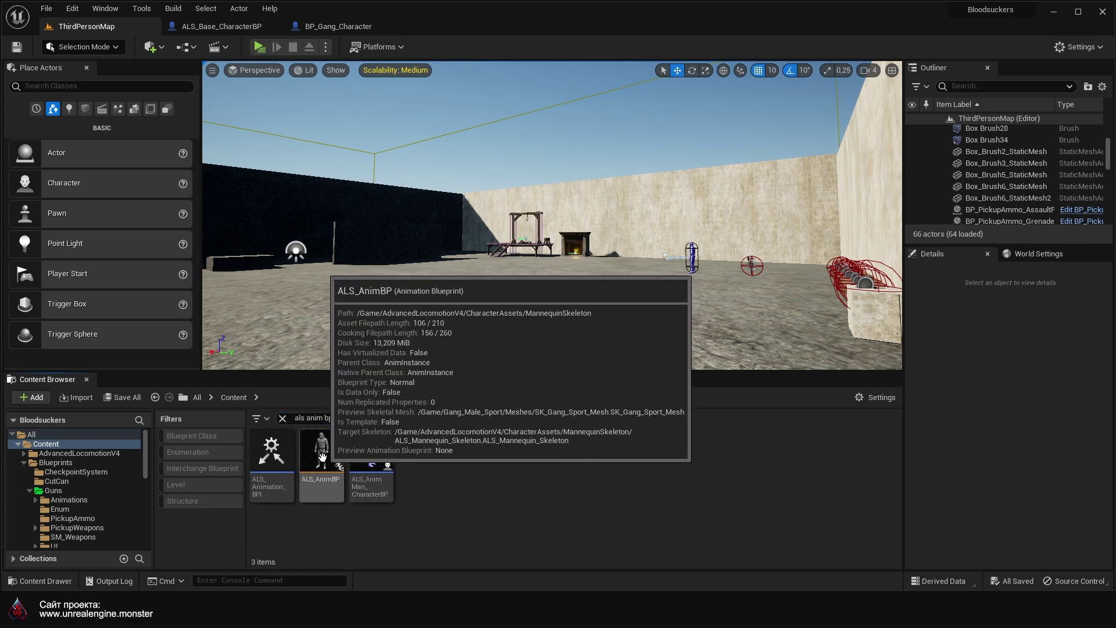
pyautogui.click(322, 457)
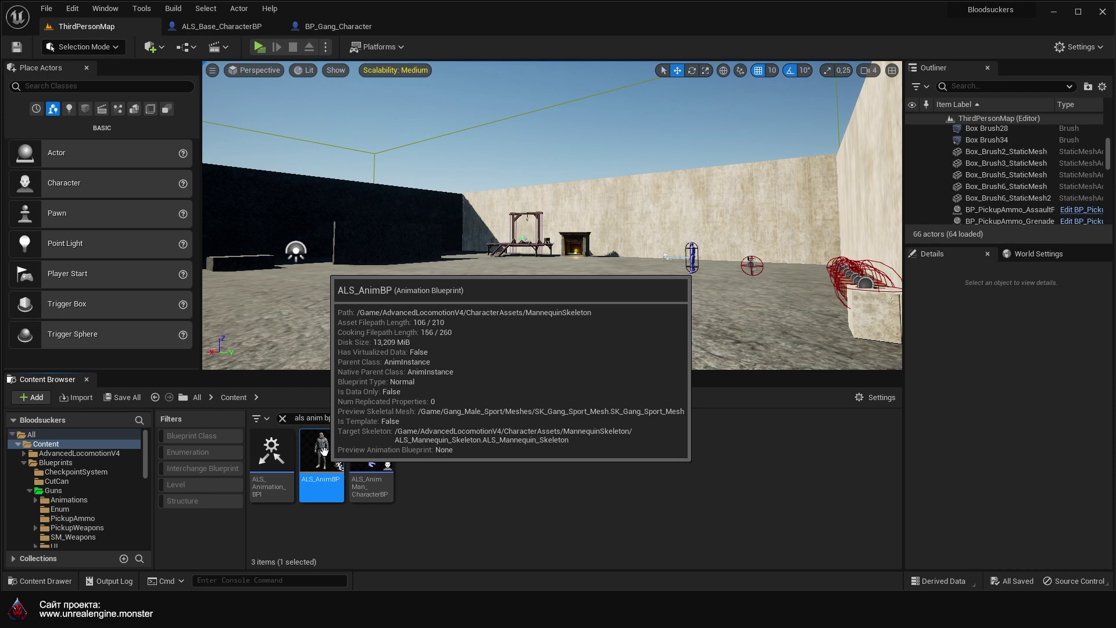
pyautogui.doubleClick(322, 457)
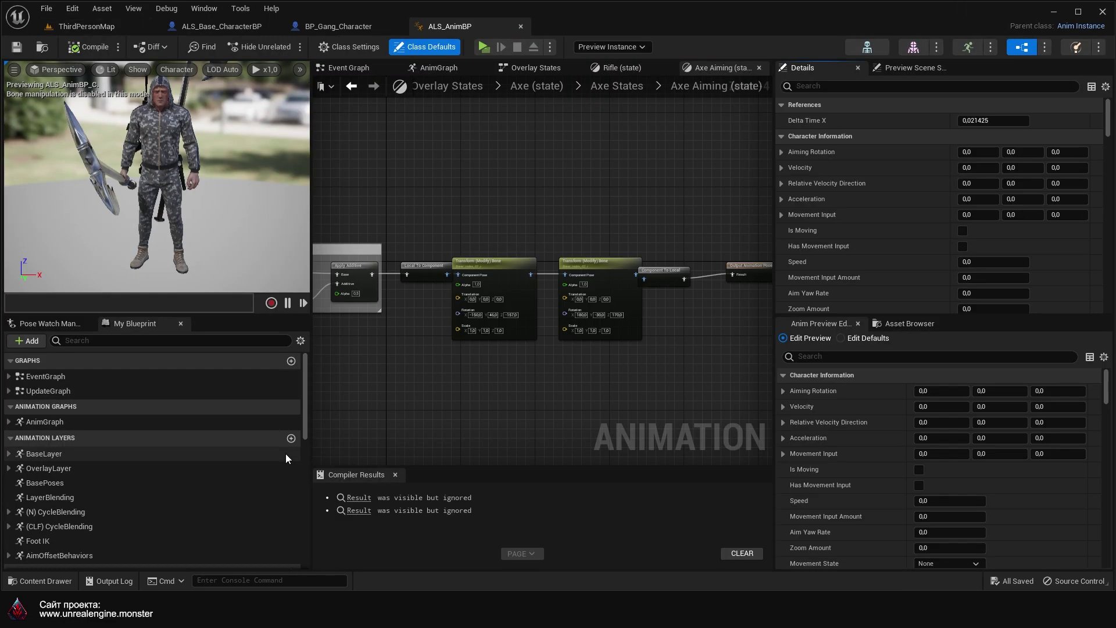
pyautogui.click(79, 28)
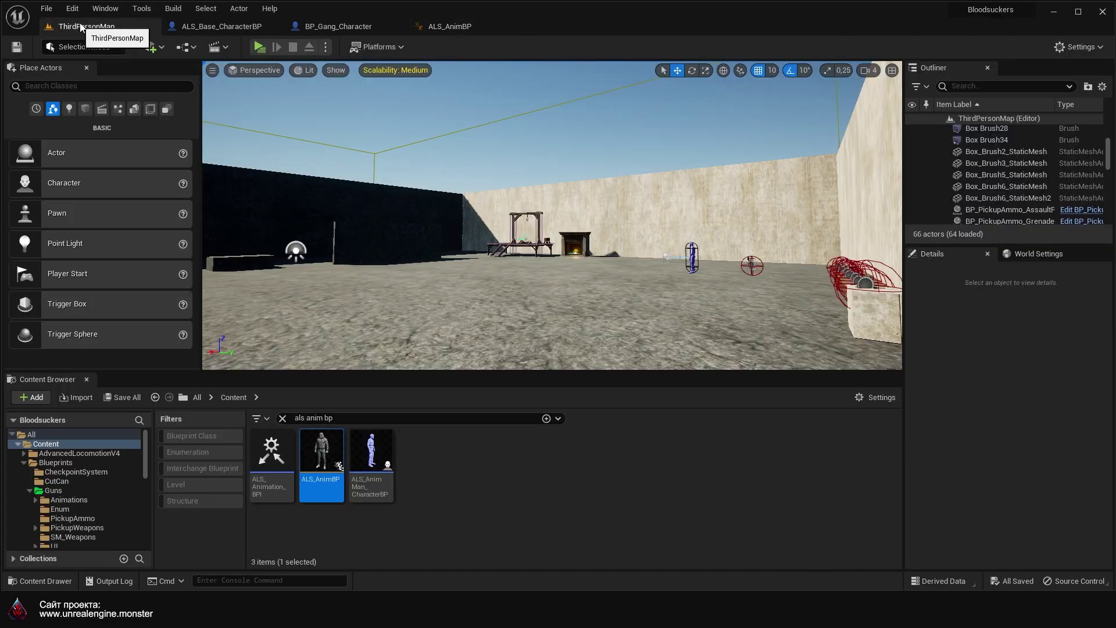
# Step: Search 'equip' and open the UnarmedEquipUnderarm_UE_Montage animation montage
pyautogui.click(285, 422)
pyautogui.hotkey('ctrl', 'a')
pyautogui.press('BackSpace')
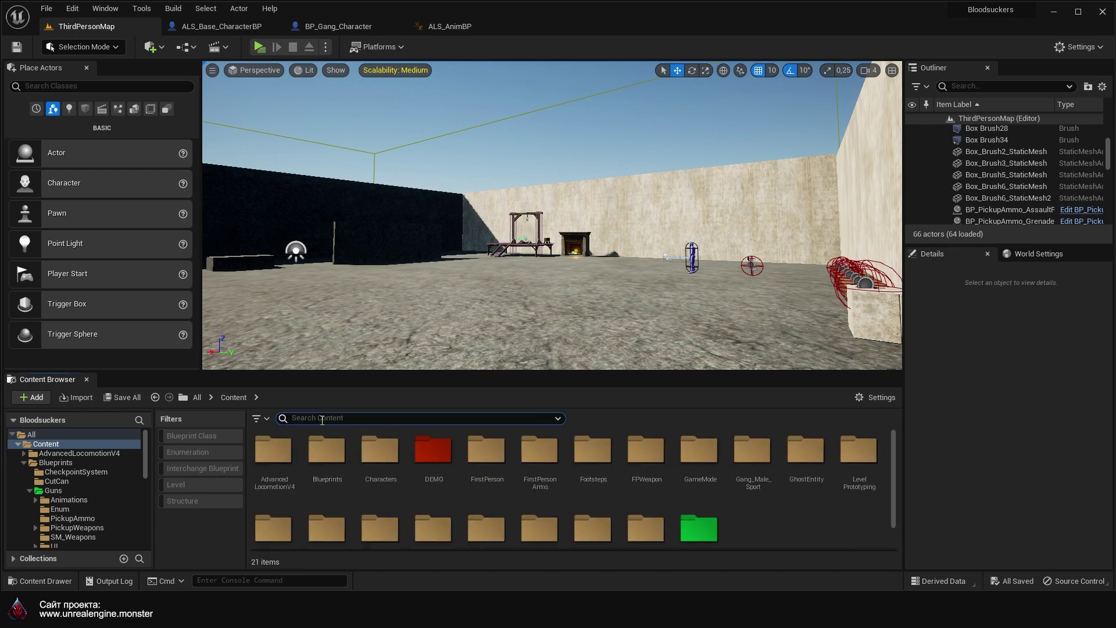
pyautogui.write('equ')
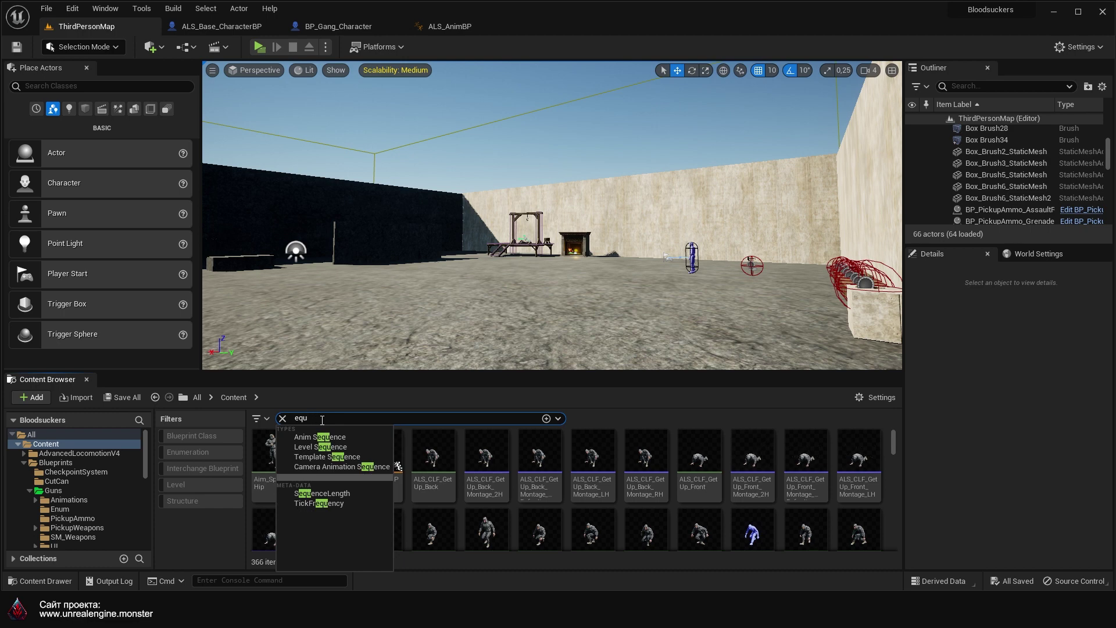
pyautogui.write('ip')
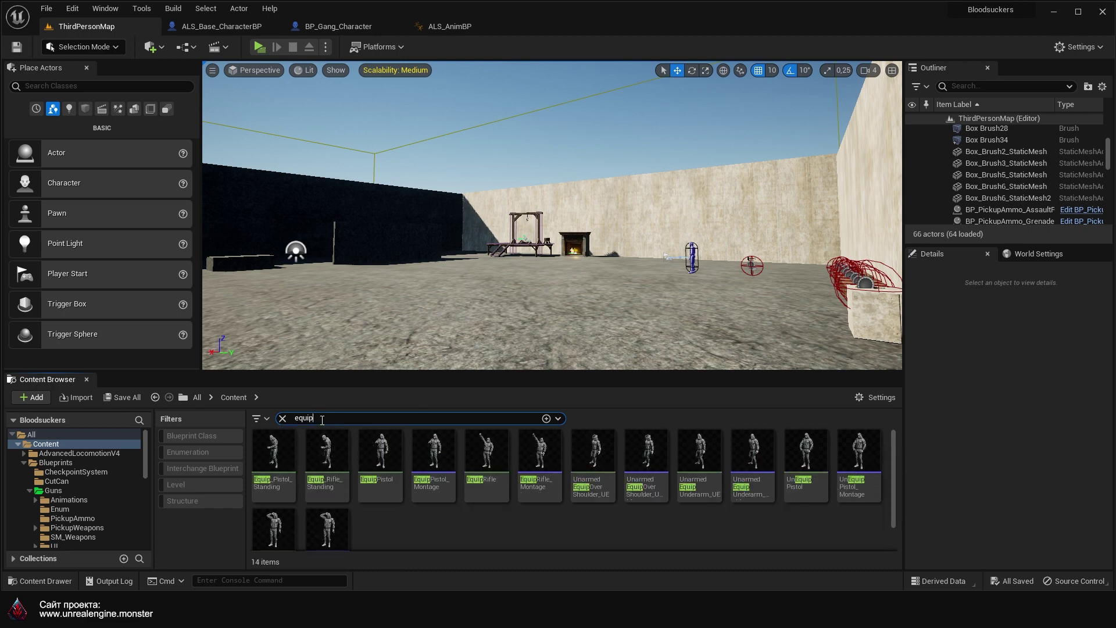
pyautogui.click(754, 481)
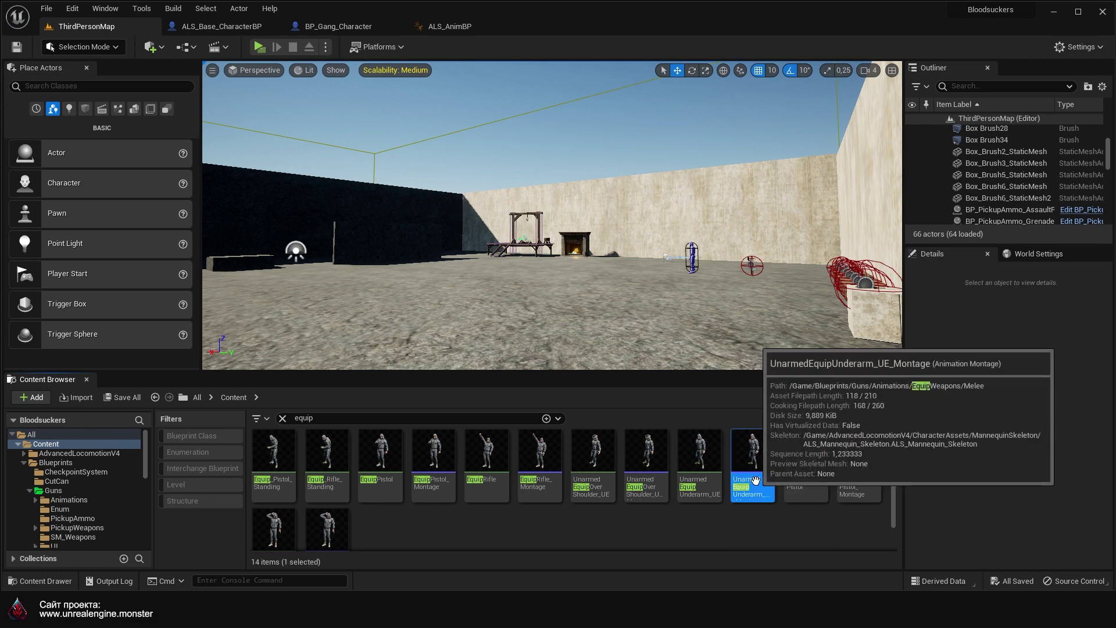
pyautogui.doubleClick(755, 480)
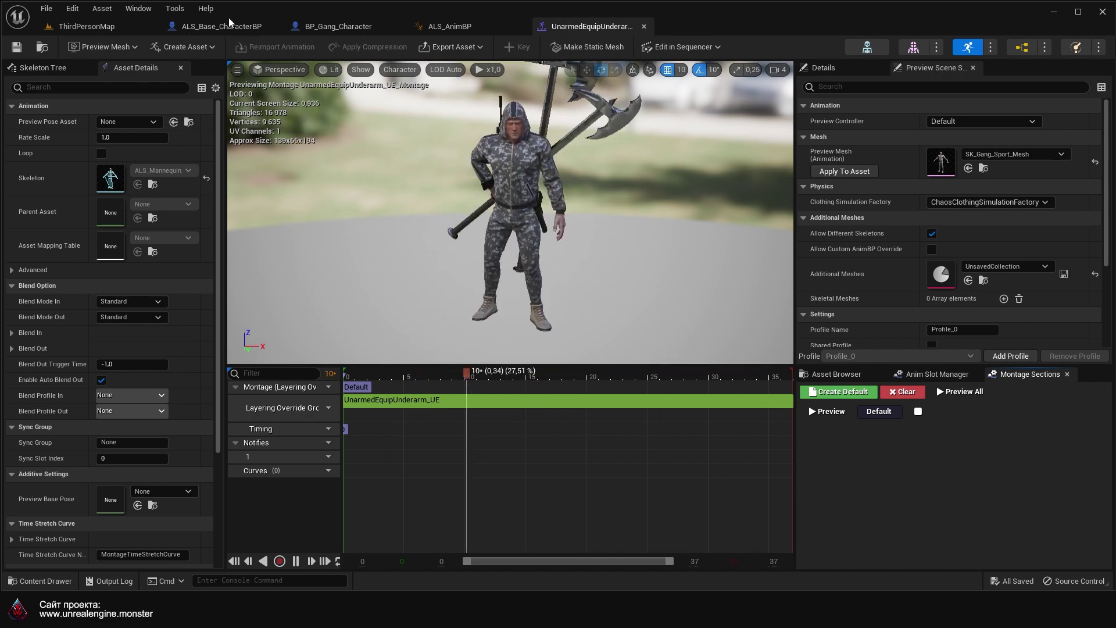
# Step: Clear the equip search filter and bring up ALS_Base_CharacterBP
pyautogui.click(82, 27)
pyautogui.click(282, 418)
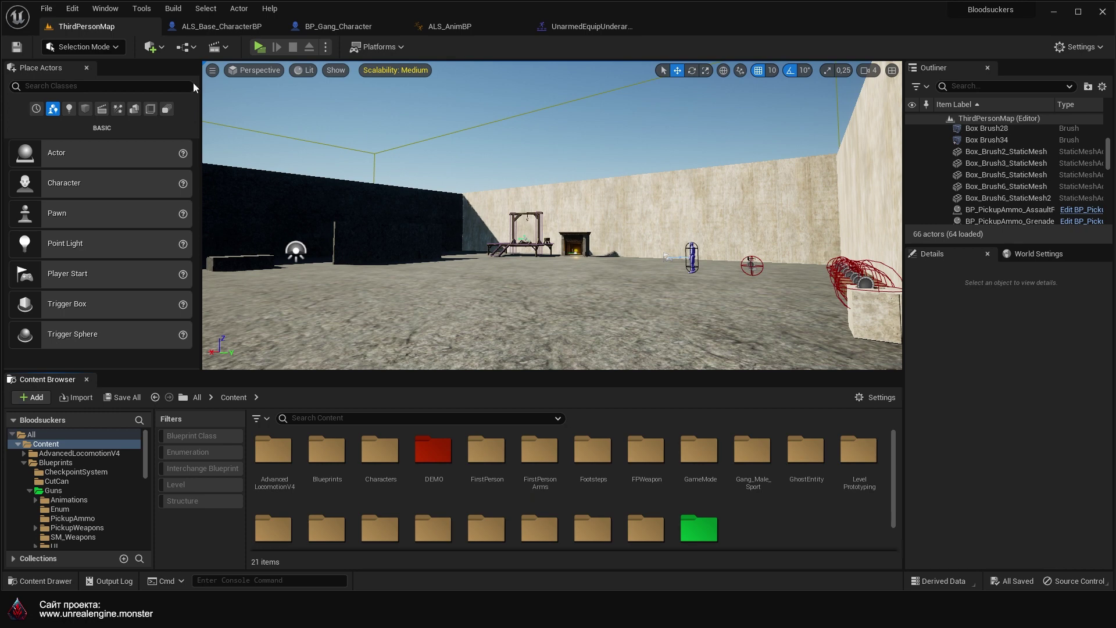
pyautogui.click(222, 28)
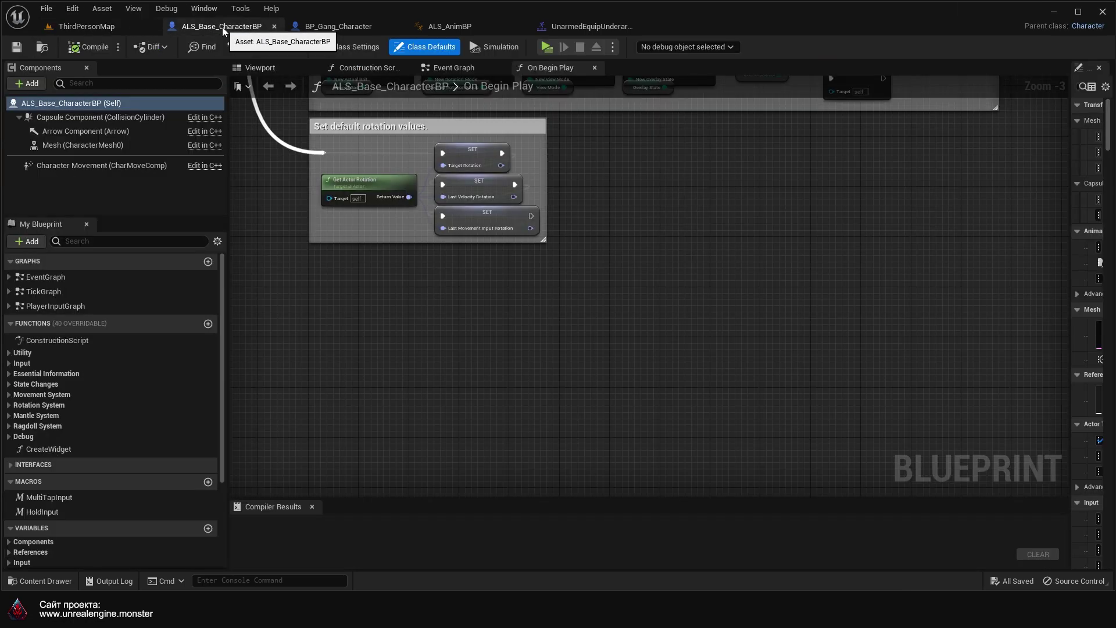
# Step: Go from Event BPI Set Movement Action to the On Movement Action Changed function graph
pyautogui.click(8, 278)
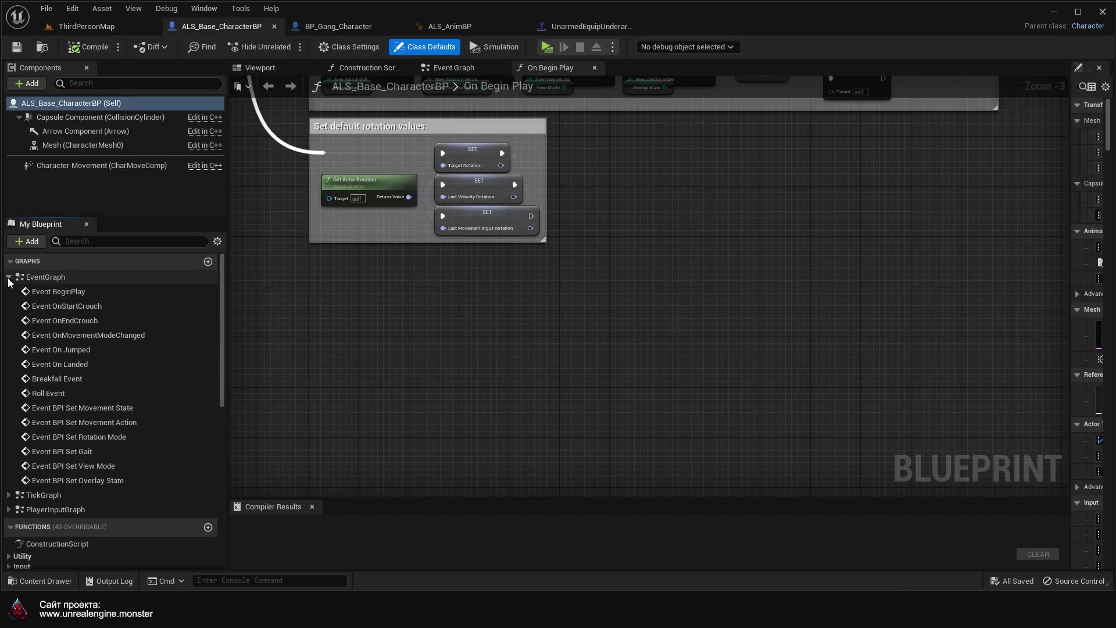
pyautogui.doubleClick(113, 423)
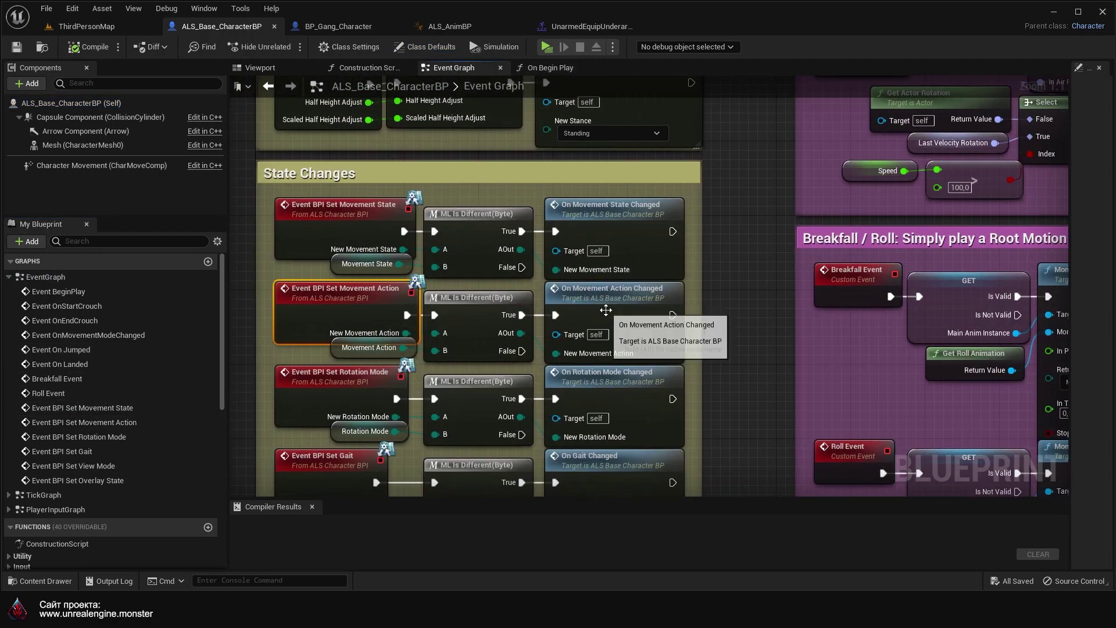
pyautogui.doubleClick(611, 312)
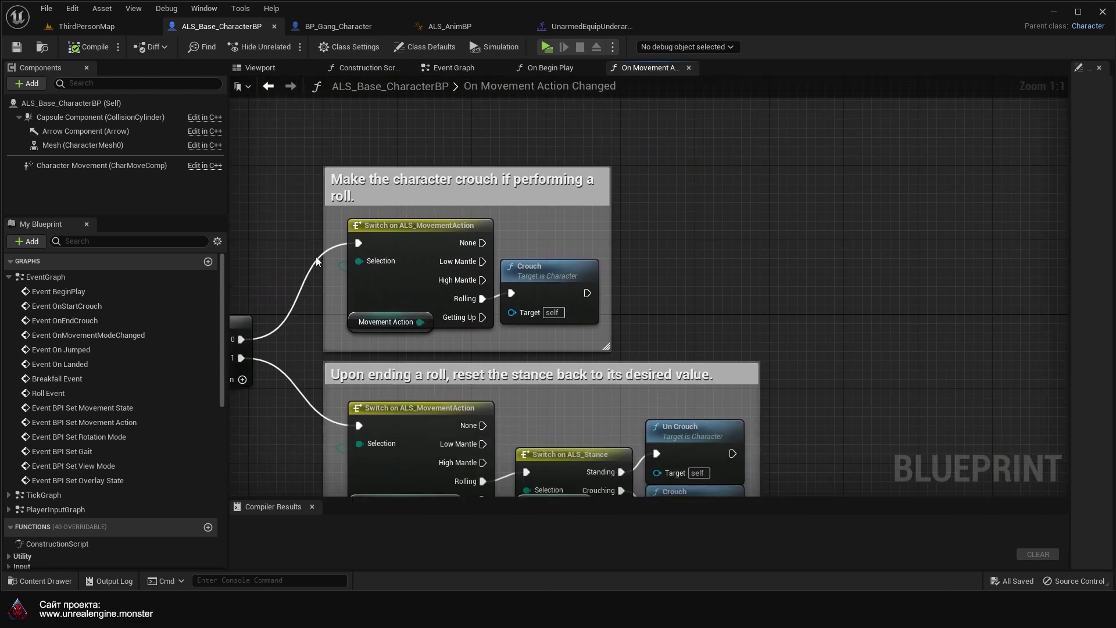
# Step: Widen the roll-crouch comment so its title fits and shift the Crouch node right
pyautogui.moveTo(620, 238); pyautogui.dragTo(1112, 229)
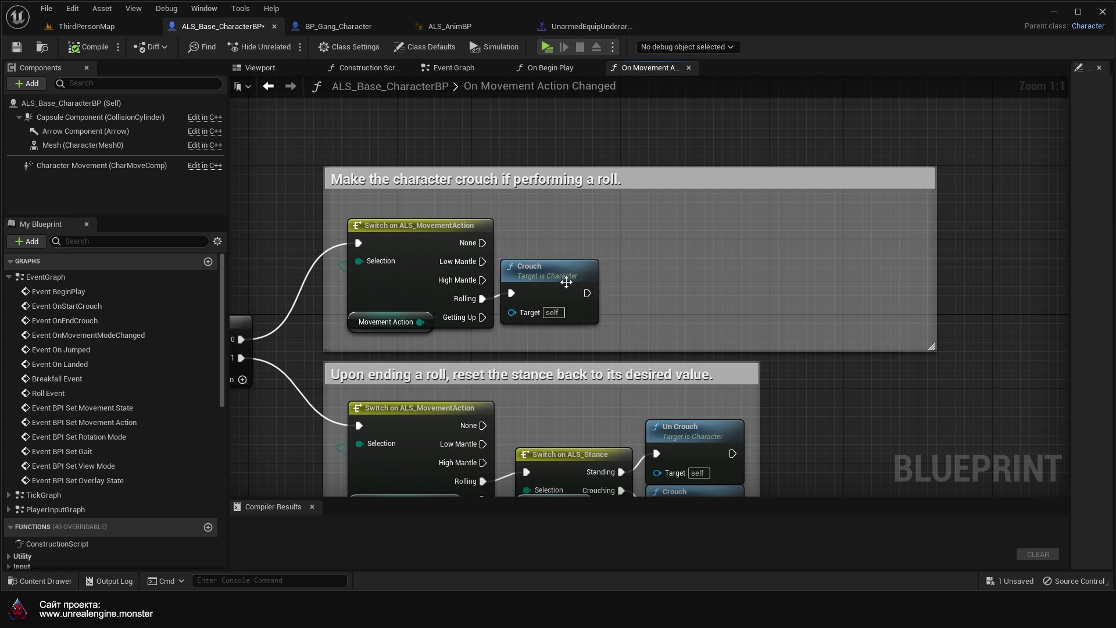
pyautogui.moveTo(567, 282); pyautogui.dragTo(705, 282)
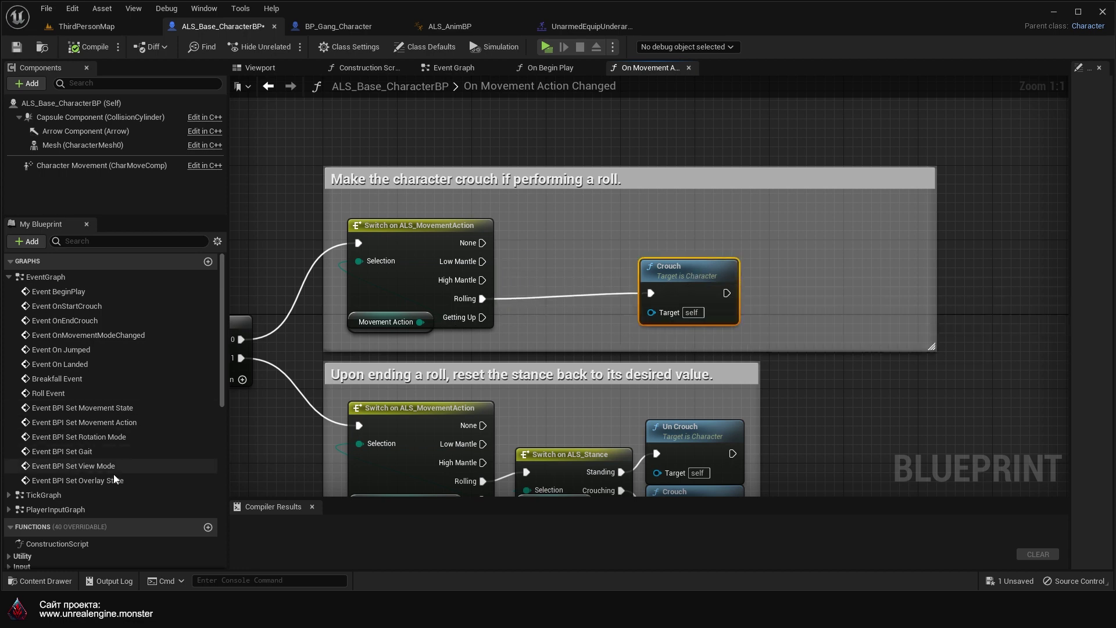
pyautogui.scroll(-6, 99, 527)
pyautogui.scroll(-6, 98, 527)
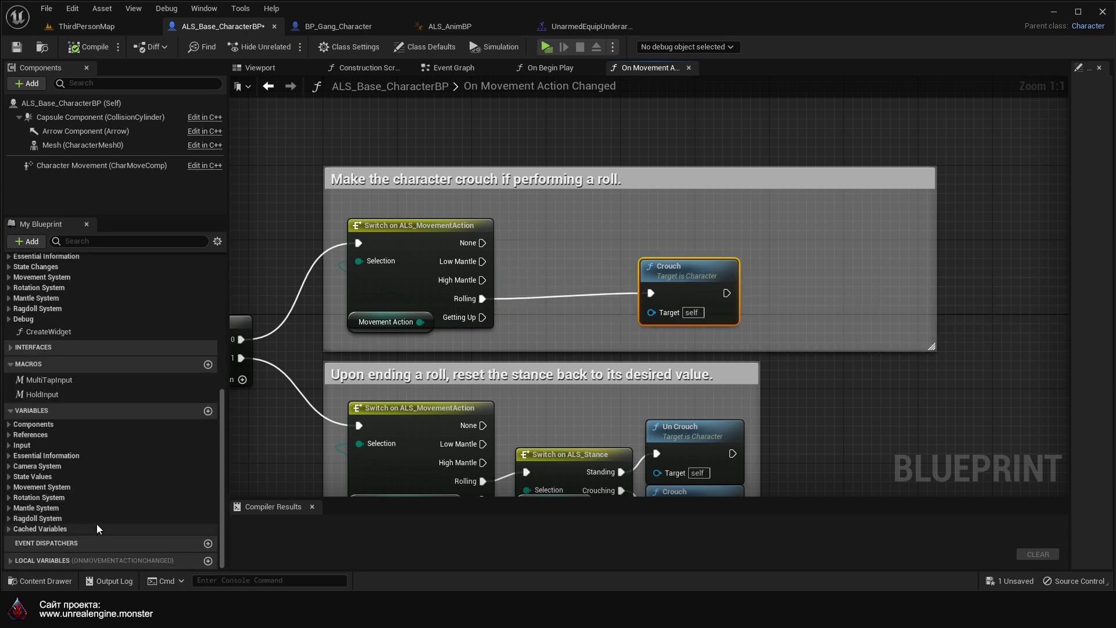
# Step: Create two event dispatchers named MovementToMantle and MovementToNone
pyautogui.click(208, 543)
pyautogui.write('MovementToMantle')
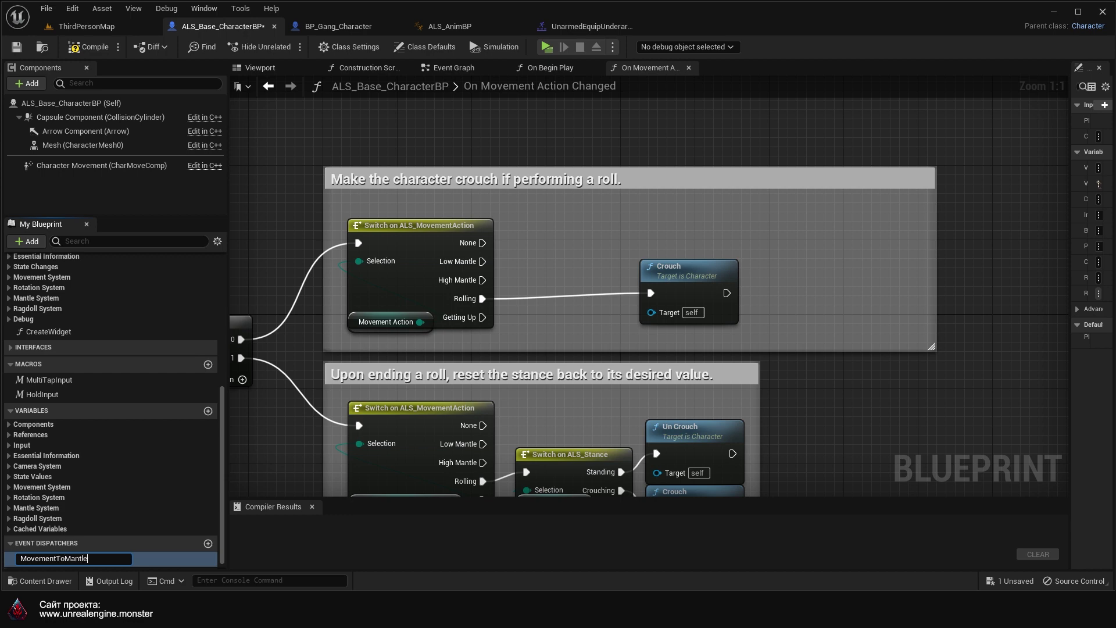
pyautogui.press('Return')
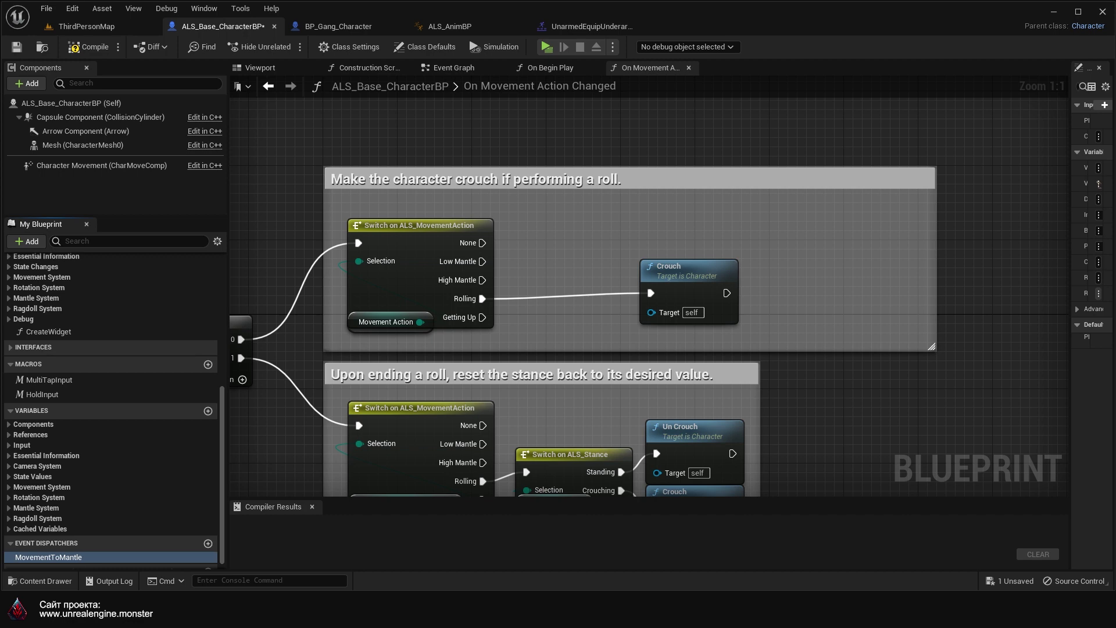
pyautogui.scroll(-1, 219, 488)
pyautogui.click(208, 532)
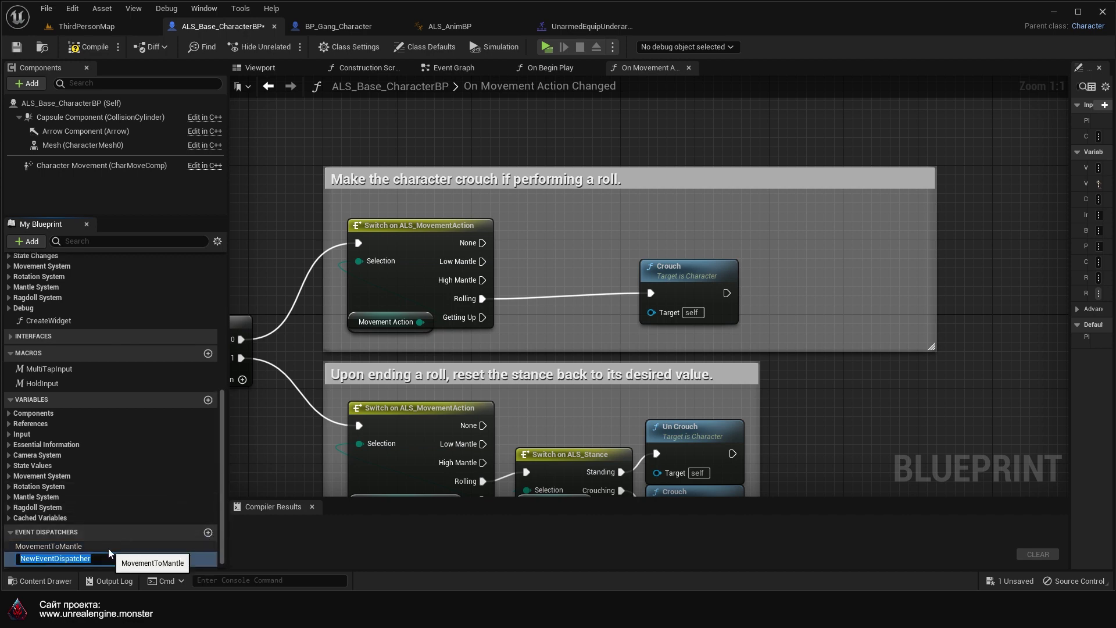
pyautogui.write('MovementT')
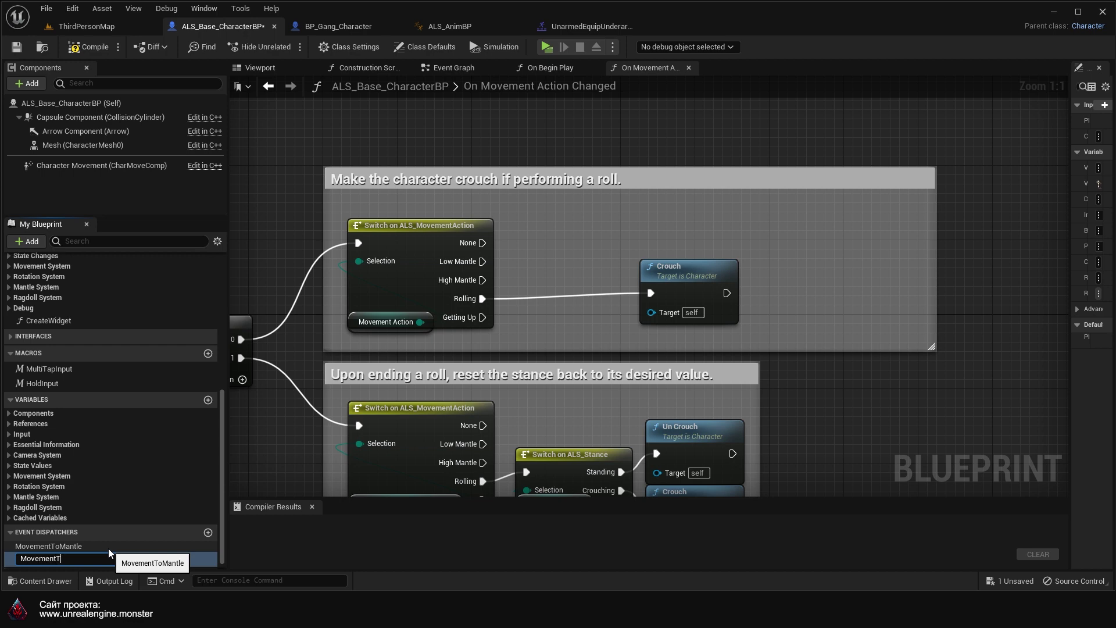
pyautogui.write('oNone')
pyautogui.press('Return')
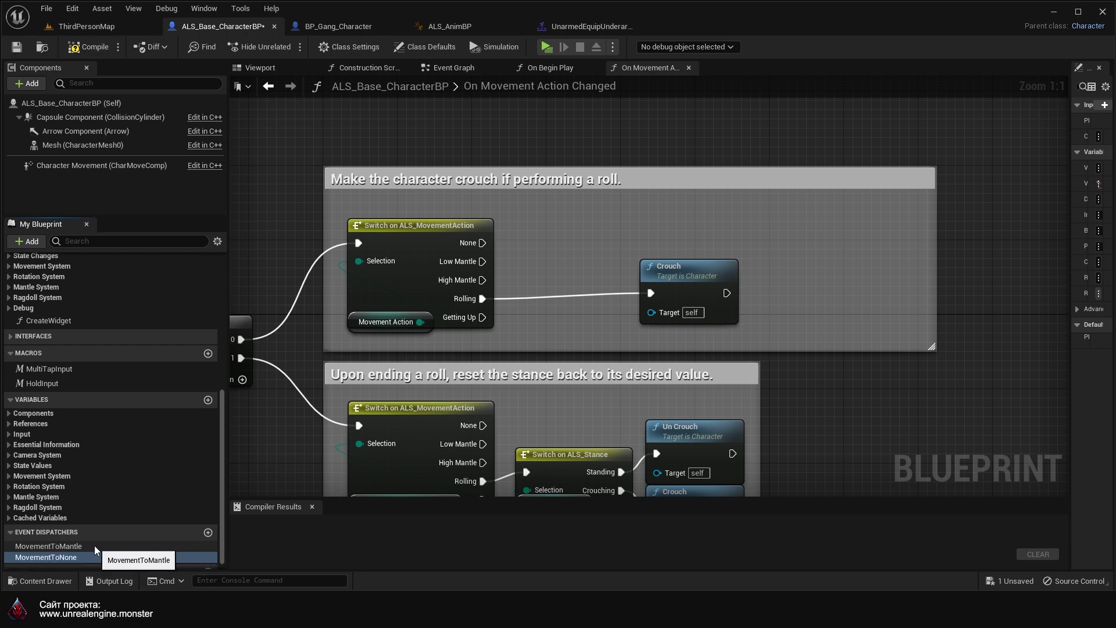
# Step: Call MovementToMantle from High Mantle and MovementToNone from None, stacked, then close the blueprint
pyautogui.moveTo(99, 546); pyautogui.dragTo(514, 235)
pyautogui.click(549, 260)
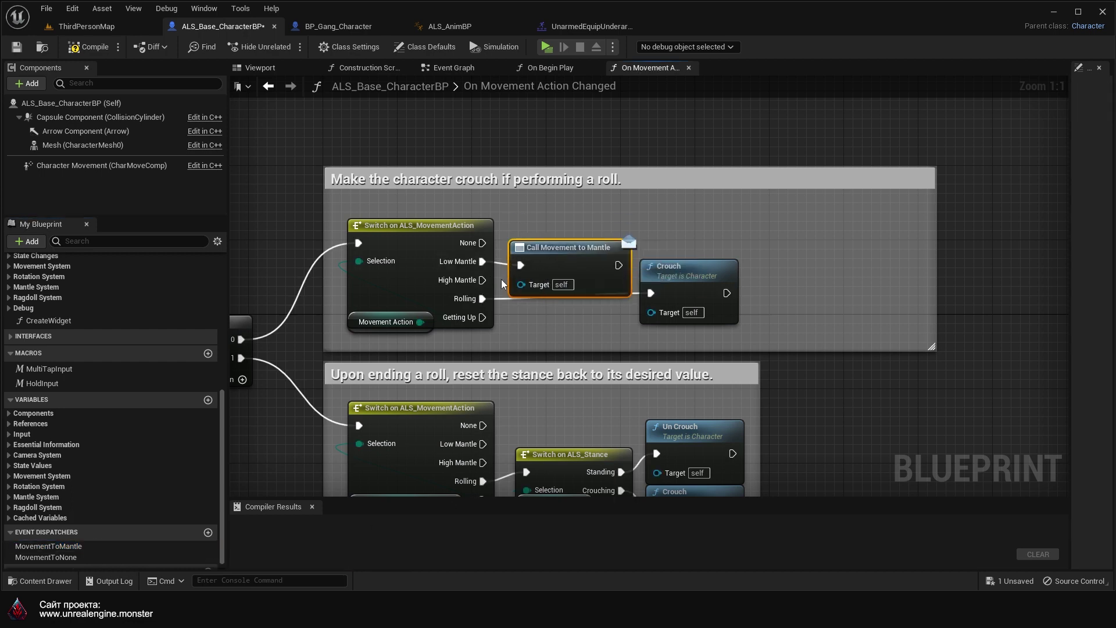
pyautogui.moveTo(483, 279); pyautogui.dragTo(522, 269)
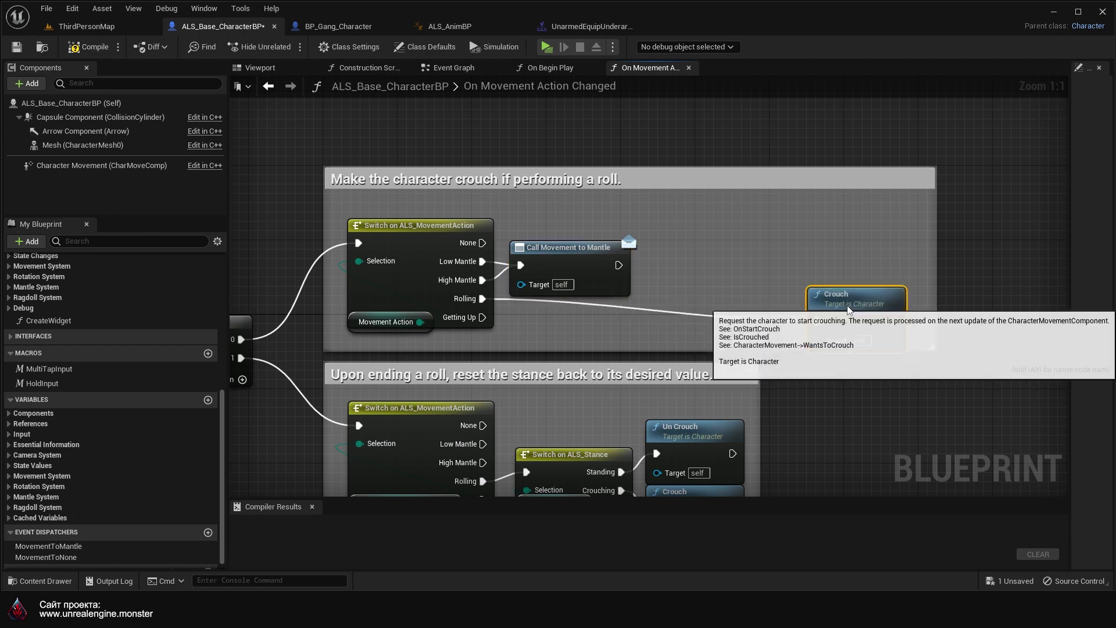
pyautogui.click(86, 558)
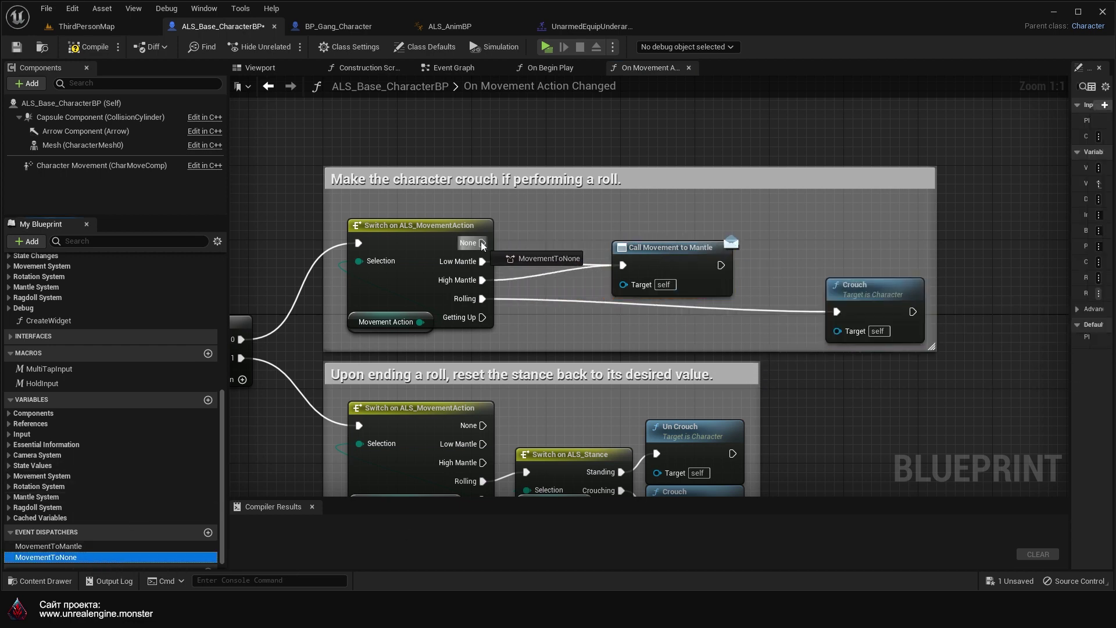
pyautogui.moveTo(86, 559); pyautogui.dragTo(534, 208)
pyautogui.click(501, 266)
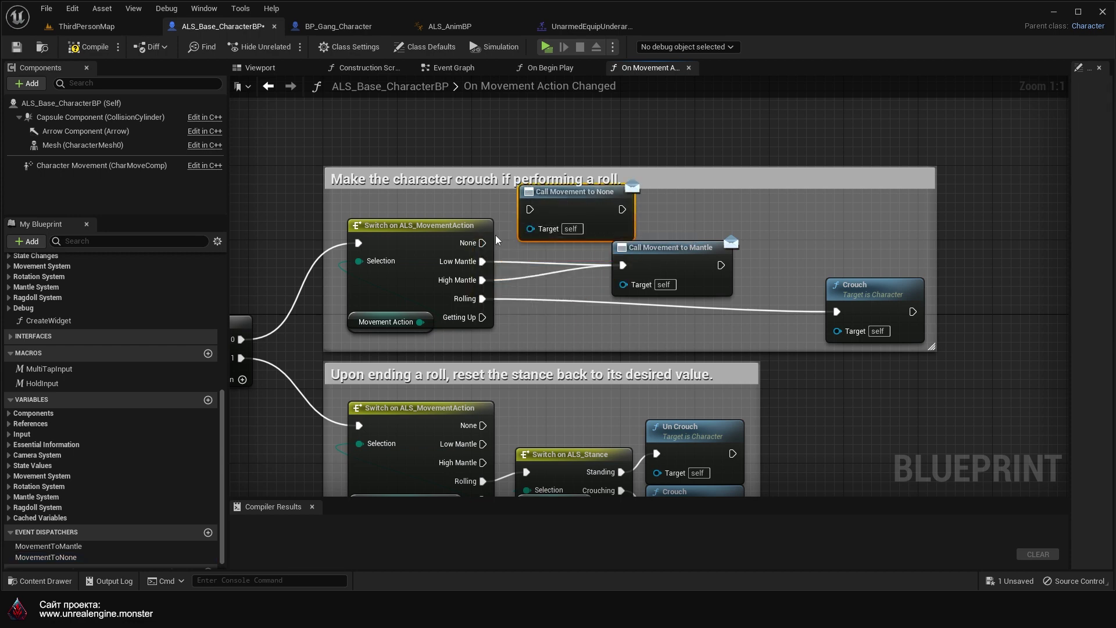
pyautogui.moveTo(483, 243); pyautogui.dragTo(529, 211)
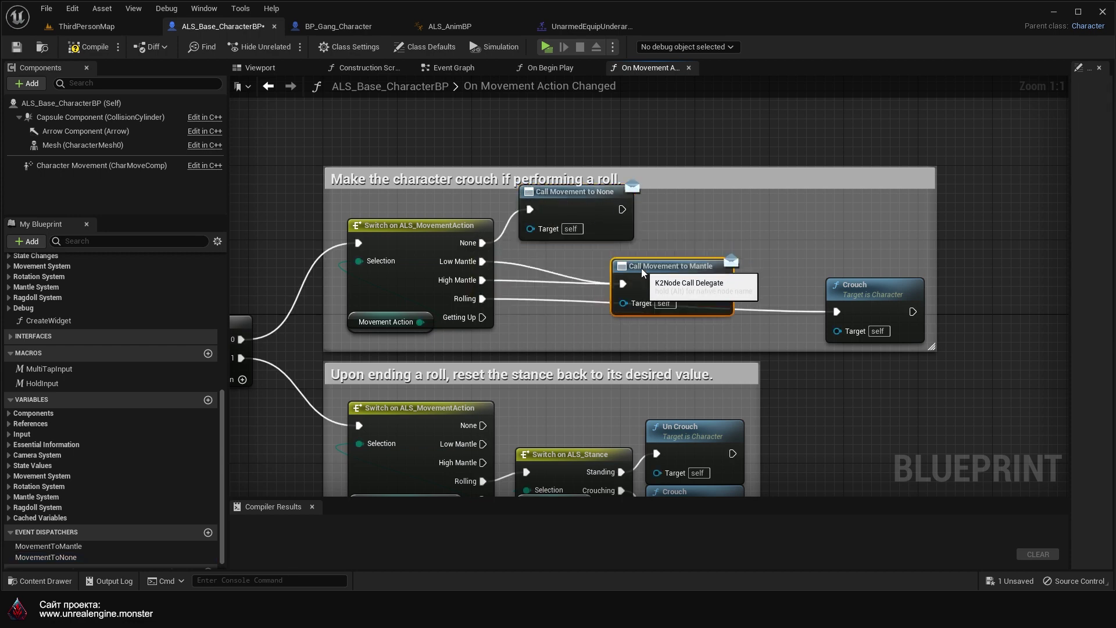
pyautogui.moveTo(641, 268); pyautogui.dragTo(622, 286)
pyautogui.moveTo(568, 196); pyautogui.dragTo(642, 215)
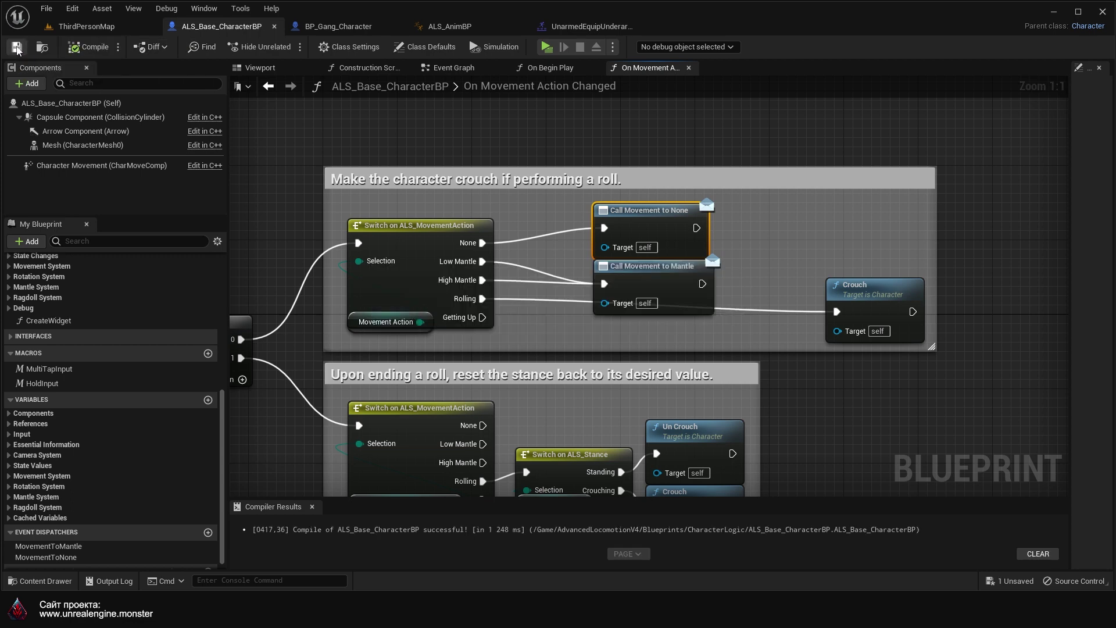
pyautogui.middleClick(220, 30)
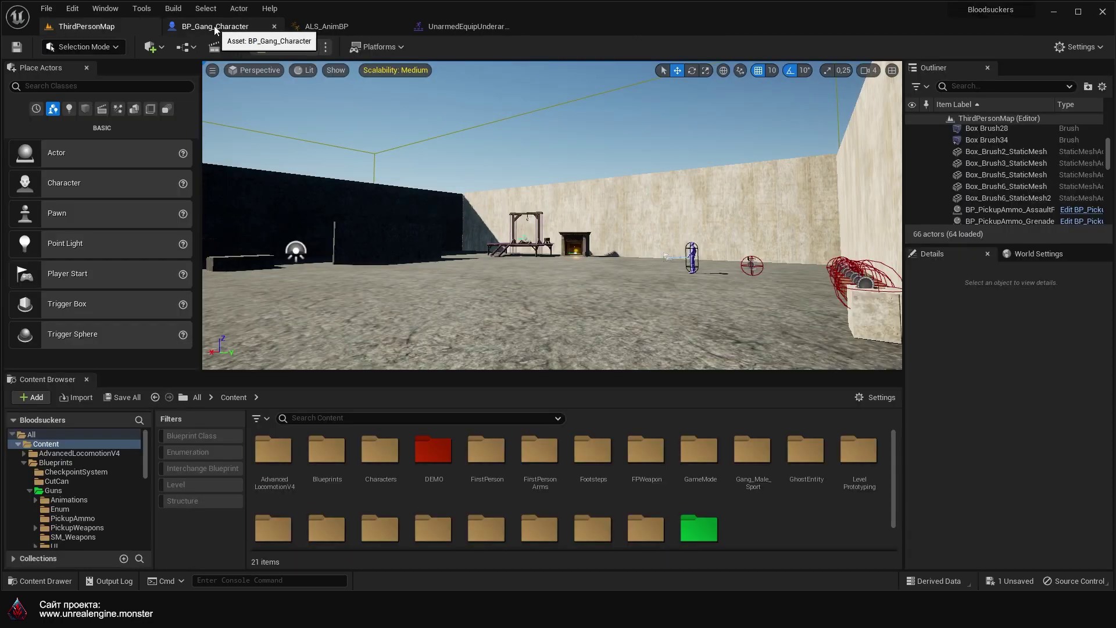
# Step: Switch to BP_Gang_Character and open its Event Graph
pyautogui.click(222, 25)
pyautogui.moveTo(439, 208)
pyautogui.mouseDown(button='right')
pyautogui.moveTo(684, 374)
pyautogui.moveTo(847, 423)
pyautogui.moveTo(918, 430)
pyautogui.mouseUp(button='right')
pyautogui.scroll(4, 630, 339)
pyautogui.scroll(3, 664, 344)
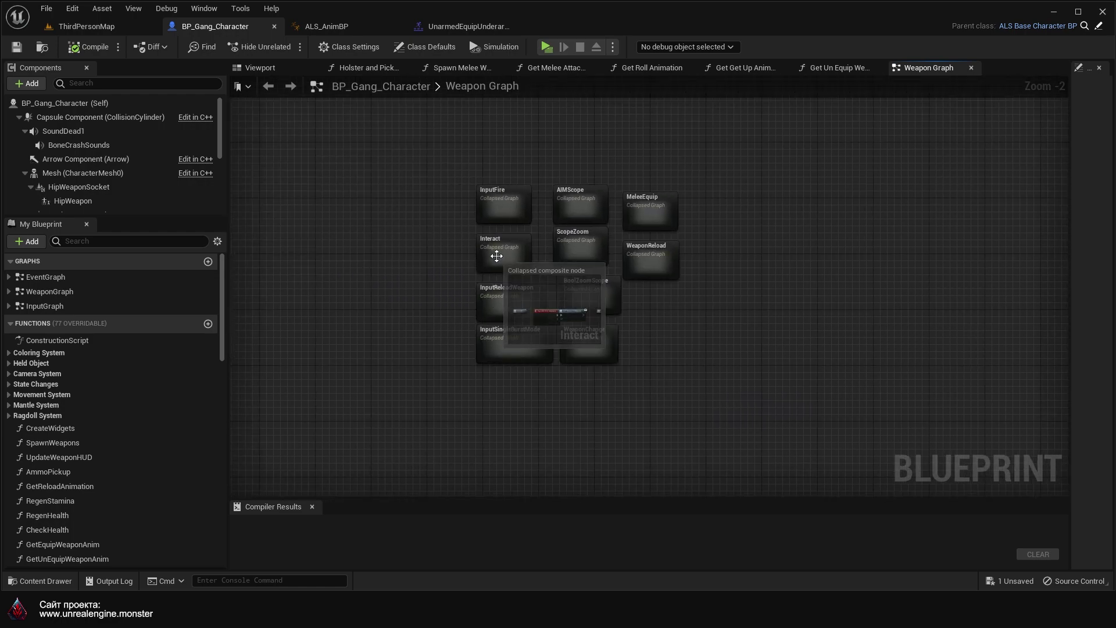
pyautogui.doubleClick(44, 276)
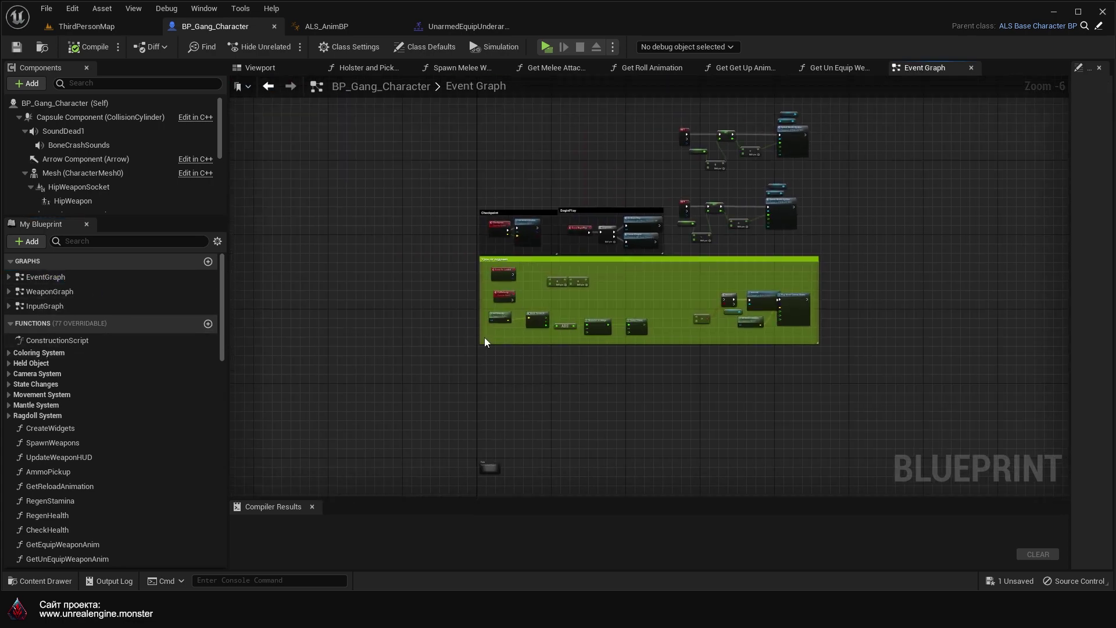
pyautogui.scroll(4, 675, 331)
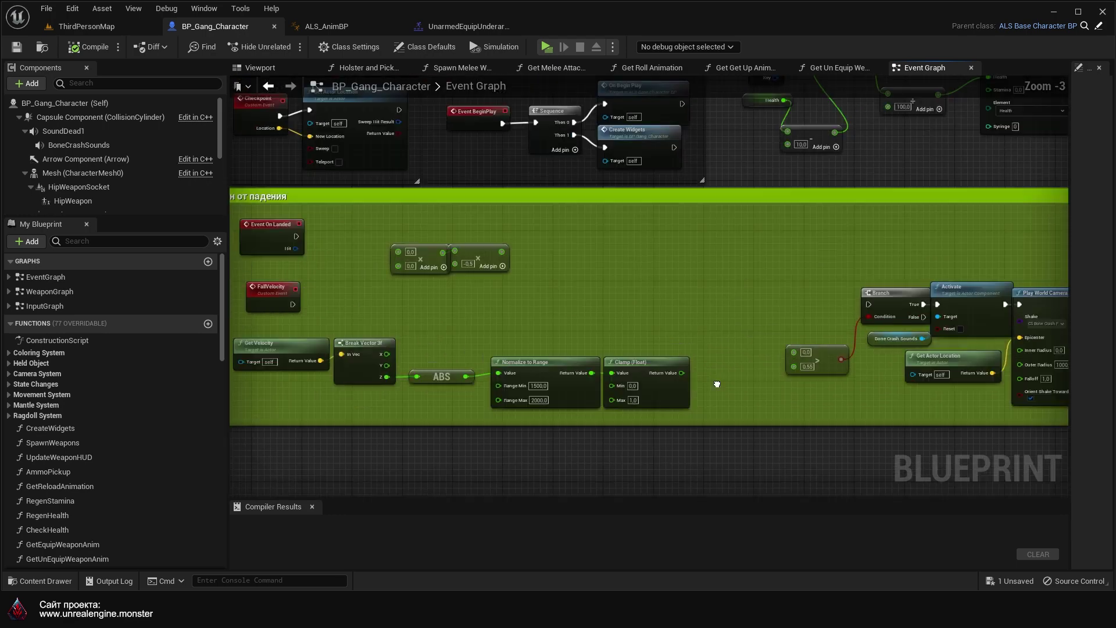
pyautogui.scroll(-2, 715, 378)
# Step: Select and delete the "Урон от падения" comment with all its nodes
pyautogui.moveTo(737, 372); pyautogui.dragTo(670, 325, button='right')
pyautogui.moveTo(311, 406); pyautogui.dragTo(1032, 192)
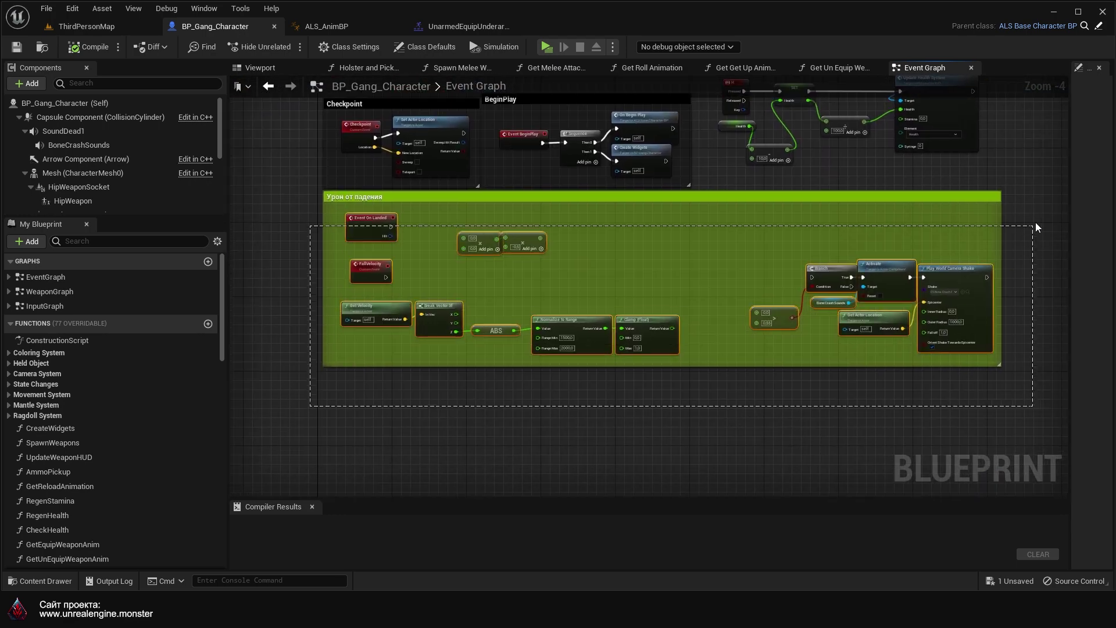
pyautogui.press('Delete')
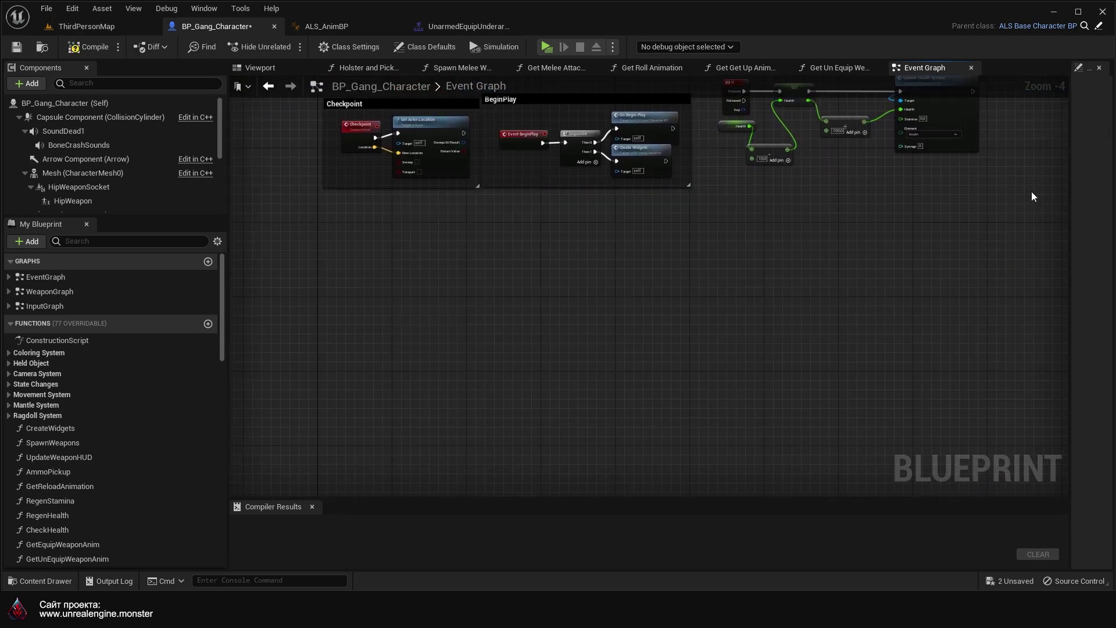
pyautogui.moveTo(1031, 191); pyautogui.dragTo(473, 426, button='right')
pyautogui.moveTo(472, 427)
pyautogui.mouseDown()
pyautogui.moveTo(653, 261)
pyautogui.moveTo(526, 274)
pyautogui.mouseUp()
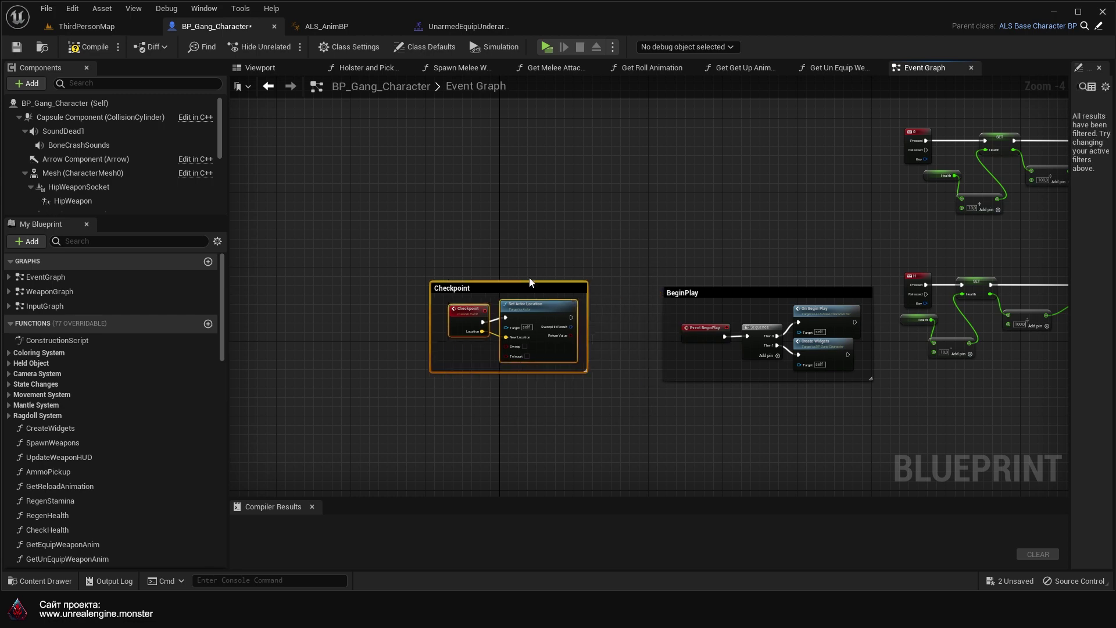
# Step: Collapse the Checkpoint group into a single node named CheckpointCharacter
pyautogui.rightClick(512, 281)
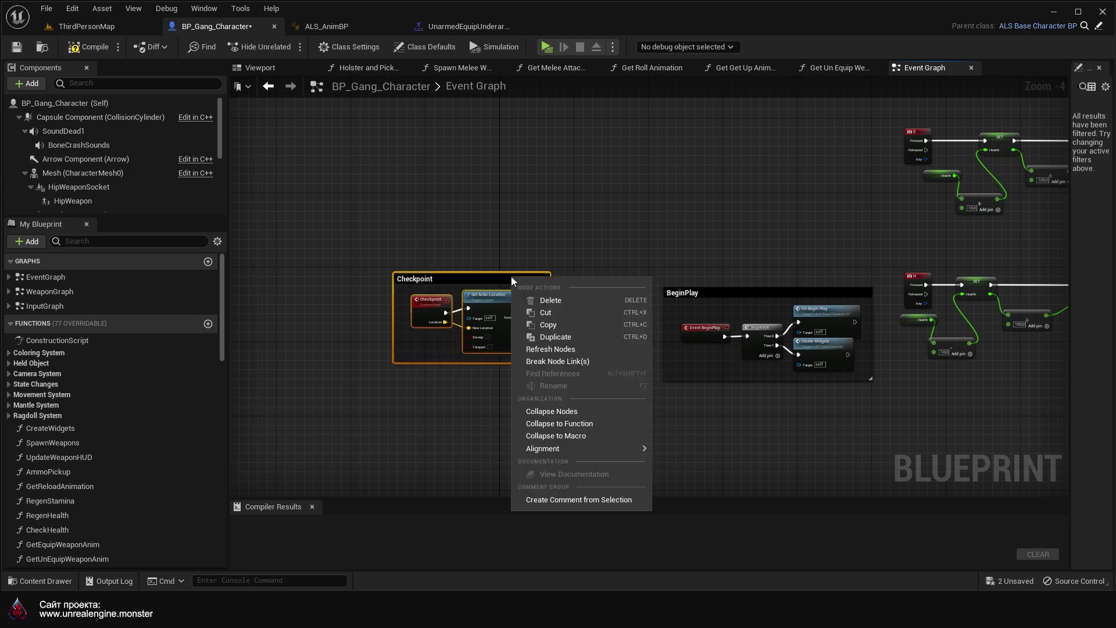
pyautogui.click(593, 411)
pyautogui.scroll(4, 460, 306)
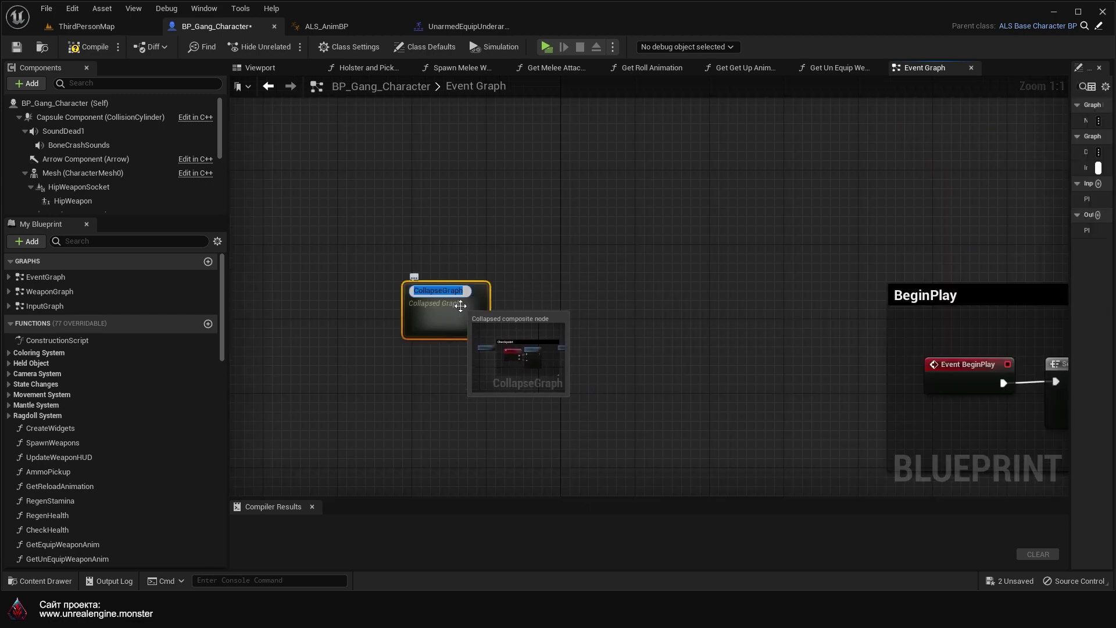
pyautogui.write('CheckpointCharacter')
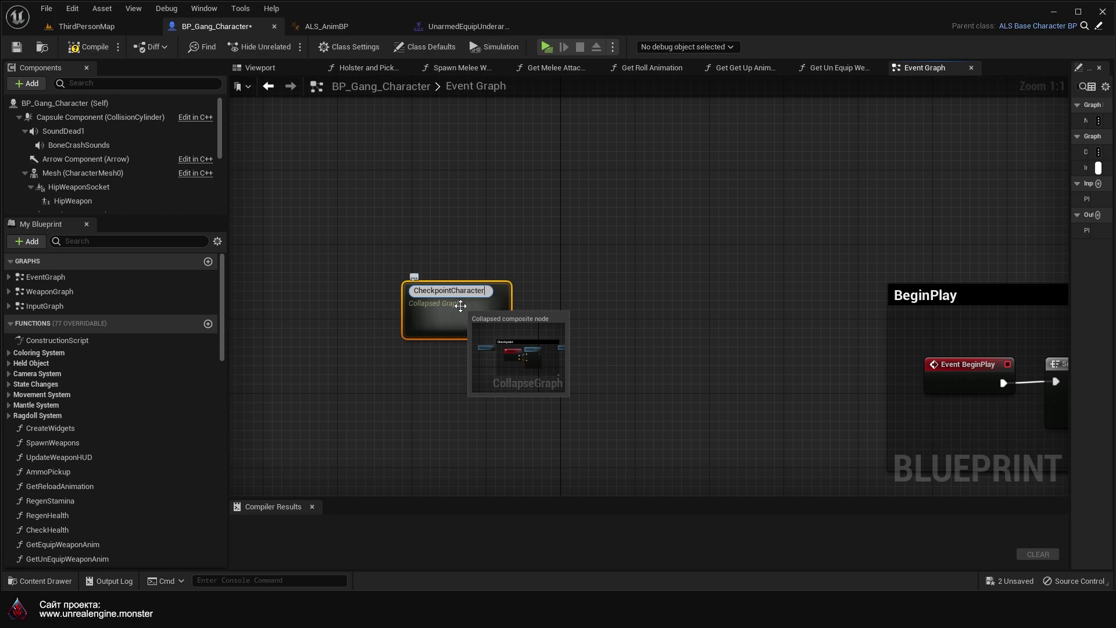
pyautogui.press('Return')
# Step: Delete the H and 0 key-event chains and compile BP_Gang_Character
pyautogui.moveTo(618, 274); pyautogui.dragTo(399, 307, button='right')
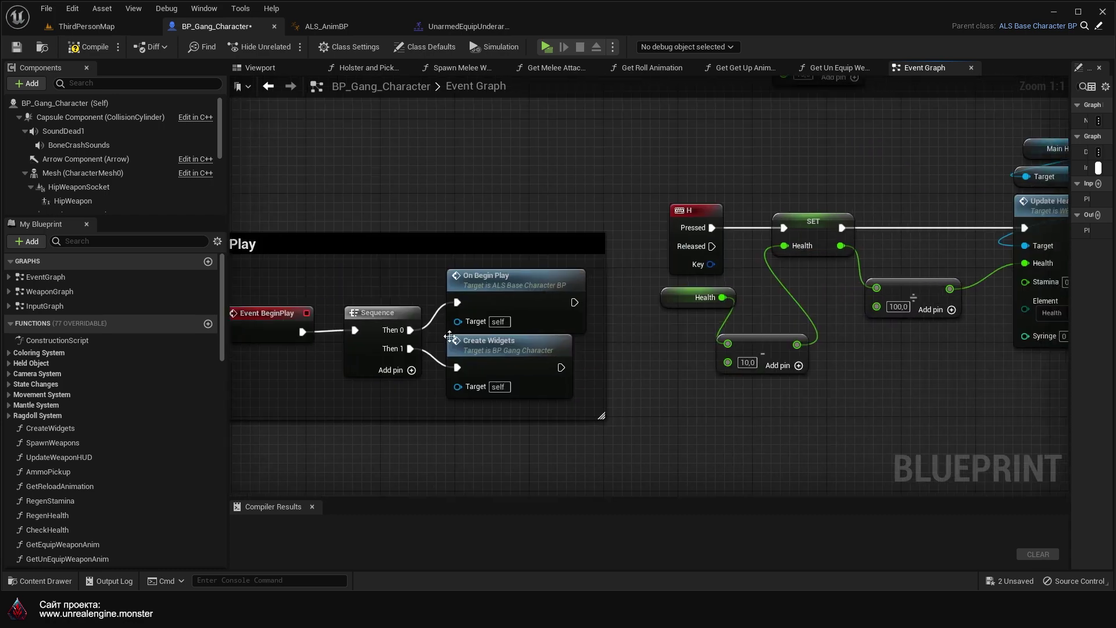
pyautogui.scroll(-4, 588, 333)
pyautogui.moveTo(588, 333); pyautogui.dragTo(599, 454, button='right')
pyautogui.scroll(3, 626, 408)
pyautogui.moveTo(627, 409)
pyautogui.mouseDown(button='right')
pyautogui.moveTo(633, 440)
pyautogui.moveTo(667, 373)
pyautogui.mouseUp(button='right')
pyautogui.scroll(-6, 632, 439)
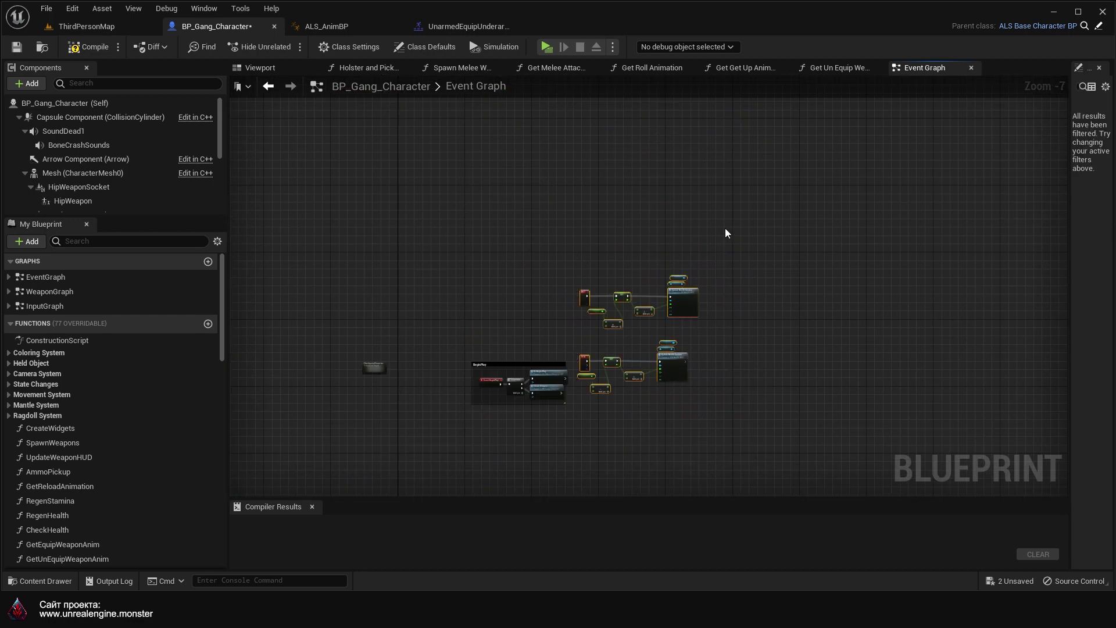
pyautogui.press('Delete')
pyautogui.click(79, 49)
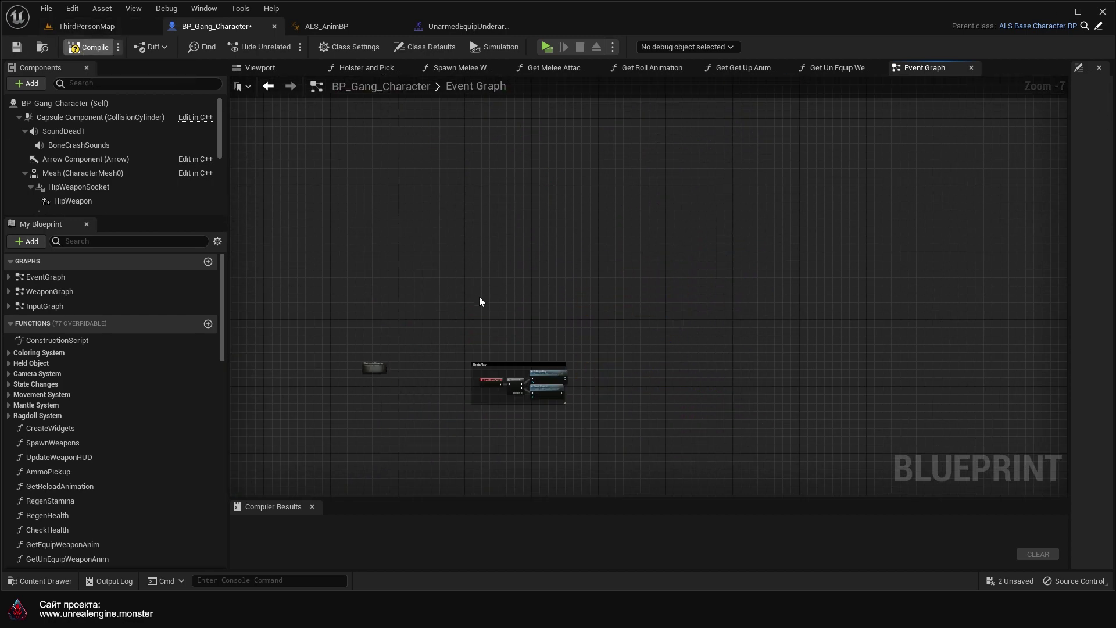
# Step: Move the Tick node up beside CheckpointCharacter
pyautogui.moveTo(479, 296); pyautogui.dragTo(410, 358, button='right')
pyautogui.scroll(2, 410, 358)
pyautogui.moveTo(450, 347); pyautogui.dragTo(457, 272)
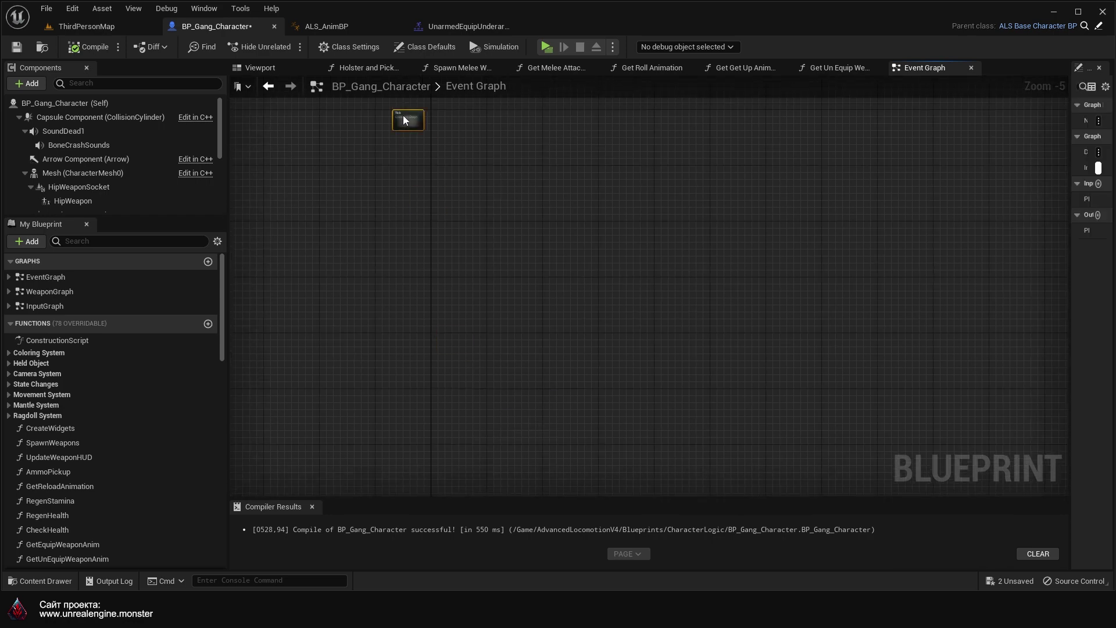
pyautogui.scroll(4, 457, 272)
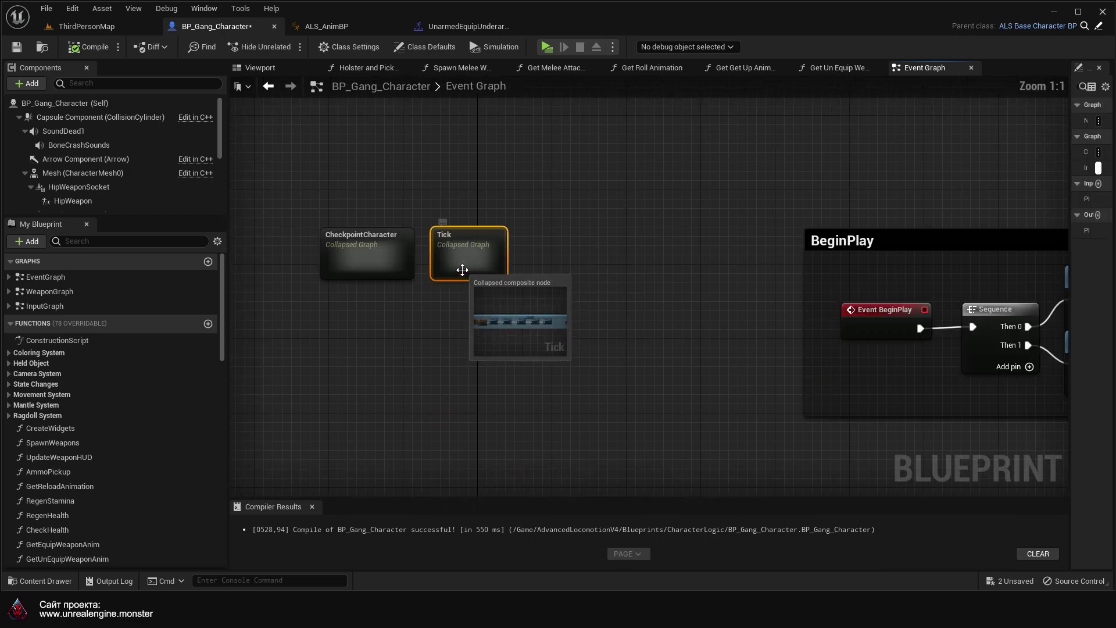
pyautogui.scroll(-1, 460, 266)
pyautogui.moveTo(578, 317); pyautogui.dragTo(370, 340, button='right')
pyautogui.moveTo(656, 443); pyautogui.dragTo(476, 387, button='right')
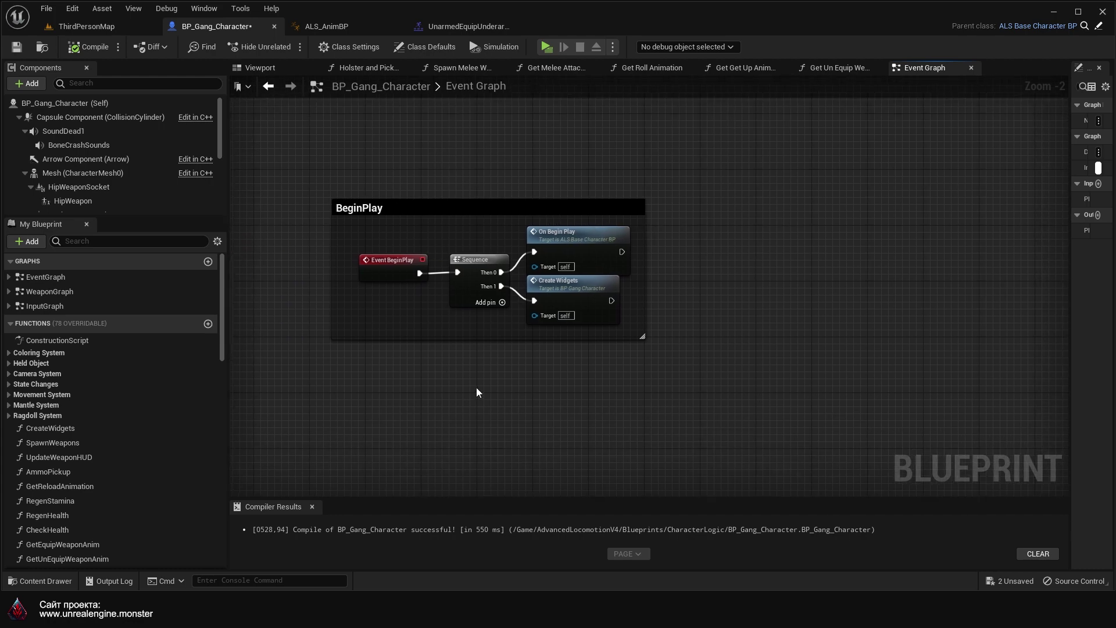
pyautogui.scroll(-4, 476, 387)
# Step: Enlarge the BeginPlay comment box to fit its nodes
pyautogui.moveTo(533, 370); pyautogui.dragTo(716, 468)
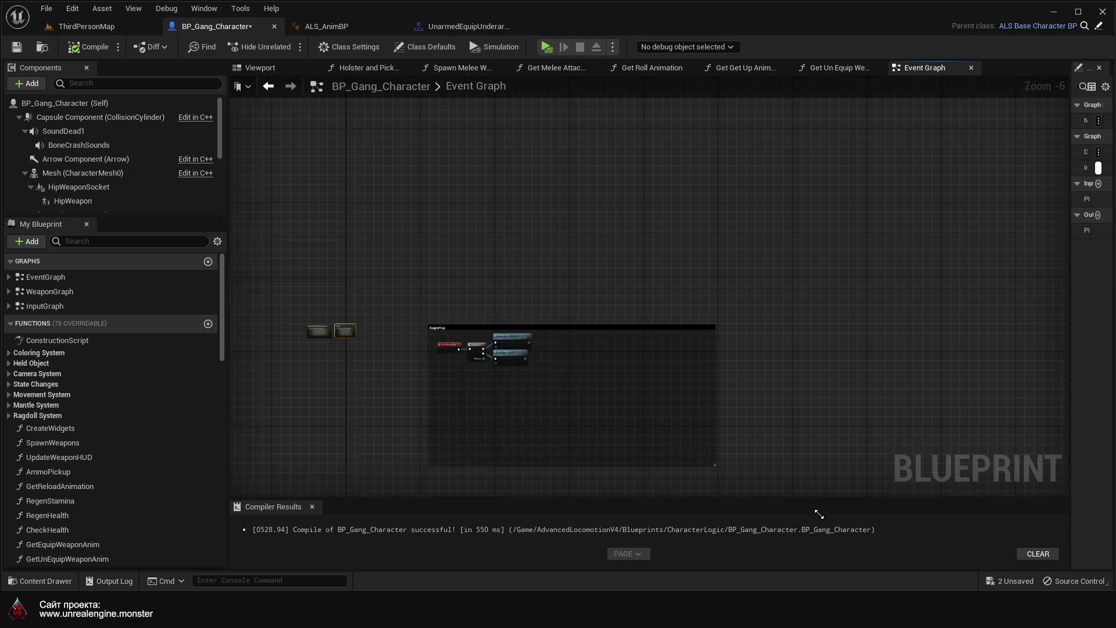
pyautogui.moveTo(598, 411); pyautogui.dragTo(601, 379, button='right')
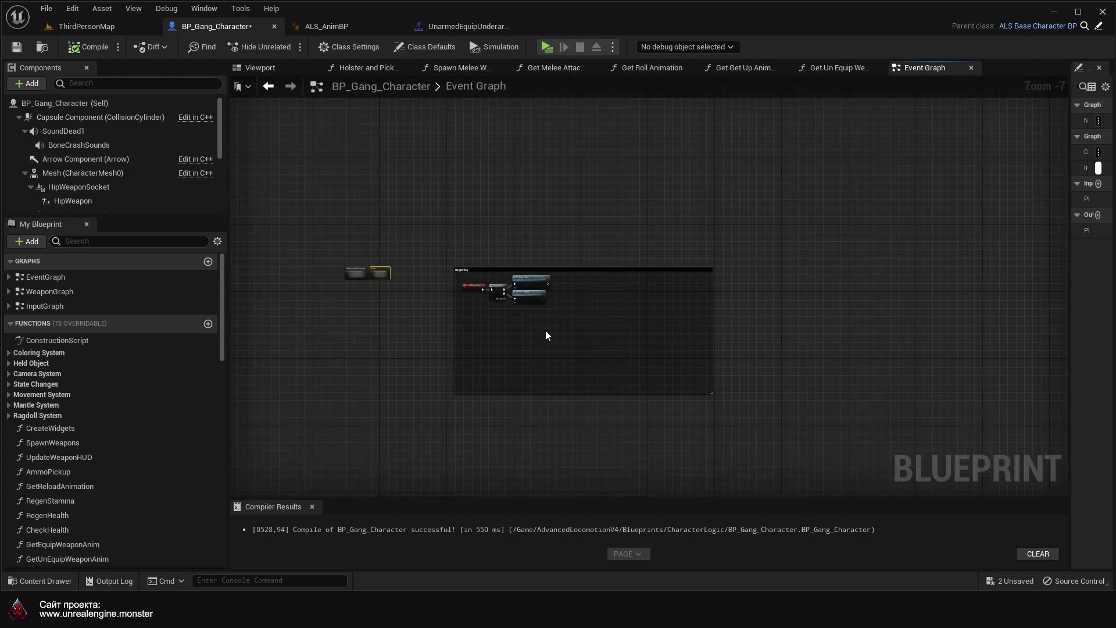
pyautogui.scroll(2, 545, 330)
pyautogui.moveTo(567, 294)
pyautogui.mouseDown(button='right')
pyautogui.moveTo(705, 396)
pyautogui.moveTo(644, 347)
pyautogui.mouseUp(button='right')
pyautogui.scroll(3, 642, 360)
pyautogui.moveTo(456, 249); pyautogui.dragTo(523, 267, button='right')
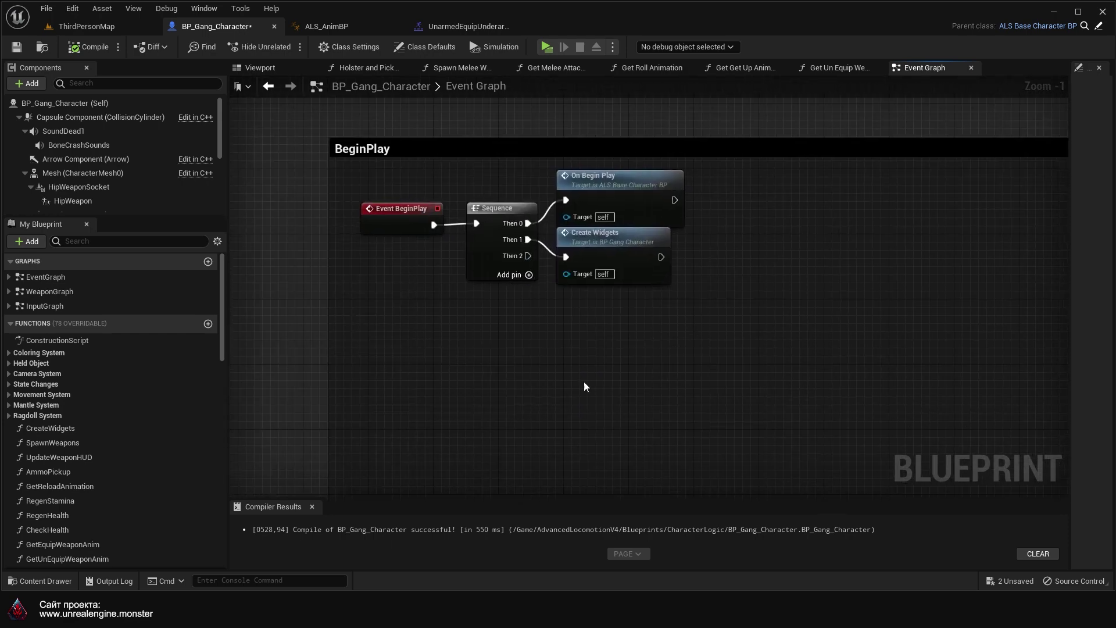
# Step: Attach a Bind Event to Movement to Mantle node to Sequence's Then 2 output
pyautogui.moveTo(584, 386); pyautogui.dragTo(465, 332, button='right')
pyautogui.moveTo(390, 191); pyautogui.dragTo(466, 306)
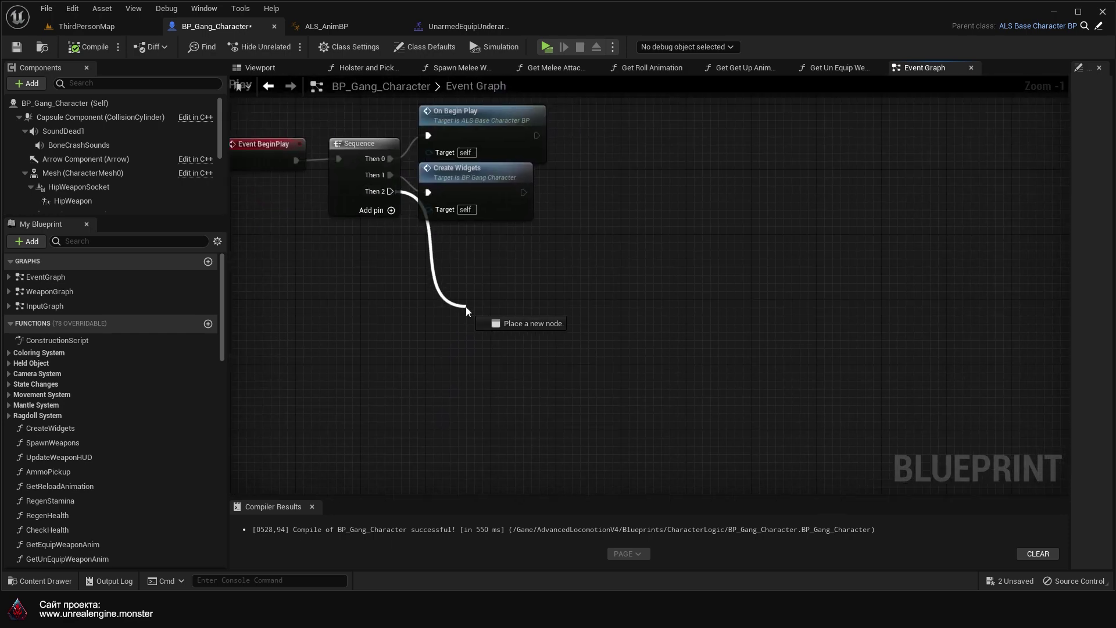
pyautogui.write('mantle')
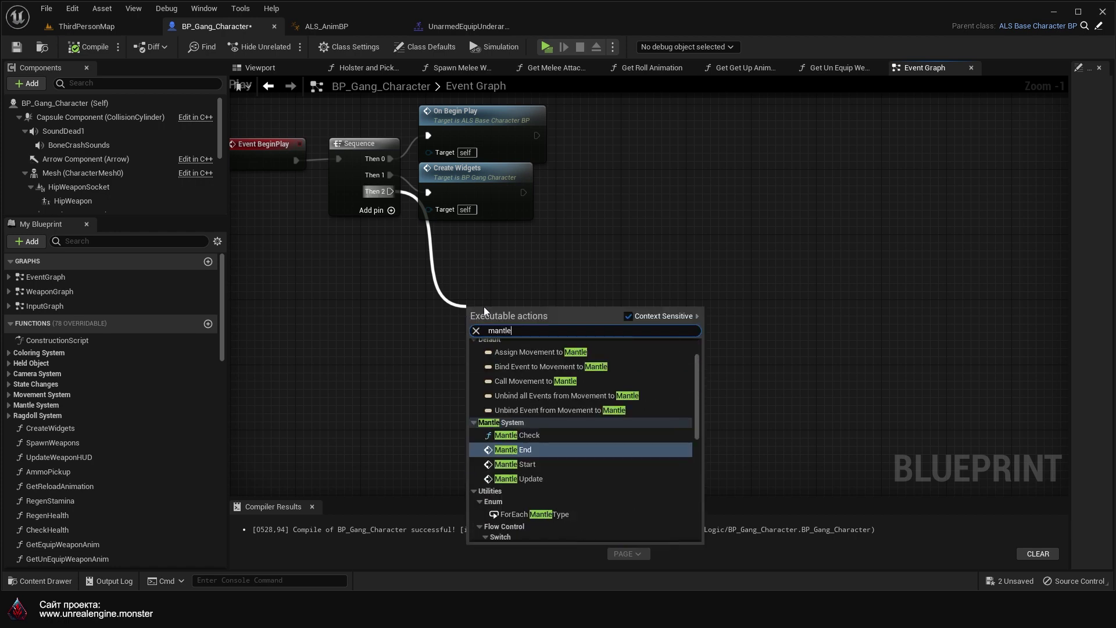
pyautogui.click(563, 367)
pyautogui.moveTo(563, 333)
pyautogui.mouseDown()
pyautogui.moveTo(528, 307)
pyautogui.moveTo(916, 287)
pyautogui.mouseUp()
# Step: Chain a Bind Event to Movement to None node after the Mantle bind
pyautogui.write('to none')
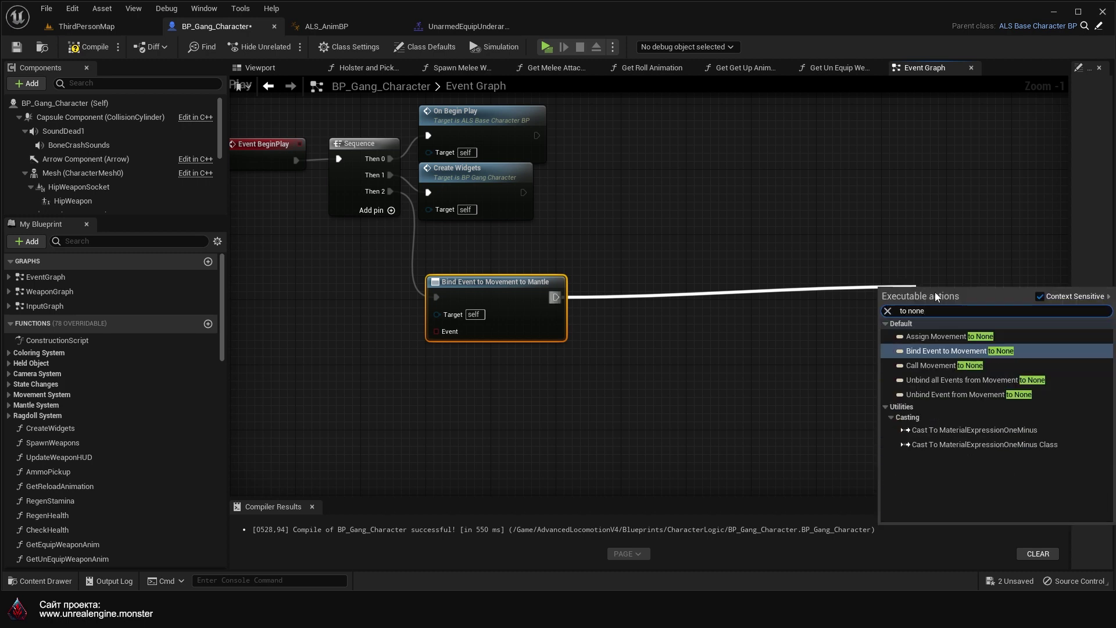
pyautogui.click(941, 352)
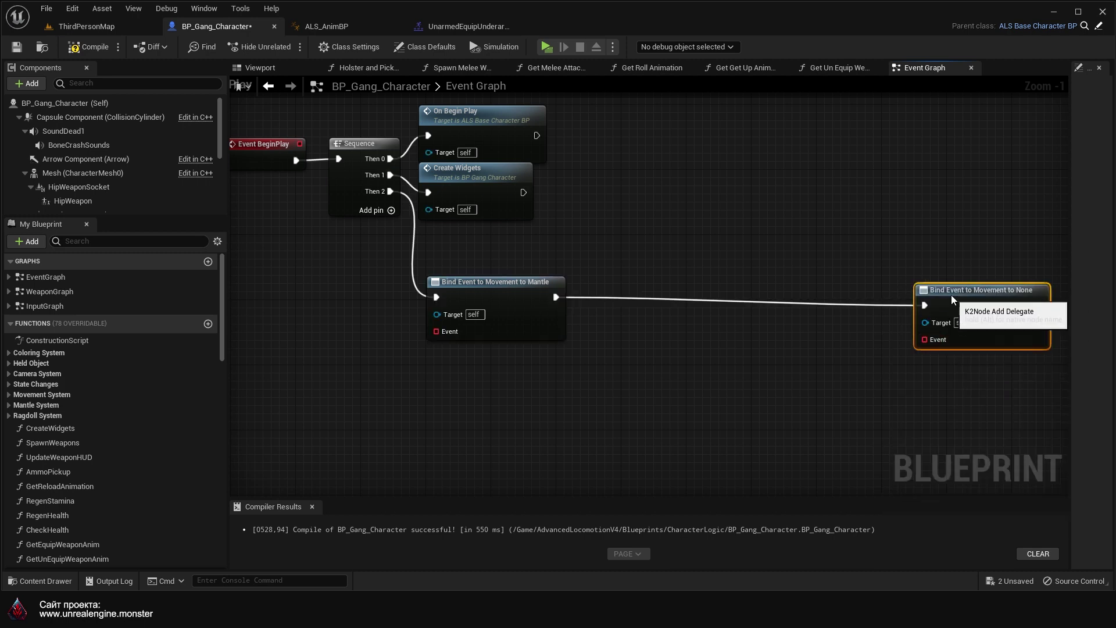
pyautogui.moveTo(595, 386); pyautogui.dragTo(692, 384, button='right')
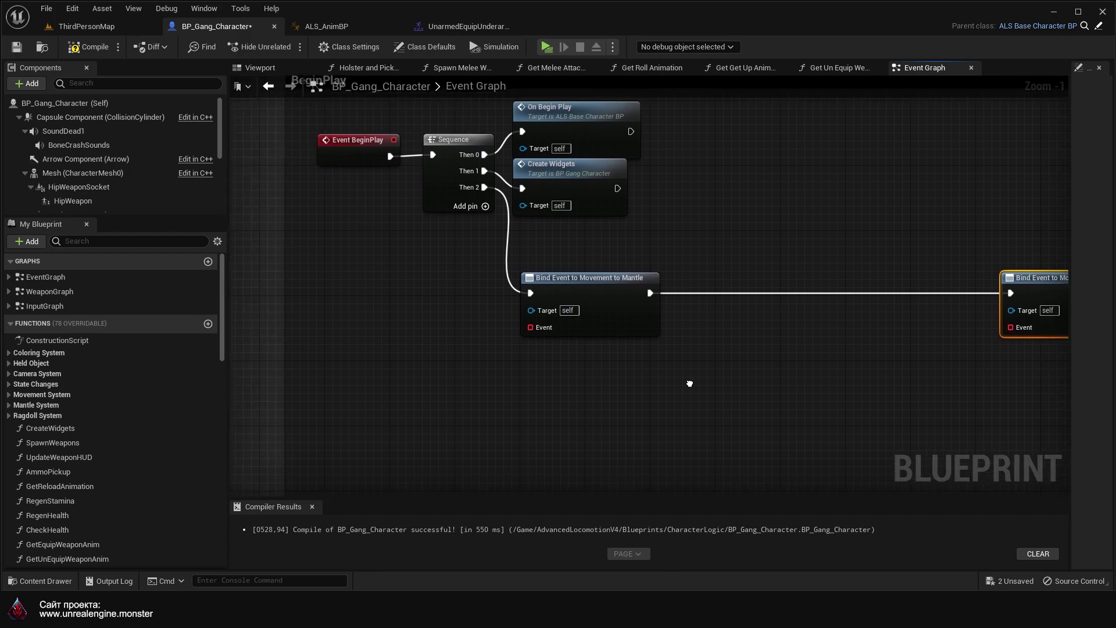
pyautogui.click(690, 383)
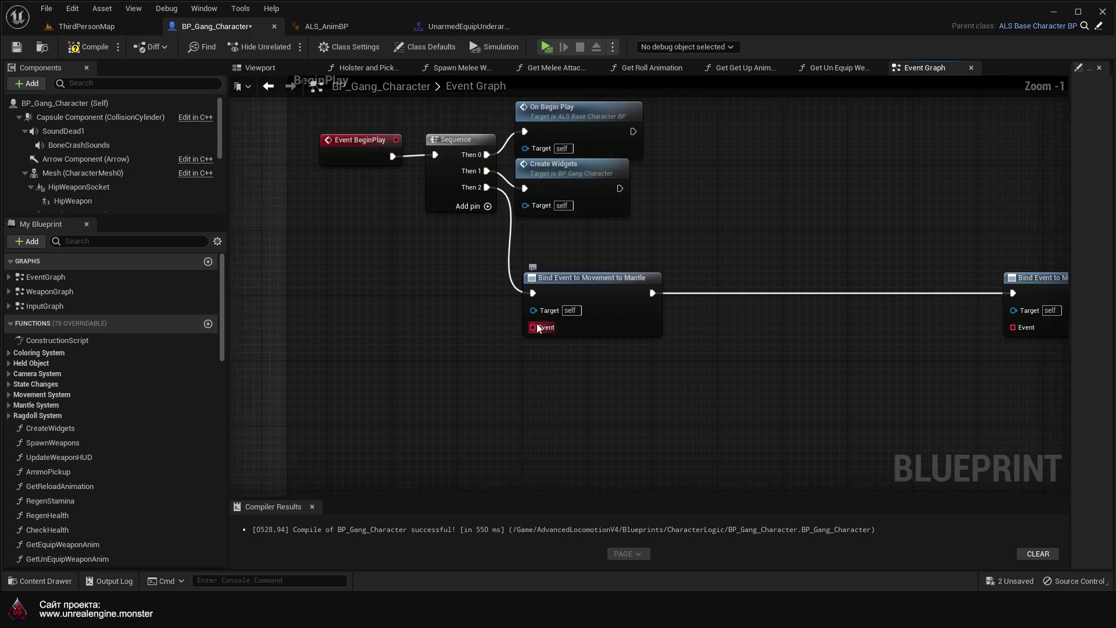
pyautogui.scroll(-5, 89, 455)
pyautogui.scroll(-5, 91, 473)
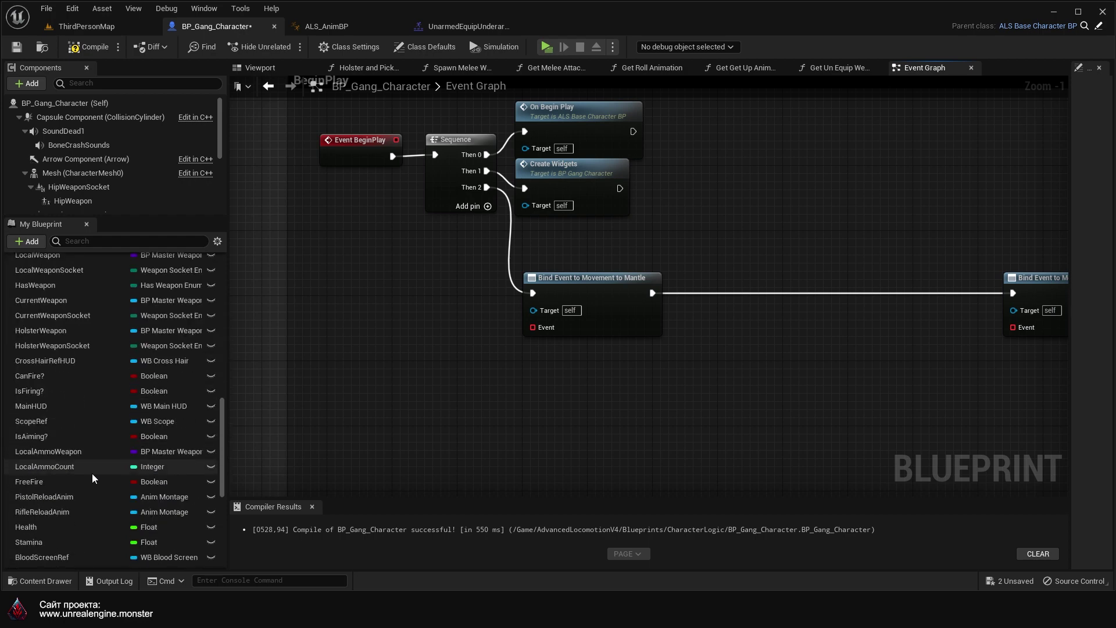
pyautogui.scroll(2, 92, 473)
# Step: Add a Boolean variable named NearWall?
pyautogui.click(208, 346)
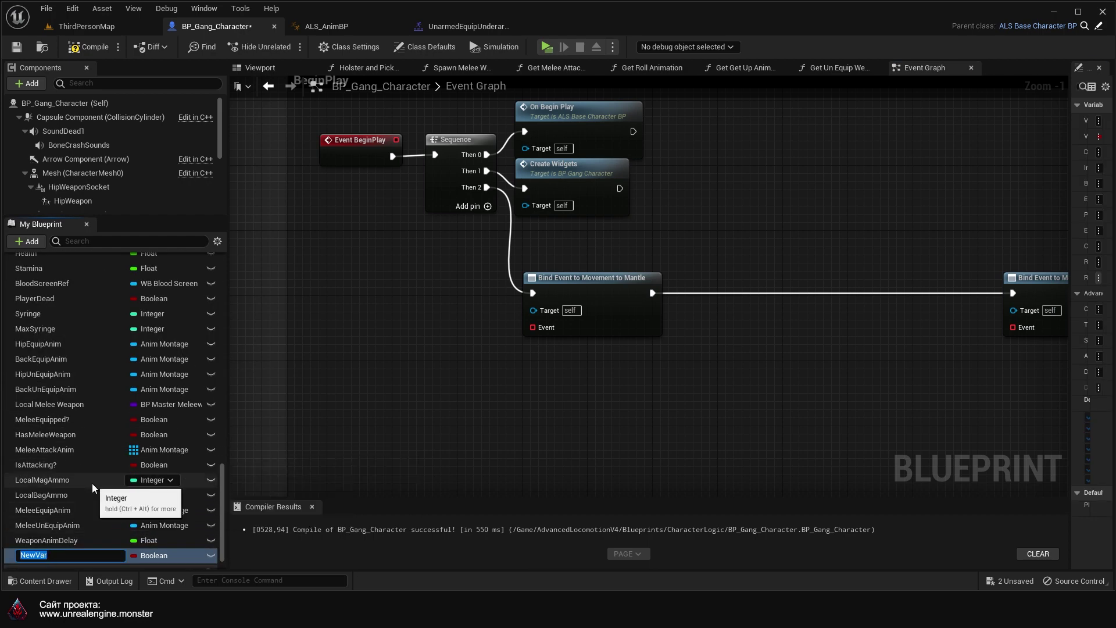
pyautogui.write('NearWall')
pyautogui.write('?')
pyautogui.press('Return')
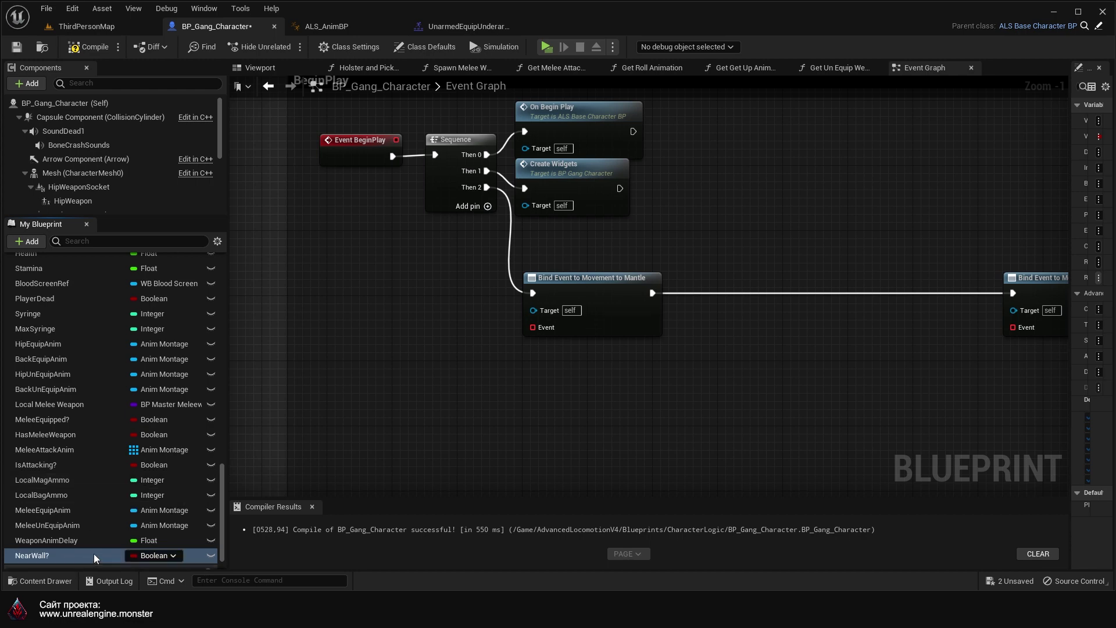
# Step: Duplicate it as ReTakeMelee, then compile and save the blueprint
pyautogui.hotkey('ctrl', 'w')
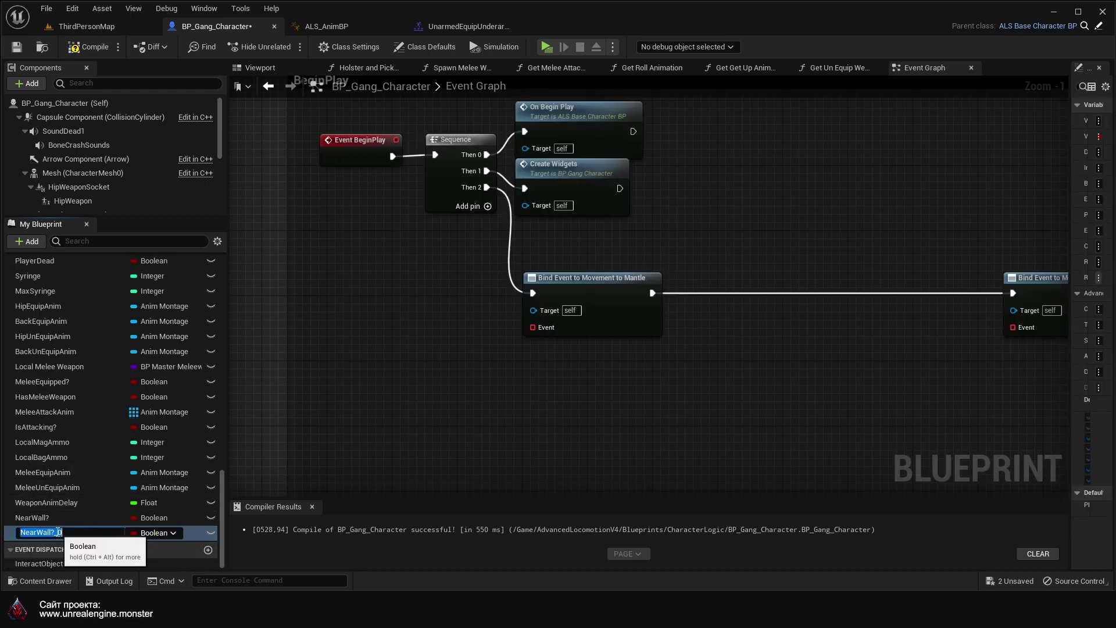
pyautogui.press('BackSpace')
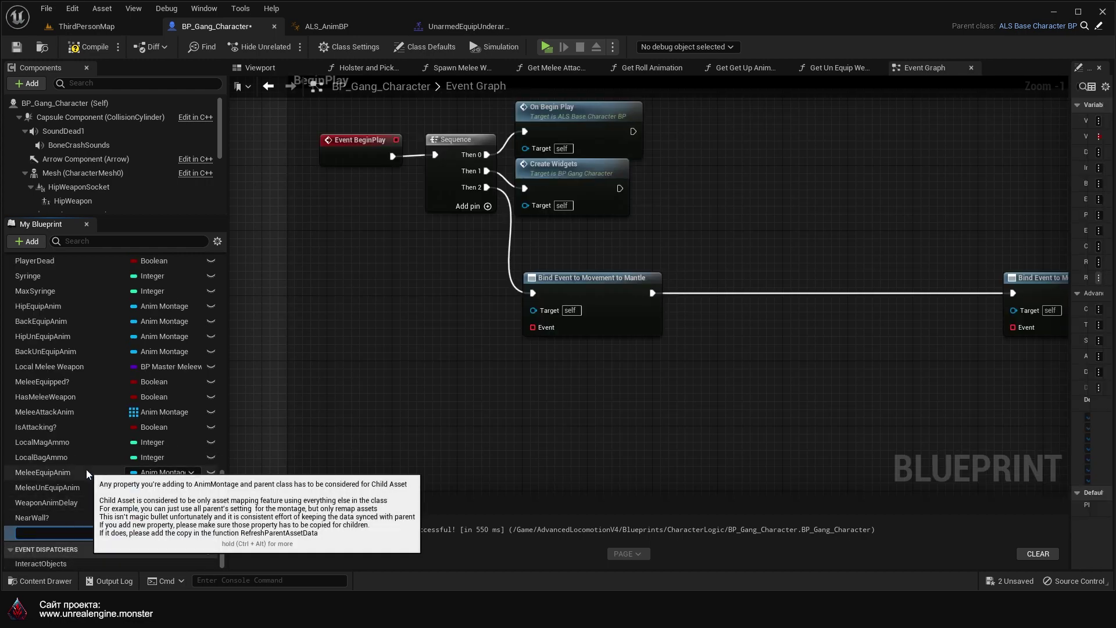
pyautogui.write('ReTaa')
pyautogui.press('BackSpace')
pyautogui.write('keMelee')
pyautogui.press('Return')
pyautogui.click(85, 49)
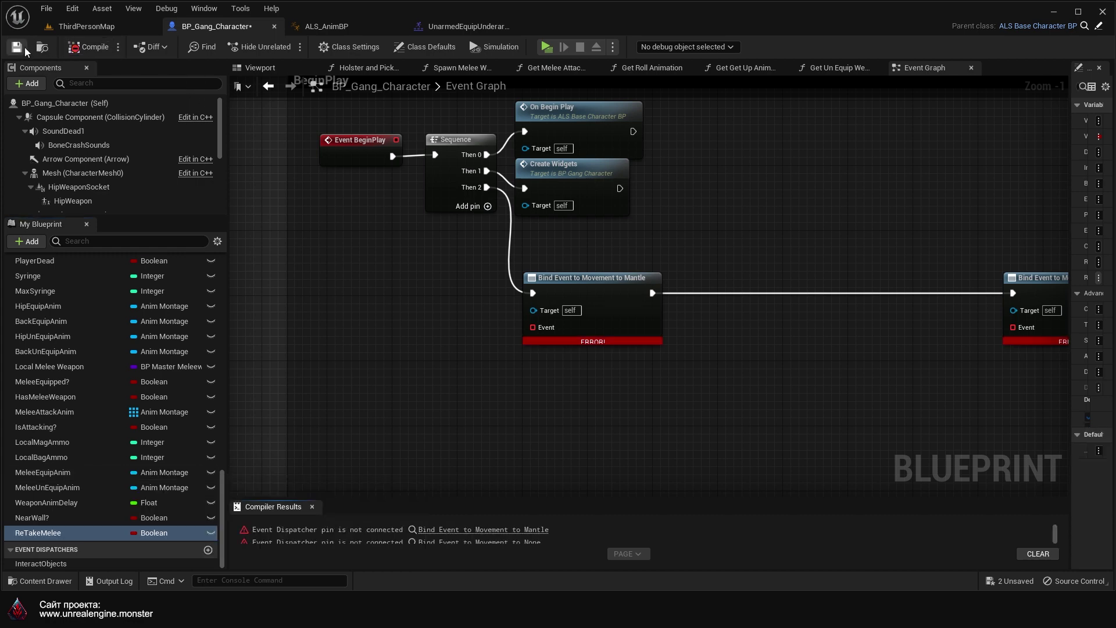
pyautogui.click(16, 46)
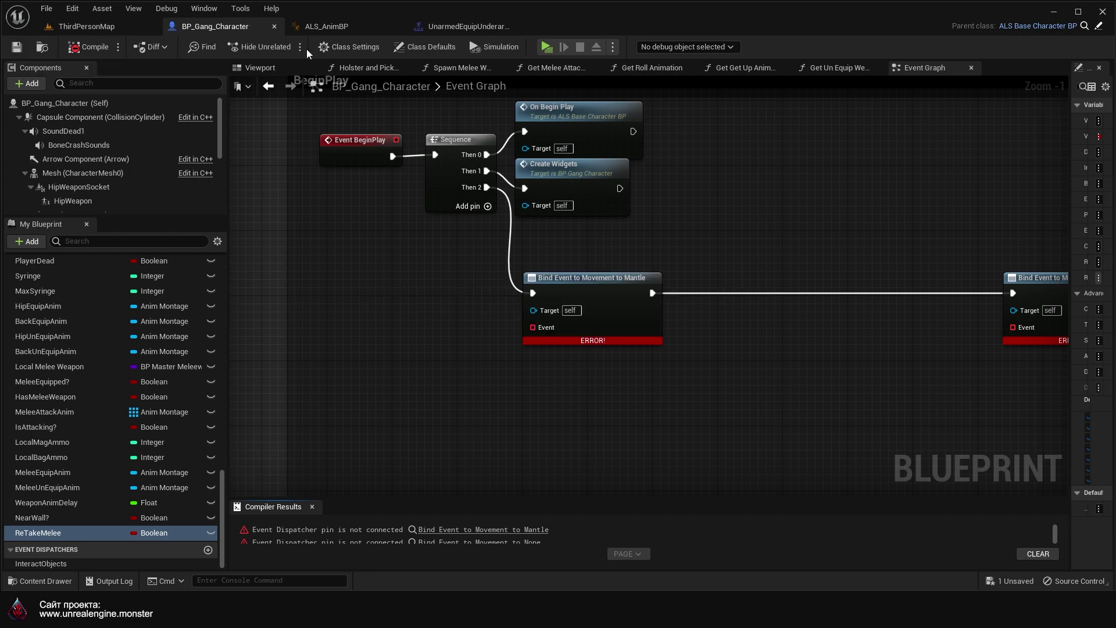
# Step: Bind a custom event named MantleHolsterWeapon to the Mantle bind's Event pin
pyautogui.moveTo(527, 329); pyautogui.dragTo(357, 379)
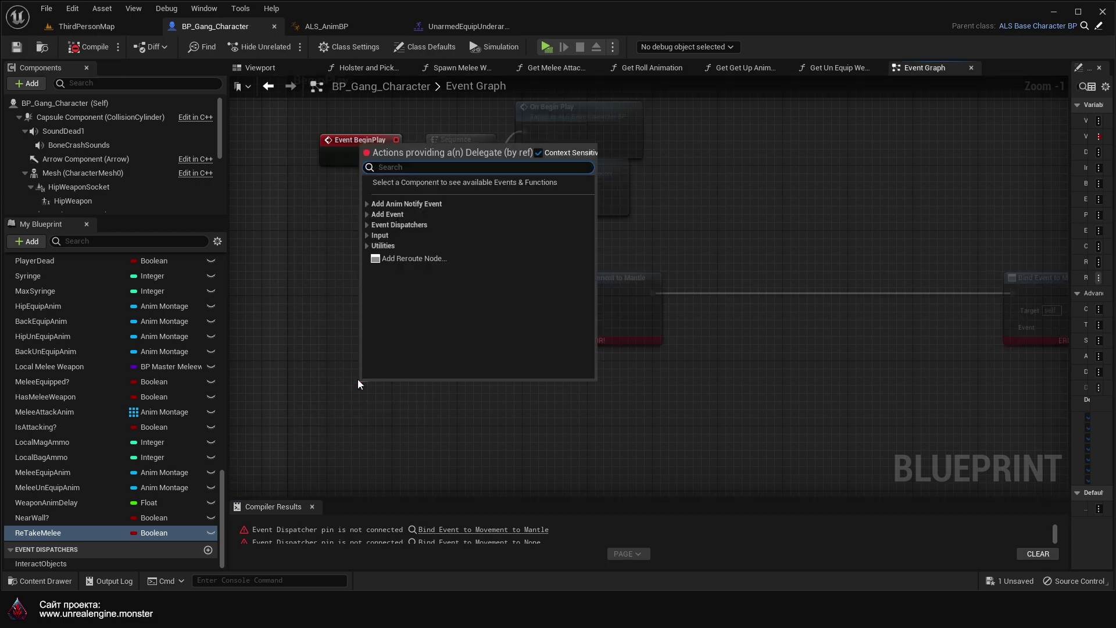
pyautogui.write('custom')
pyautogui.press('Return')
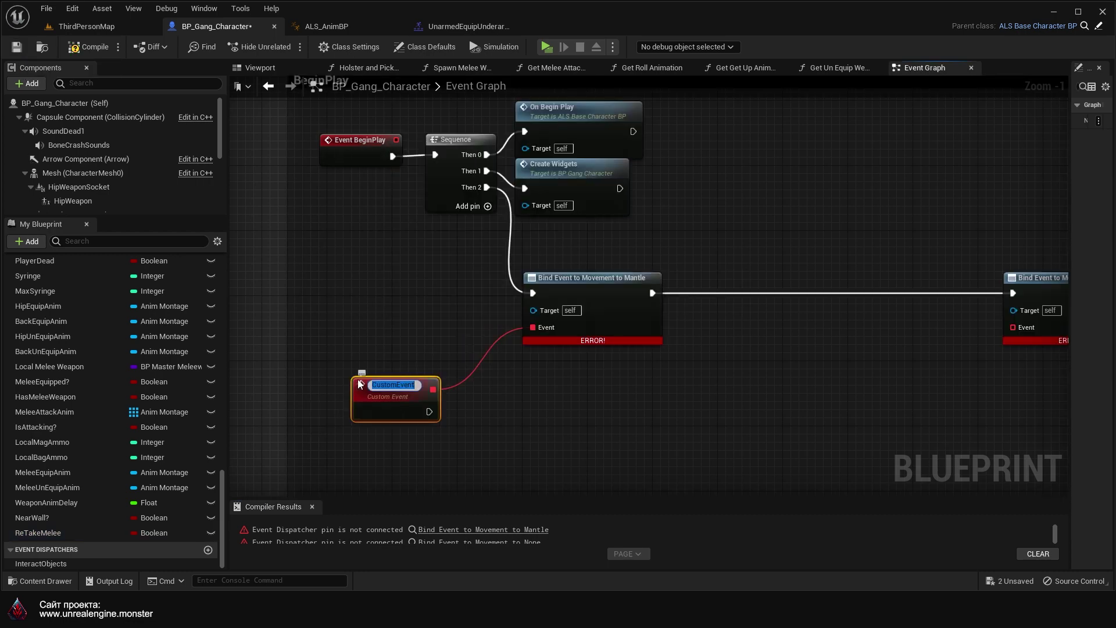
pyautogui.write('Mant')
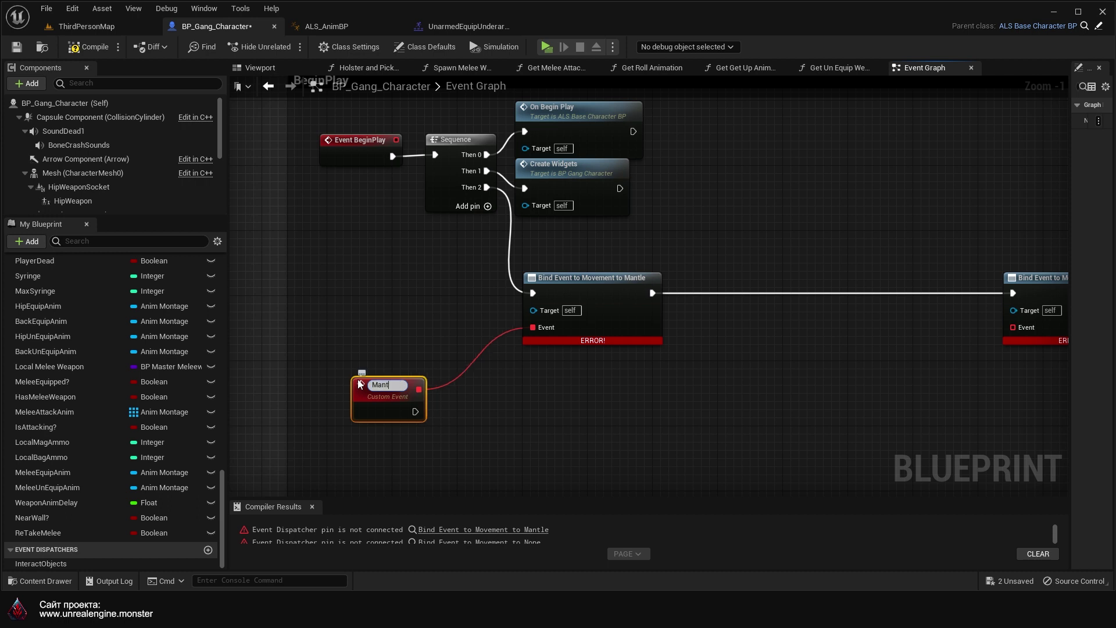
pyautogui.write('leHolster')
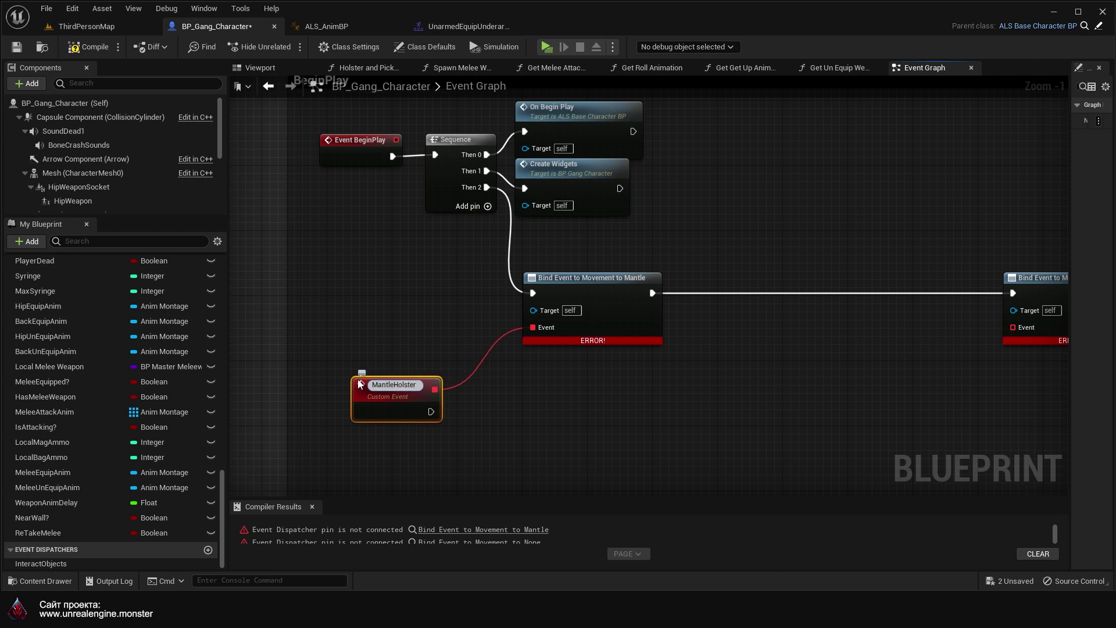
pyautogui.write('Weap')
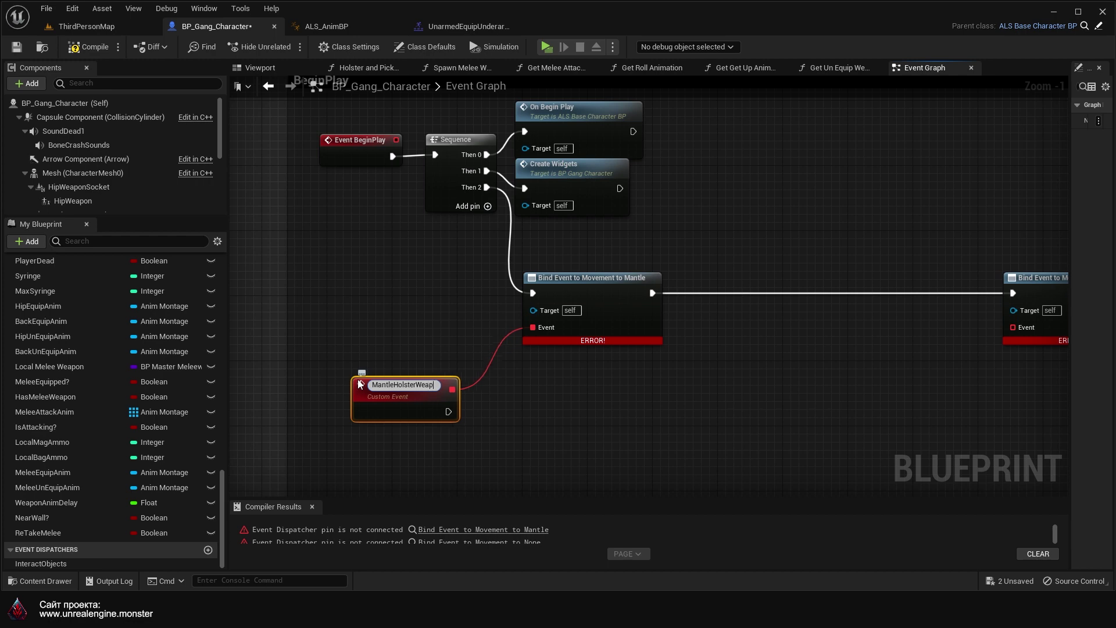
pyautogui.write('on')
pyautogui.press('Return')
pyautogui.moveTo(362, 382); pyautogui.dragTo(322, 374)
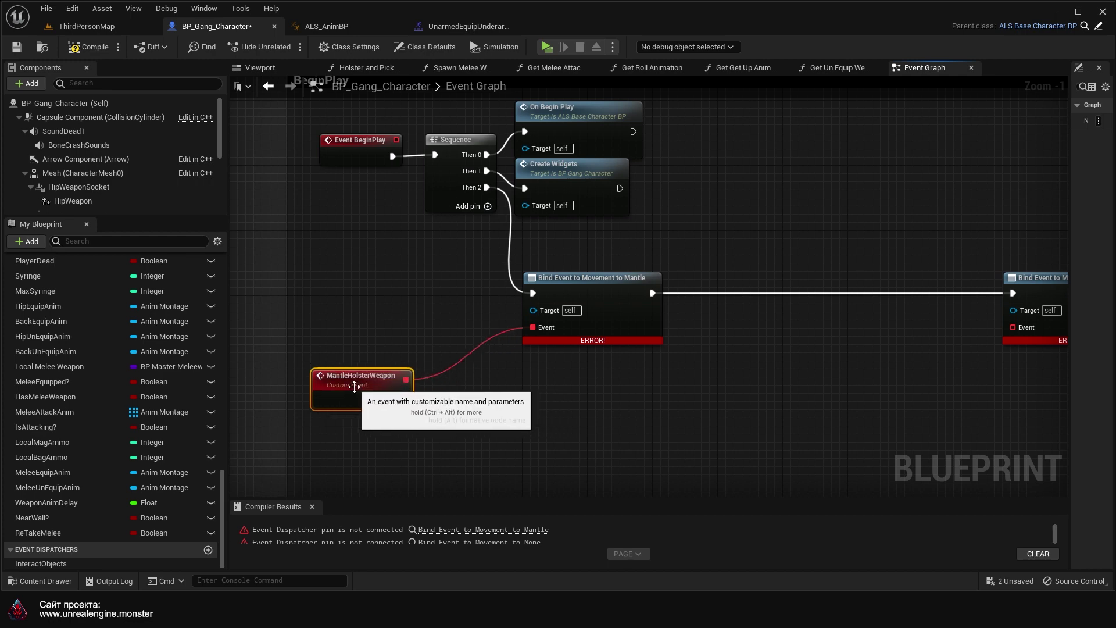
# Step: Follow the event with a Branch conditioned on Melee Equipped?
pyautogui.moveTo(402, 400); pyautogui.dragTo(453, 402)
pyautogui.press('b')
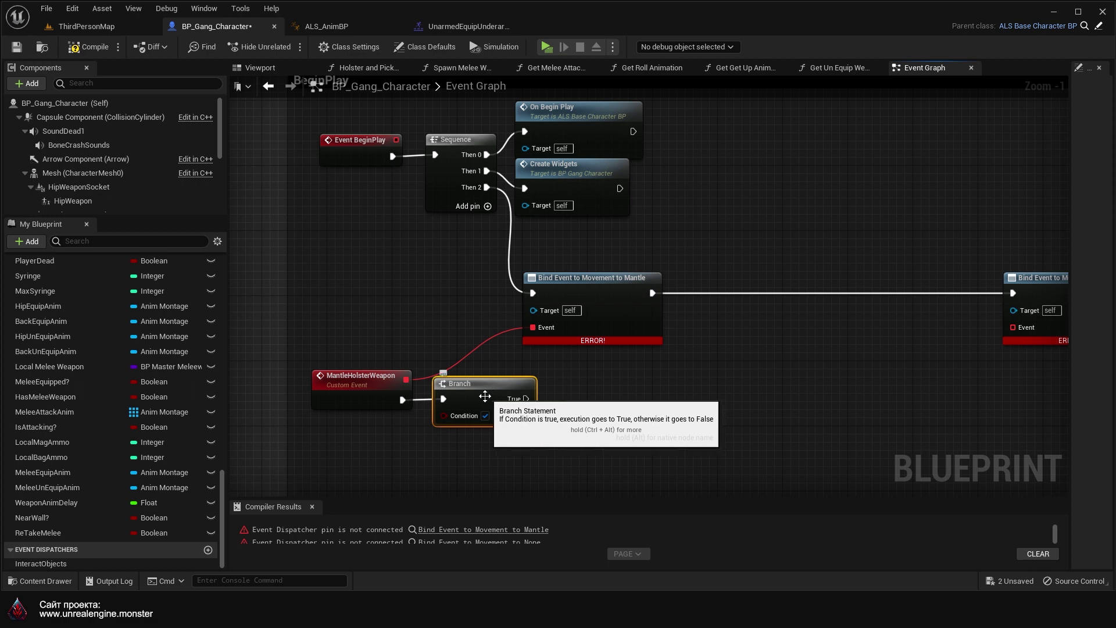
pyautogui.scroll(2, 75, 465)
pyautogui.moveTo(79, 440); pyautogui.dragTo(444, 415)
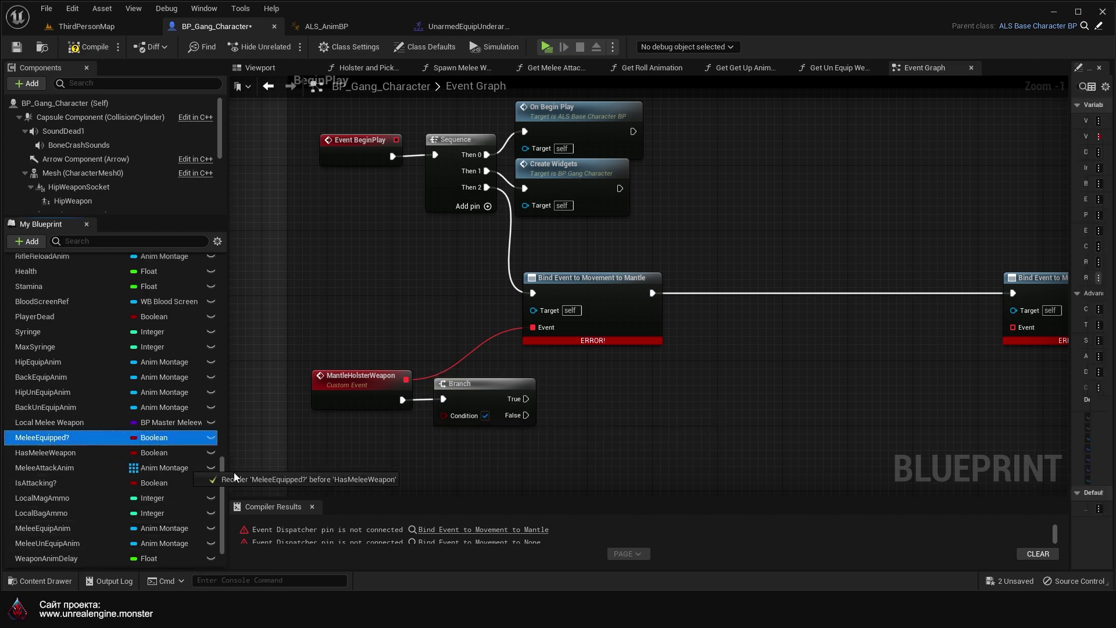
pyautogui.moveTo(356, 417); pyautogui.dragTo(361, 432)
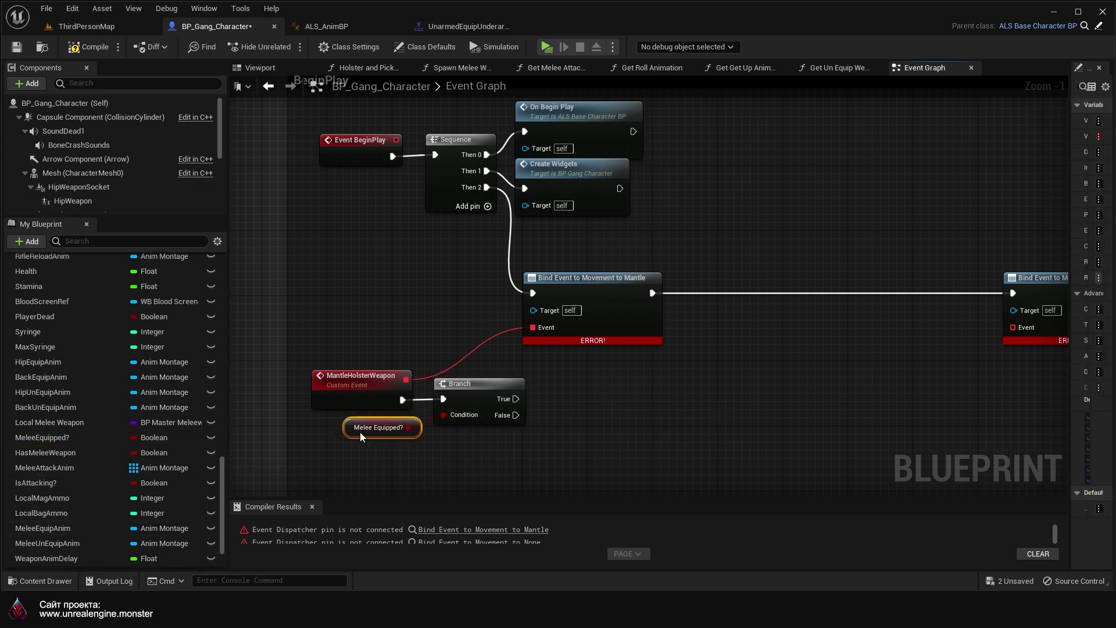
pyautogui.moveTo(458, 446); pyautogui.dragTo(406, 422, button='right')
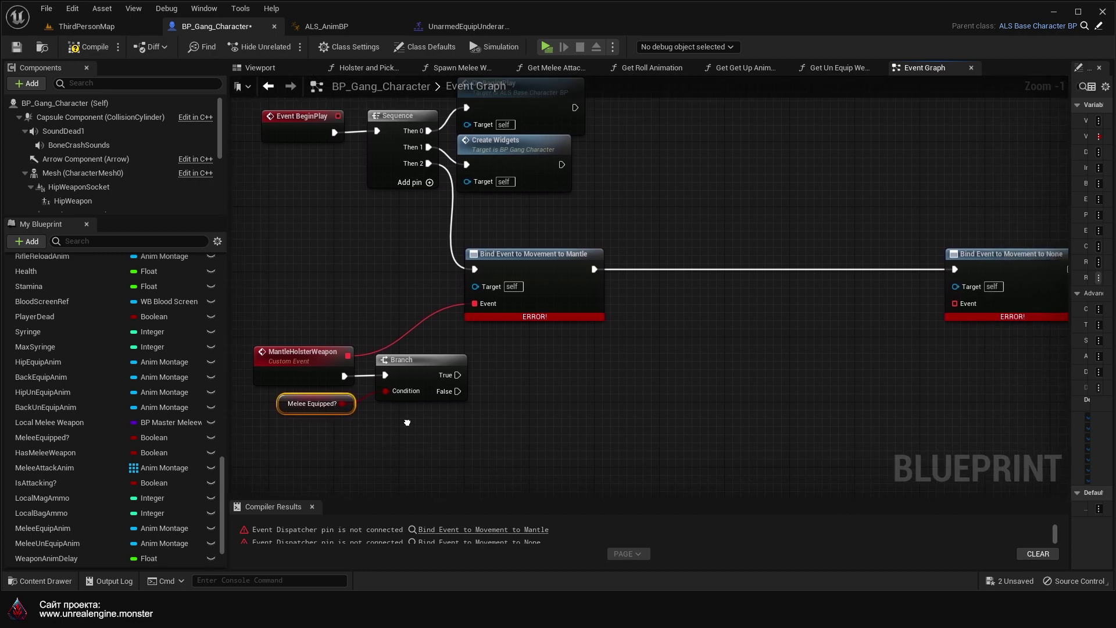
pyautogui.scroll(5, 86, 441)
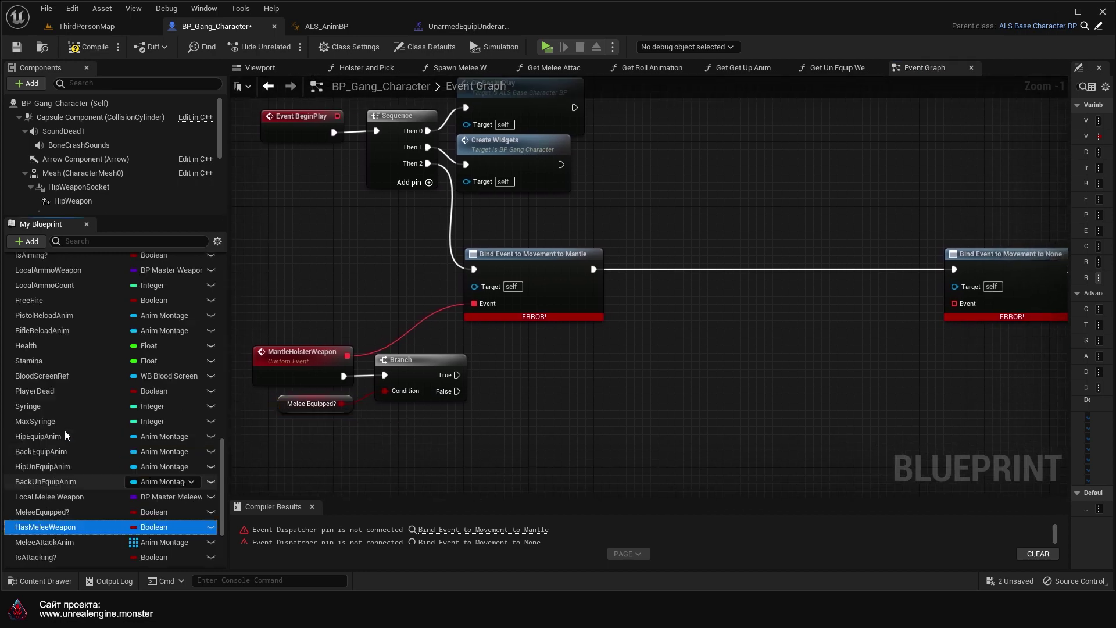
pyautogui.scroll(5, 65, 430)
pyautogui.scroll(5, 72, 413)
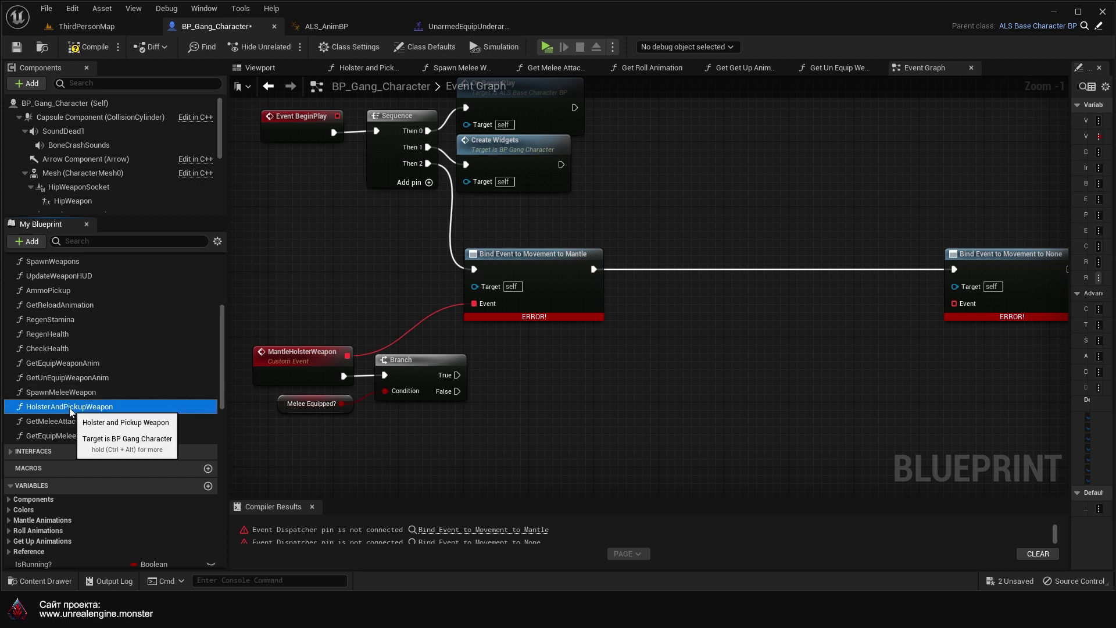
# Step: Call Holster and Pickup Weapon on True with Holster Weapon and Melee Weapon ticked
pyautogui.moveTo(71, 408)
pyautogui.mouseDown()
pyautogui.moveTo(567, 388)
pyautogui.moveTo(503, 358)
pyautogui.moveTo(488, 375)
pyautogui.mouseUp()
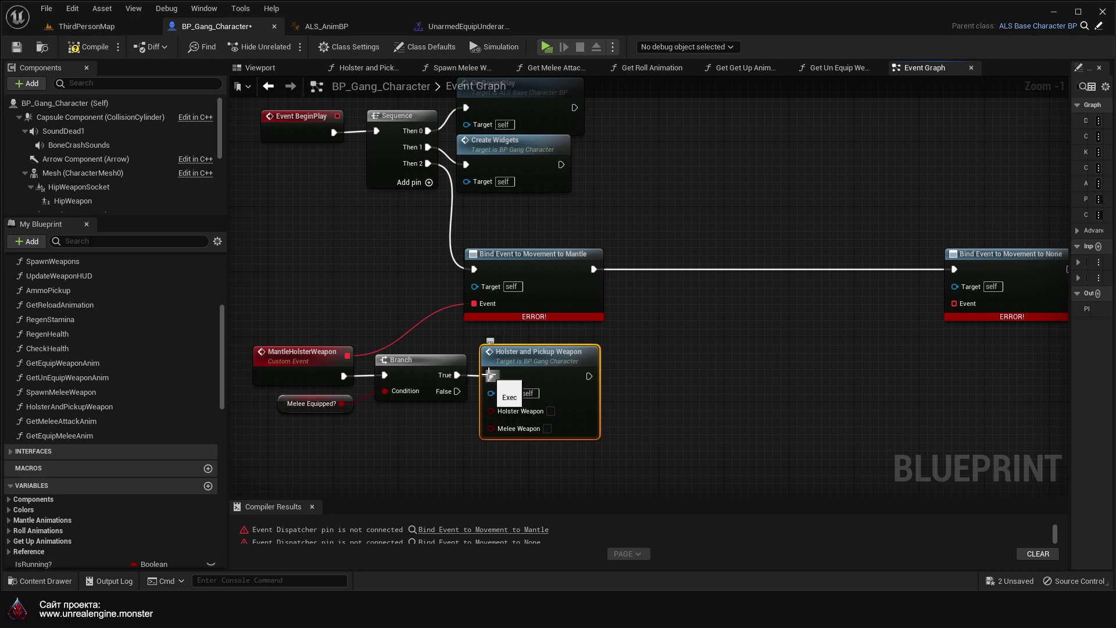
pyautogui.click(551, 411)
pyautogui.click(547, 429)
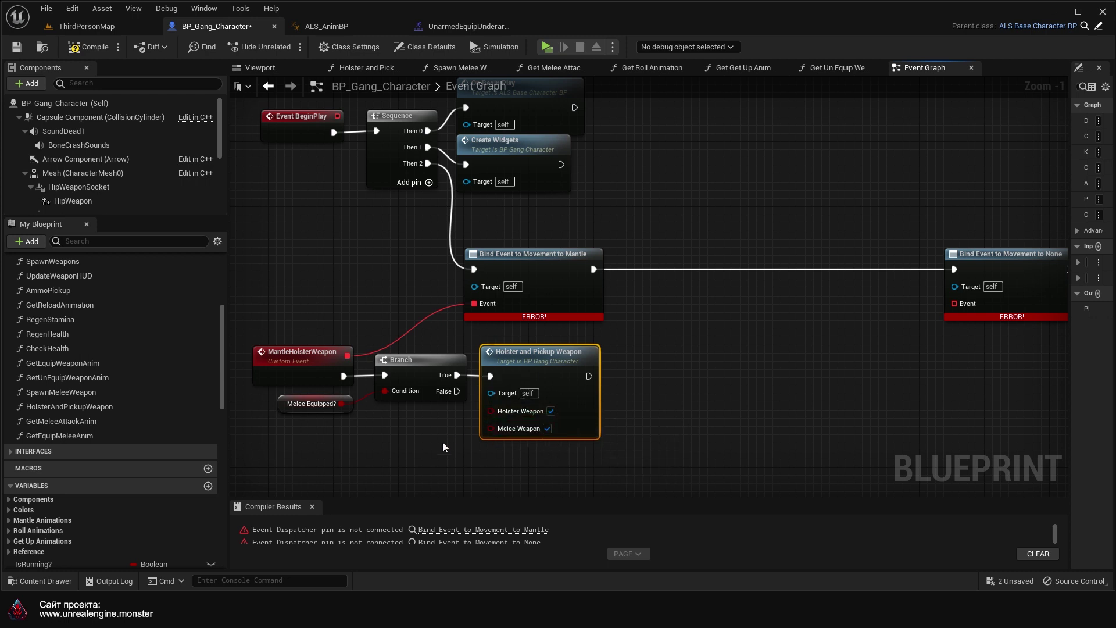
pyautogui.moveTo(443, 447); pyautogui.dragTo(458, 393, button='right')
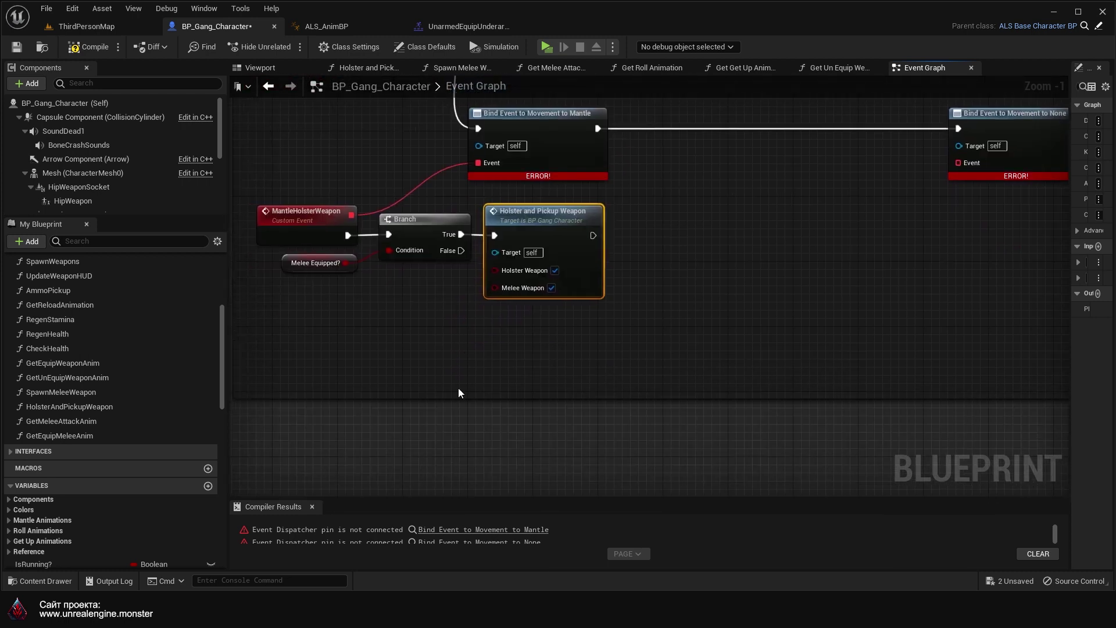
# Step: Add a SET Can Fire? node on the Branch's False output and tidy the nodes
pyautogui.moveTo(460, 250); pyautogui.dragTo(512, 361)
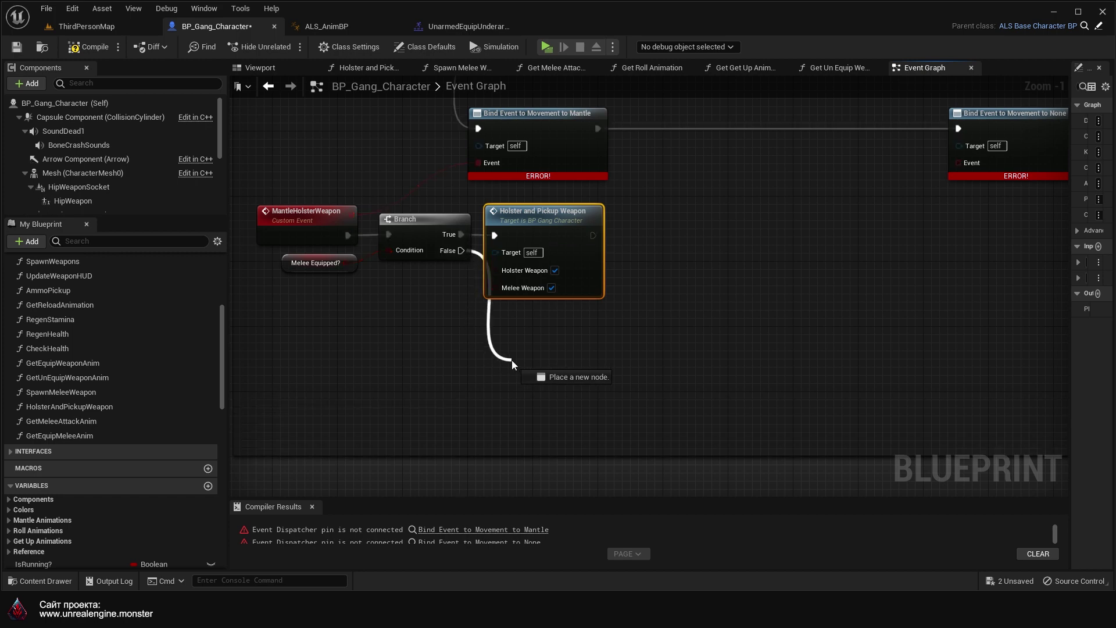
pyautogui.write('set can fire')
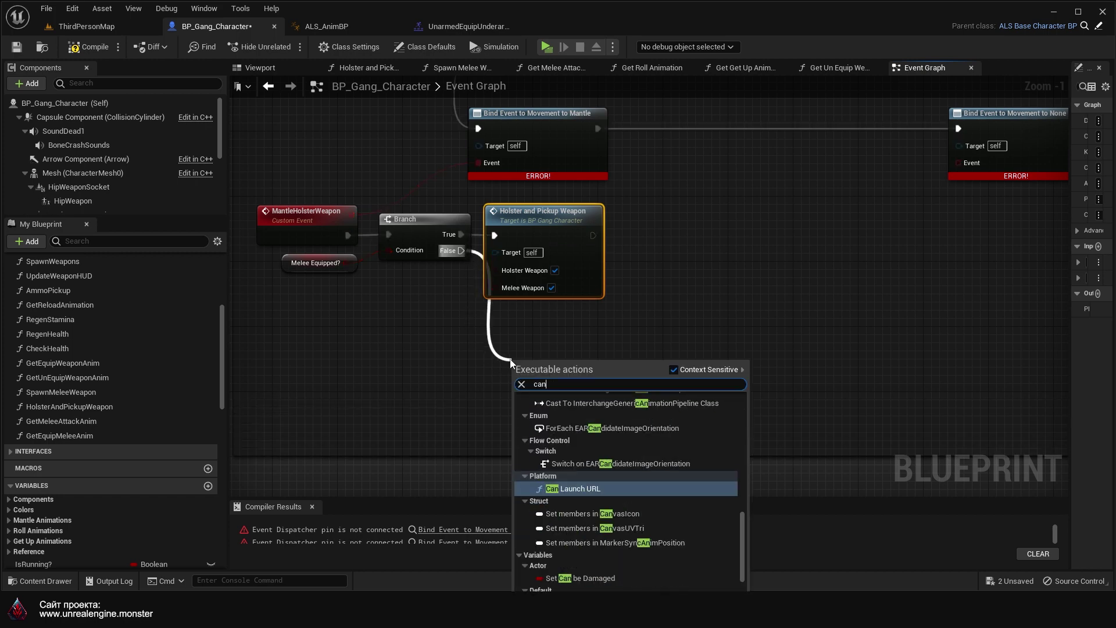
pyautogui.press('Return')
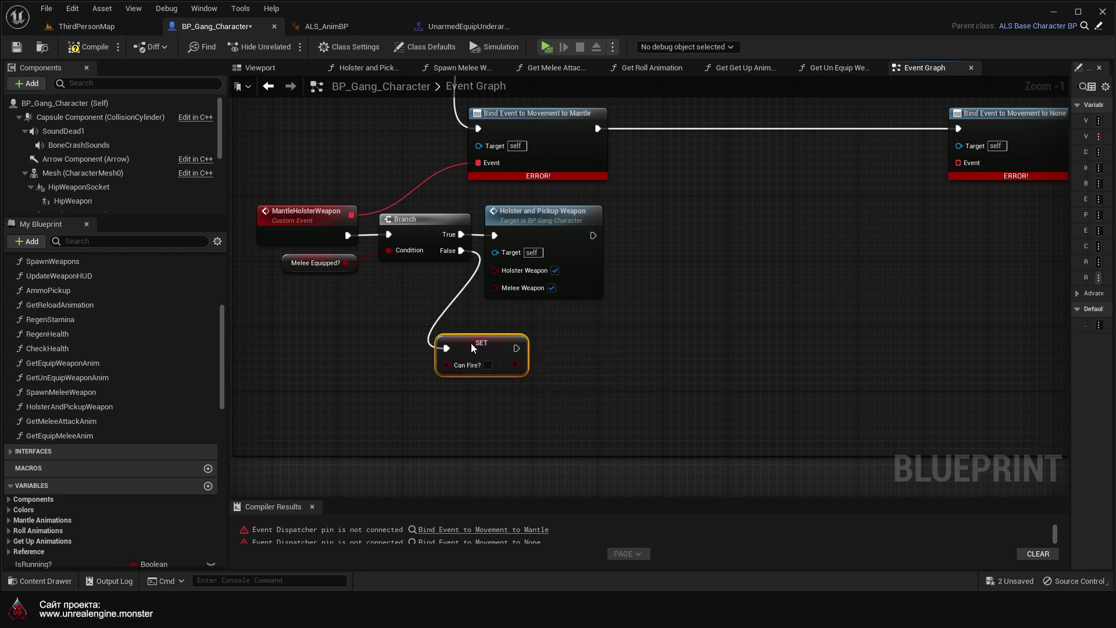
pyautogui.moveTo(513, 341); pyautogui.dragTo(504, 333)
pyautogui.moveTo(541, 218); pyautogui.dragTo(647, 218)
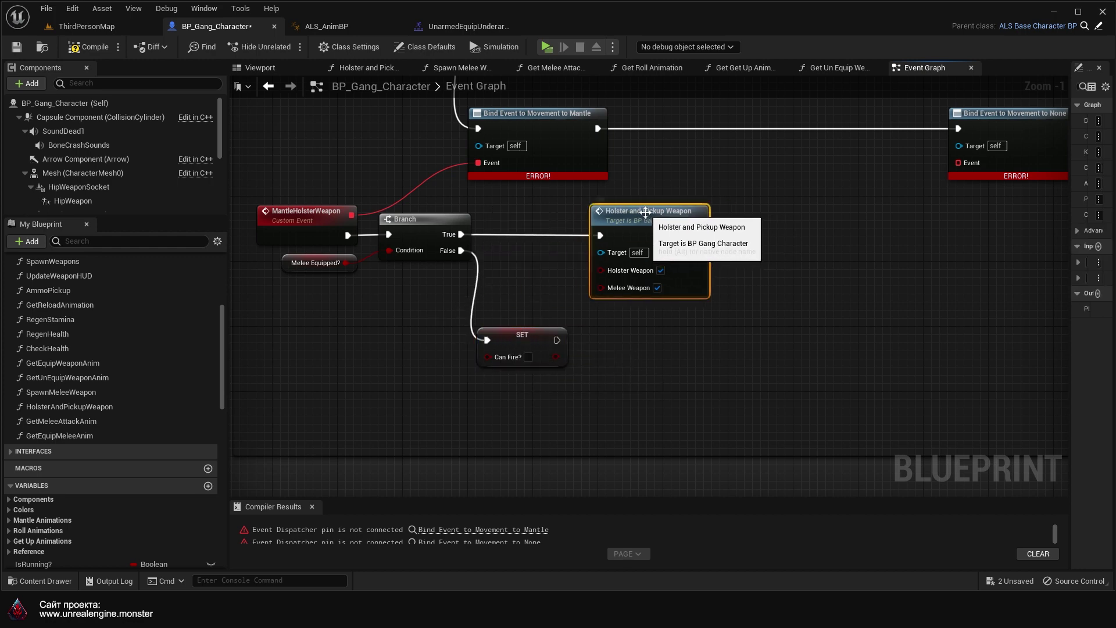
# Step: Duplicate Holster and Pickup Weapon, fed by SET Can Fire?, with Melee Weapon unticked
pyautogui.hotkey('ctrl', 'c')
pyautogui.hotkey('ctrl', 'v')
pyautogui.moveTo(656, 326); pyautogui.dragTo(634, 308)
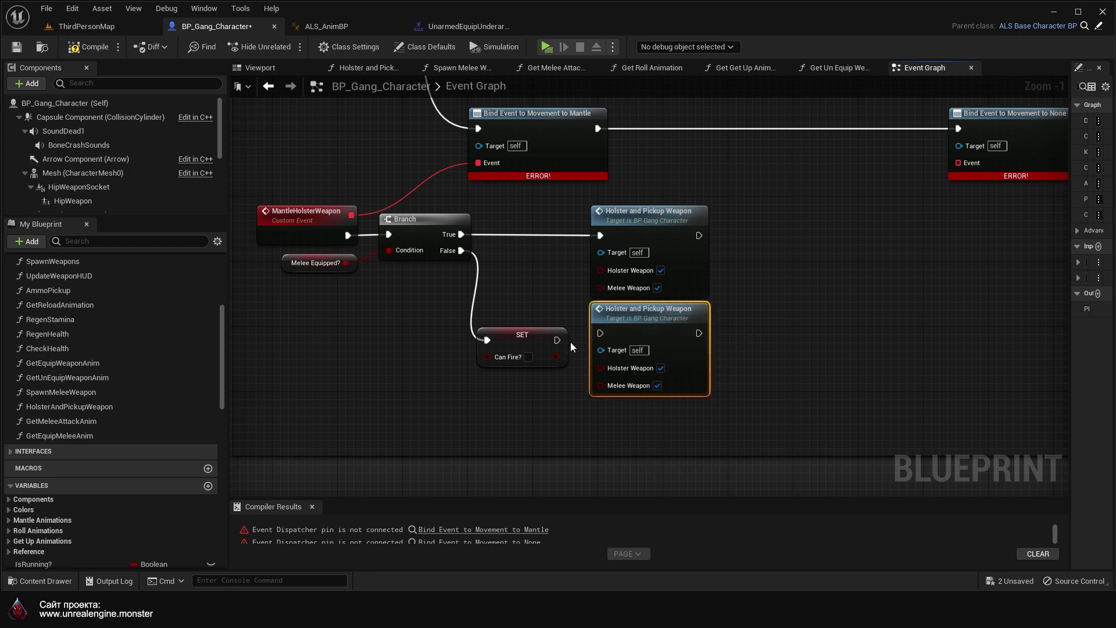
pyautogui.moveTo(557, 340); pyautogui.dragTo(602, 332)
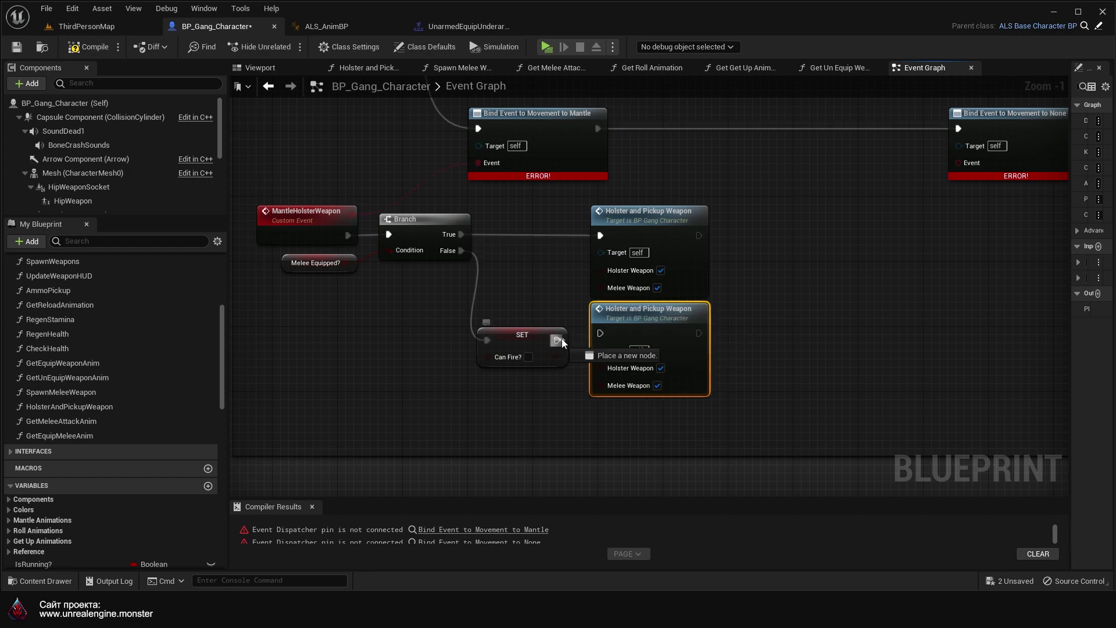
pyautogui.click(657, 386)
# Step: Add a SET ReTakeMelee after the upper Holster call and save the blueprint
pyautogui.moveTo(724, 332); pyautogui.dragTo(659, 377, button='right')
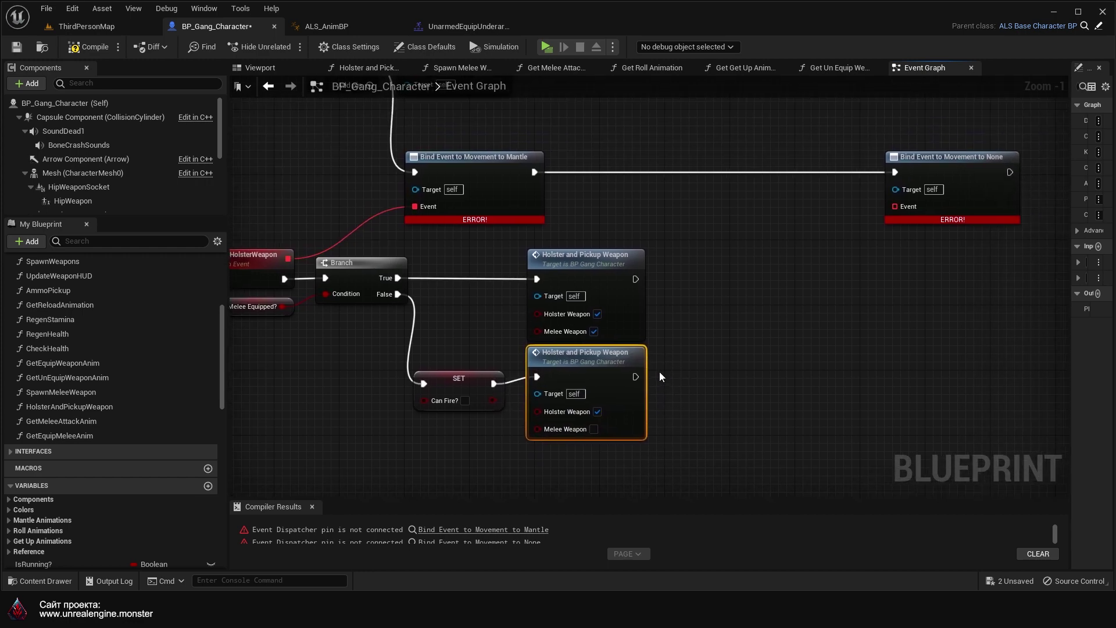
pyautogui.scroll(-10, 107, 493)
pyautogui.scroll(-5, 102, 515)
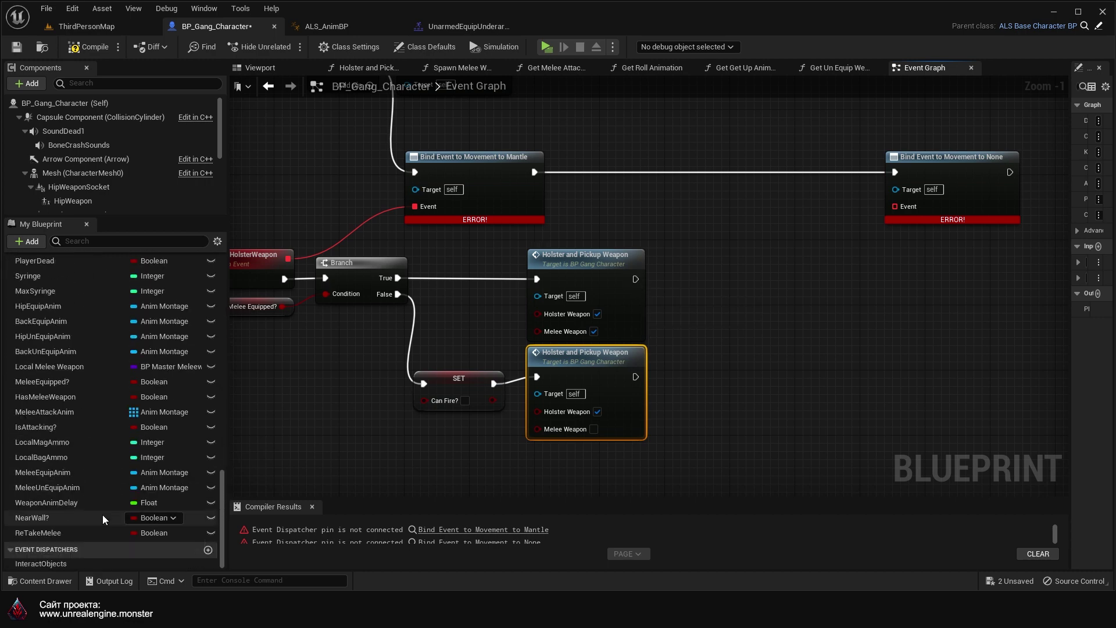
pyautogui.moveTo(76, 530)
pyautogui.keyDown('alt'); pyautogui.mouseDown()
pyautogui.moveTo(645, 267)
pyautogui.moveTo(688, 283)
pyautogui.mouseUp(); pyautogui.keyUp('alt')
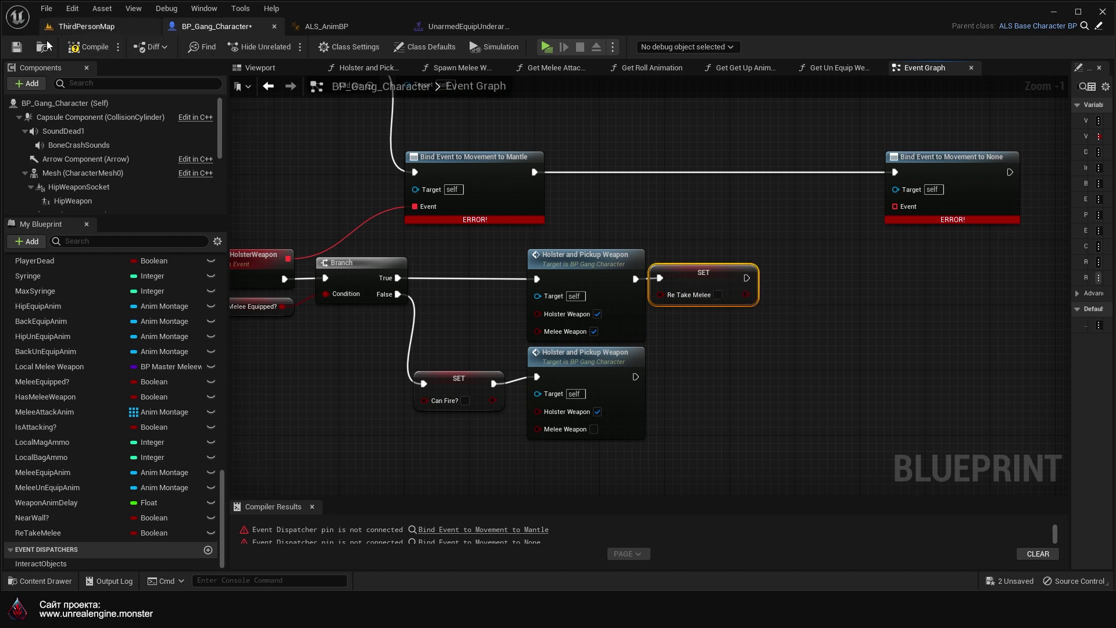
pyautogui.hotkey('ctrl', 's')
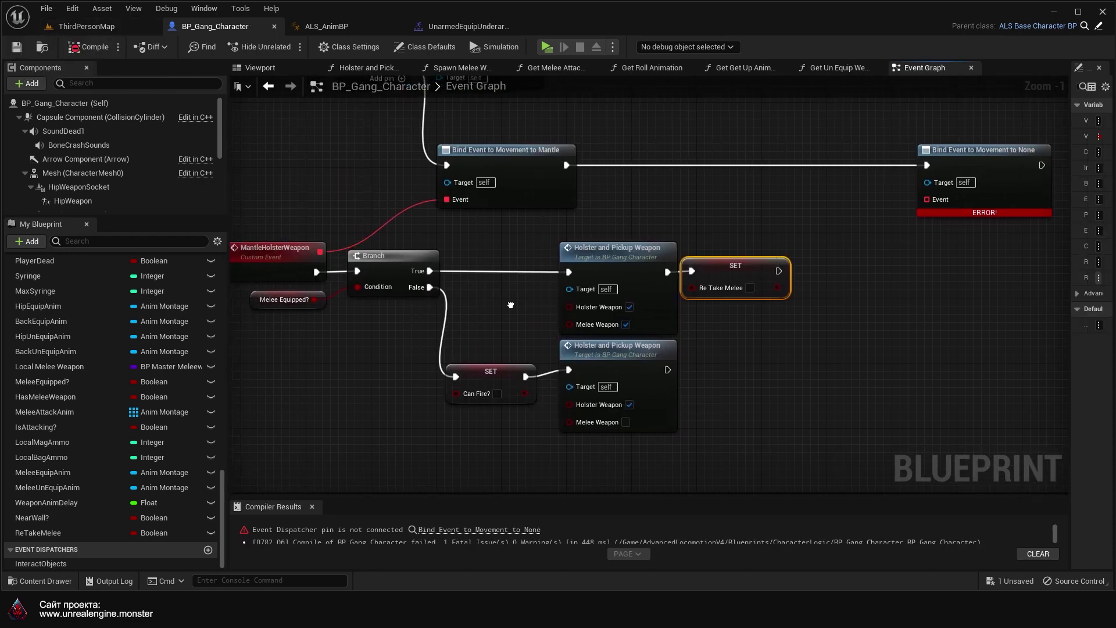
pyautogui.moveTo(634, 351); pyautogui.dragTo(531, 357, button='right')
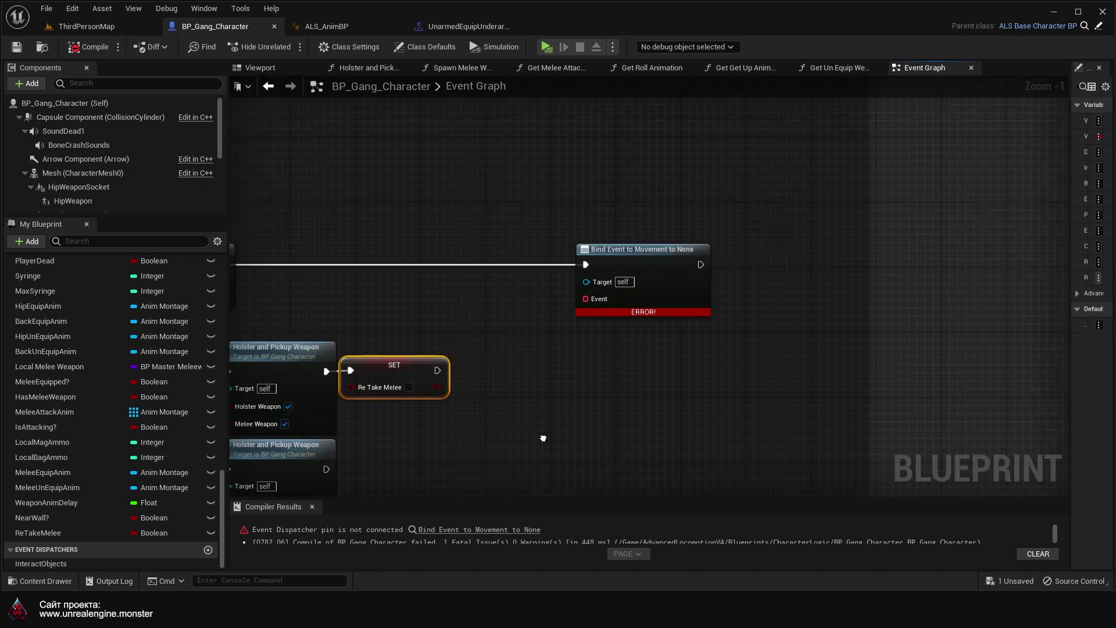
# Step: Widen the BeginPlay comment box and shift the Bind Event to Movement to None node
pyautogui.scroll(-4, 692, 336)
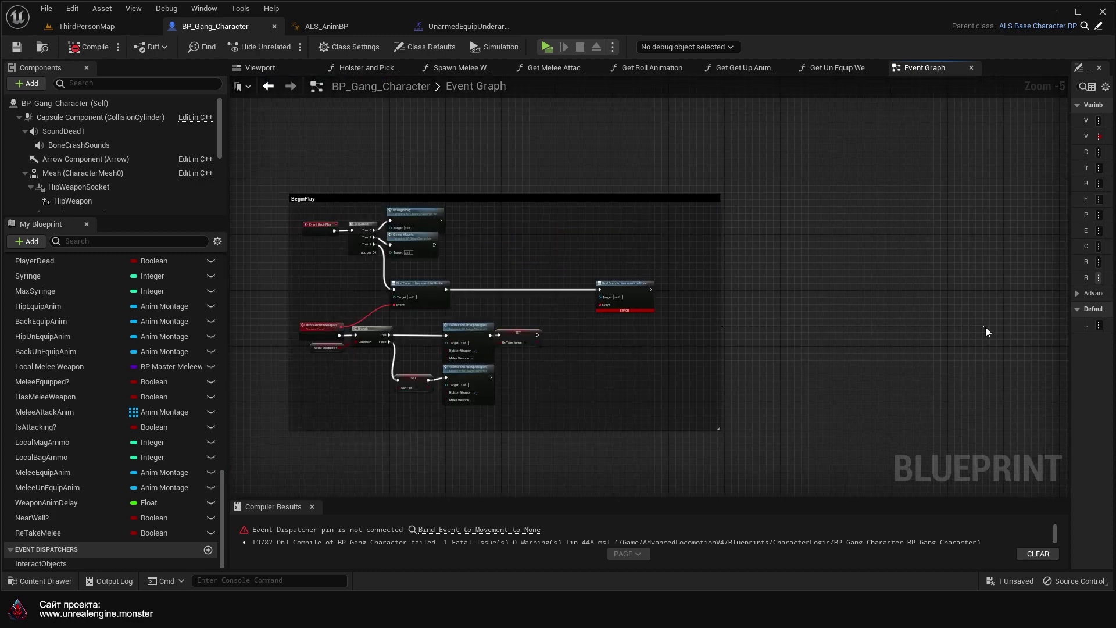
pyautogui.moveTo(762, 326); pyautogui.dragTo(988, 334)
pyautogui.scroll(2, 634, 337)
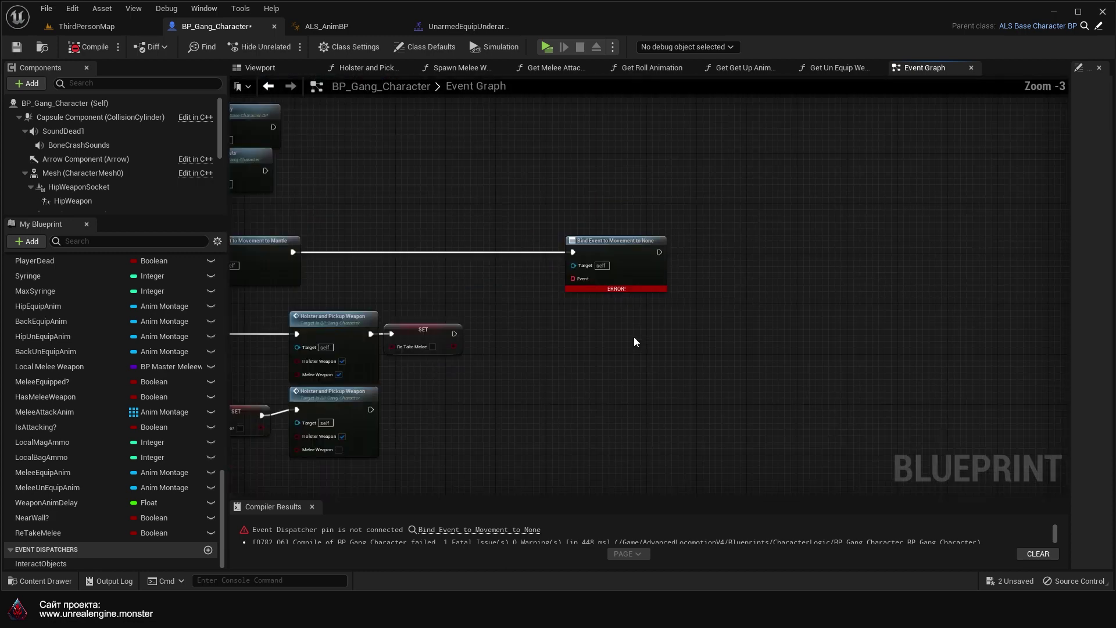
pyautogui.click(710, 263)
pyautogui.moveTo(710, 263); pyautogui.dragTo(745, 257)
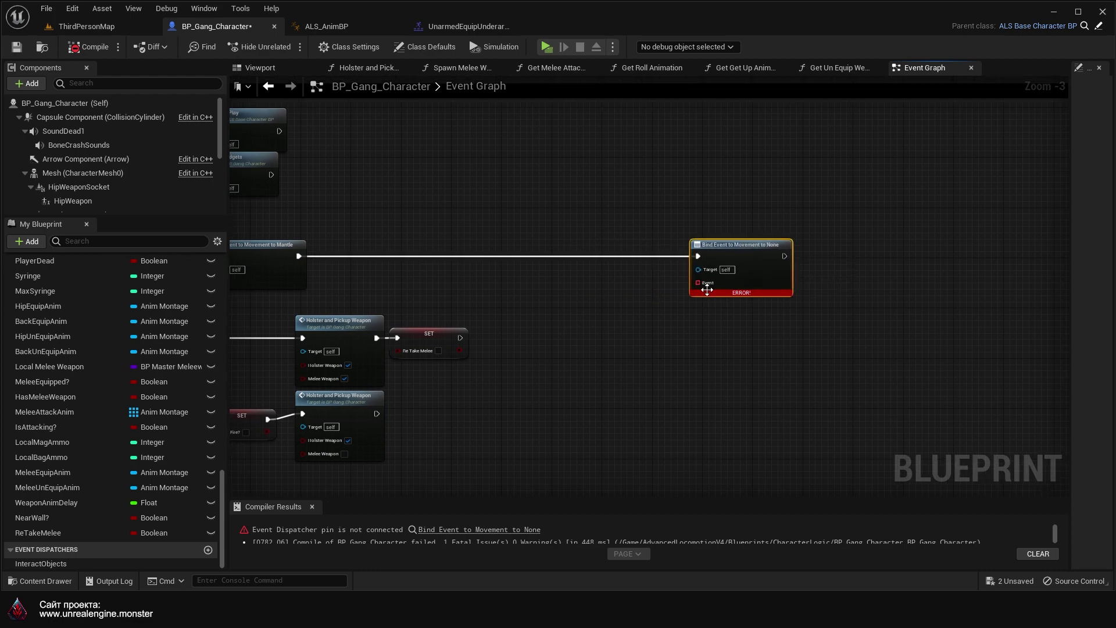
# Step: Create a custom event named MantleRecoveryWeapon bound to the Bind Event's Event pin
pyautogui.moveTo(695, 283); pyautogui.dragTo(537, 344)
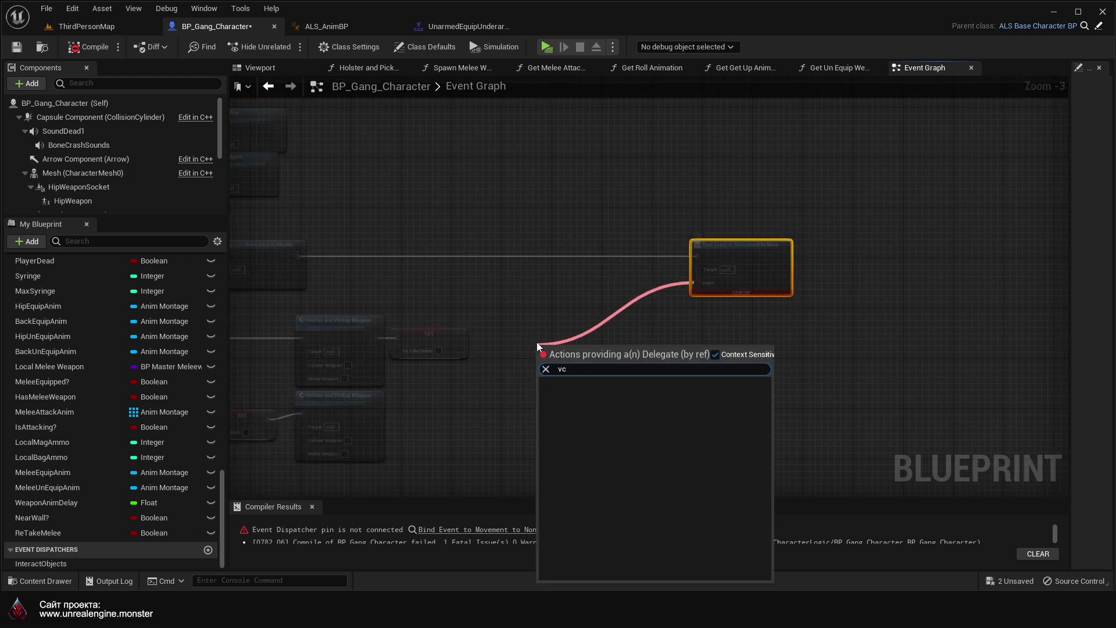
pyautogui.write('cus')
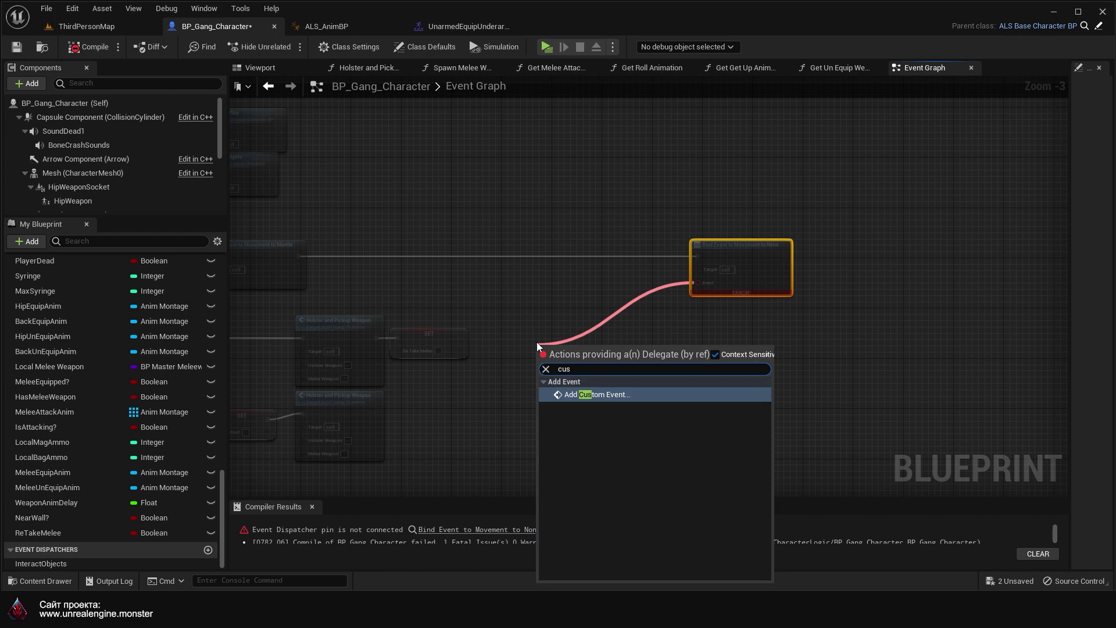
pyautogui.write('\\')
pyautogui.press('Return')
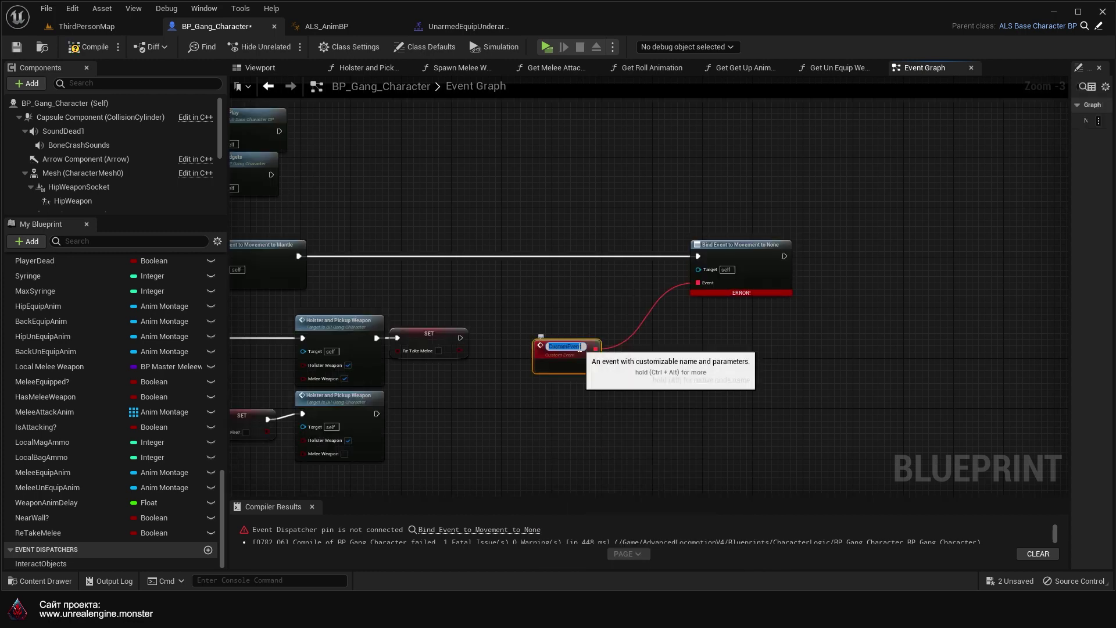
pyautogui.scroll(3, 561, 353)
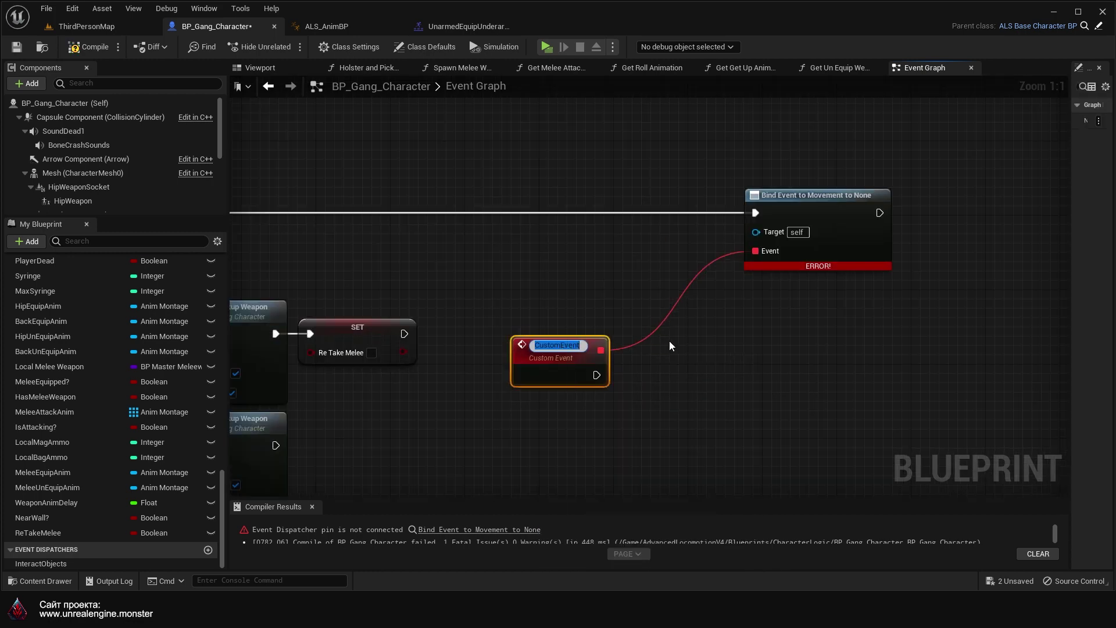
pyautogui.write('MantleR')
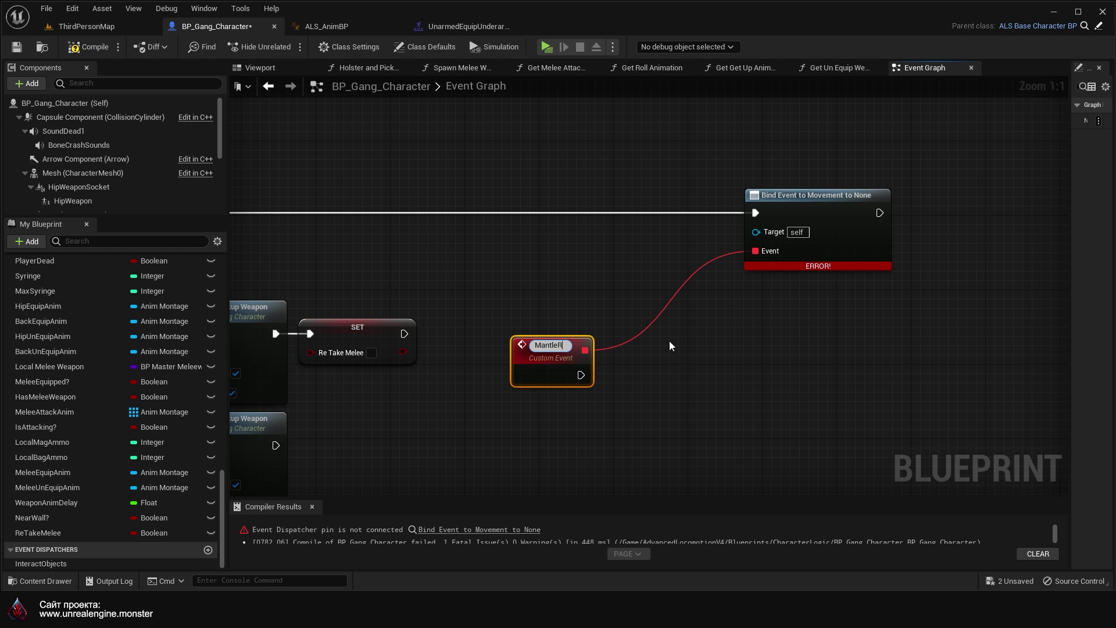
pyautogui.write('ecovery')
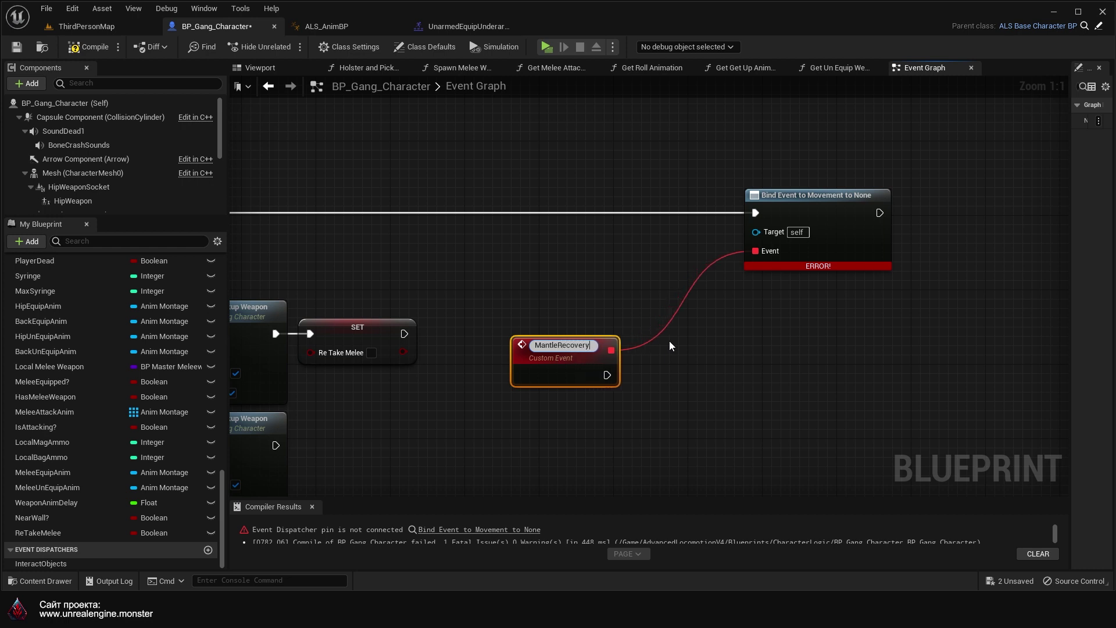
pyautogui.write('Weapon')
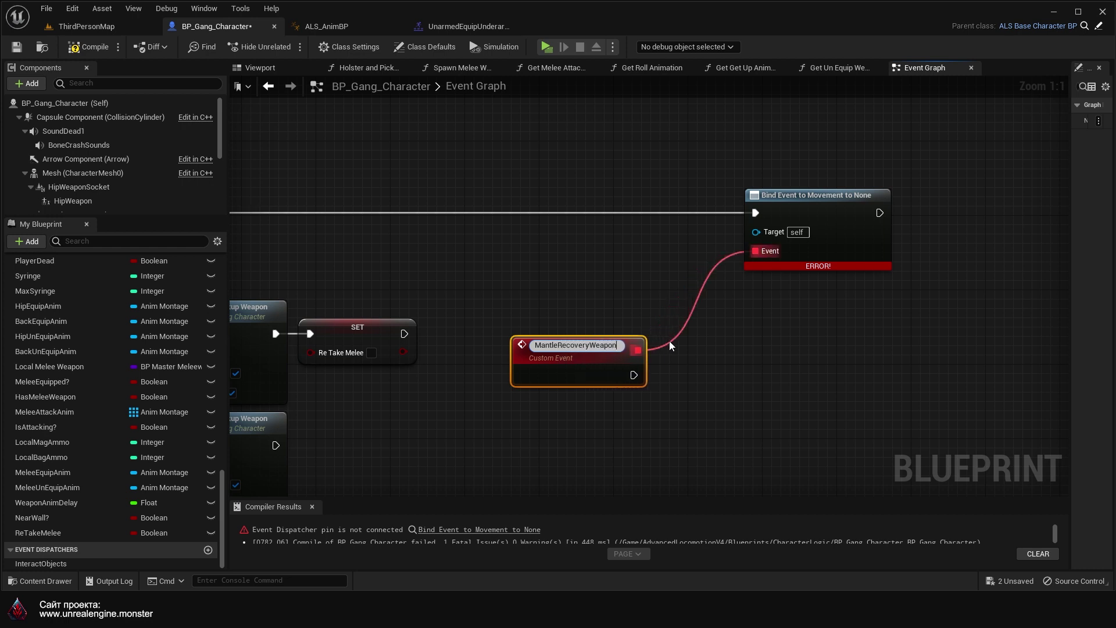
pyautogui.press('Return')
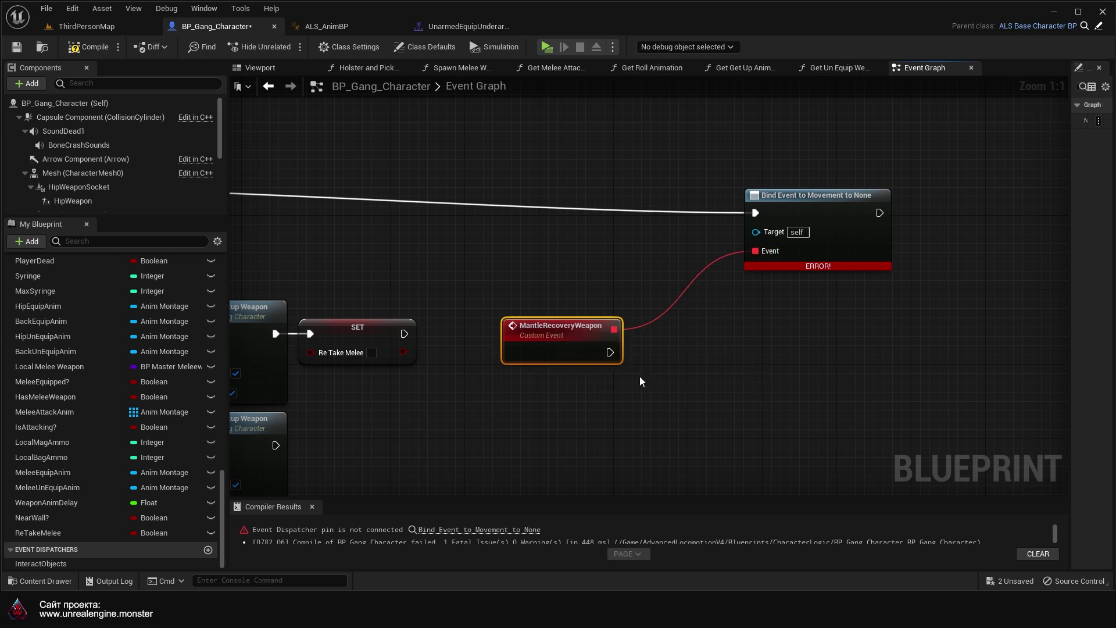
# Step: Add a Branch node after the MantleRecoveryWeapon event
pyautogui.moveTo(640, 375); pyautogui.dragTo(502, 362, button='right')
pyautogui.moveTo(472, 340)
pyautogui.mouseDown()
pyautogui.moveTo(535, 341)
pyautogui.moveTo(524, 336)
pyautogui.mouseUp()
pyautogui.write('branch')
pyautogui.press('Return')
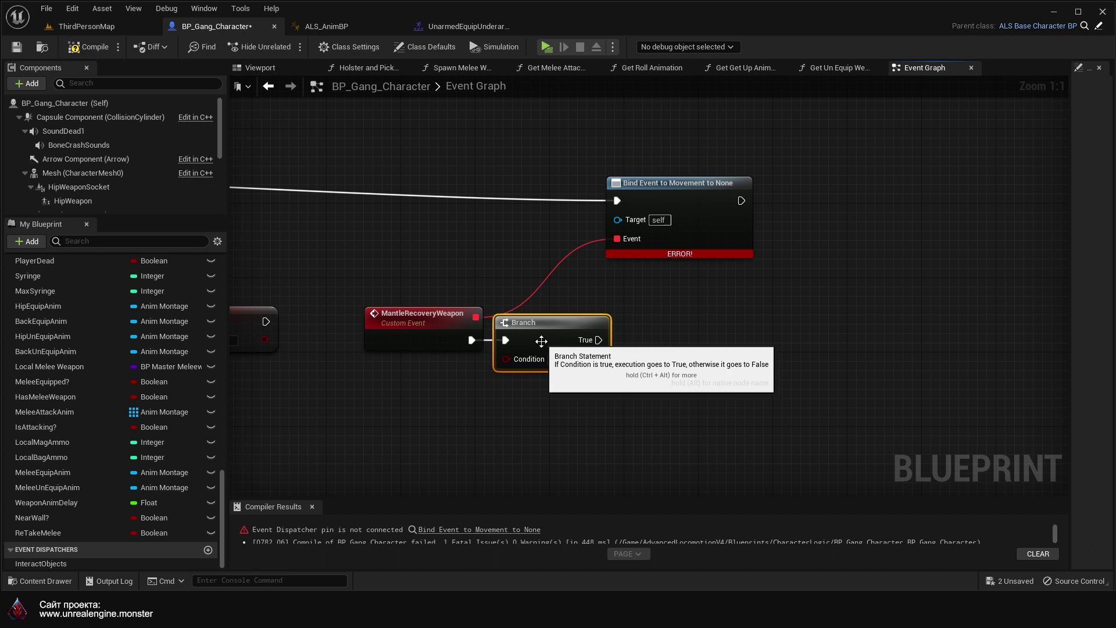
# Step: Use the ReTakeMelee variable as the new Branch's condition
pyautogui.moveTo(89, 536); pyautogui.dragTo(510, 360)
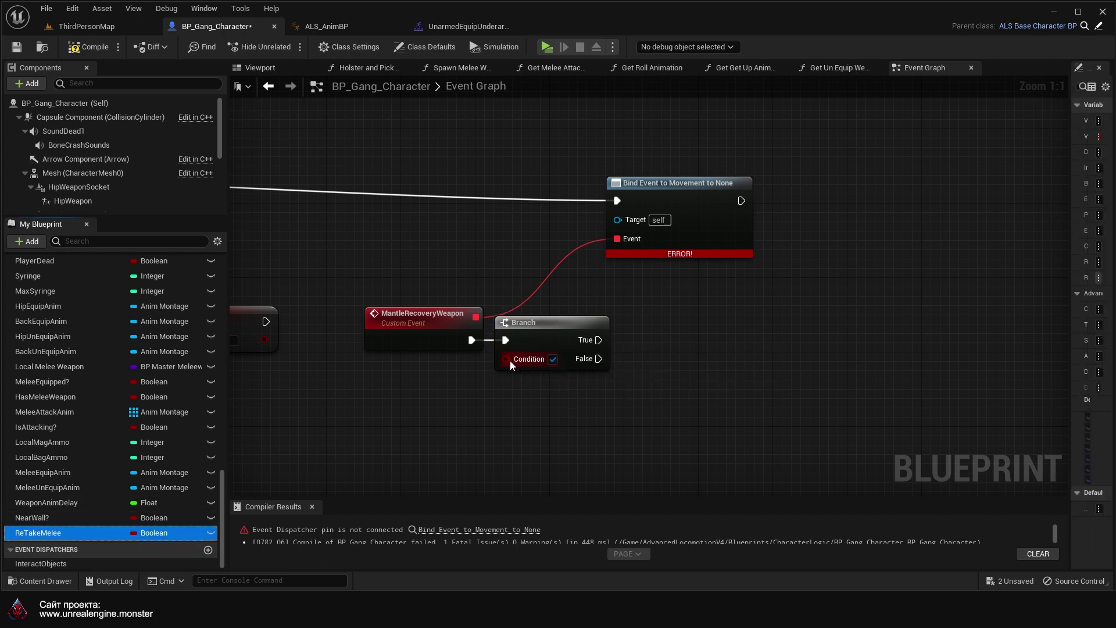
pyautogui.moveTo(390, 360); pyautogui.dragTo(398, 379)
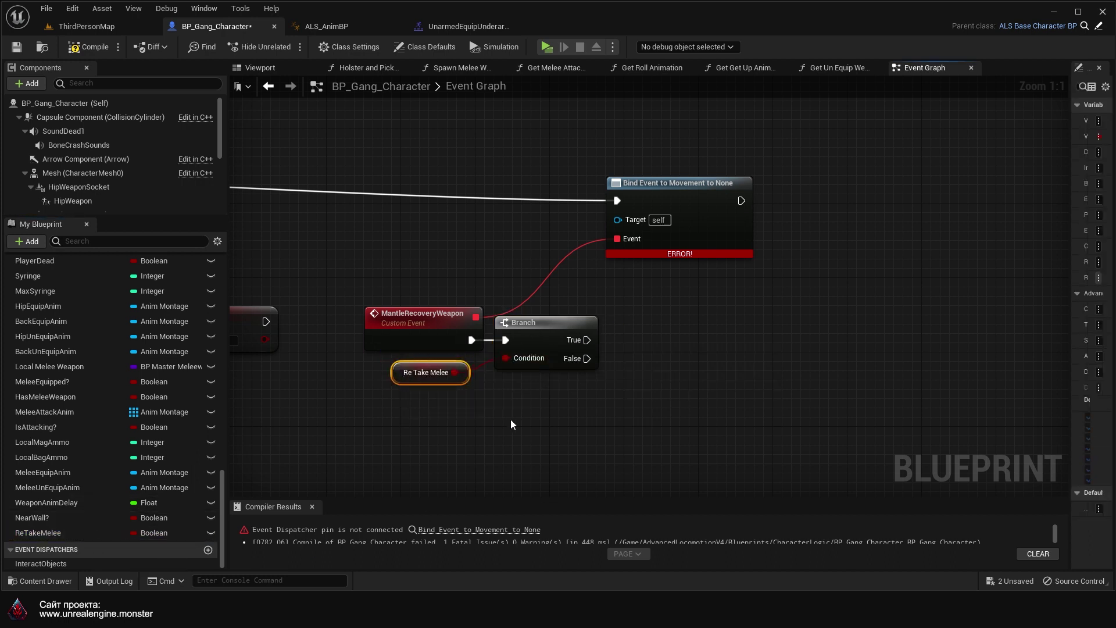
pyautogui.moveTo(561, 414); pyautogui.dragTo(422, 410, button='right')
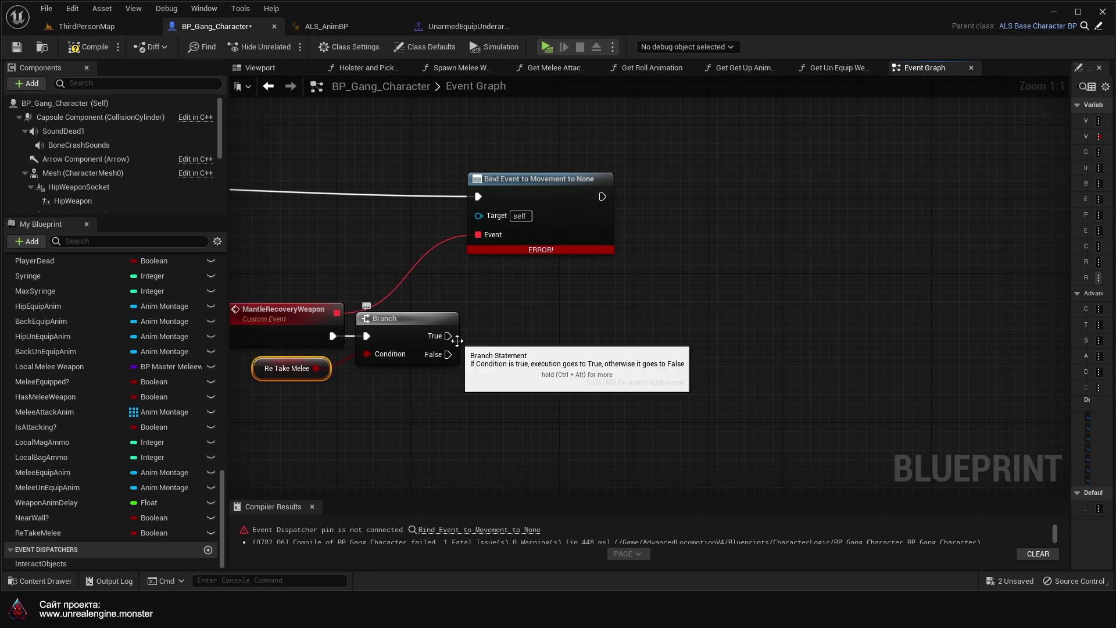
# Step: Paste a Holster and Pickup Weapon call on True with Holster Weapon unticked
pyautogui.moveTo(221, 314); pyautogui.dragTo(658, 296, button='right')
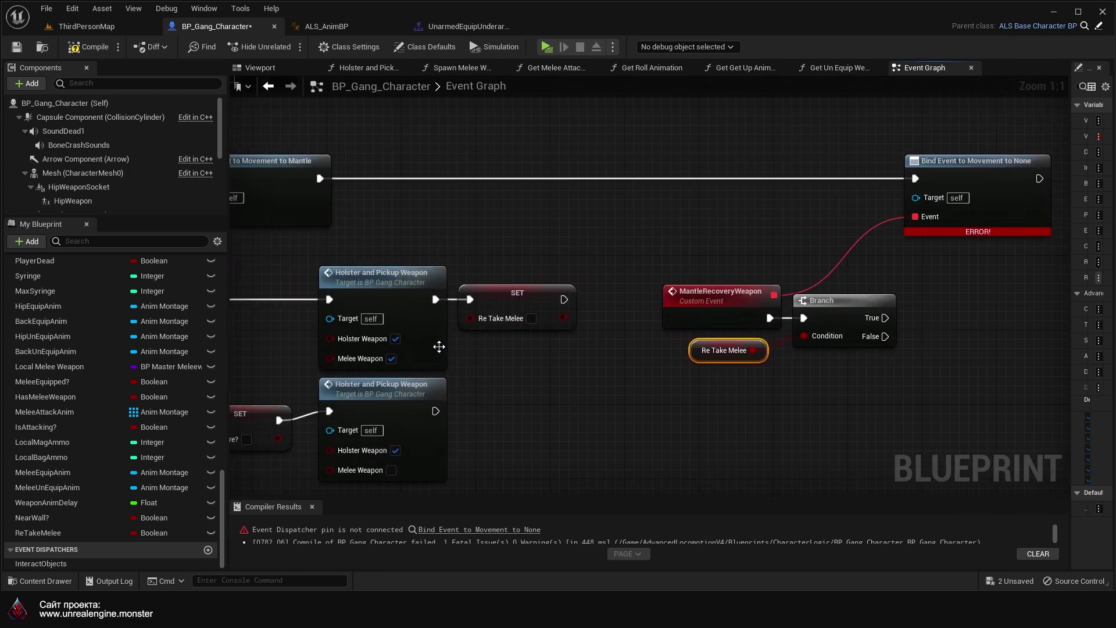
pyautogui.hotkey('ctrl', 'c')
pyautogui.moveTo(410, 289); pyautogui.dragTo(64, 337, button='right')
pyautogui.hotkey('ctrl', 'v')
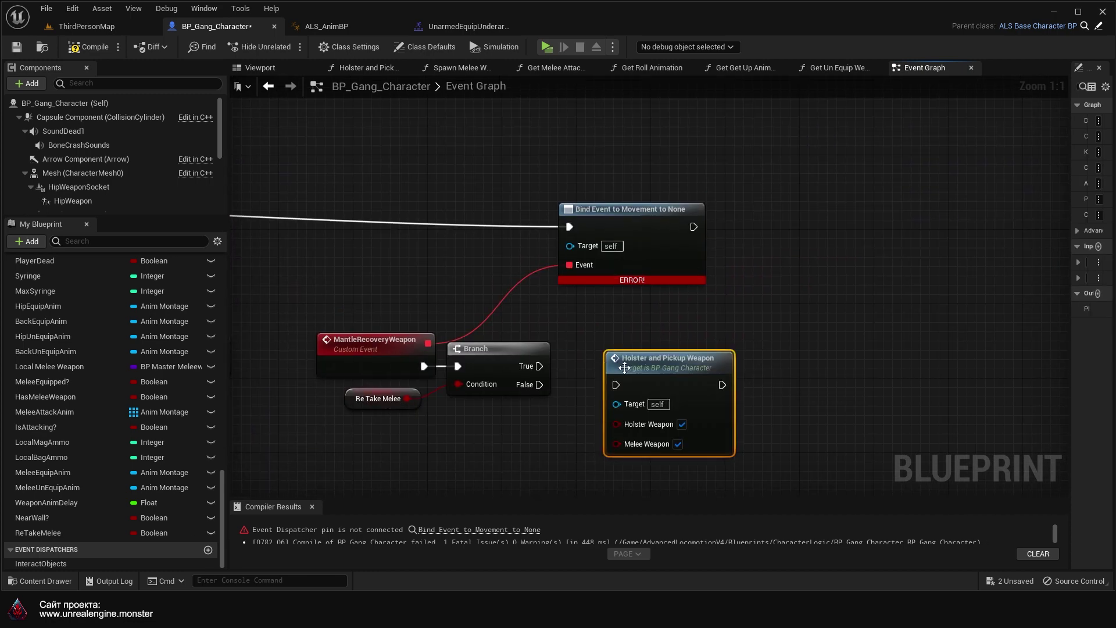
pyautogui.moveTo(646, 351)
pyautogui.mouseDown()
pyautogui.moveTo(593, 347)
pyautogui.moveTo(560, 367)
pyautogui.mouseUp()
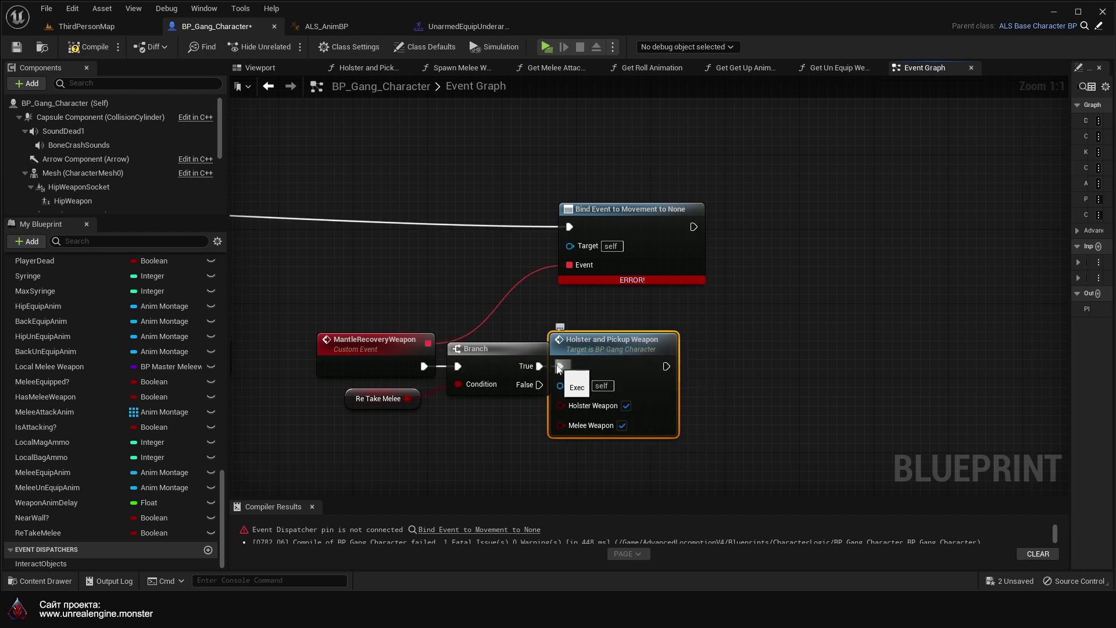
pyautogui.click(623, 426)
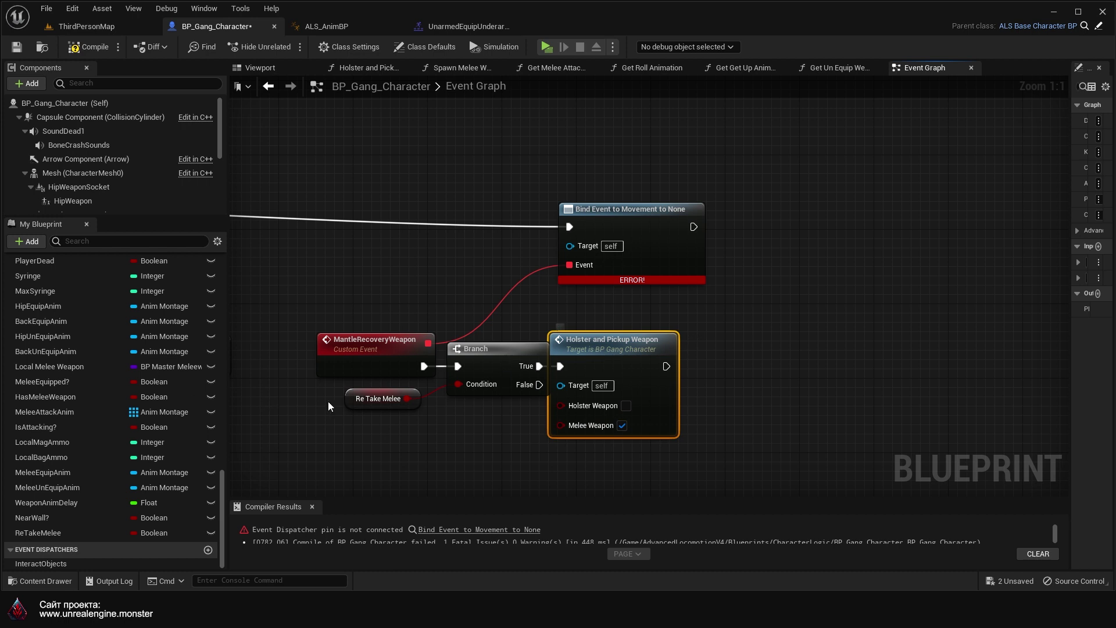
# Step: Set ReTakeMelee after the melee pickup and add a second Branch on False
pyautogui.moveTo(69, 533); pyautogui.dragTo(683, 361)
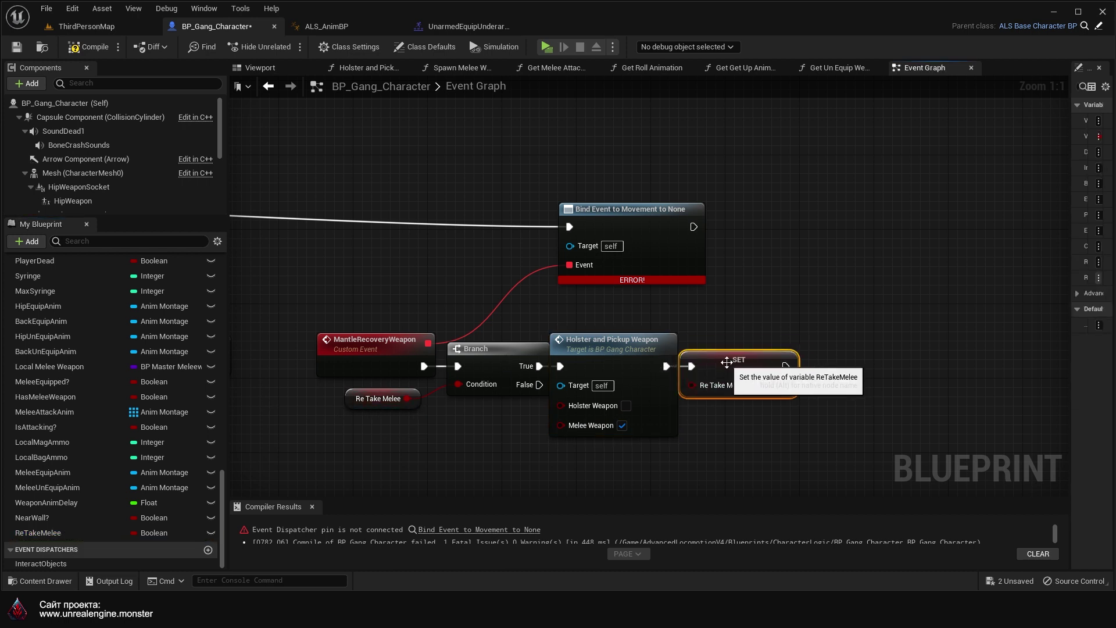
pyautogui.moveTo(749, 431); pyautogui.dragTo(707, 285, button='right')
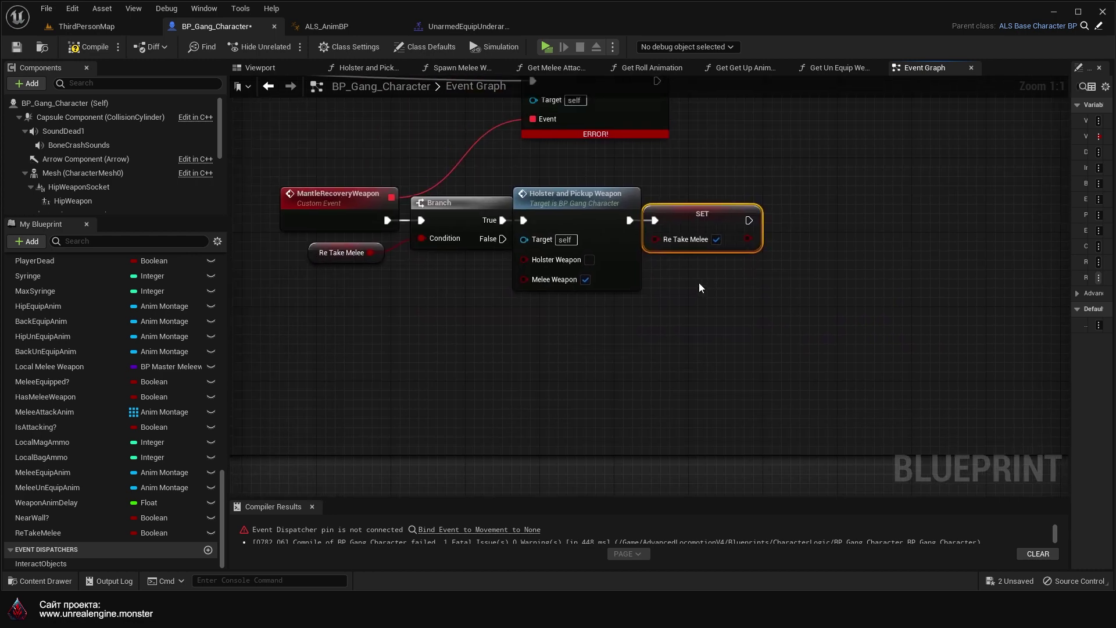
pyautogui.moveTo(503, 238)
pyautogui.mouseDown()
pyautogui.moveTo(553, 351)
pyautogui.moveTo(572, 348)
pyautogui.mouseUp()
pyautogui.press('b')
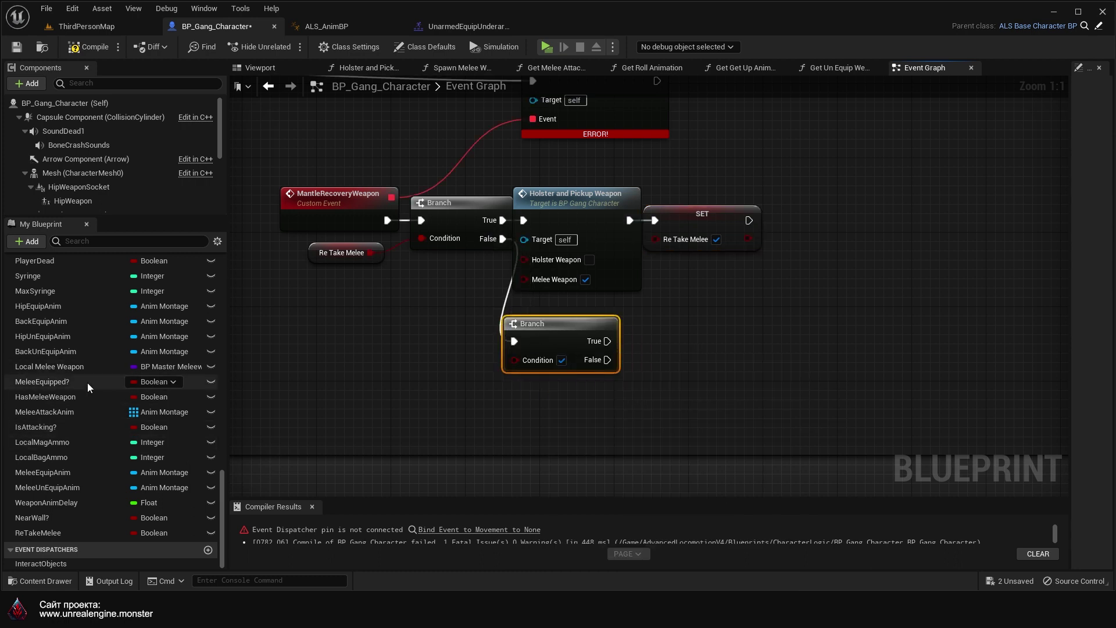
# Step: Use Melee Equipped? as the second Branch's condition and add a 0.5 Delay on False
pyautogui.moveTo(87, 387); pyautogui.dragTo(515, 360)
pyautogui.moveTo(401, 363); pyautogui.dragTo(405, 382)
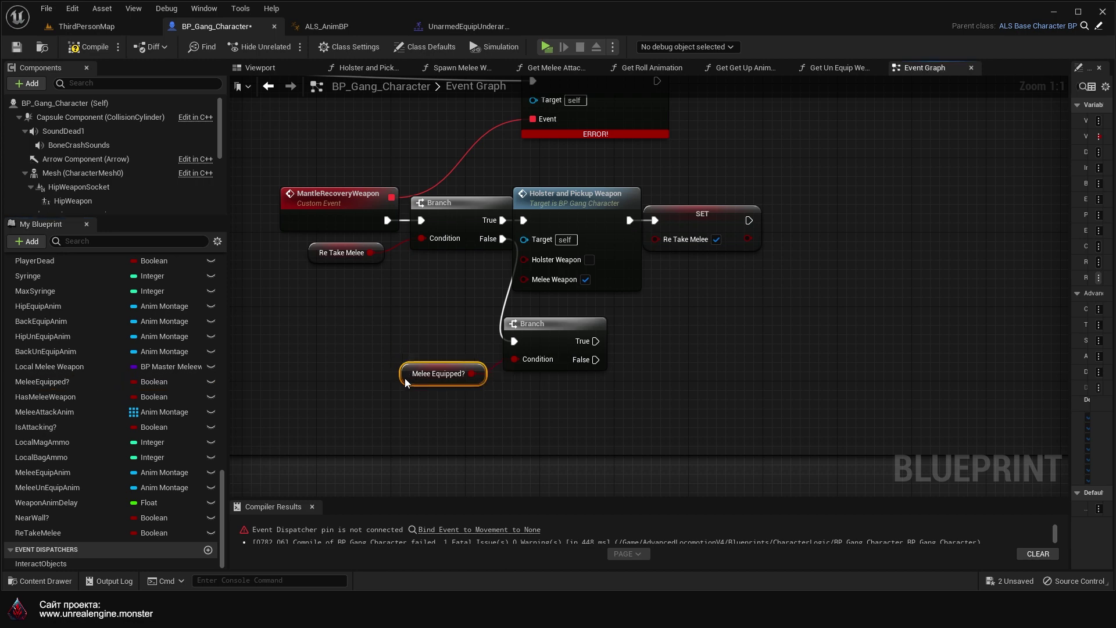
pyautogui.moveTo(616, 403); pyautogui.dragTo(480, 402, button='right')
pyautogui.moveTo(460, 358); pyautogui.dragTo(560, 357)
pyautogui.write('delay')
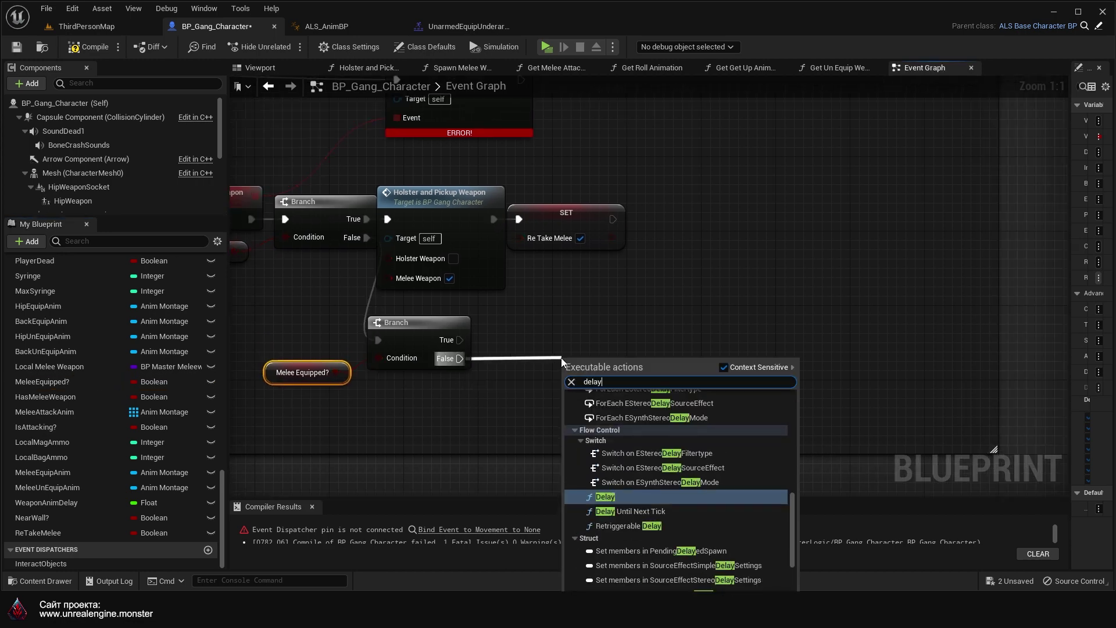
pyautogui.press('Return')
pyautogui.moveTo(633, 357); pyautogui.dragTo(583, 342)
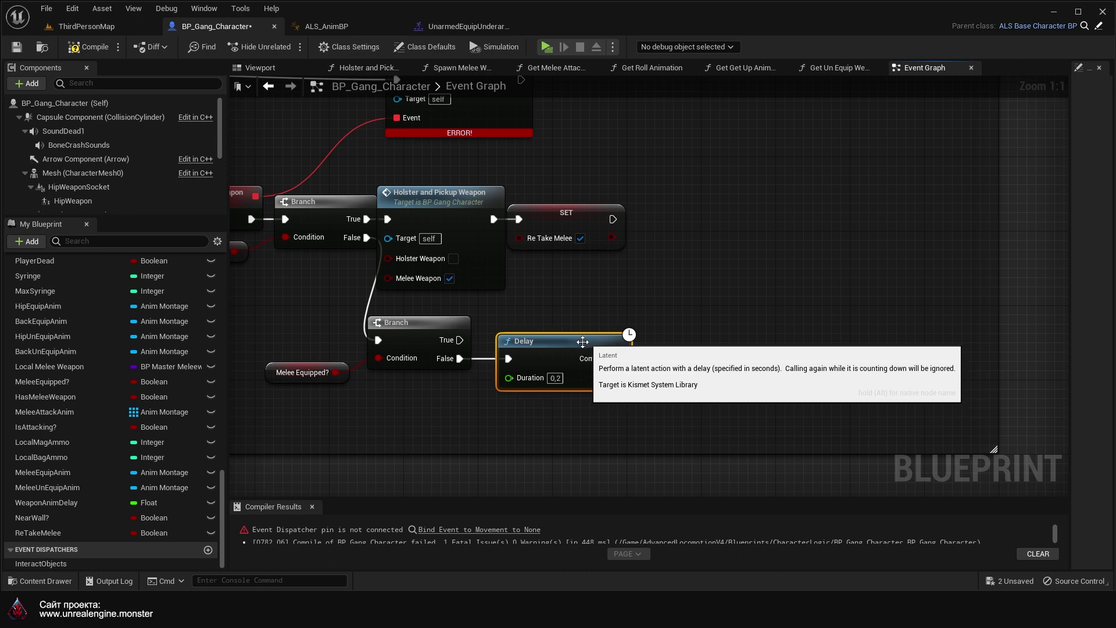
pyautogui.click(555, 377)
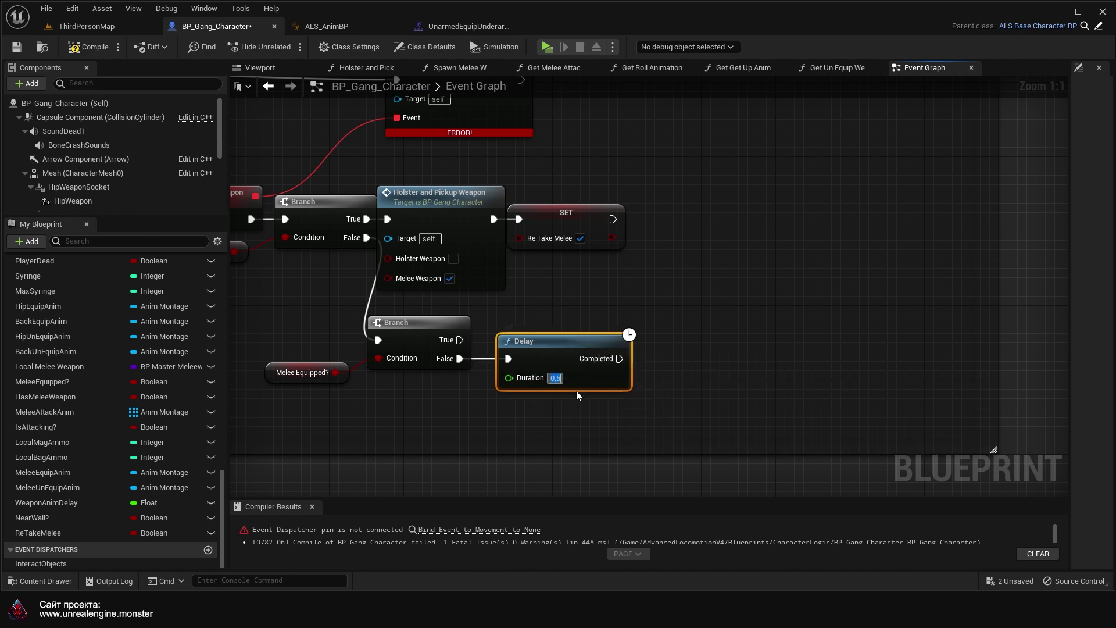
# Step: Chain a duplicated Holster and Pickup Weapon after the Delay, Melee Weapon unticked
pyautogui.moveTo(577, 395); pyautogui.dragTo(414, 395, button='right')
pyautogui.click(305, 207)
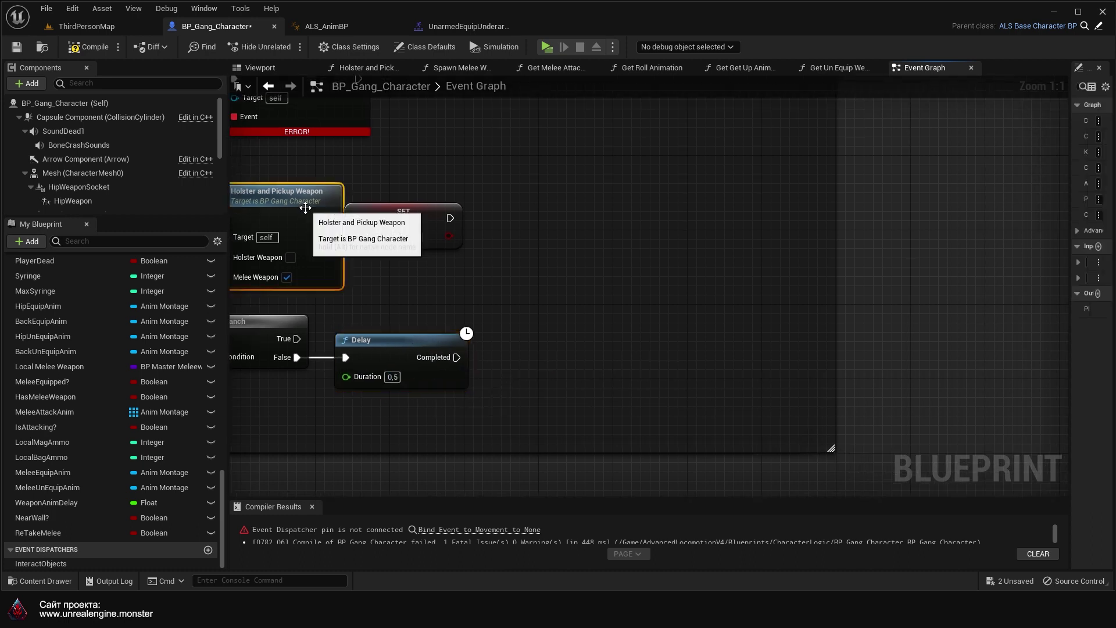
pyautogui.moveTo(453, 223); pyautogui.dragTo(542, 246, button='right')
pyautogui.hotkey('ctrl', 'c')
pyautogui.hotkey('ctrl', 'v')
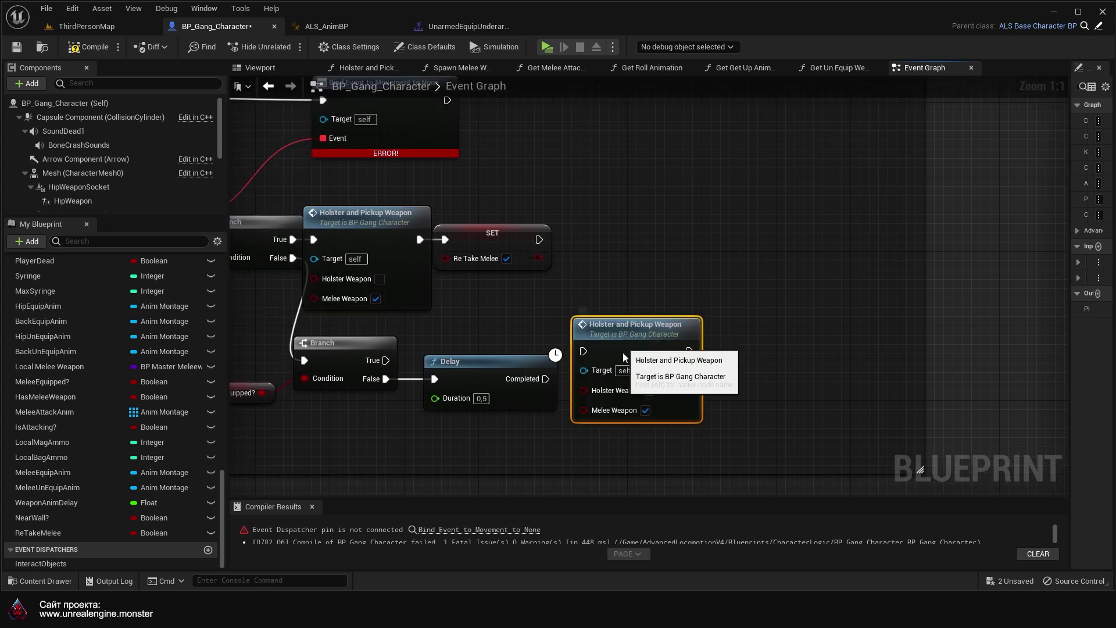
pyautogui.moveTo(622, 352); pyautogui.dragTo(609, 364)
pyautogui.moveTo(684, 366); pyautogui.dragTo(615, 353, button='right')
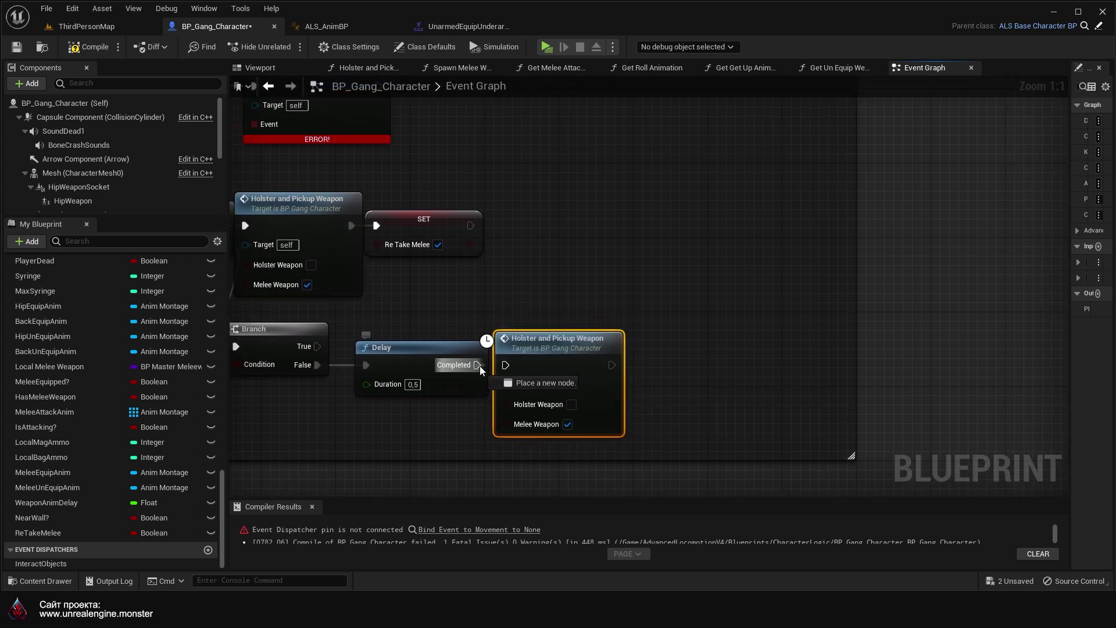
pyautogui.click(568, 424)
# Step: Add another 0.5 Delay after the Holster and Pickup Weapon call
pyautogui.moveTo(668, 381); pyautogui.dragTo(545, 377, button='right')
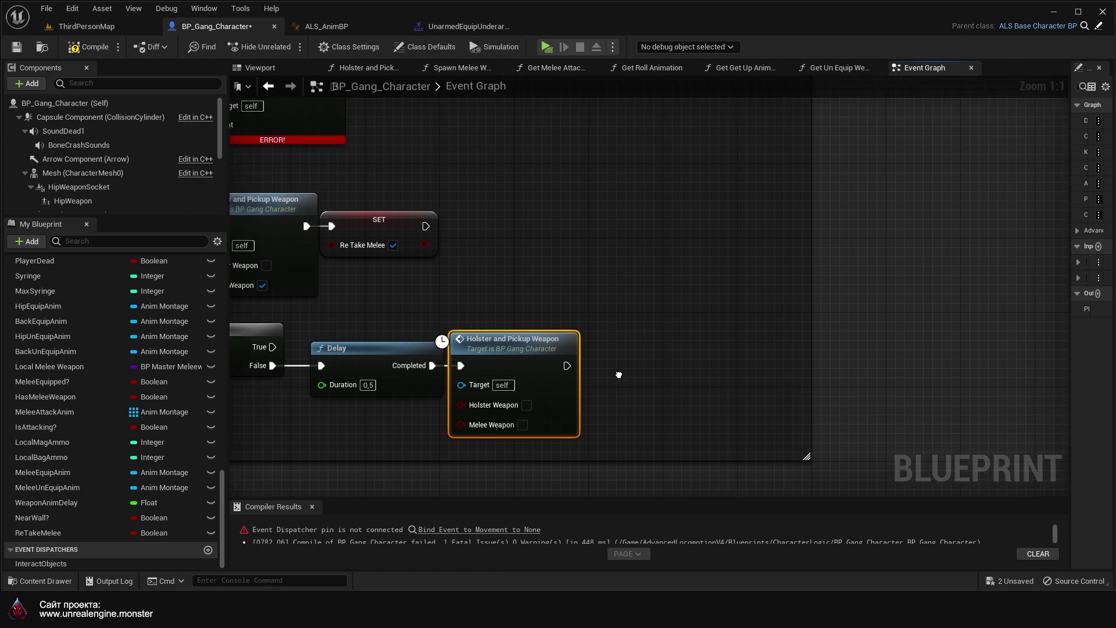
pyautogui.click(337, 353)
pyautogui.hotkey('ctrl', 'c')
pyautogui.hotkey('ctrl', 'v')
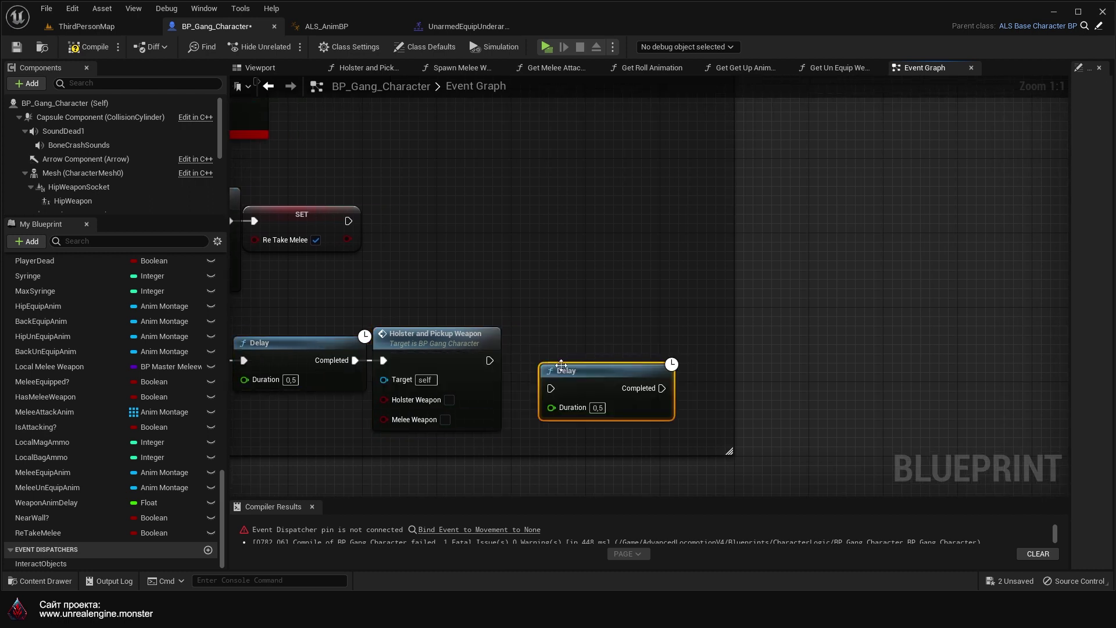
pyautogui.moveTo(564, 377)
pyautogui.mouseDown()
pyautogui.moveTo(524, 355)
pyautogui.moveTo(513, 360)
pyautogui.mouseUp()
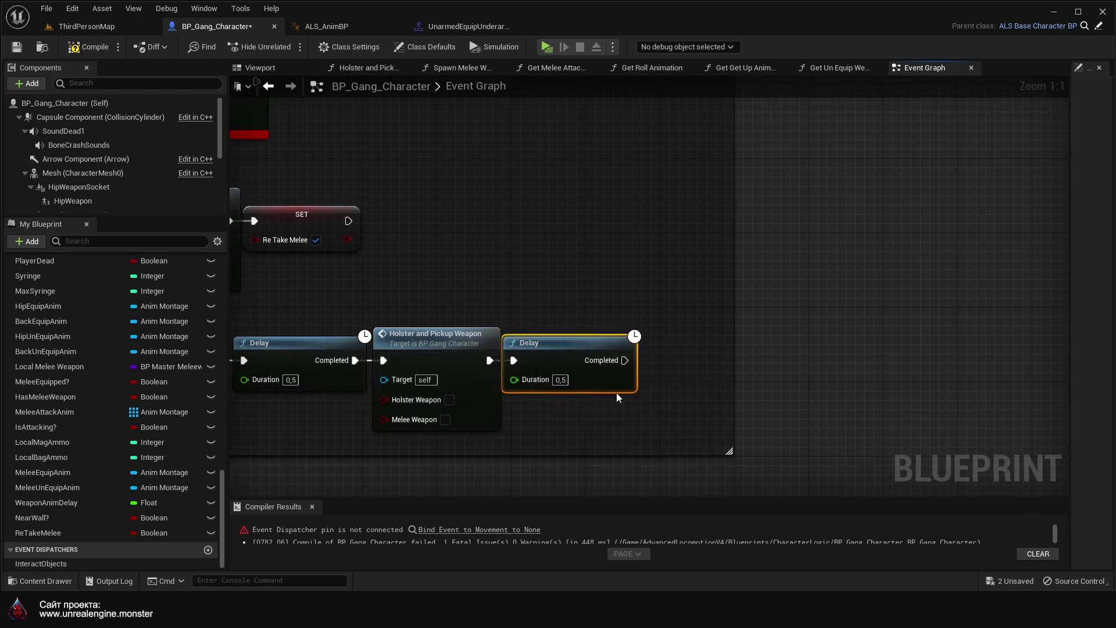
pyautogui.moveTo(626, 393); pyautogui.dragTo(560, 398, button='right')
# Step: Set Can Fire? to true after the second Delay and compile the blueprint
pyautogui.moveTo(558, 366); pyautogui.dragTo(673, 369)
pyautogui.write('can fire')
pyautogui.press('Return')
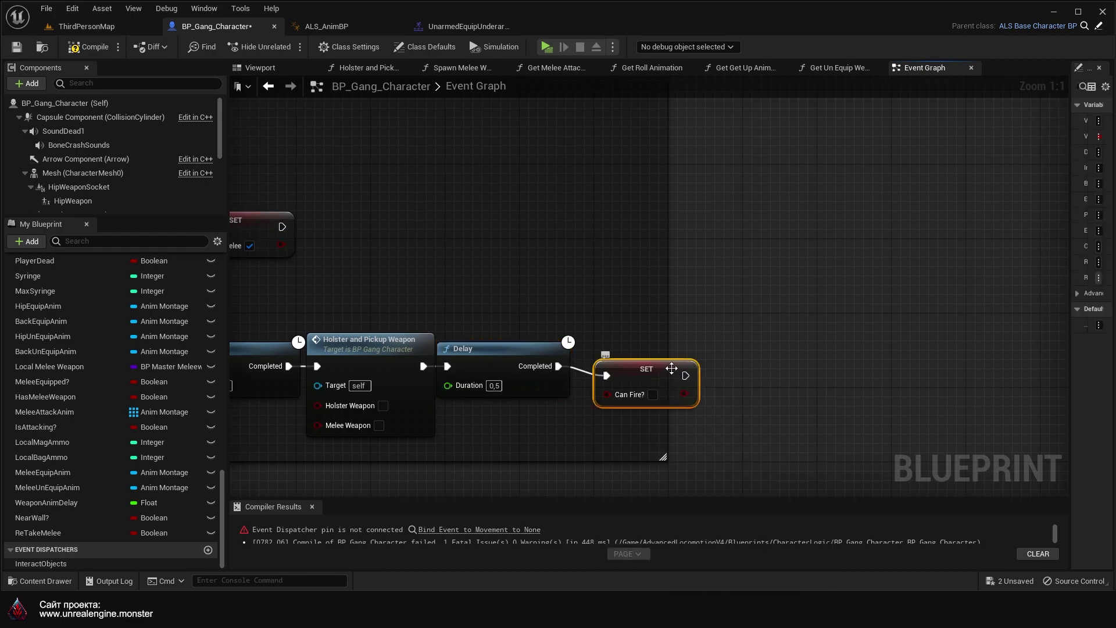
pyautogui.moveTo(668, 369); pyautogui.dragTo(641, 360)
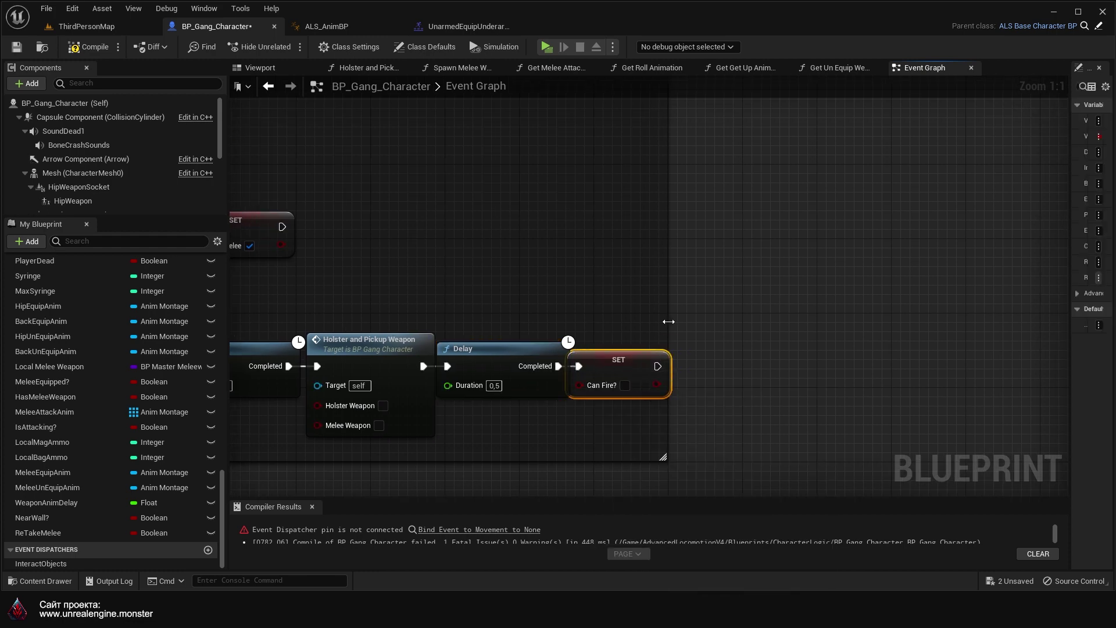
pyautogui.moveTo(553, 456); pyautogui.dragTo(754, 417, button='right')
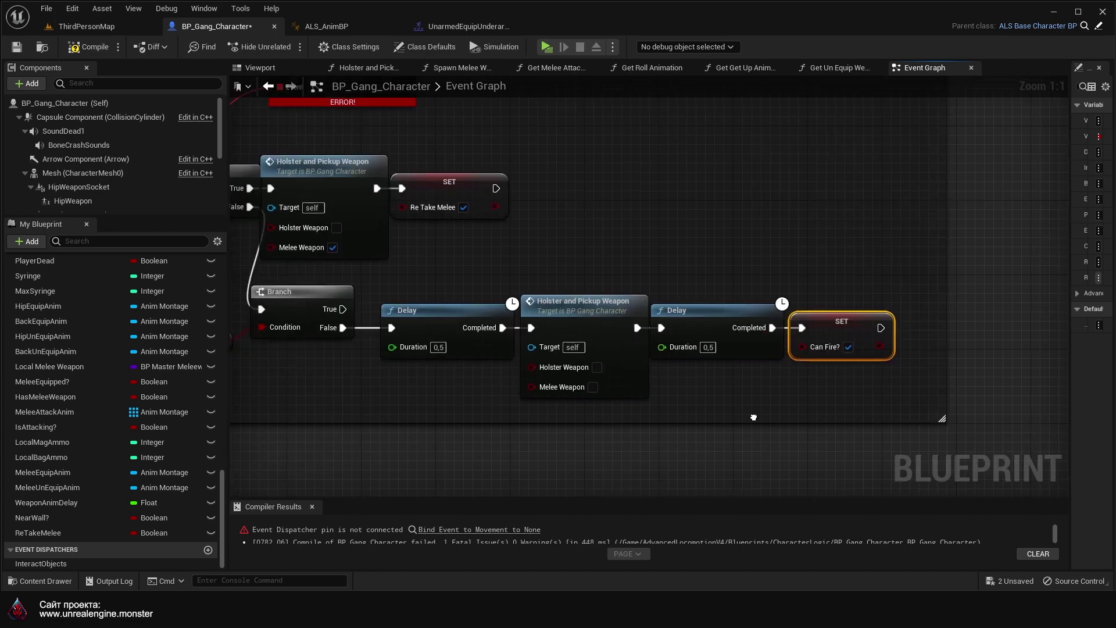
pyautogui.click(85, 52)
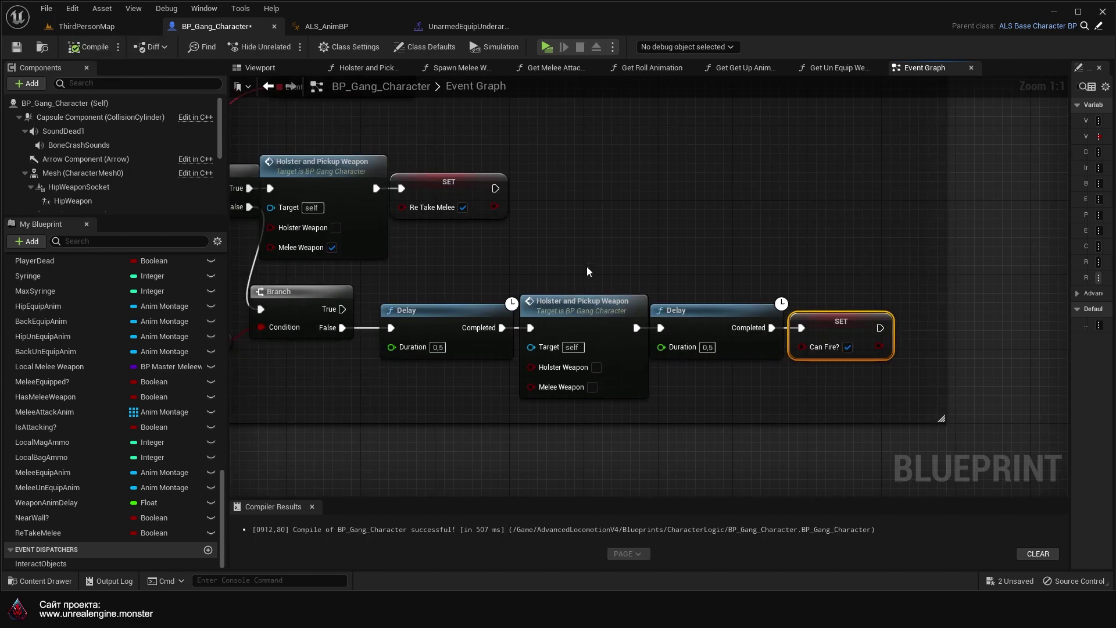
# Step: Review the new MantleRecoveryWeapon logic and save BP_Gang_Character
pyautogui.moveTo(528, 253); pyautogui.dragTo(784, 311, button='right')
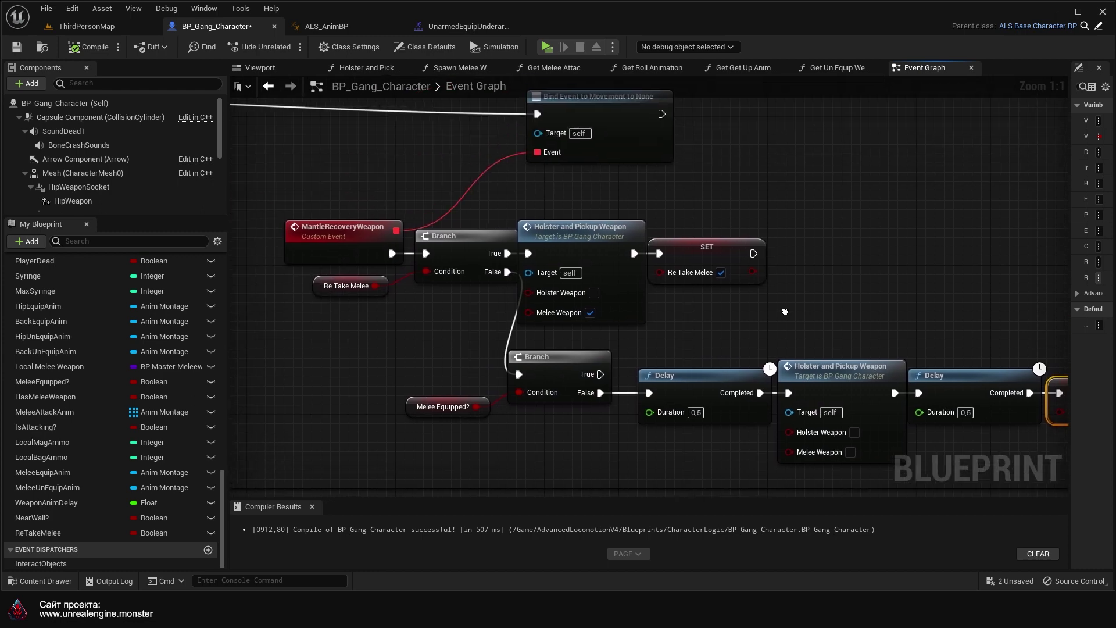
pyautogui.moveTo(599, 411); pyautogui.dragTo(472, 374, button='right')
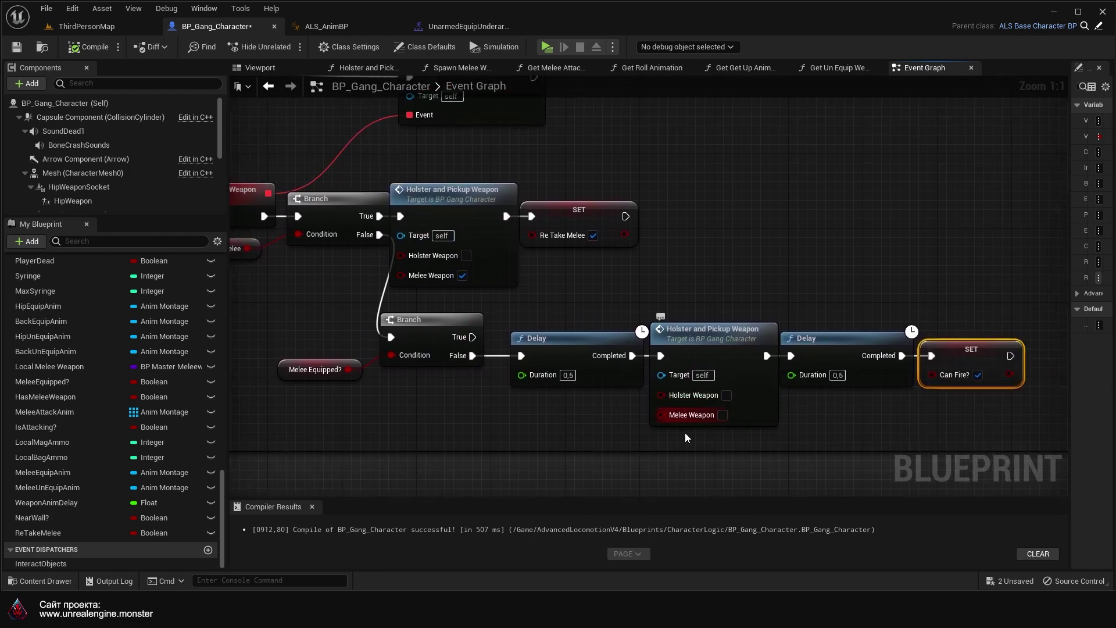
pyautogui.moveTo(557, 393); pyautogui.dragTo(556, 423, button='right')
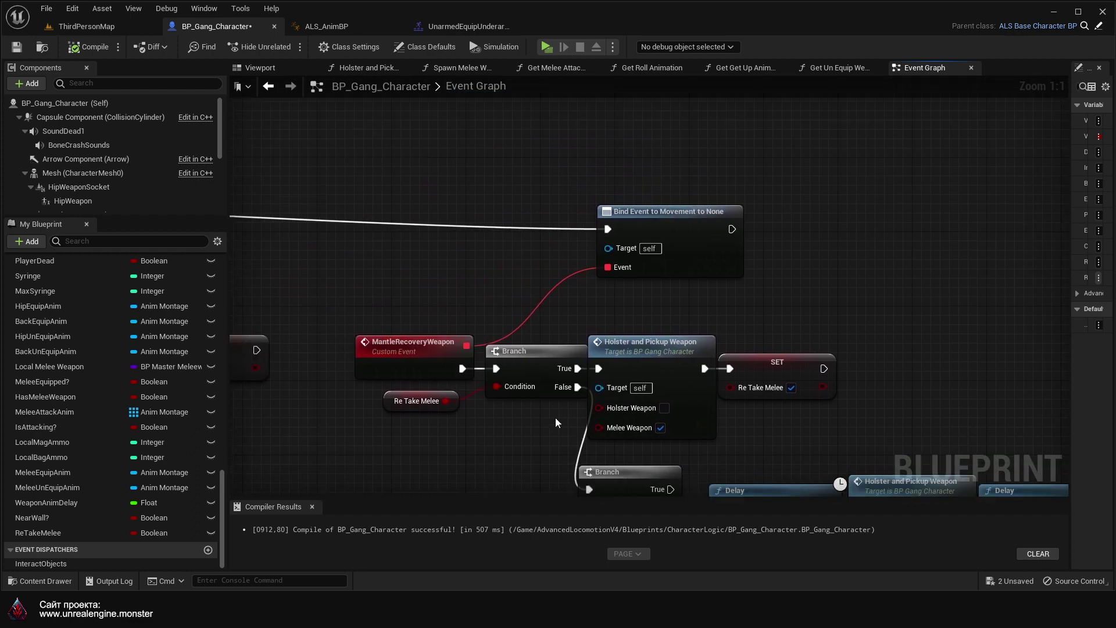
pyautogui.moveTo(505, 465); pyautogui.dragTo(677, 324, button='right')
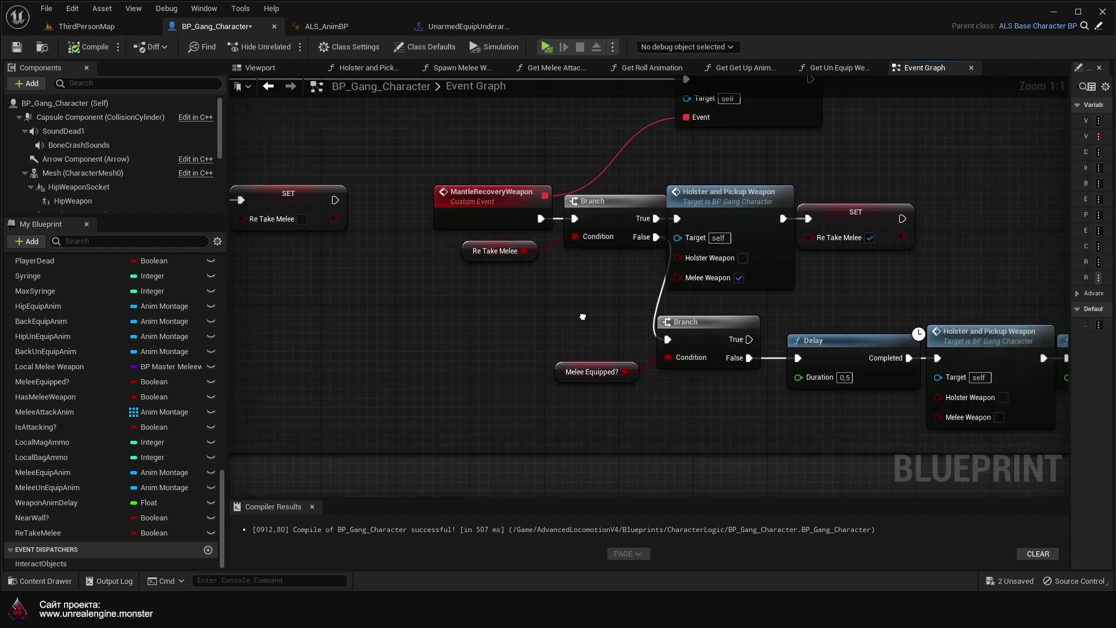
pyautogui.scroll(-2, 818, 351)
pyautogui.scroll(-2, 783, 413)
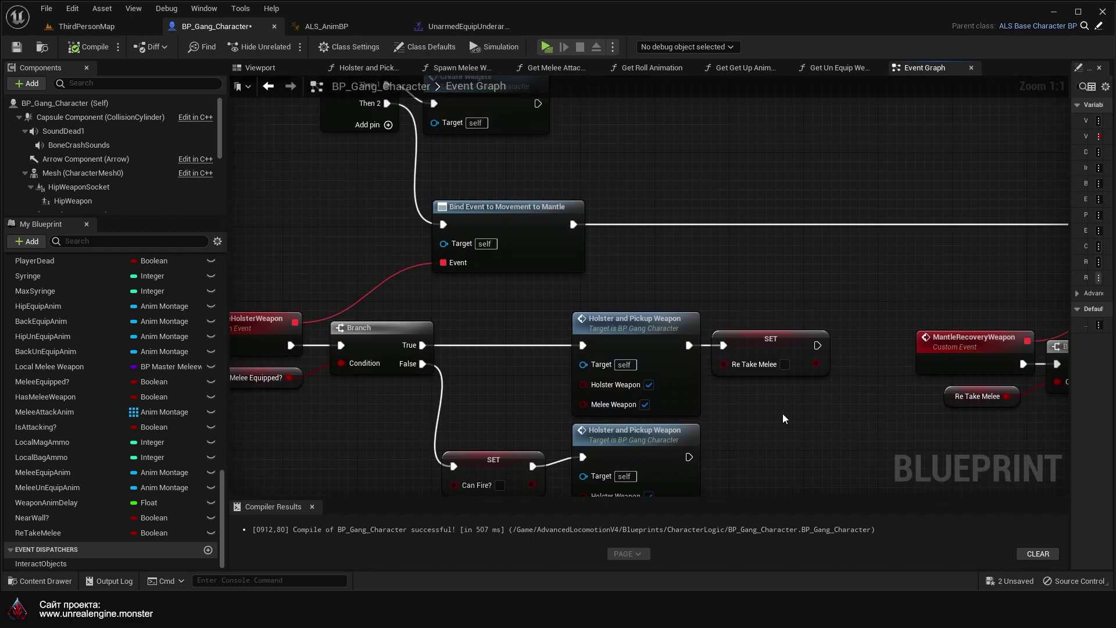
pyautogui.scroll(-1, 575, 313)
pyautogui.moveTo(576, 313); pyautogui.dragTo(555, 323, button='right')
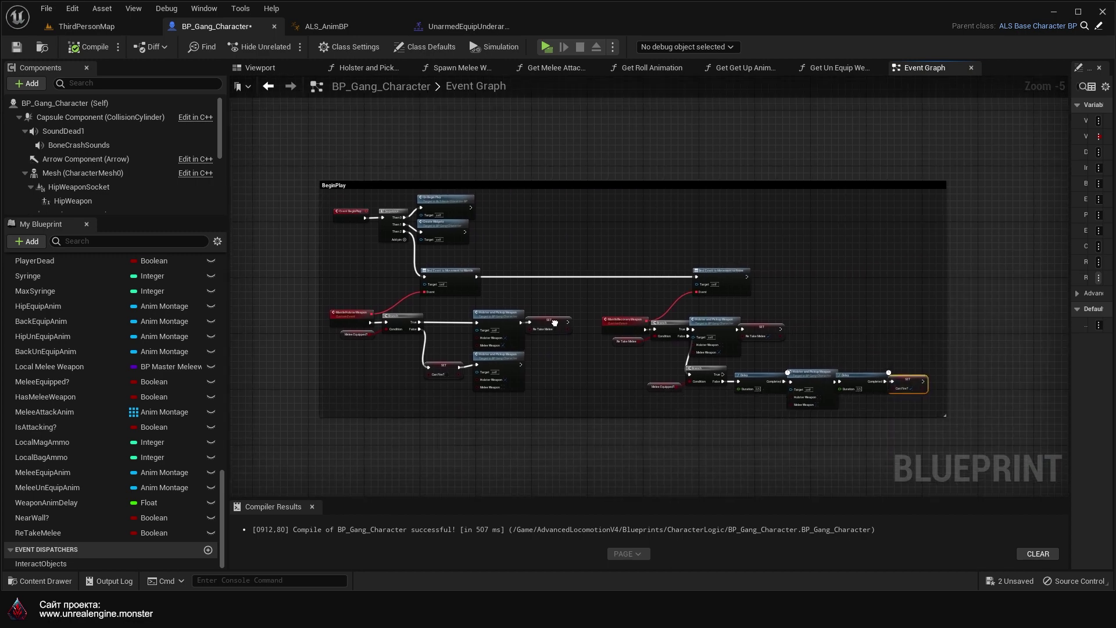
pyautogui.click(16, 46)
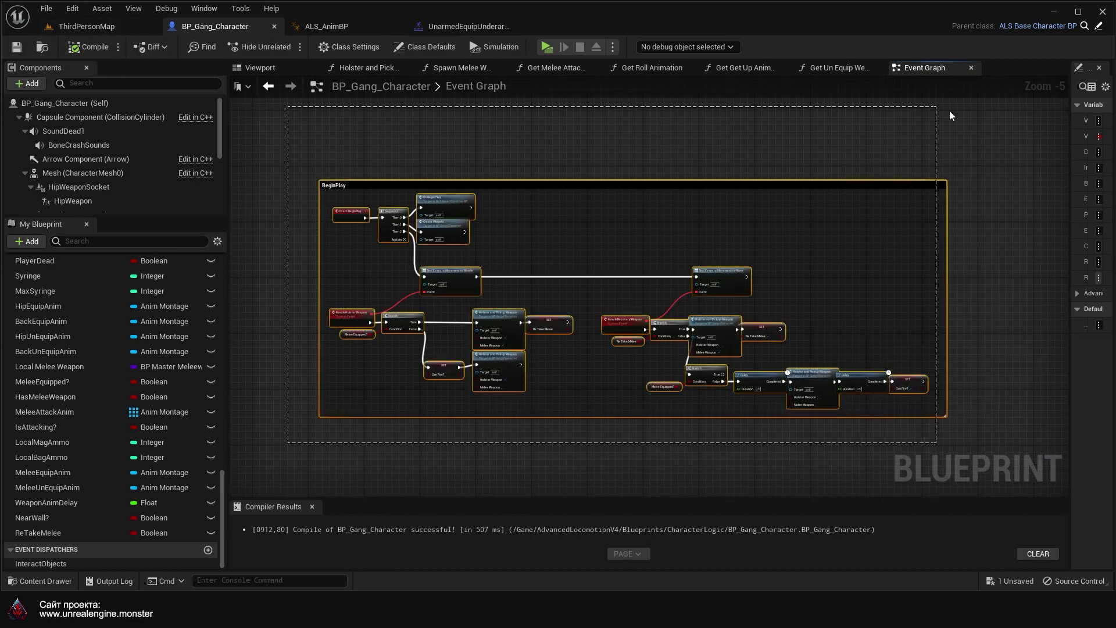
# Step: Collapse the BeginPlay comment block into one BeginPlay node placed beside Tick
pyautogui.moveTo(288, 448); pyautogui.dragTo(883, 181)
pyautogui.rightClick(852, 184)
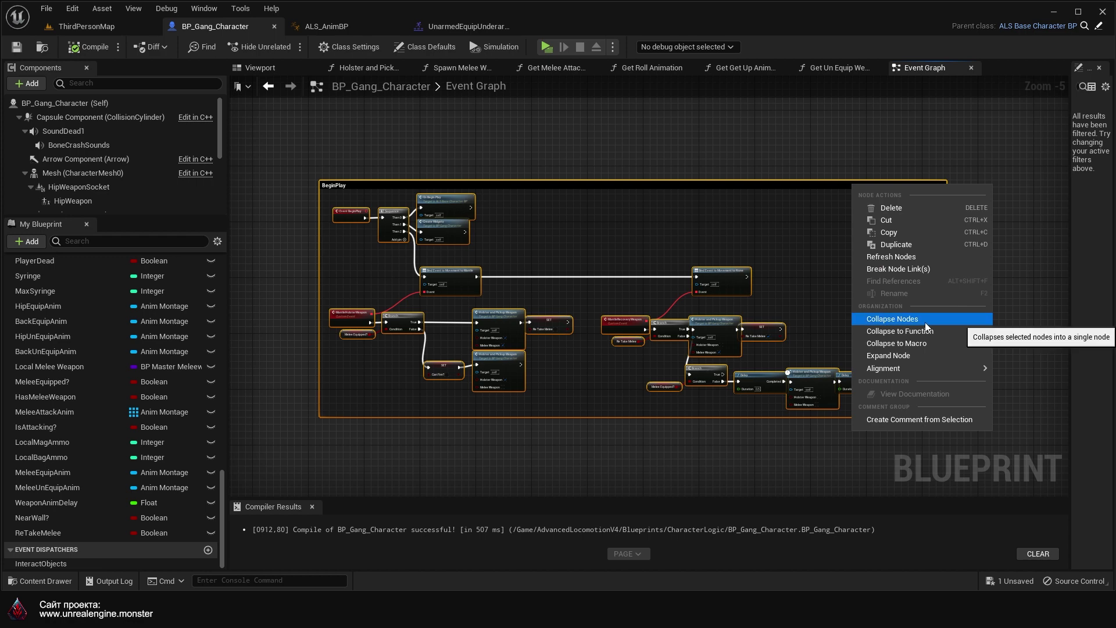
pyautogui.click(875, 319)
pyautogui.scroll(5, 563, 315)
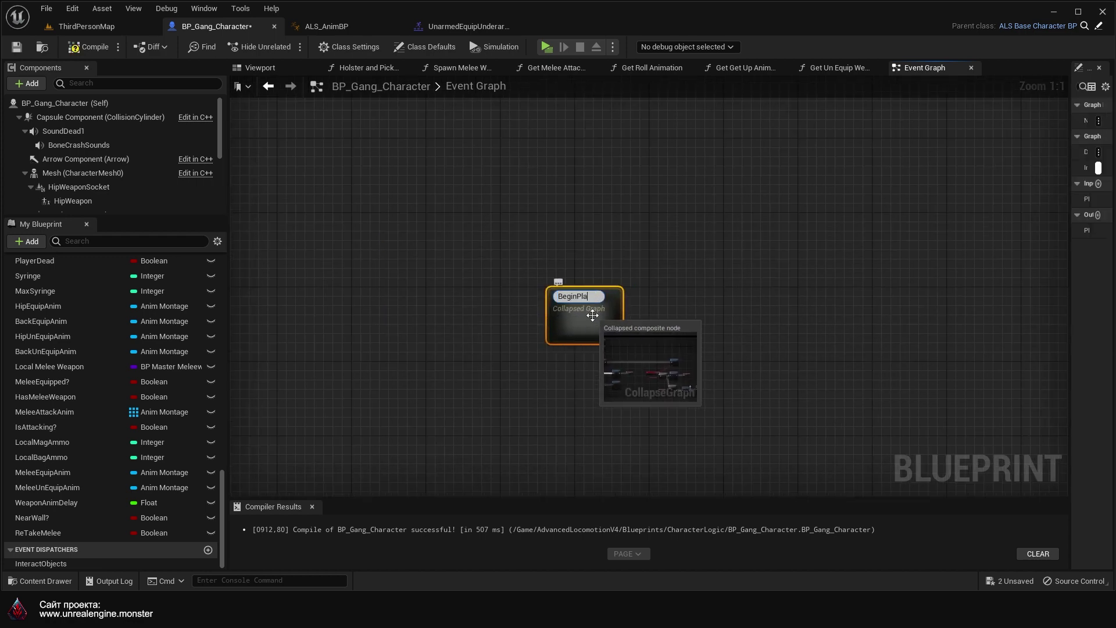
pyautogui.scroll(-4, 750, 369)
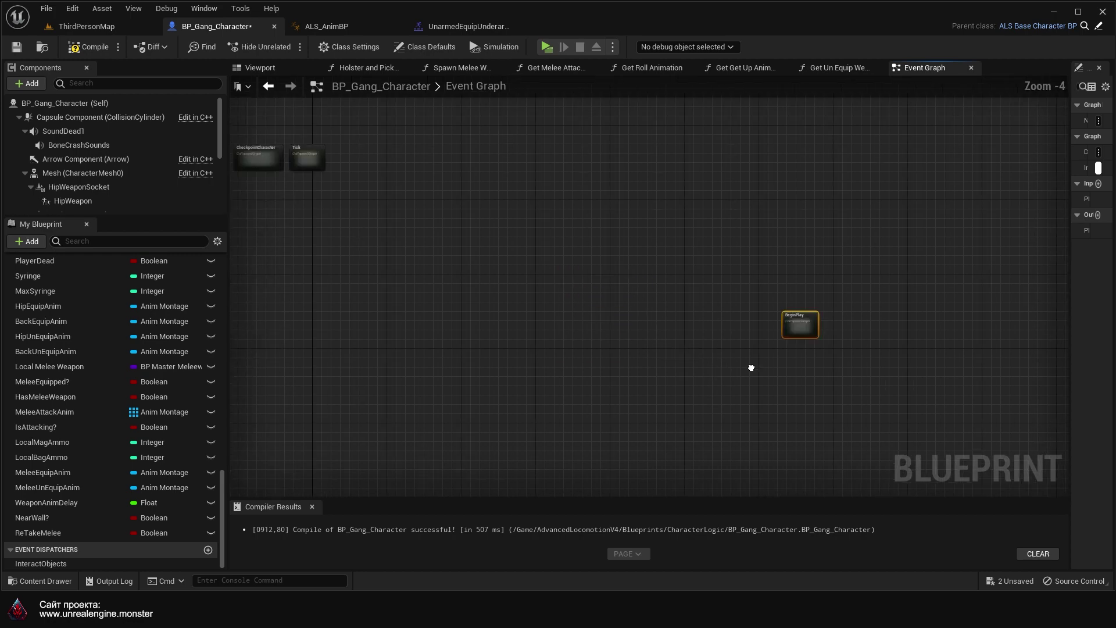
pyautogui.moveTo(819, 312); pyautogui.dragTo(371, 149)
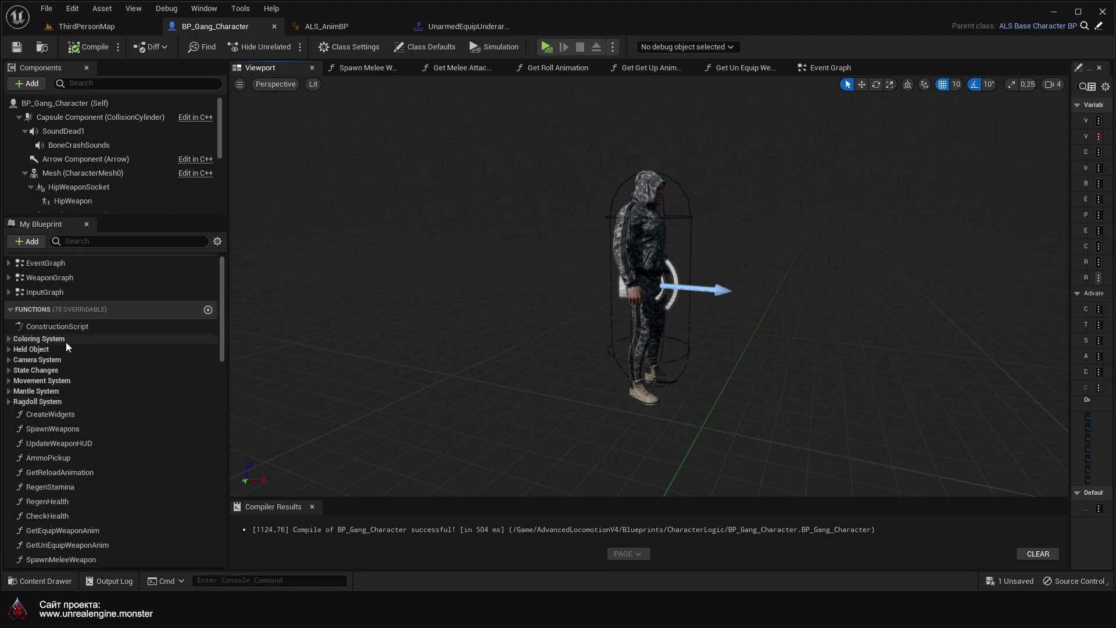
# Step: Open the WeaponGraph and its WeaponChange collapsed graph to the Is Valid check
pyautogui.scroll(1, 66, 343)
pyautogui.doubleClick(82, 291)
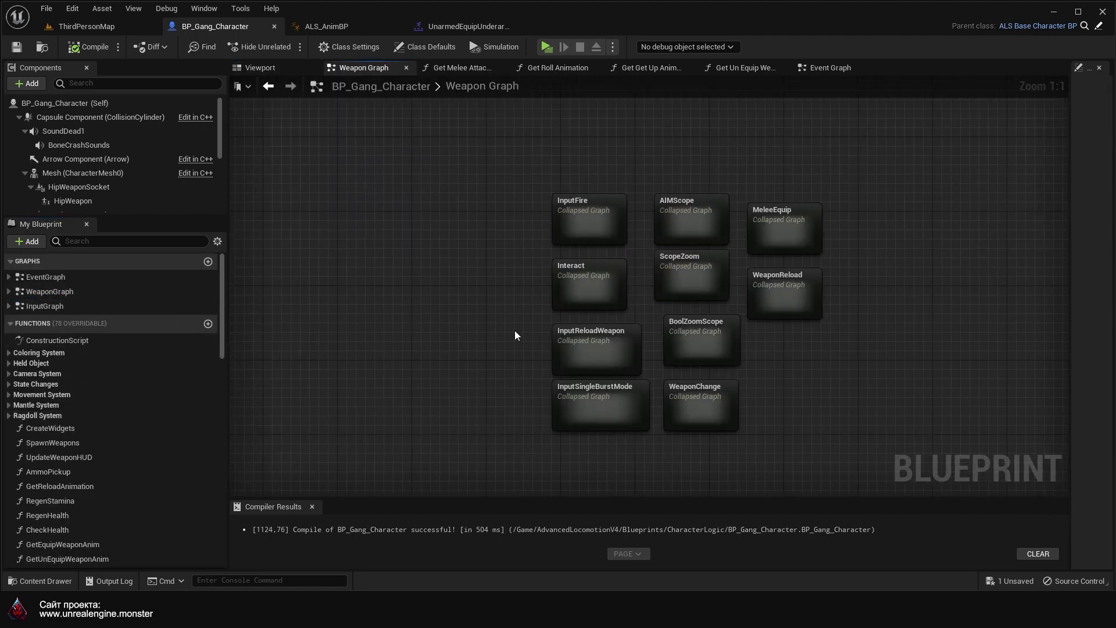
pyautogui.moveTo(515, 336); pyautogui.dragTo(370, 330, button='right')
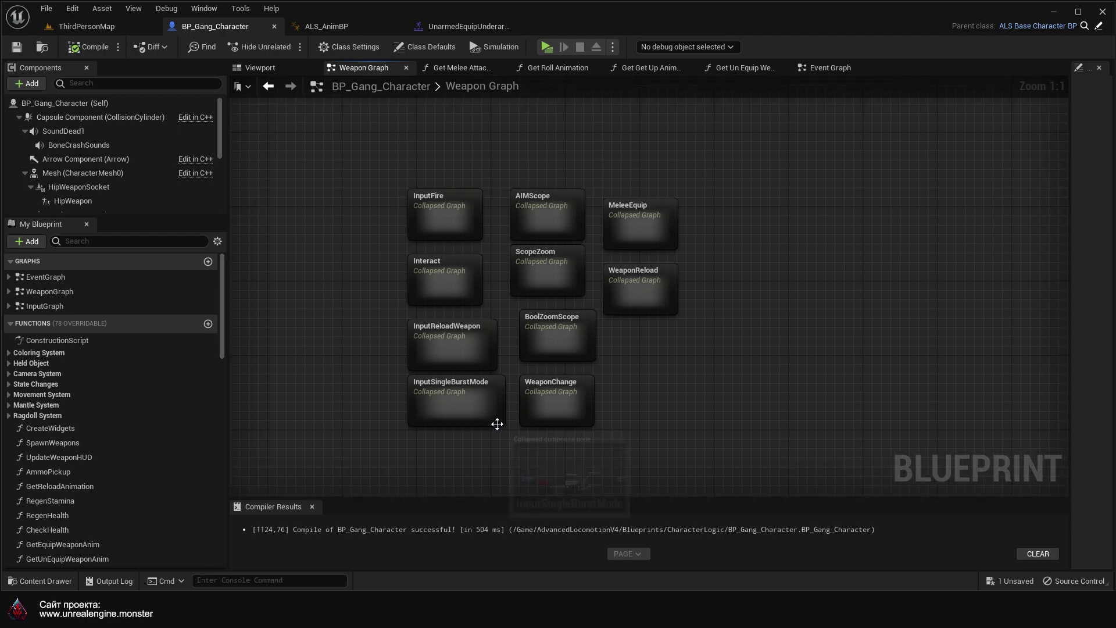
pyautogui.doubleClick(560, 406)
pyautogui.moveTo(476, 392); pyautogui.dragTo(519, 430, button='right')
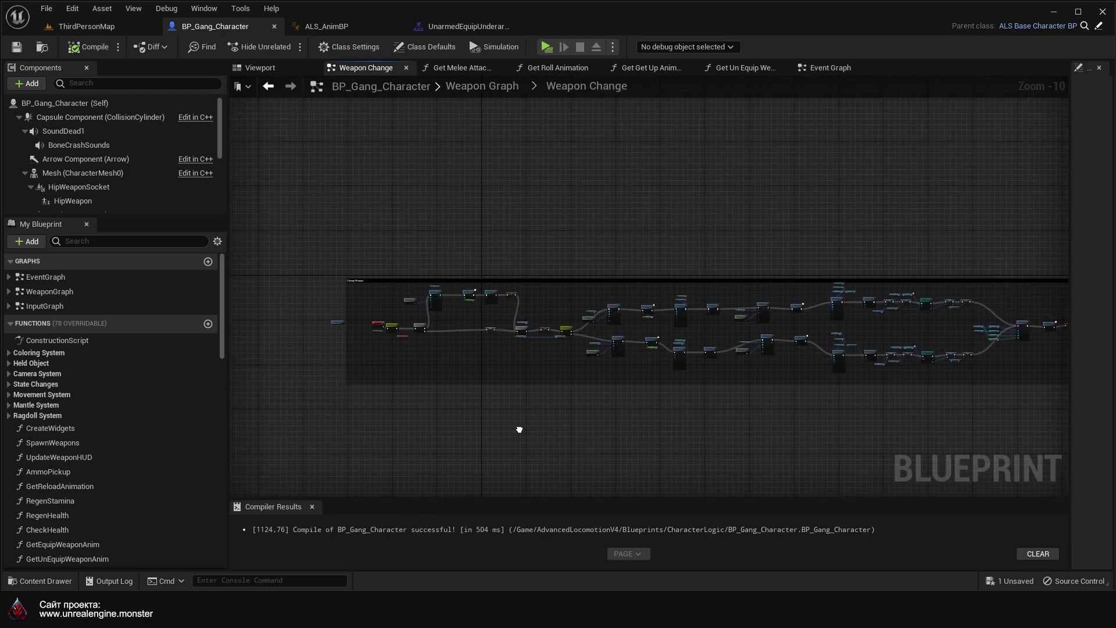
pyautogui.scroll(6, 544, 330)
pyautogui.scroll(2, 544, 330)
pyautogui.scroll(1, 523, 360)
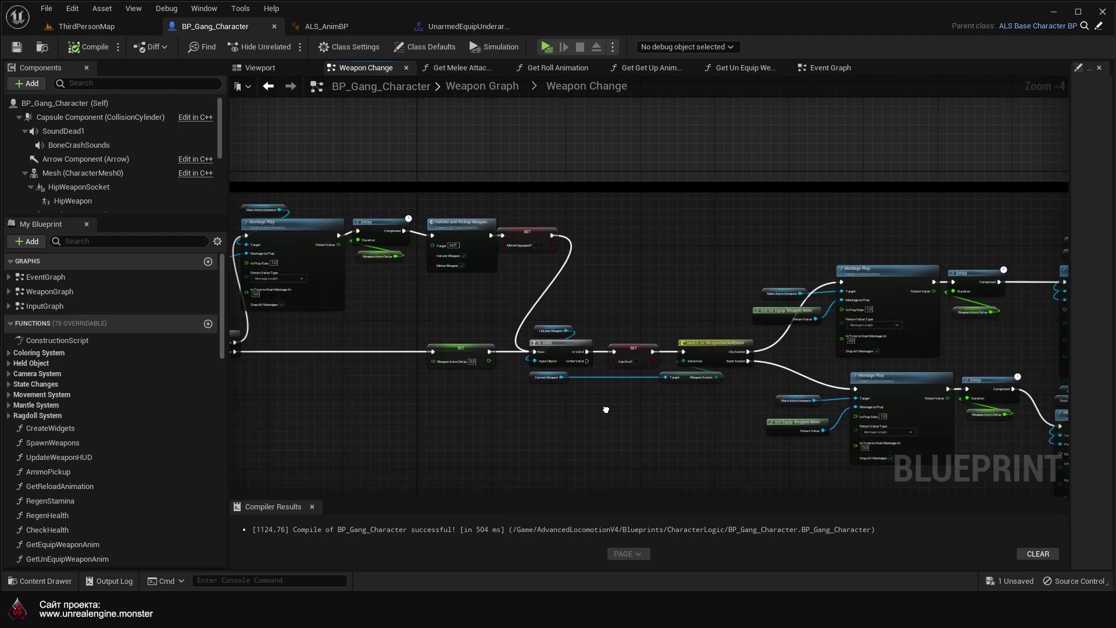
pyautogui.scroll(1, 519, 378)
pyautogui.moveTo(519, 382); pyautogui.dragTo(482, 316, button='right')
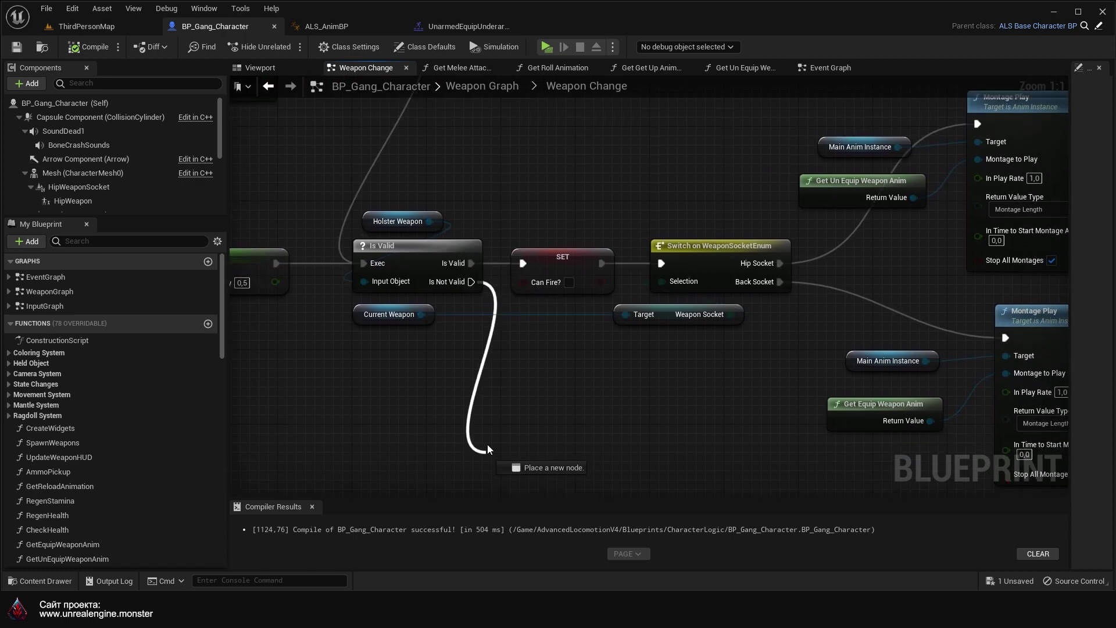
# Step: Add a Holster and Pickup Weapon call on the Is Not Valid output
pyautogui.moveTo(472, 290); pyautogui.dragTo(487, 445)
pyautogui.write('holster')
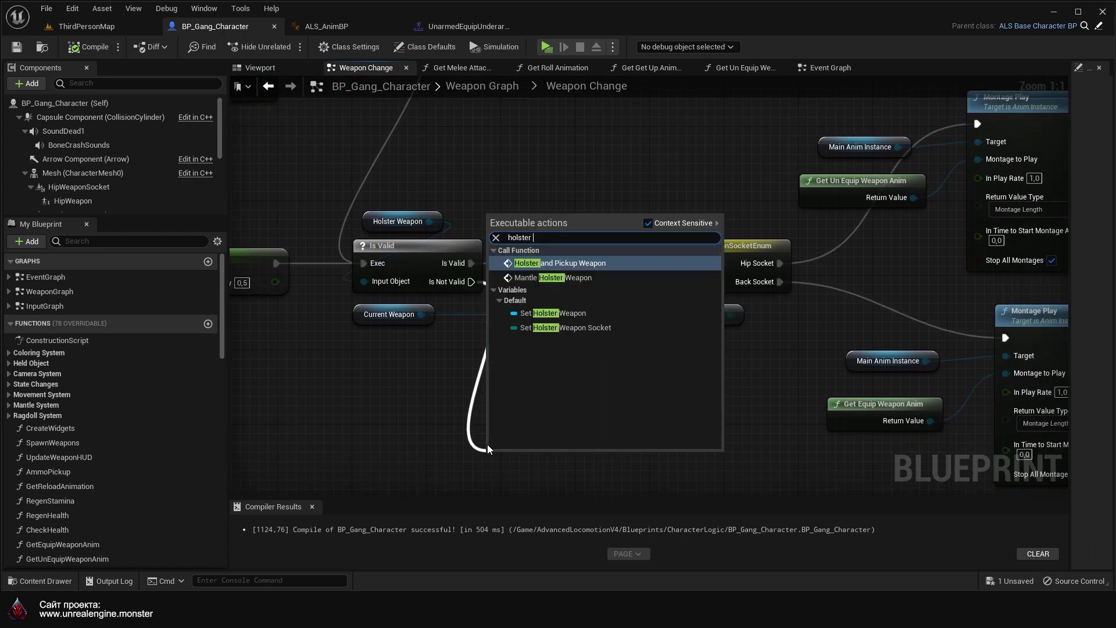
pyautogui.click(567, 264)
pyautogui.moveTo(573, 264); pyautogui.dragTo(558, 140, button='right')
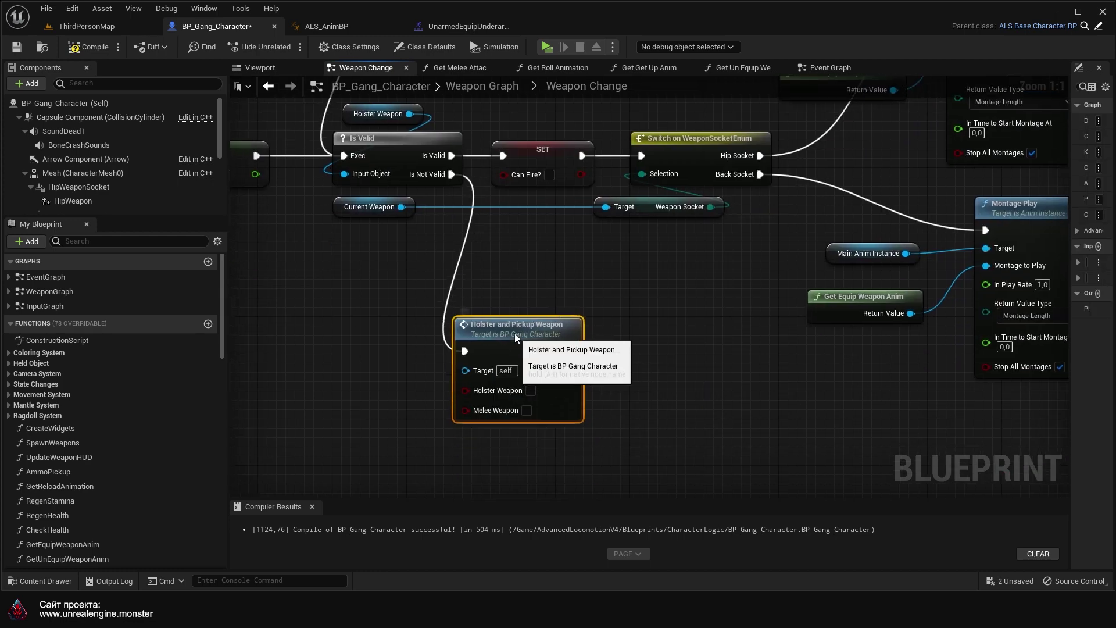
pyautogui.moveTo(584, 383); pyautogui.dragTo(457, 348, button='right')
pyautogui.moveTo(407, 295); pyautogui.dragTo(489, 324, button='right')
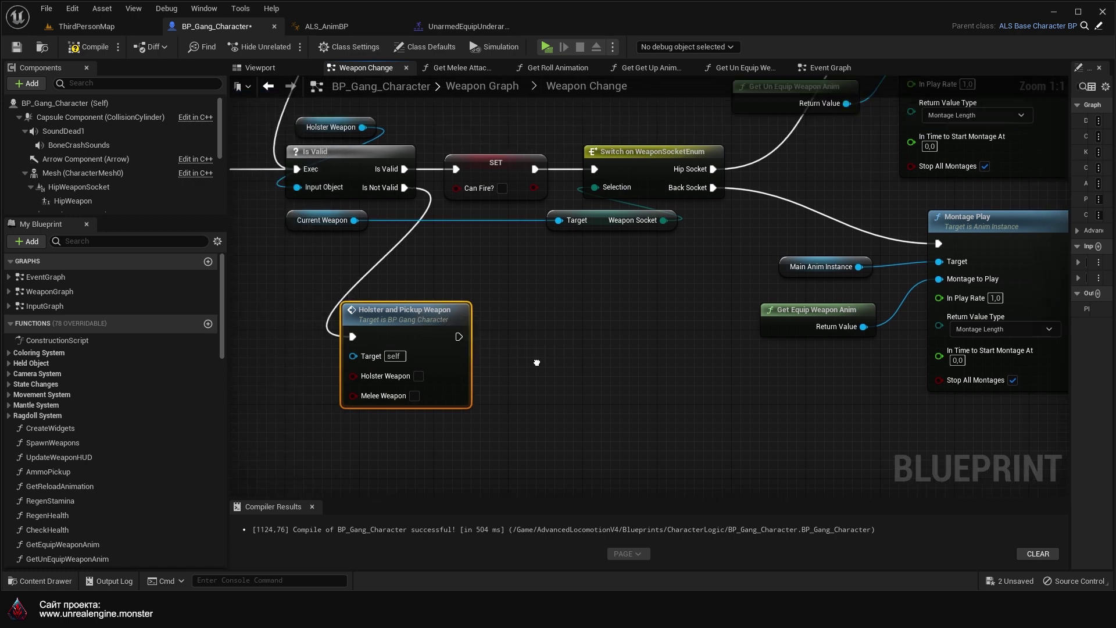
# Step: Follow the Holster call with a Delay of 1.0 and SET Can Fire? true
pyautogui.moveTo(462, 337); pyautogui.dragTo(503, 337)
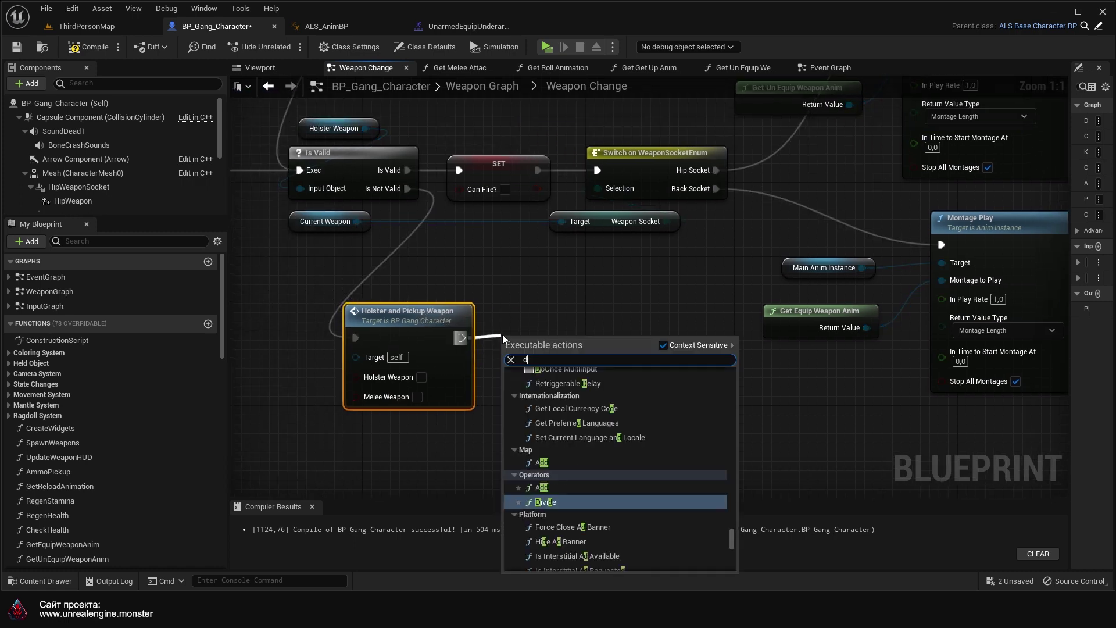
pyautogui.write('delay')
pyautogui.press('Return')
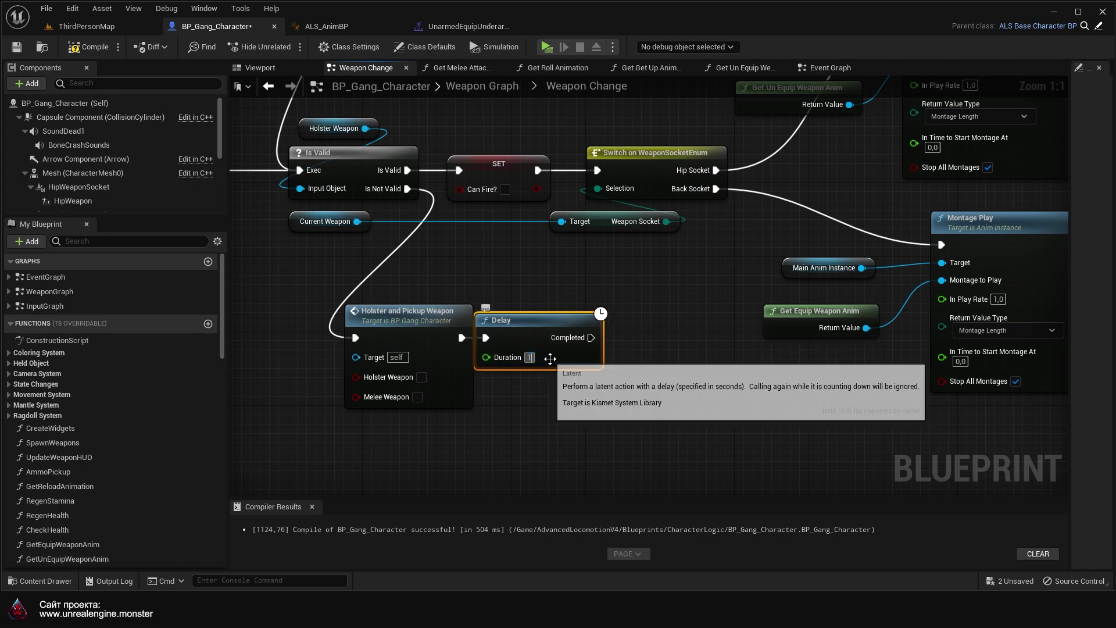
pyautogui.moveTo(596, 344); pyautogui.dragTo(629, 341)
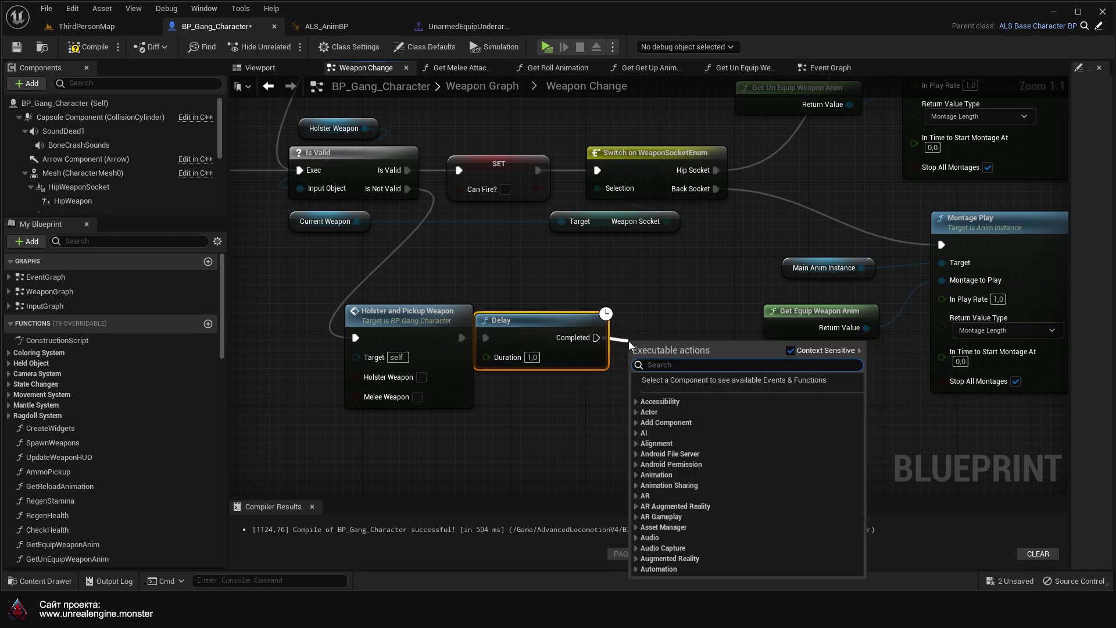
pyautogui.write('can fire')
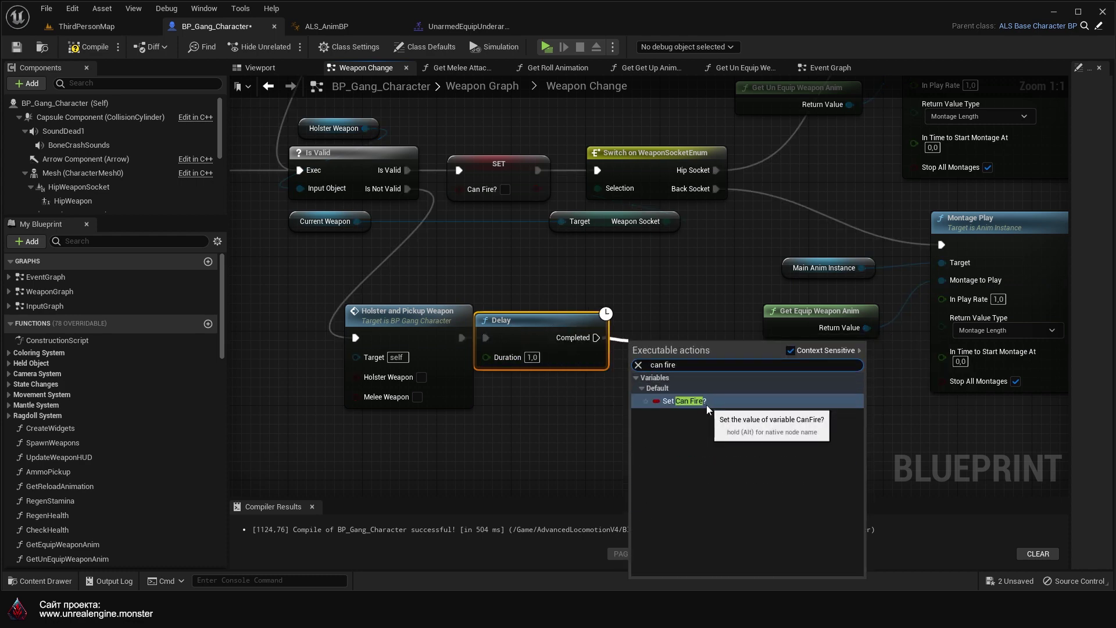
pyautogui.click(706, 403)
pyautogui.click(664, 357)
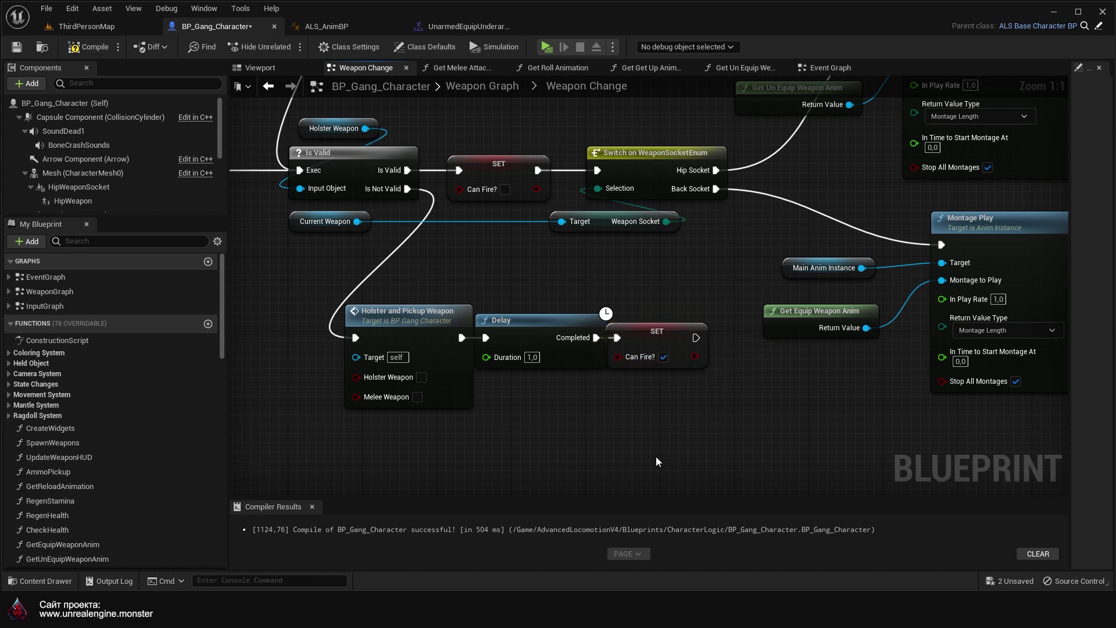
# Step: Compile and save BP_Gang_Character
pyautogui.moveTo(656, 455); pyautogui.dragTo(723, 435, button='right')
pyautogui.click(85, 47)
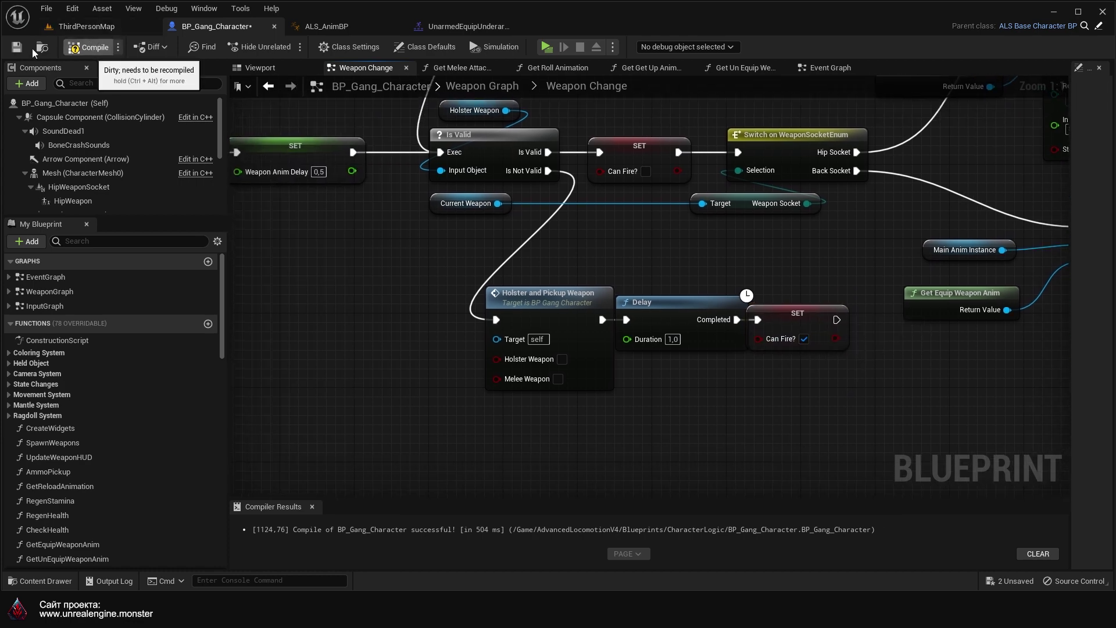
pyautogui.click(16, 47)
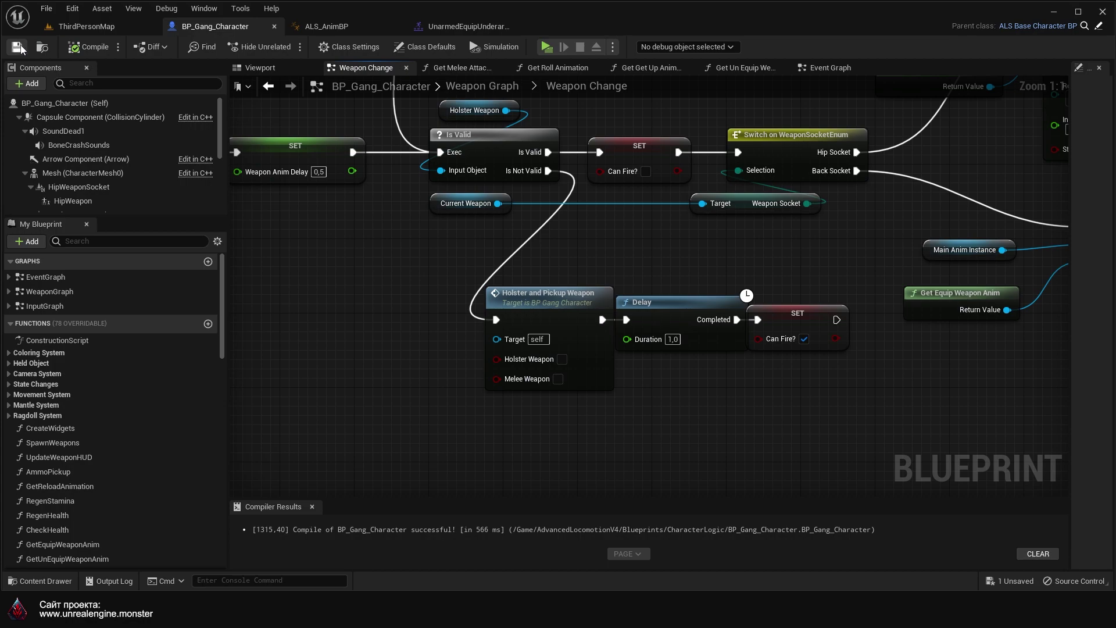
# Step: Play ThirdPersonMap in the editor and run the character across the yard
pyautogui.click(93, 26)
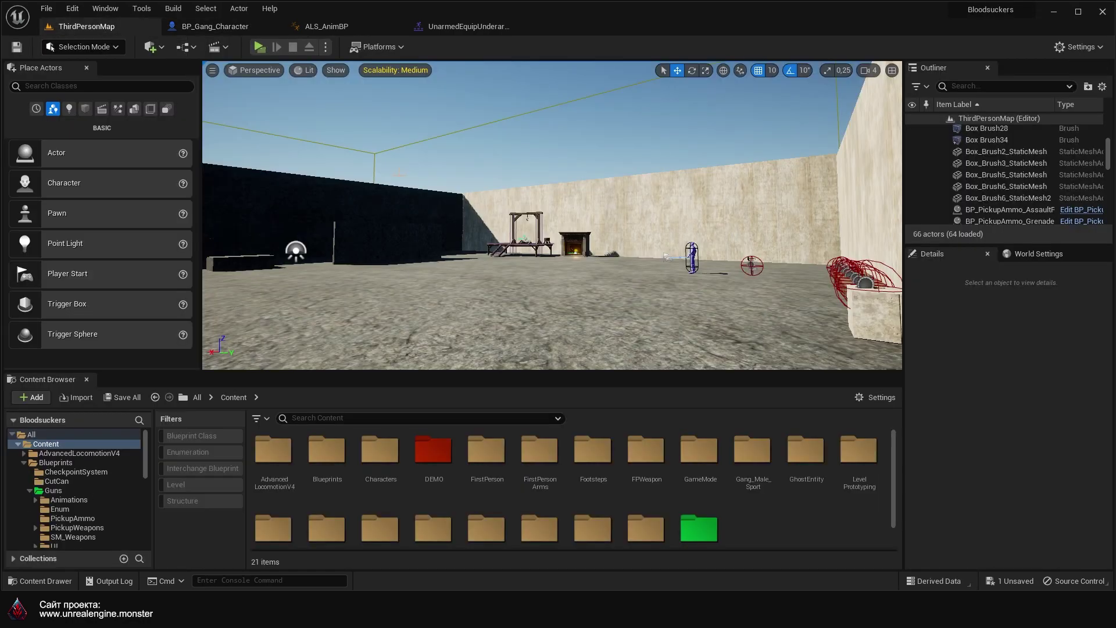
pyautogui.click(259, 47)
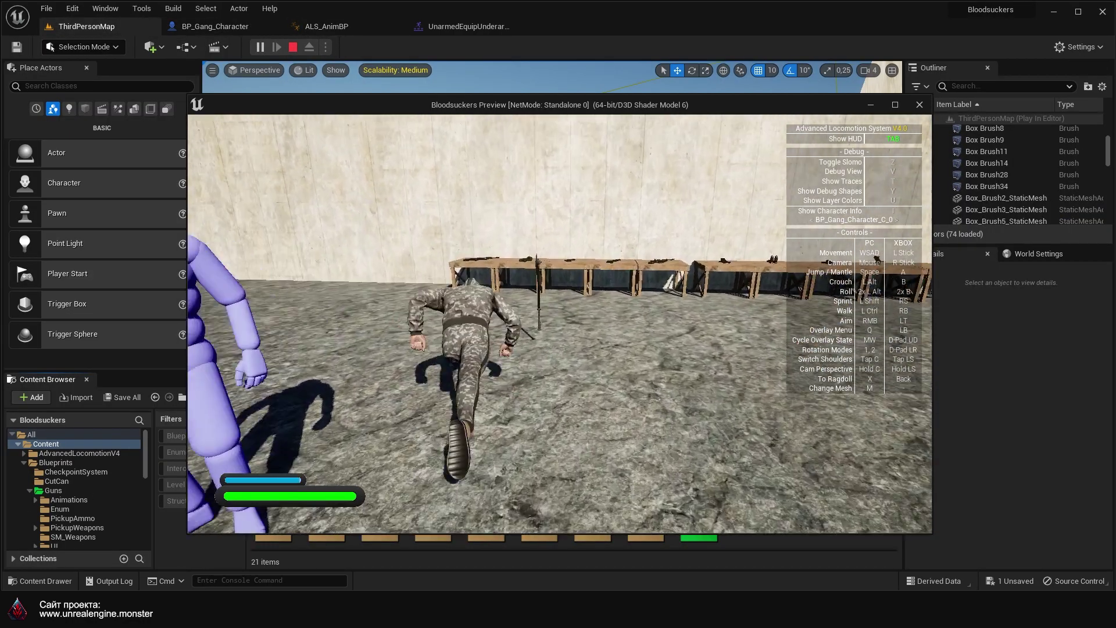
pyautogui.press('w')
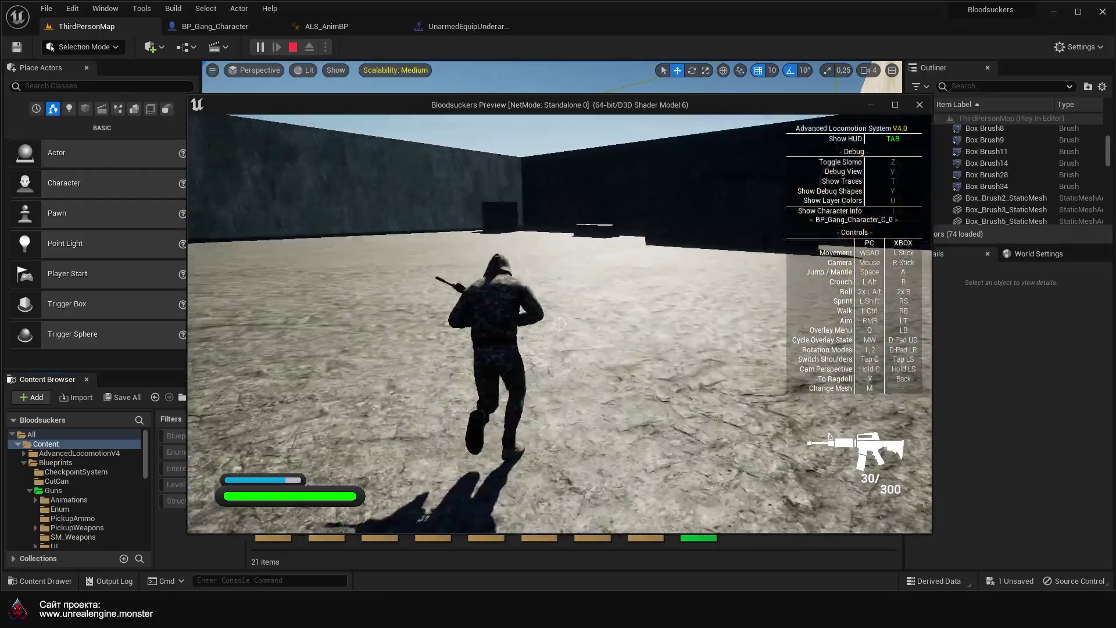
pyautogui.press('w')
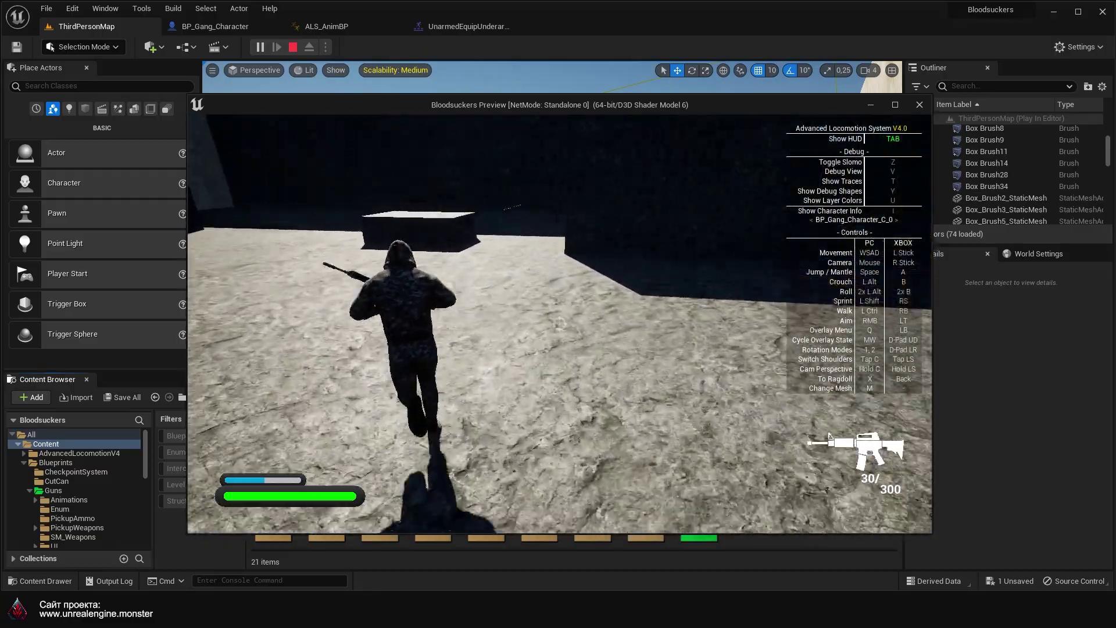
pyautogui.press('w')
# Step: Climb both raised blocks, fire a long rifle burst, then end the play test
pyautogui.press('space')
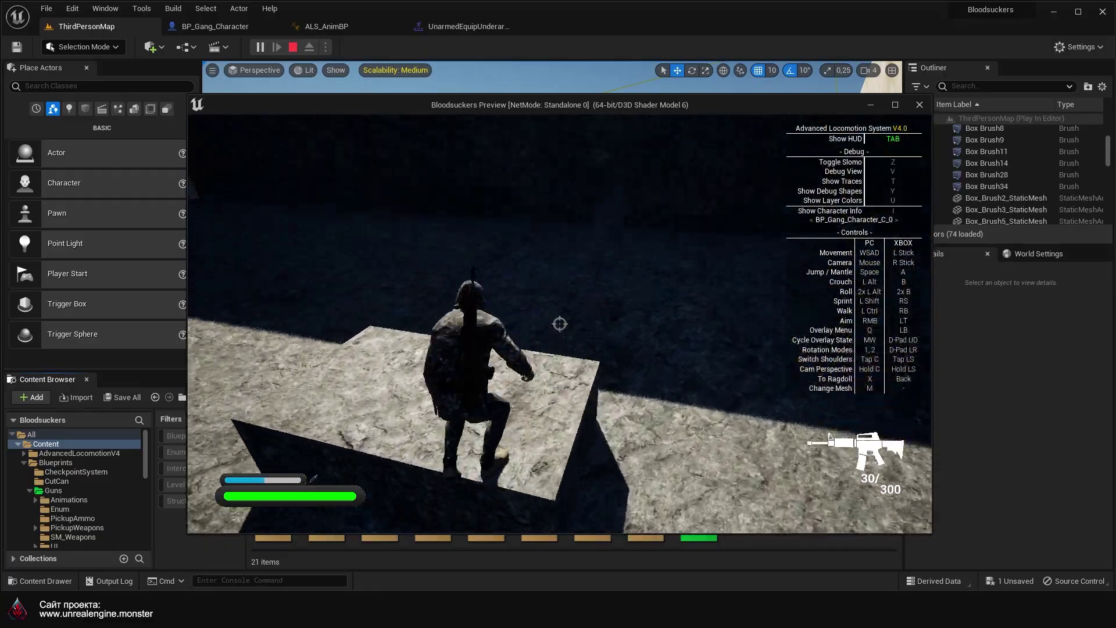
pyautogui.press('w')
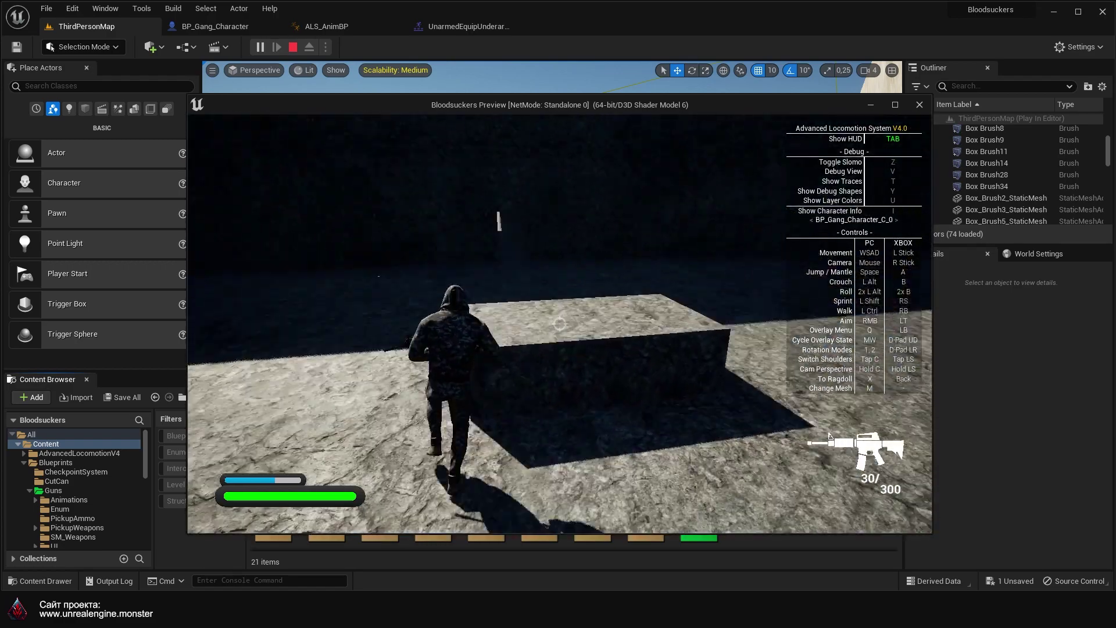
pyautogui.press('space')
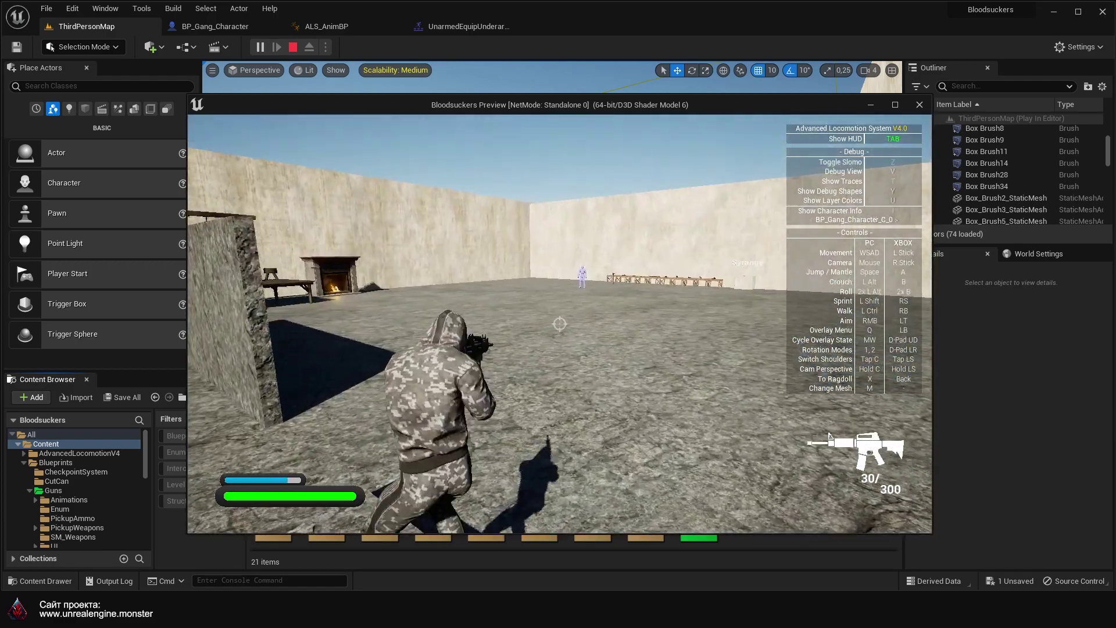
pyautogui.moveTo(829, 436); pyautogui.dragTo(830, 436)
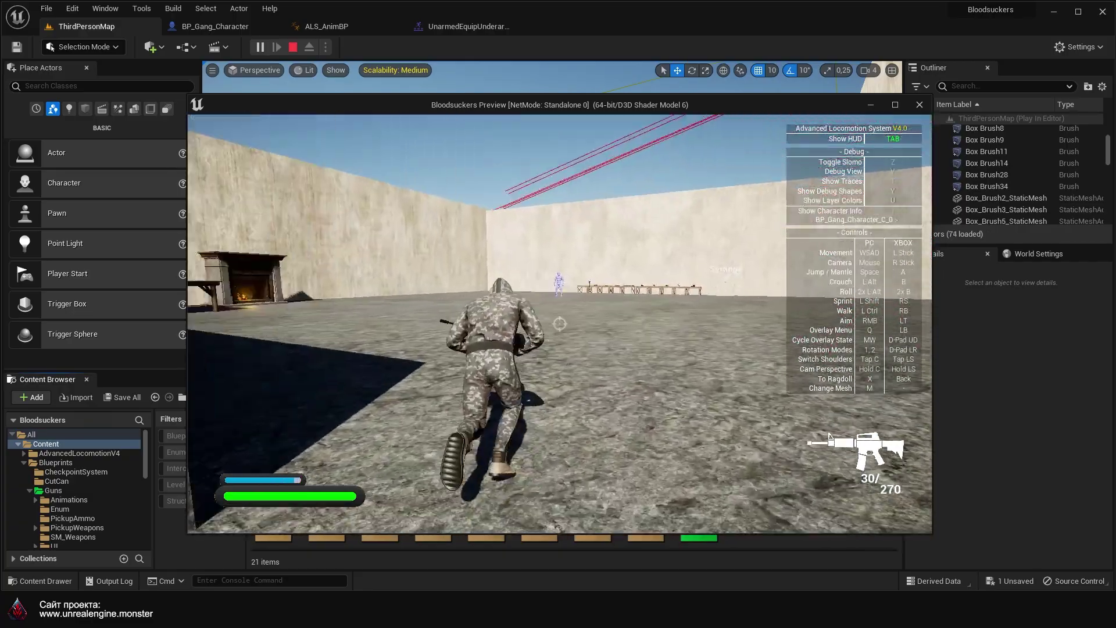
pyautogui.press('Escape')
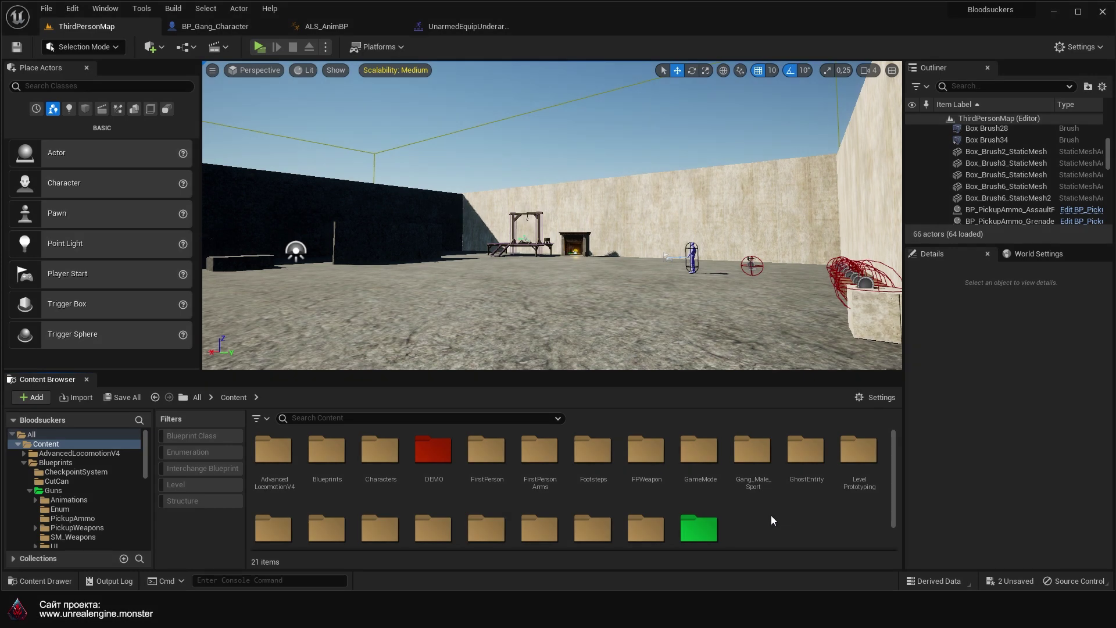
# Step: Add a new function named WallTrace to BP_Gang_Character
pyautogui.click(215, 27)
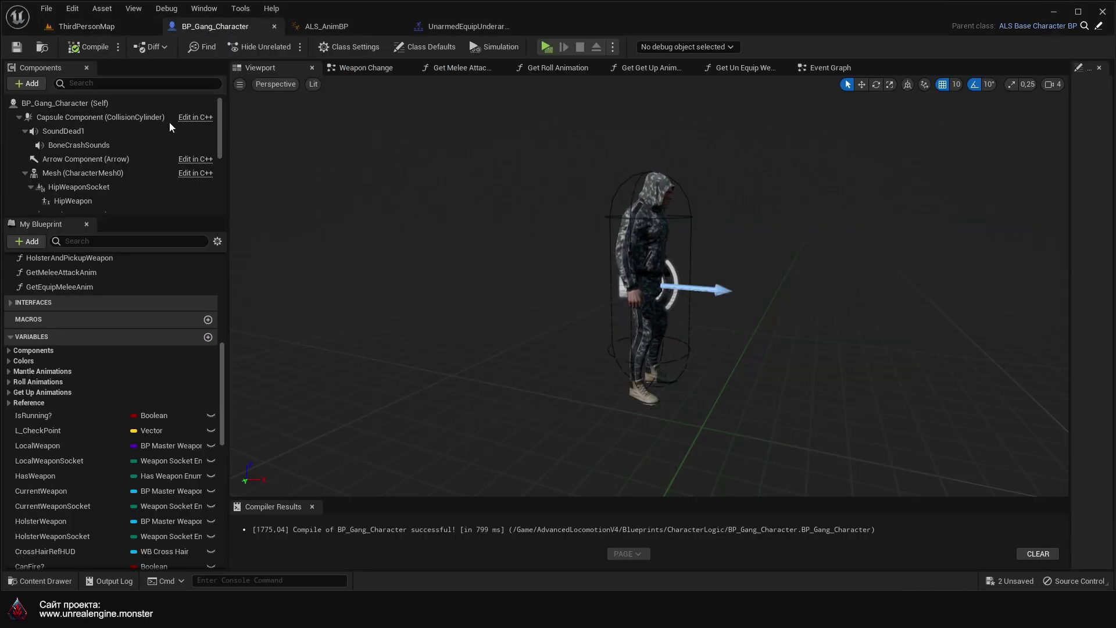
pyautogui.scroll(5, 180, 347)
pyautogui.scroll(5, 182, 343)
pyautogui.scroll(5, 182, 343)
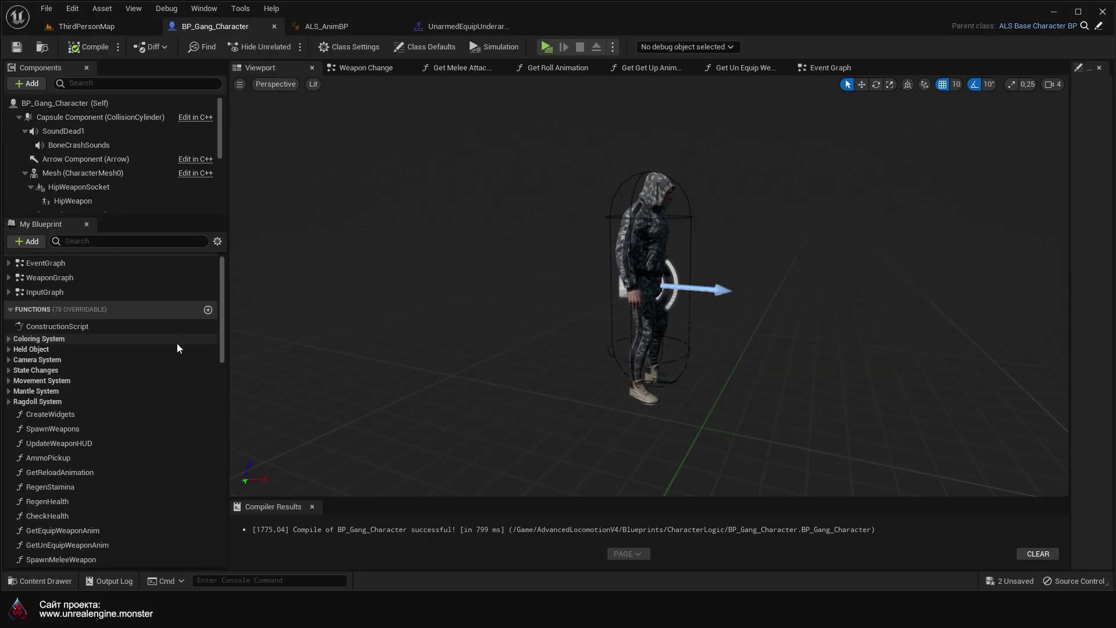
pyautogui.click(208, 310)
pyautogui.write('WallTrace')
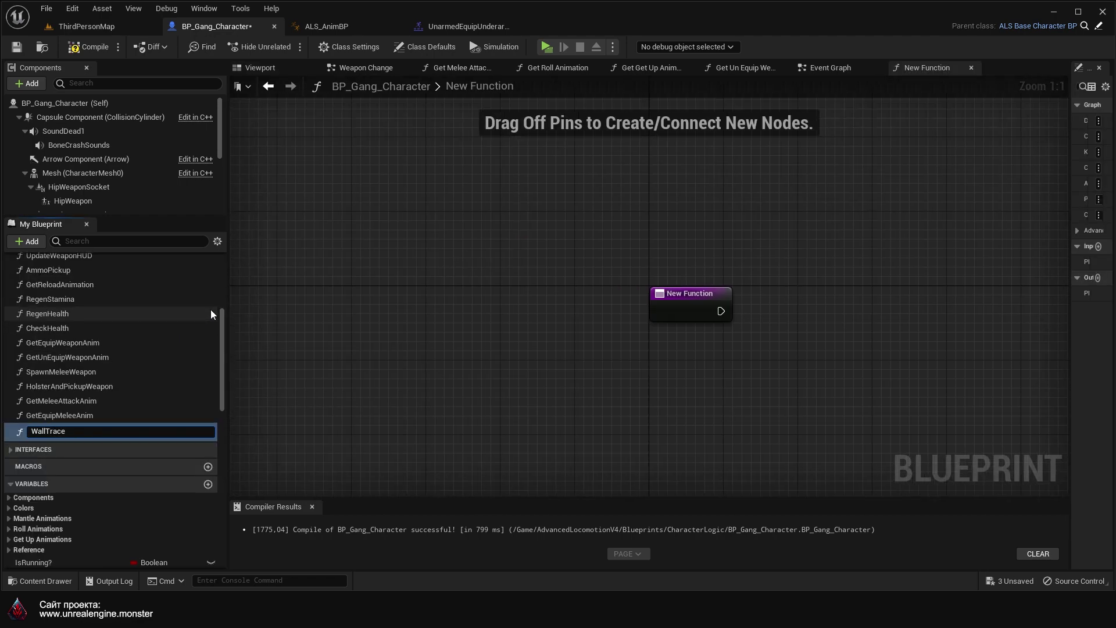
pyautogui.press('Return')
pyautogui.moveTo(784, 450)
pyautogui.mouseDown(button='right')
pyautogui.moveTo(441, 367)
pyautogui.moveTo(498, 398)
pyautogui.mouseUp(button='right')
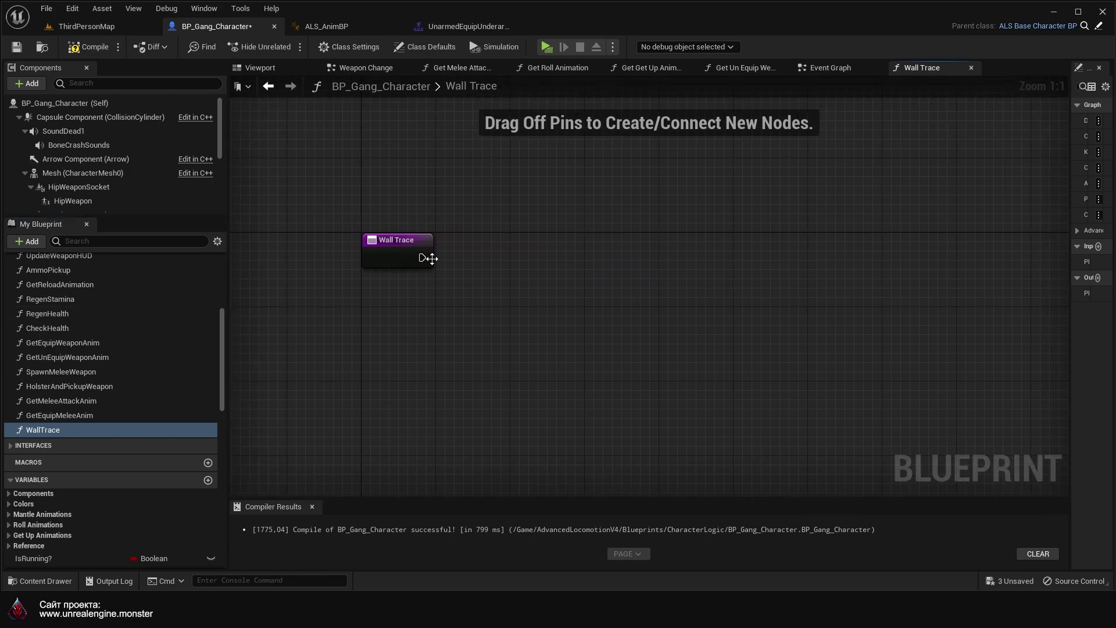
pyautogui.moveTo(423, 257)
pyautogui.mouseDown()
pyautogui.moveTo(503, 256)
pyautogui.moveTo(226, 417)
pyautogui.mouseUp()
pyautogui.scroll(-5, 50, 515)
pyautogui.scroll(-5, 57, 428)
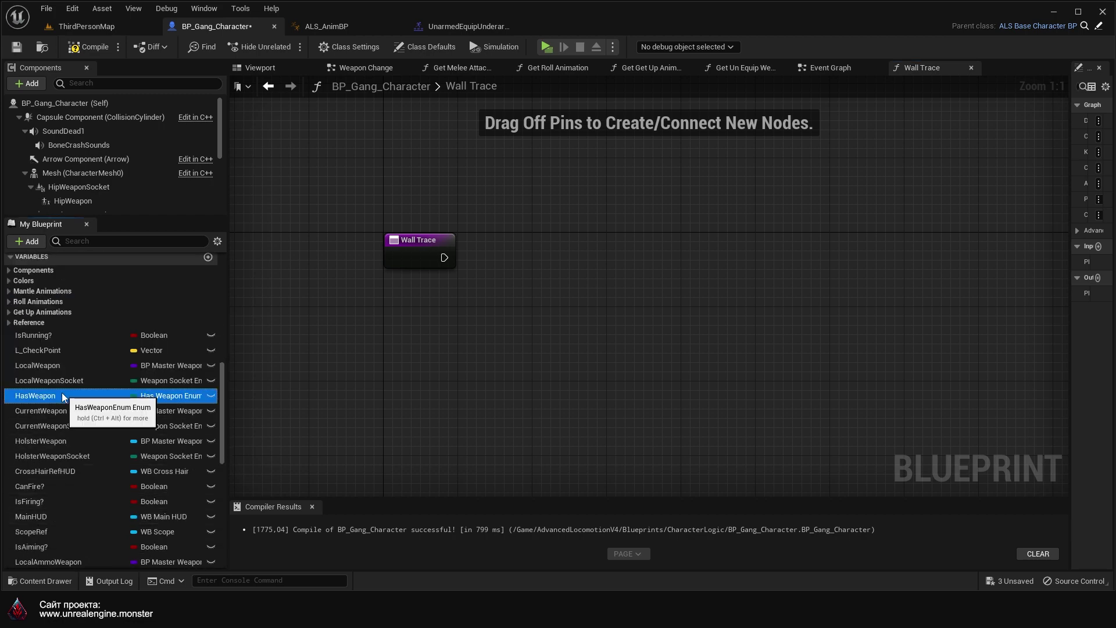
# Step: Get HasWeapon and feed it into a Switch on HasWeaponEnum beside the Wall Trace entry
pyautogui.moveTo(35, 395); pyautogui.dragTo(401, 294)
pyautogui.click(427, 302)
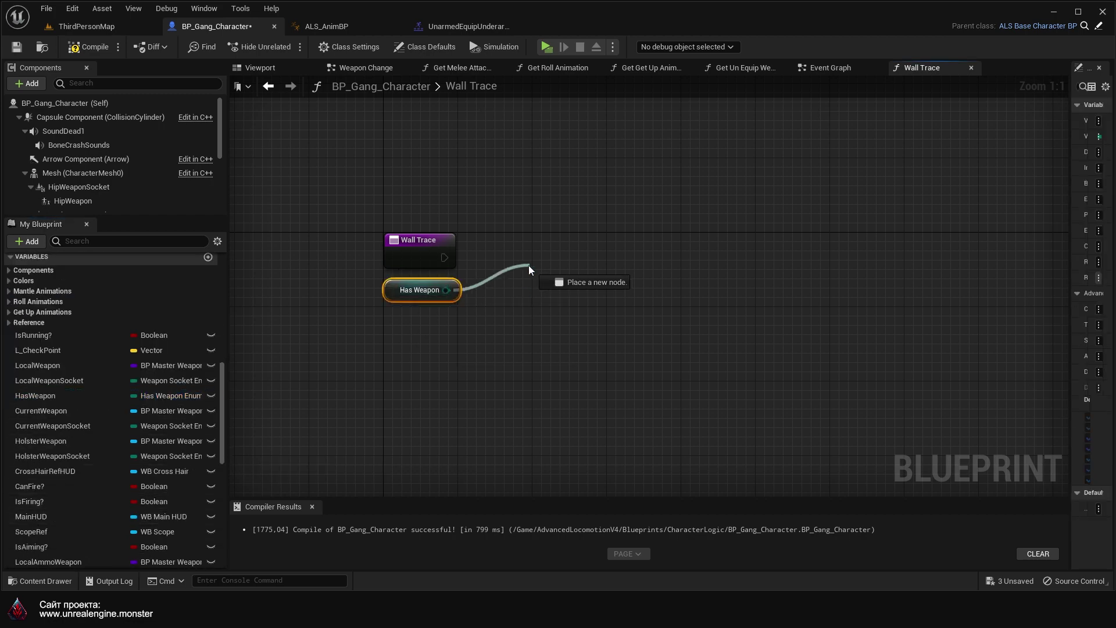
pyautogui.moveTo(528, 265); pyautogui.dragTo(525, 263)
pyautogui.write('switch')
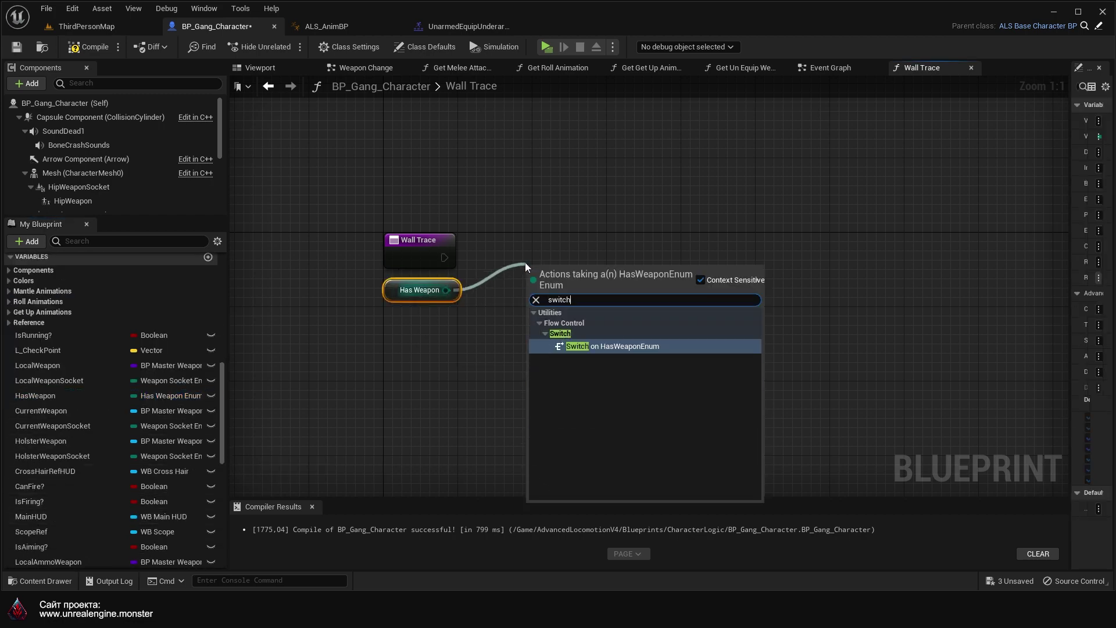
pyautogui.press('Return')
pyautogui.moveTo(576, 280); pyautogui.dragTo(519, 254)
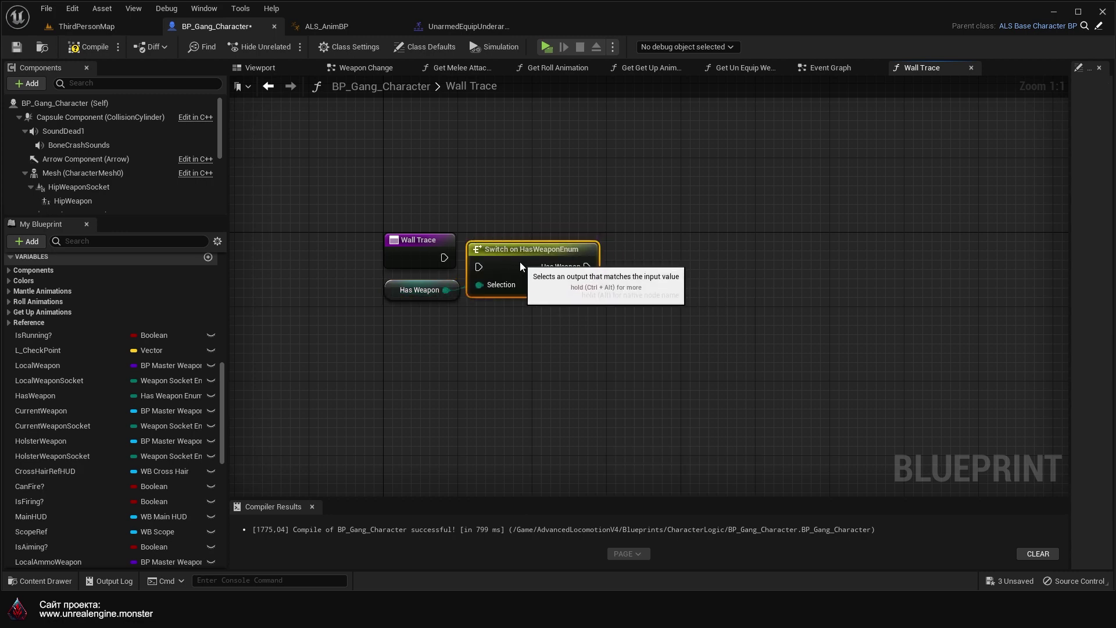
pyautogui.moveTo(558, 265); pyautogui.dragTo(370, 279, button='right')
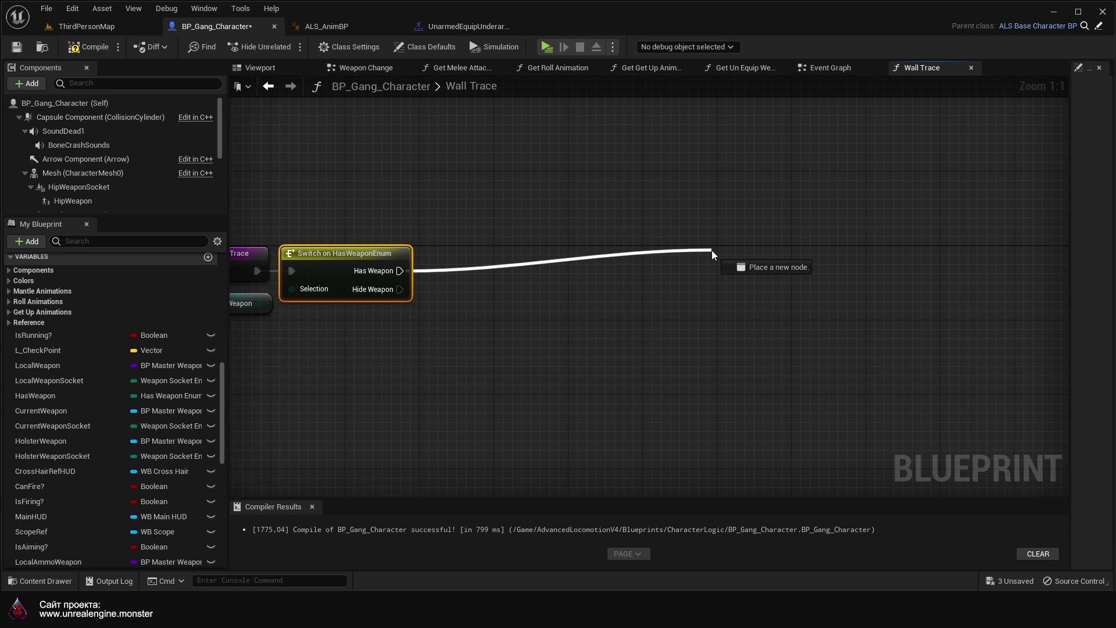
# Step: Run a Line Trace By Channel from the Has Weapon case
pyautogui.moveTo(432, 283); pyautogui.dragTo(712, 250)
pyautogui.write('line trace')
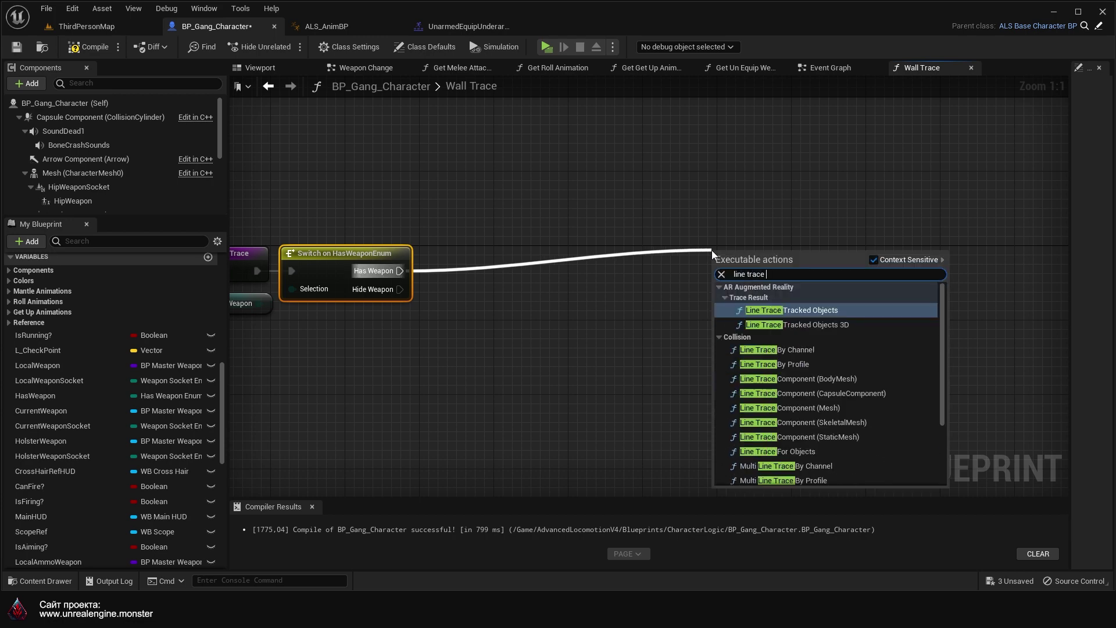
pyautogui.write(' by channel')
pyautogui.press('Return')
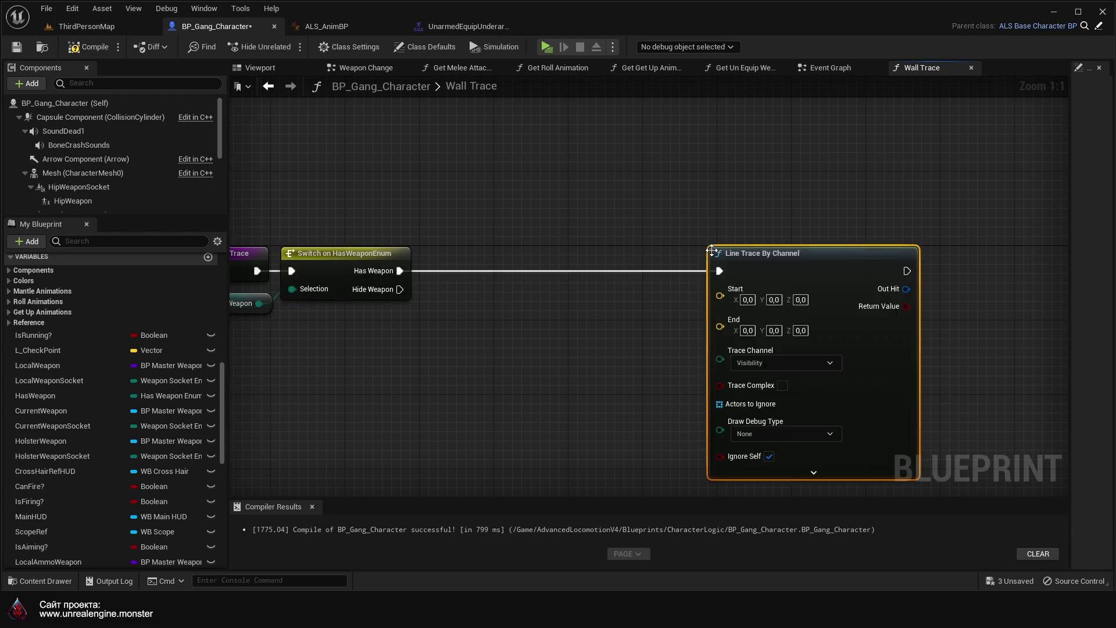
pyautogui.moveTo(547, 318); pyautogui.dragTo(624, 319, button='right')
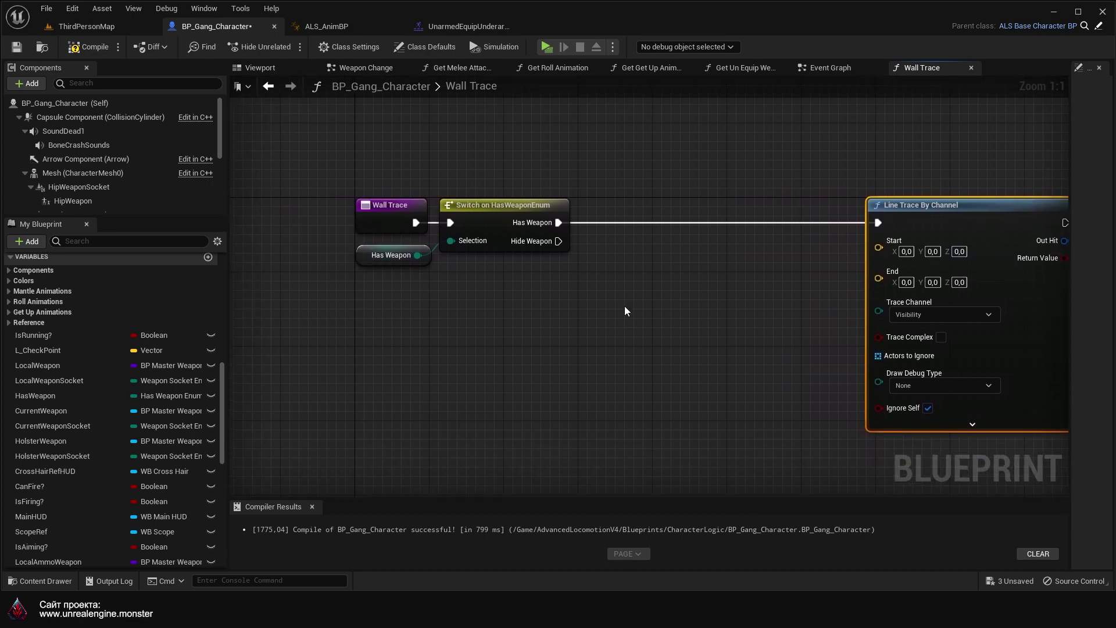
# Step: Add an Arrow component named ForwardTrace under the capsule
pyautogui.click(34, 82)
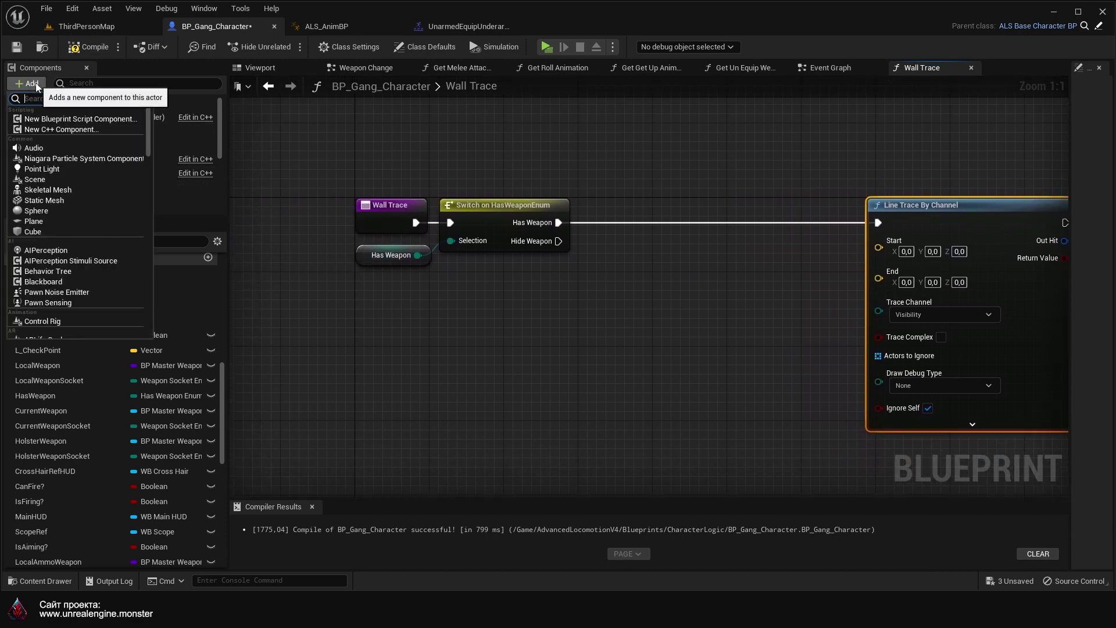
pyautogui.write('arro')
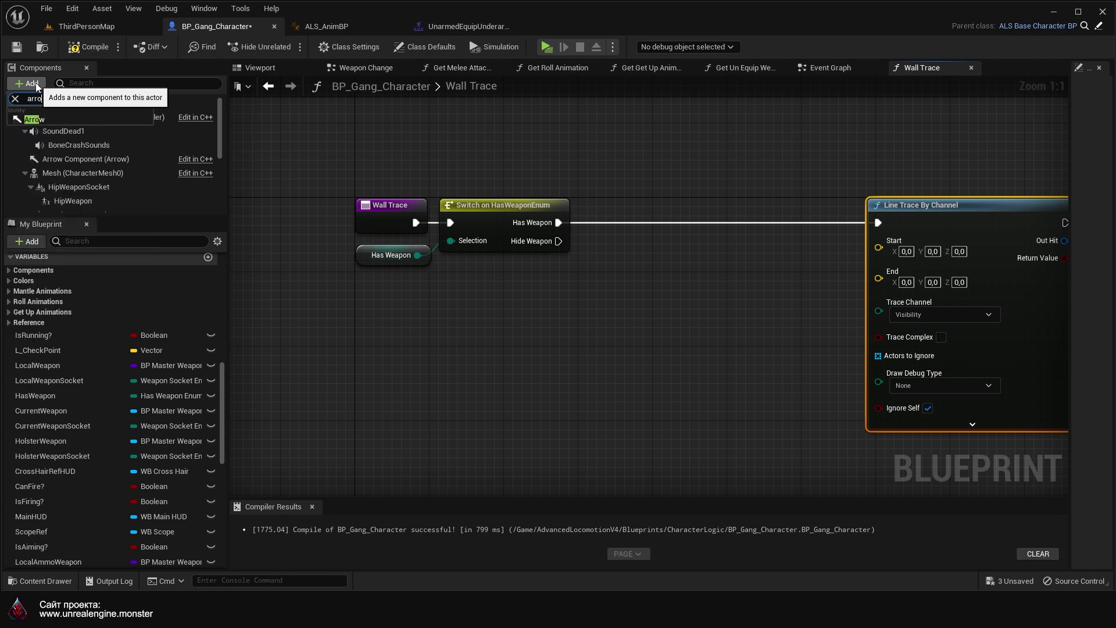
pyautogui.write('w')
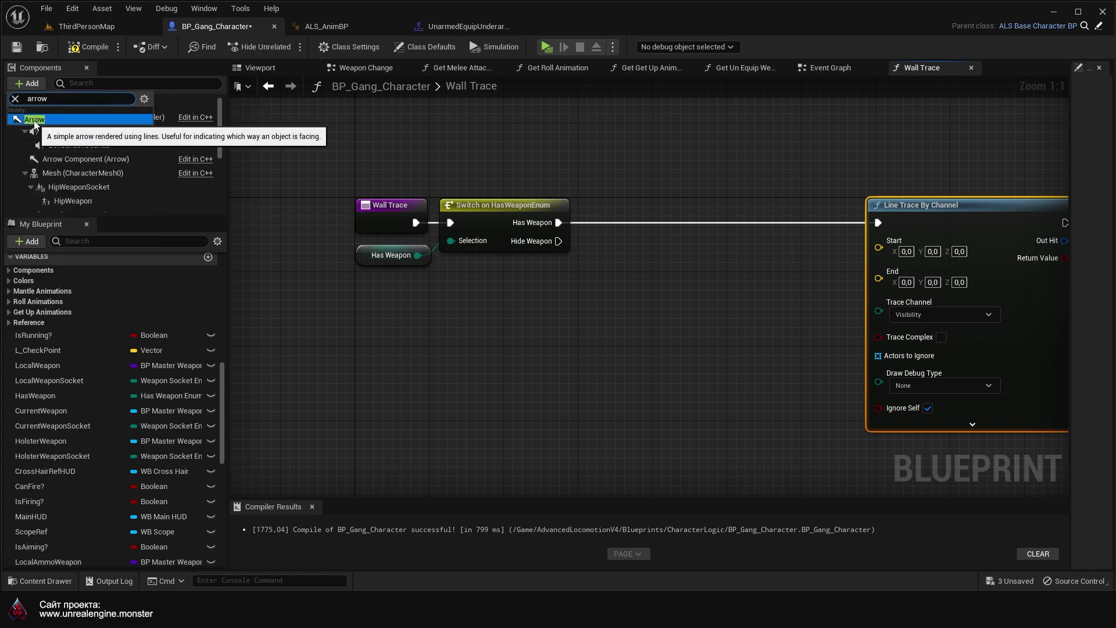
pyautogui.click(35, 120)
pyautogui.write('F')
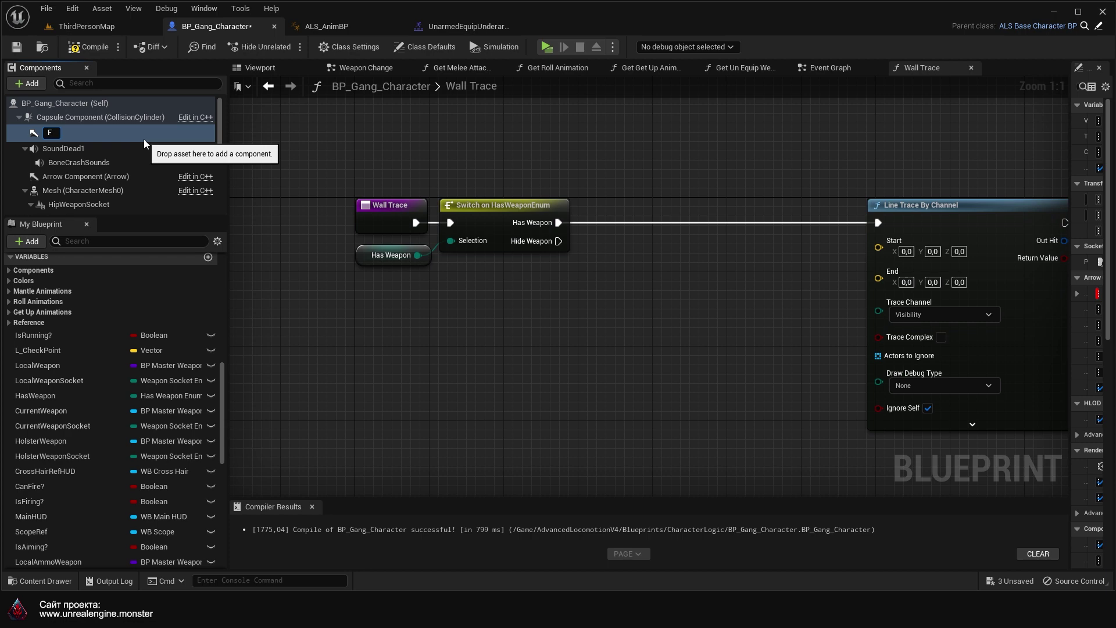
pyautogui.write('orwardTrace')
pyautogui.press('Return')
# Step: Place a Forward Trace getter with Get World Location and Get Forward Vector nodes
pyautogui.moveTo(79, 129); pyautogui.dragTo(167, 123)
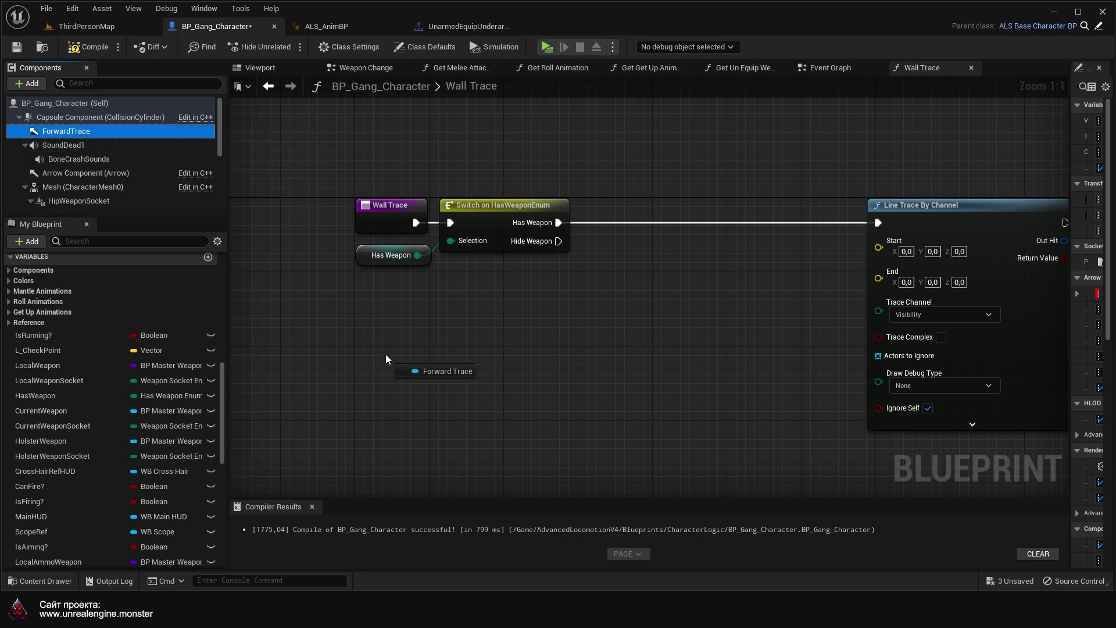
pyautogui.moveTo(386, 359); pyautogui.dragTo(484, 306)
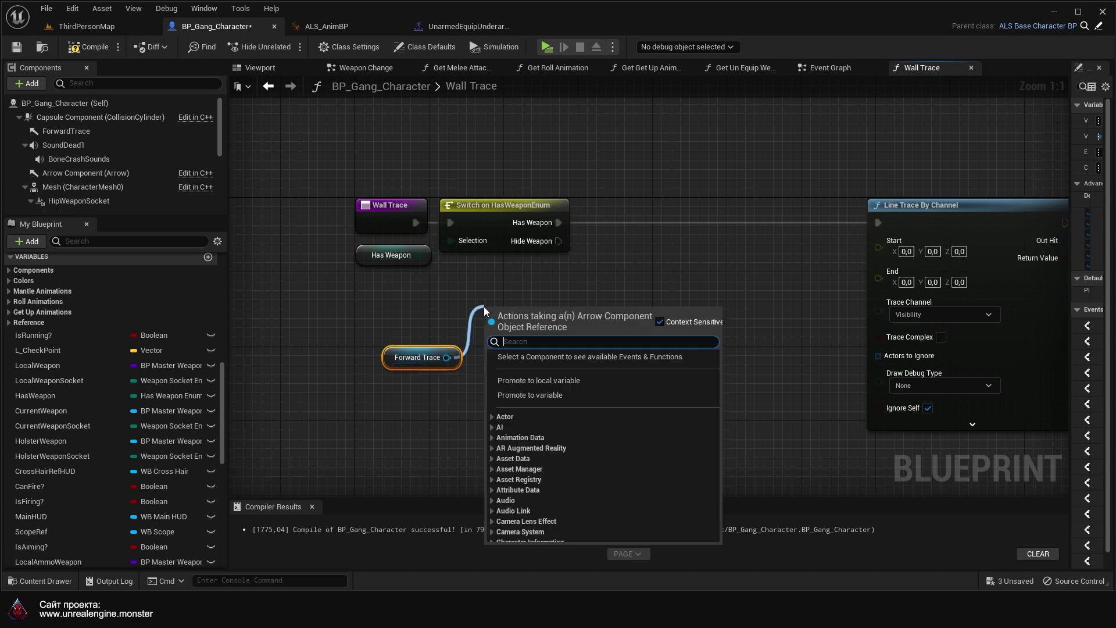
pyautogui.write('get w')
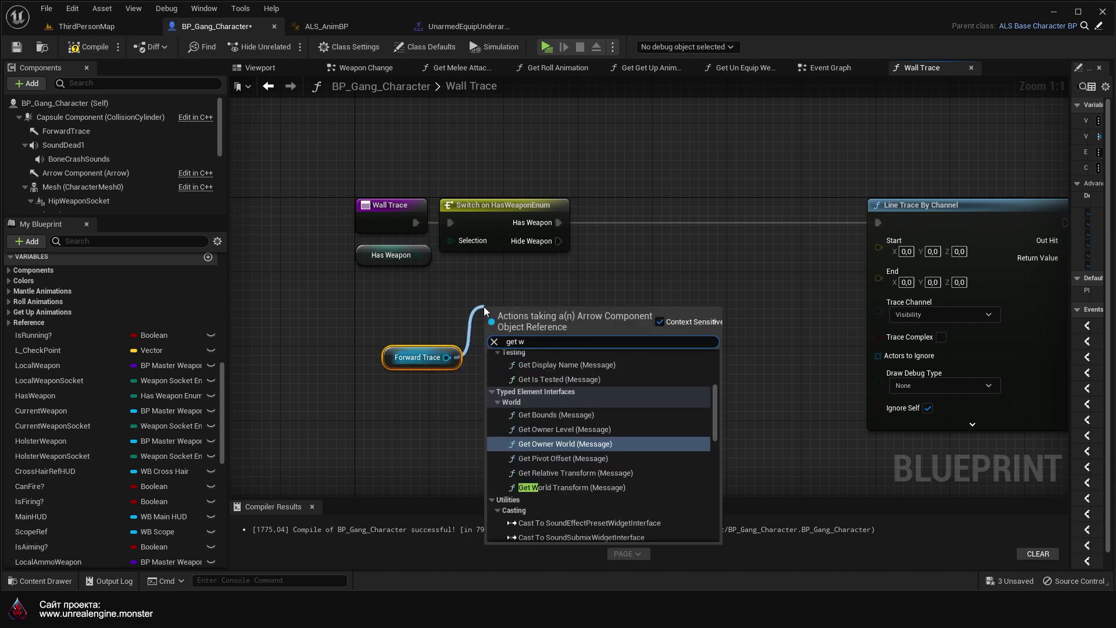
pyautogui.write('orld')
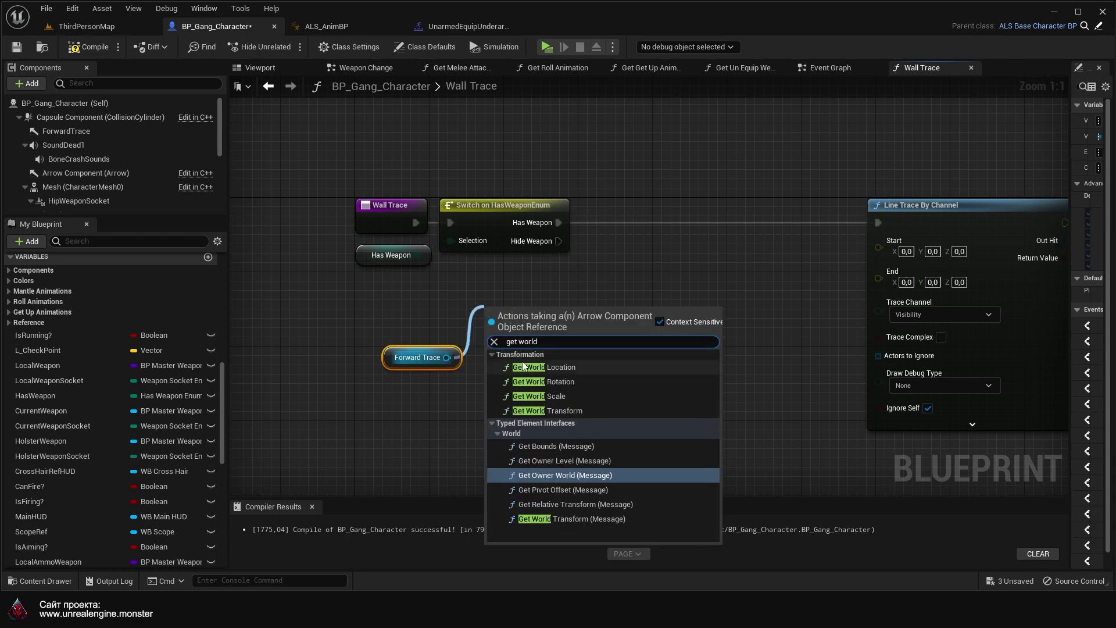
pyautogui.click(561, 367)
pyautogui.moveTo(446, 357); pyautogui.dragTo(498, 376)
pyautogui.write('get')
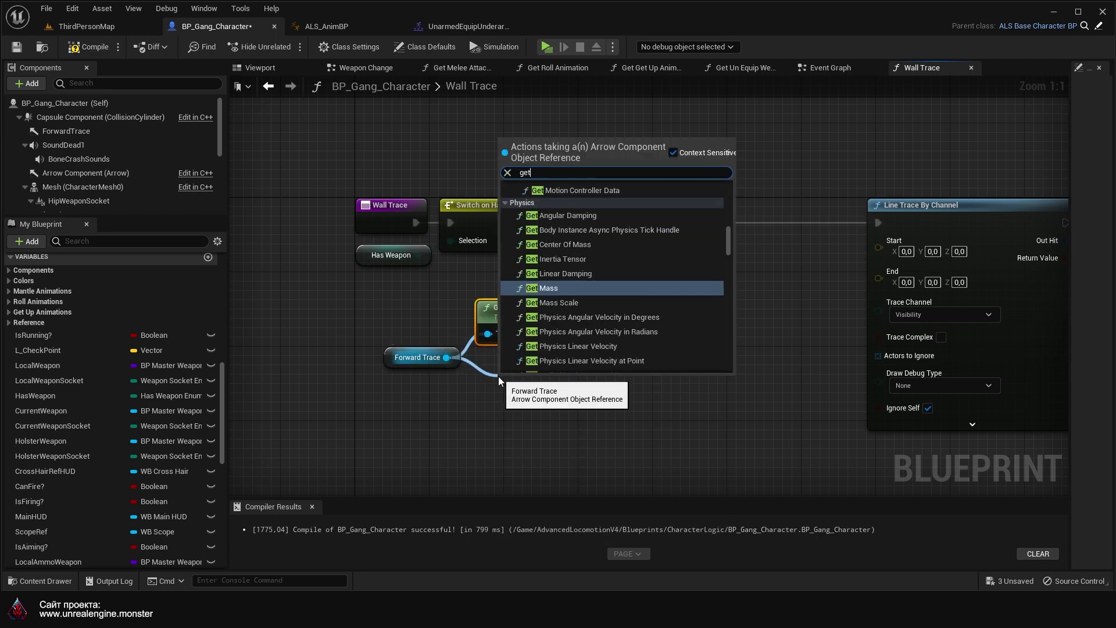
pyautogui.write(' forward vector')
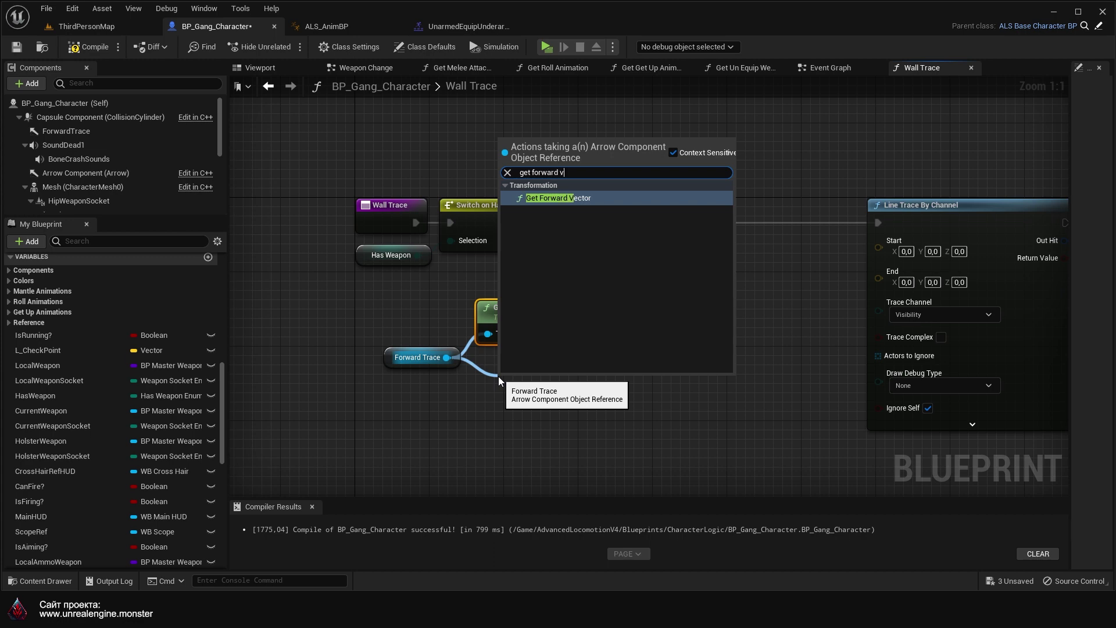
pyautogui.press('Return')
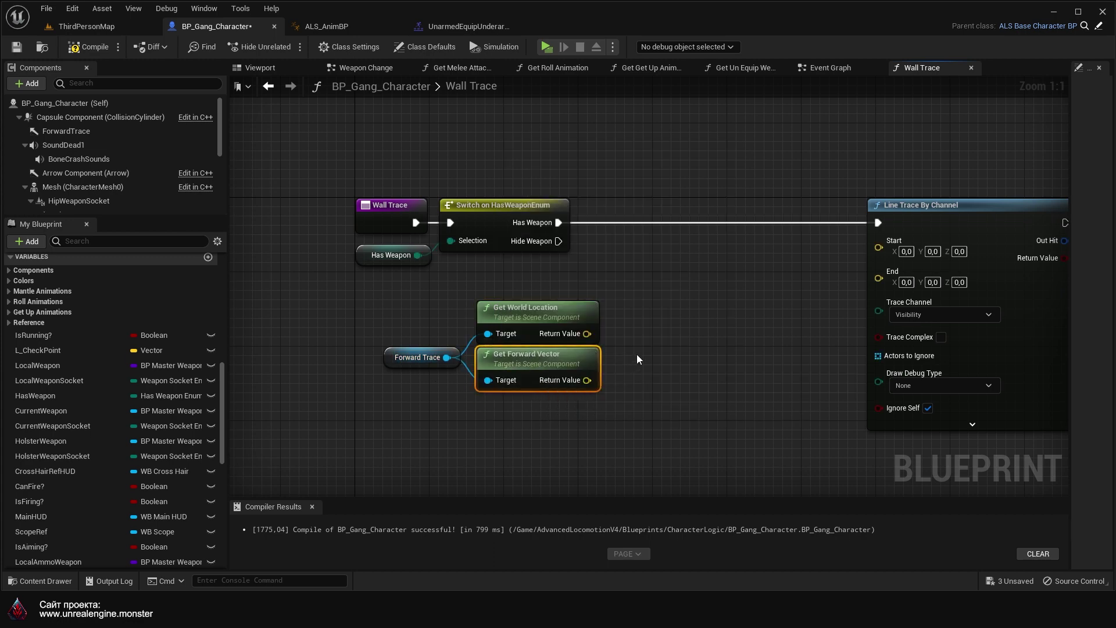
pyautogui.moveTo(636, 354)
pyautogui.mouseDown(button='right')
pyautogui.moveTo(635, 318)
pyautogui.moveTo(554, 436)
pyautogui.mouseUp(button='right')
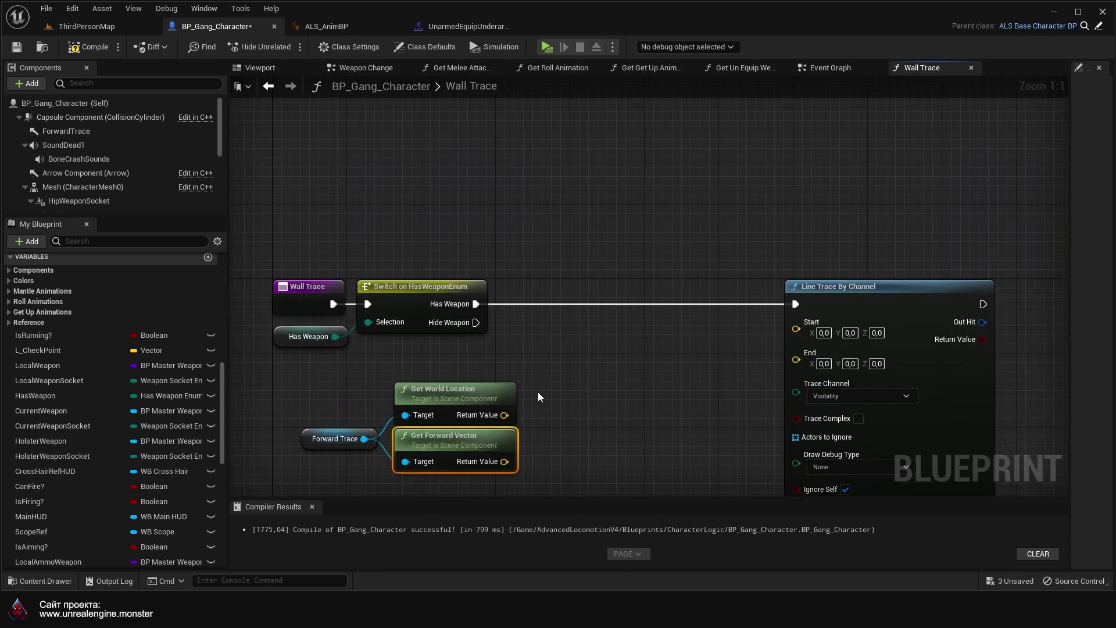
# Step: Wire the arrow's world location into the trace Start and add a vector addition node
pyautogui.moveTo(505, 415)
pyautogui.mouseDown()
pyautogui.moveTo(546, 442)
pyautogui.moveTo(796, 330)
pyautogui.mouseUp()
pyautogui.moveTo(692, 431); pyautogui.dragTo(664, 356, button='right')
pyautogui.moveTo(477, 387); pyautogui.dragTo(586, 377)
pyautogui.write('+')
pyautogui.press('Return')
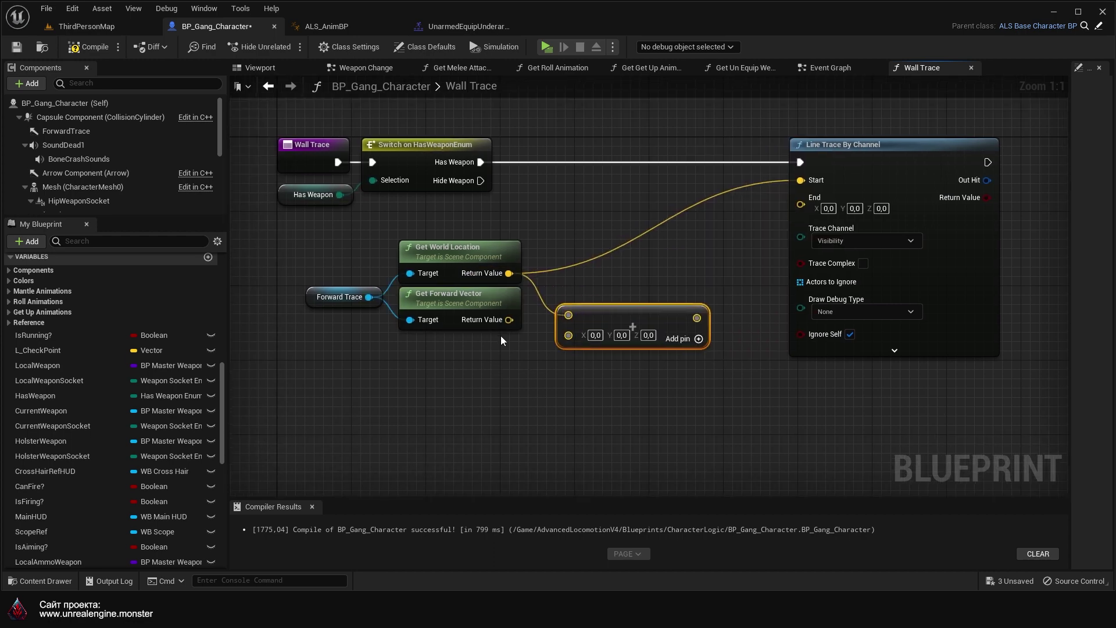
# Step: Multiply the forward vector by a single float value of 100
pyautogui.moveTo(355, 343)
pyautogui.mouseDown()
pyautogui.moveTo(486, 232)
pyautogui.moveTo(352, 250)
pyautogui.mouseUp()
pyautogui.moveTo(407, 319)
pyautogui.mouseDown()
pyautogui.moveTo(456, 401)
pyautogui.moveTo(480, 359)
pyautogui.mouseUp()
pyautogui.write('*')
pyautogui.press('Return')
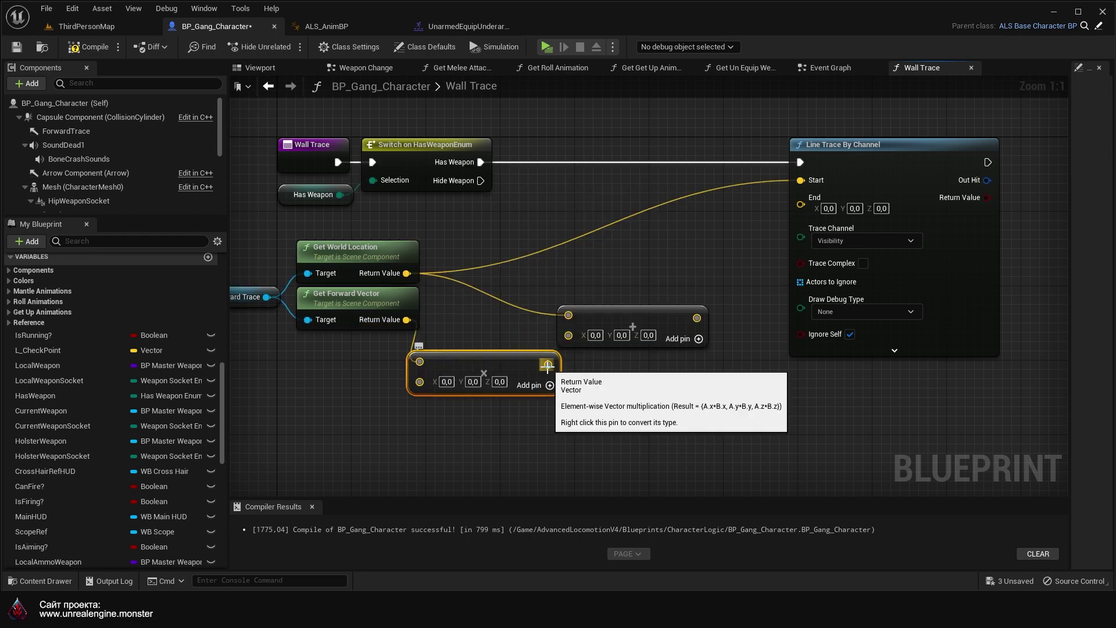
pyautogui.moveTo(434, 420); pyautogui.dragTo(567, 382, button='right')
pyautogui.rightClick(552, 344)
pyautogui.moveTo(605, 522)
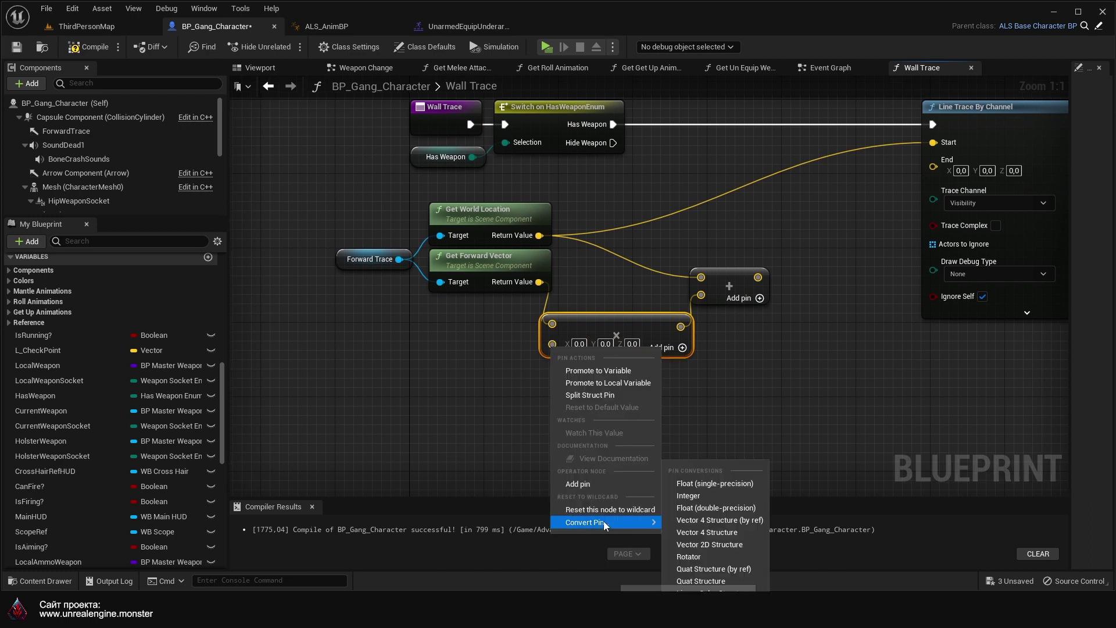
pyautogui.click(696, 487)
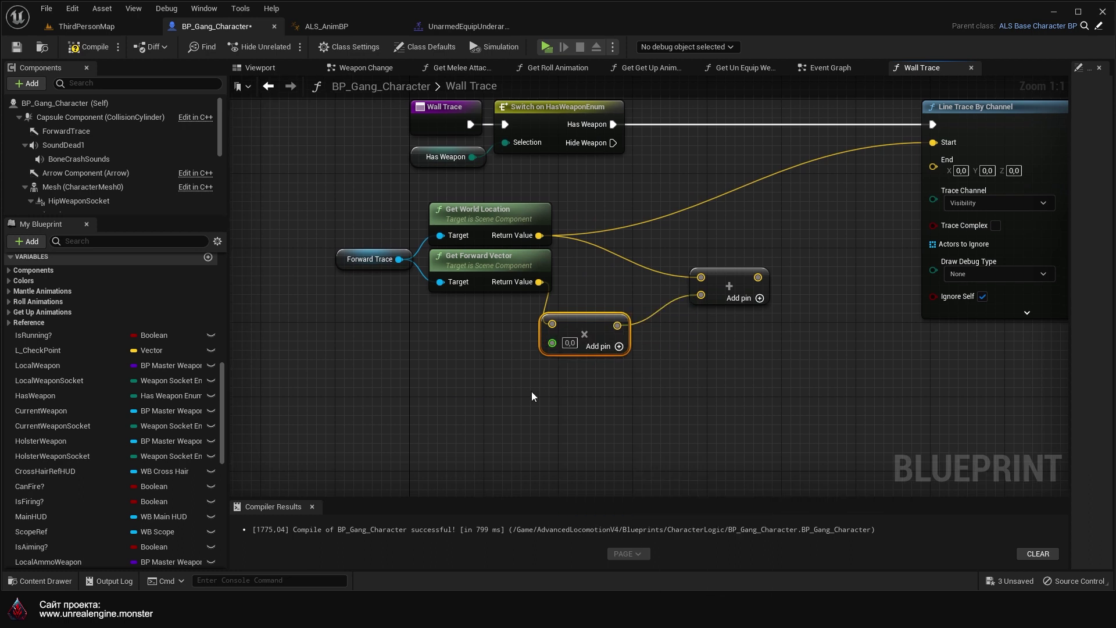
pyautogui.click(570, 343)
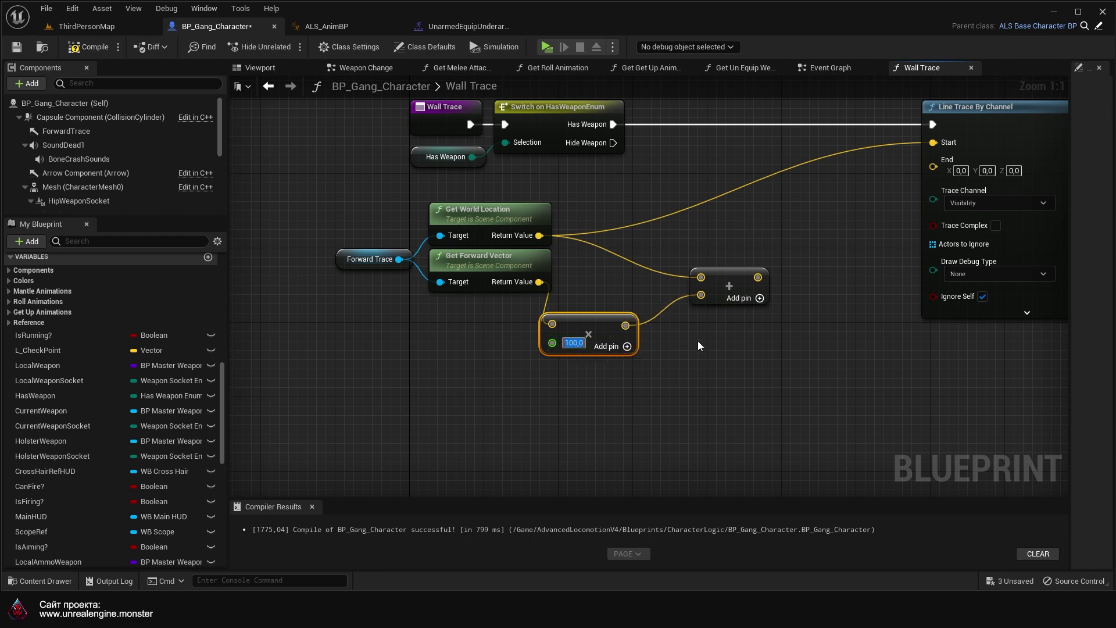
# Step: Feed the summed vector into the trace End, set Draw Debug Type to For Duration, and compile
pyautogui.moveTo(819, 346); pyautogui.dragTo(576, 455, button='right')
pyautogui.moveTo(516, 386); pyautogui.dragTo(691, 271)
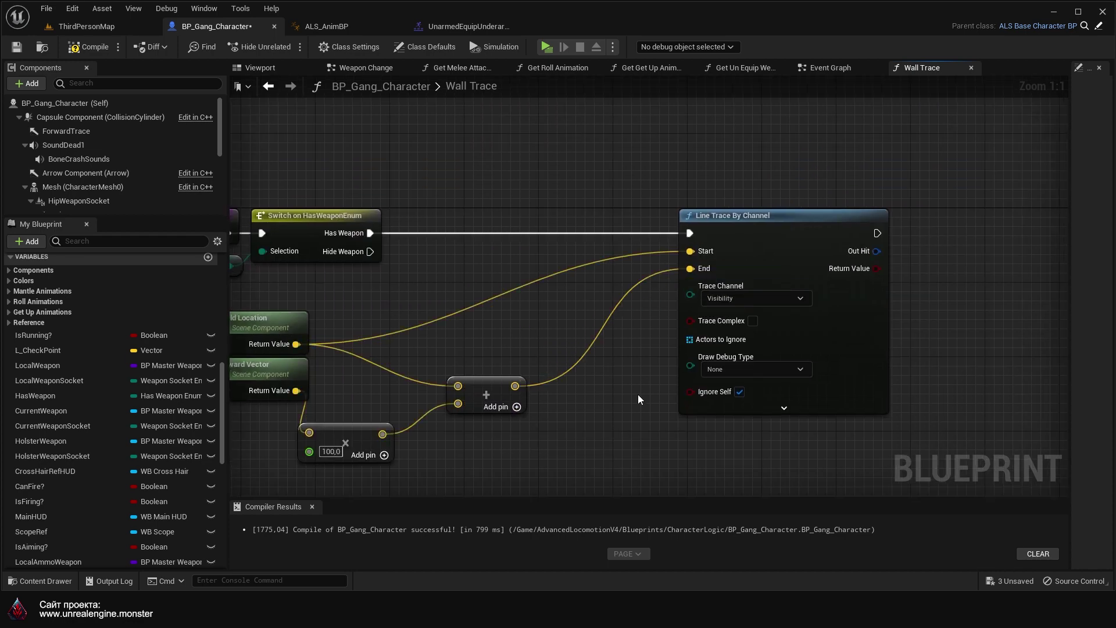
pyautogui.click(745, 368)
pyautogui.click(719, 396)
pyautogui.moveTo(644, 444); pyautogui.dragTo(774, 411, button='right')
pyautogui.press('F7')
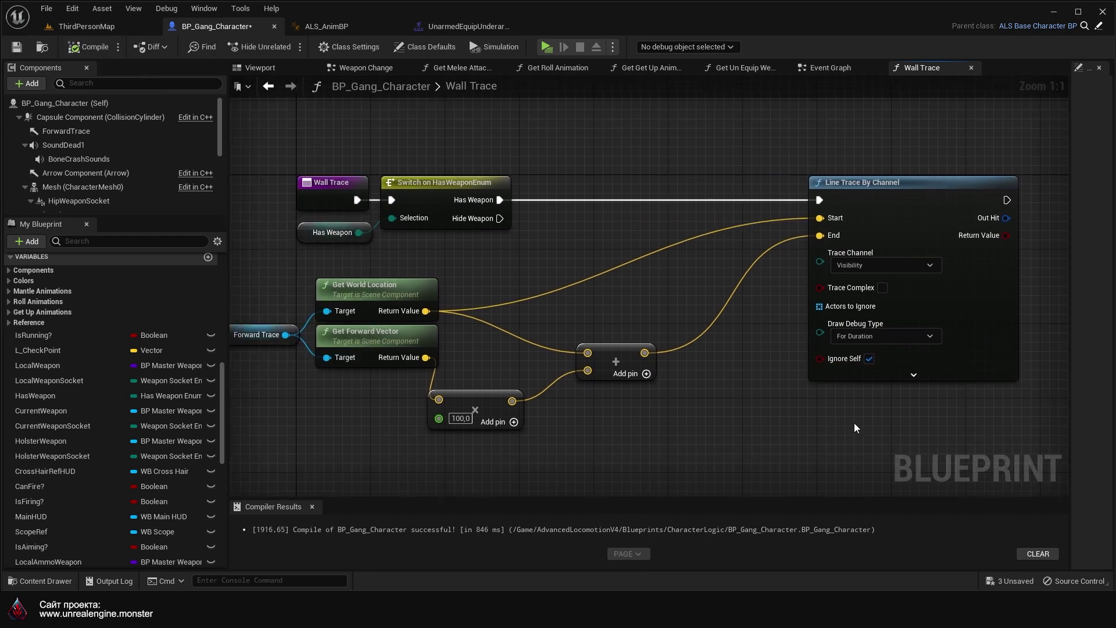
pyautogui.moveTo(868, 417); pyautogui.dragTo(727, 365, button='right')
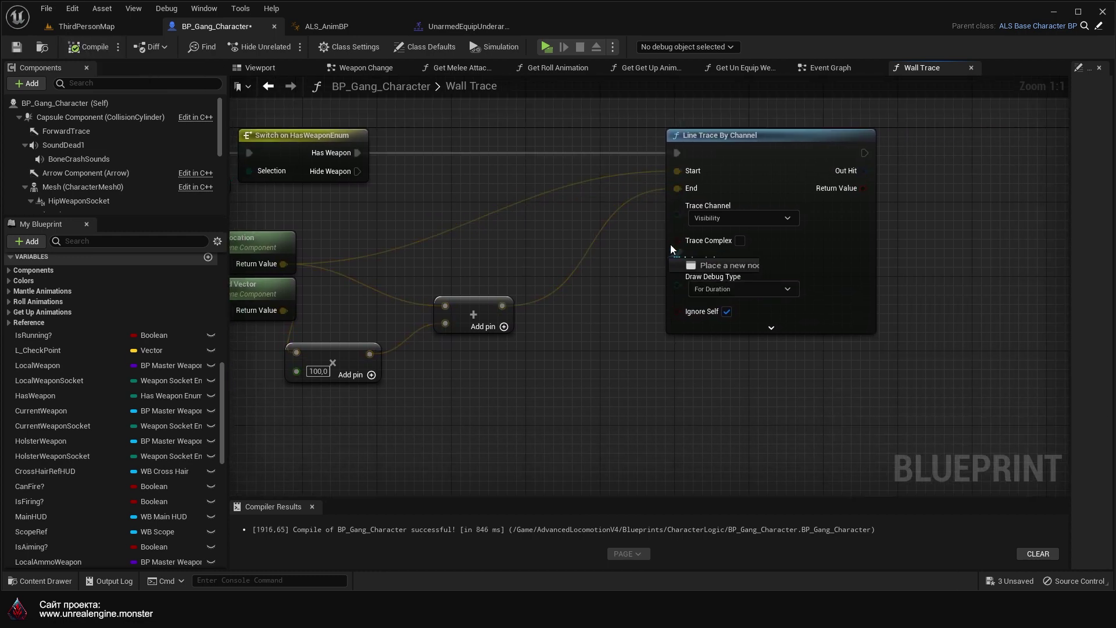
# Step: Pass Current Weapon through a Make Array into Actors to Ignore, then start a Branch from the trace
pyautogui.moveTo(671, 245); pyautogui.dragTo(563, 378)
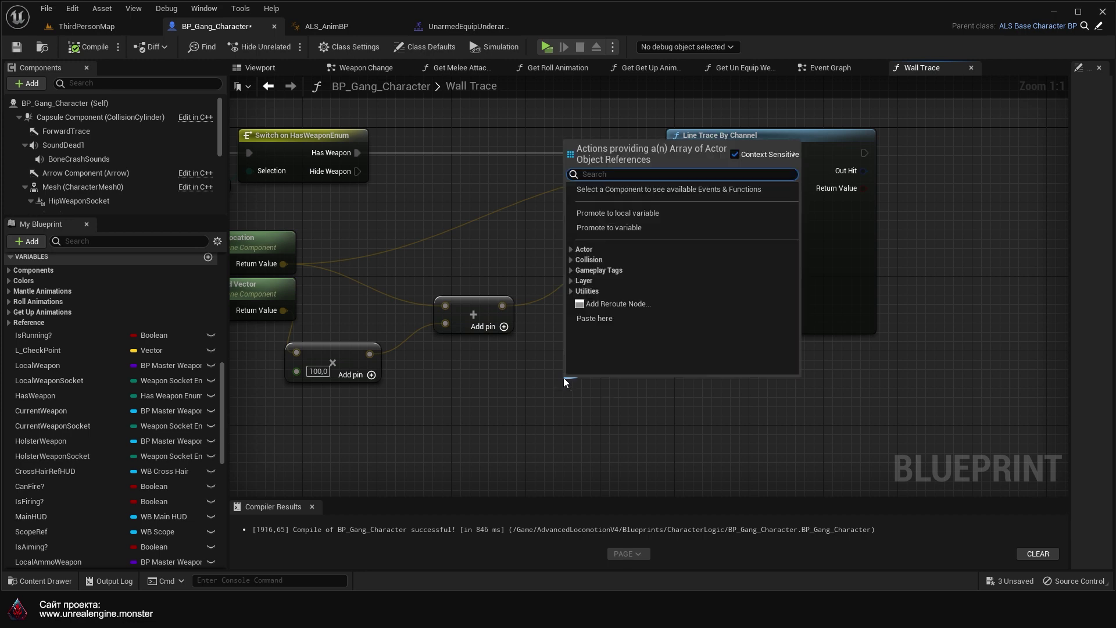
pyautogui.write('make')
pyautogui.press('Return')
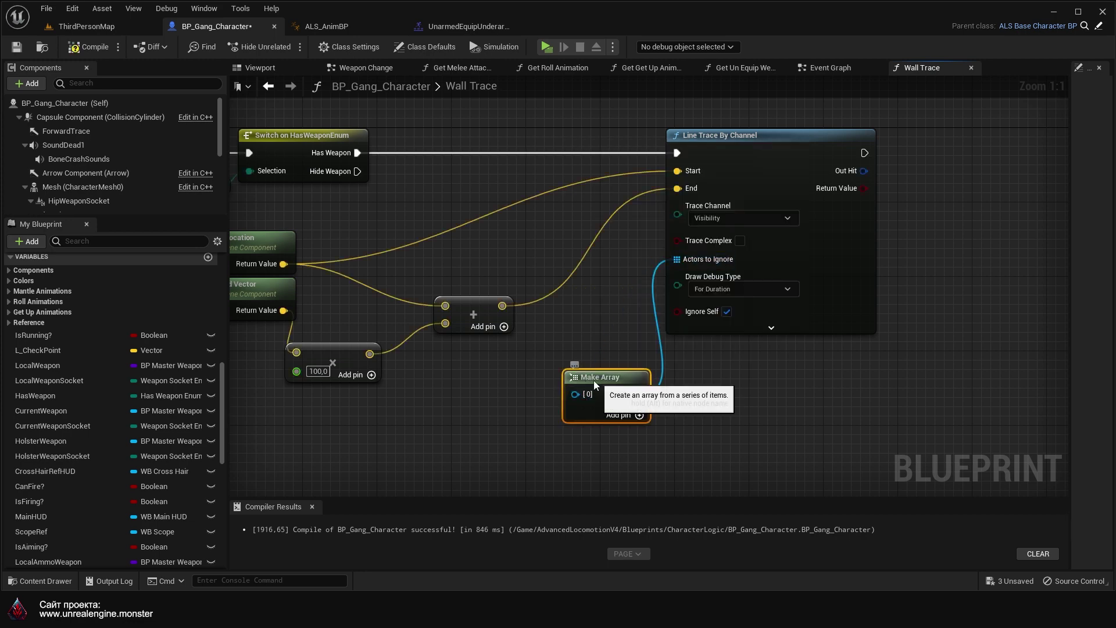
pyautogui.moveTo(594, 380); pyautogui.dragTo(568, 380)
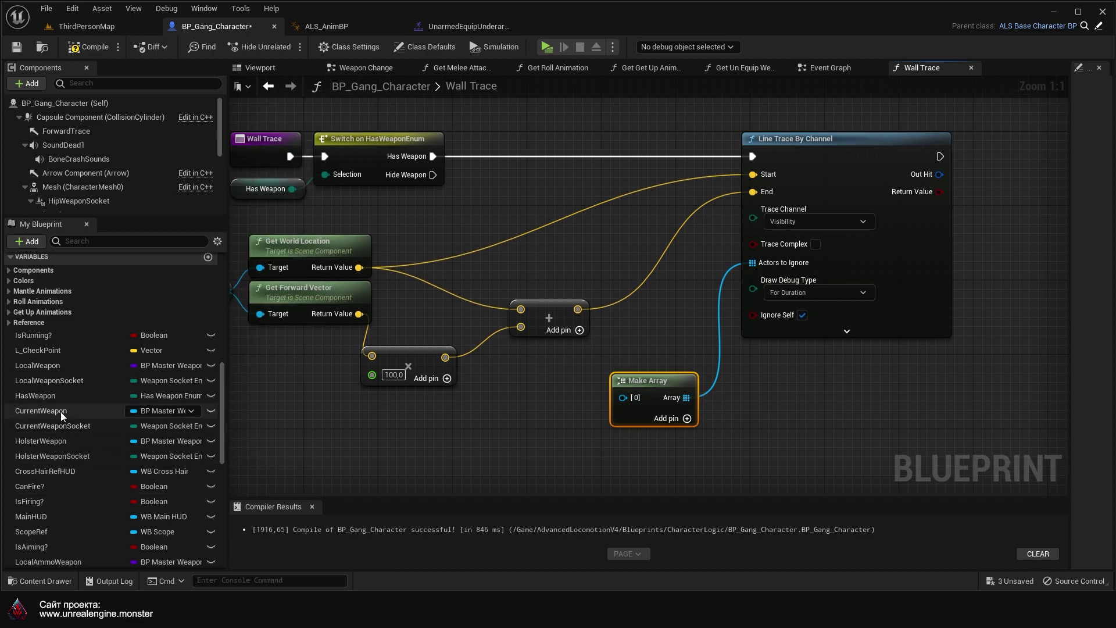
pyautogui.moveTo(204, 393); pyautogui.dragTo(622, 398)
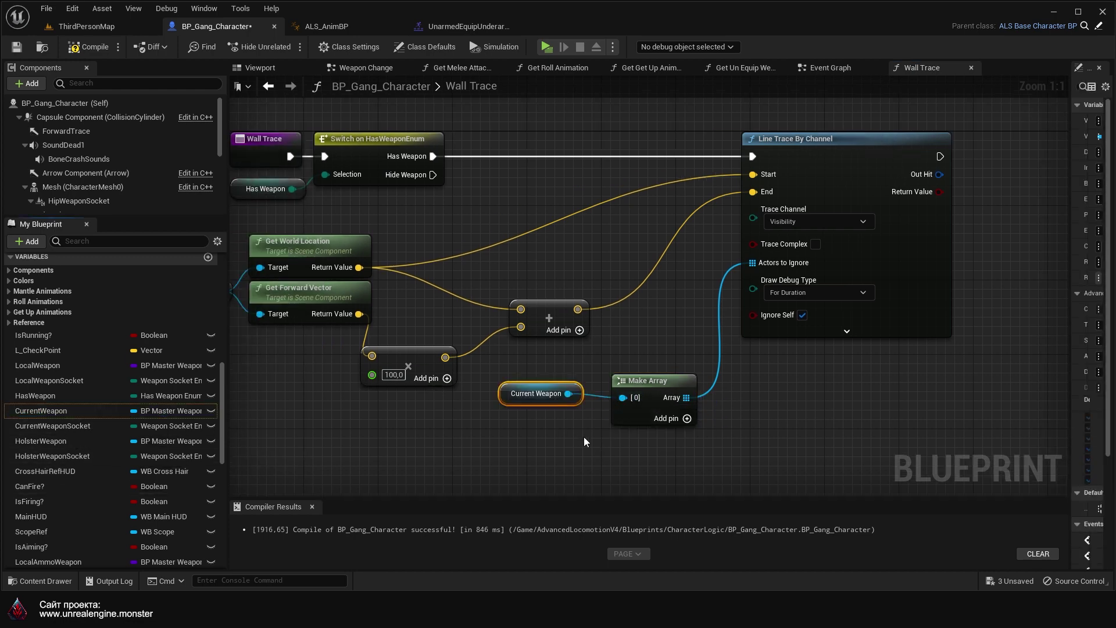
pyautogui.moveTo(586, 441); pyautogui.dragTo(384, 298, button='right')
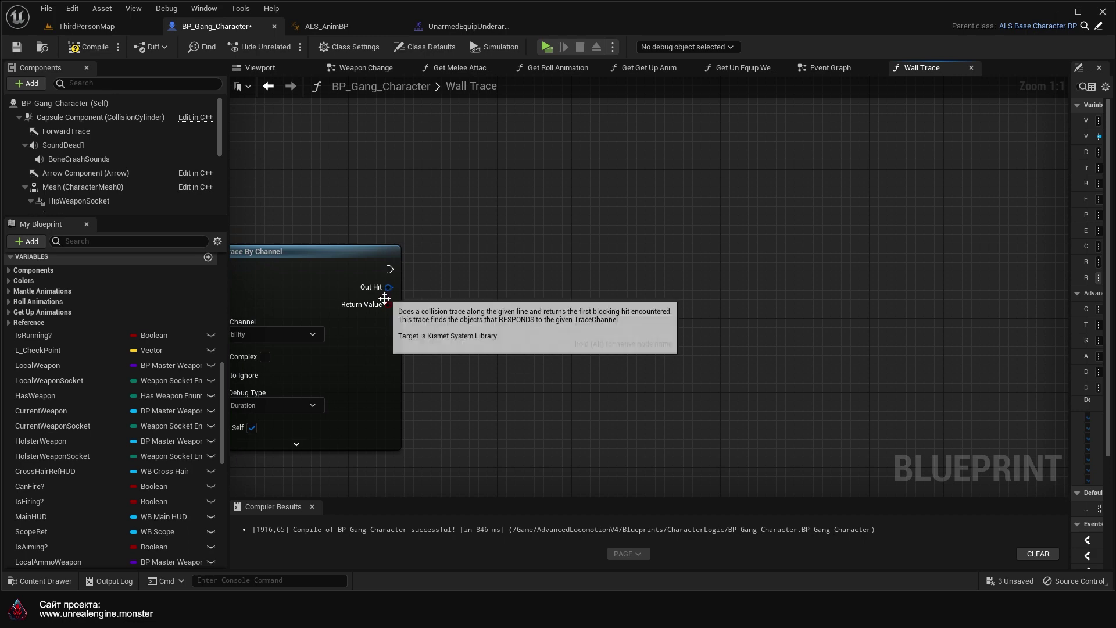
pyautogui.moveTo(387, 303); pyautogui.dragTo(472, 245)
# Step: Place a Branch on the trace result with NearWall? setters on its True and False outputs
pyautogui.click(500, 273)
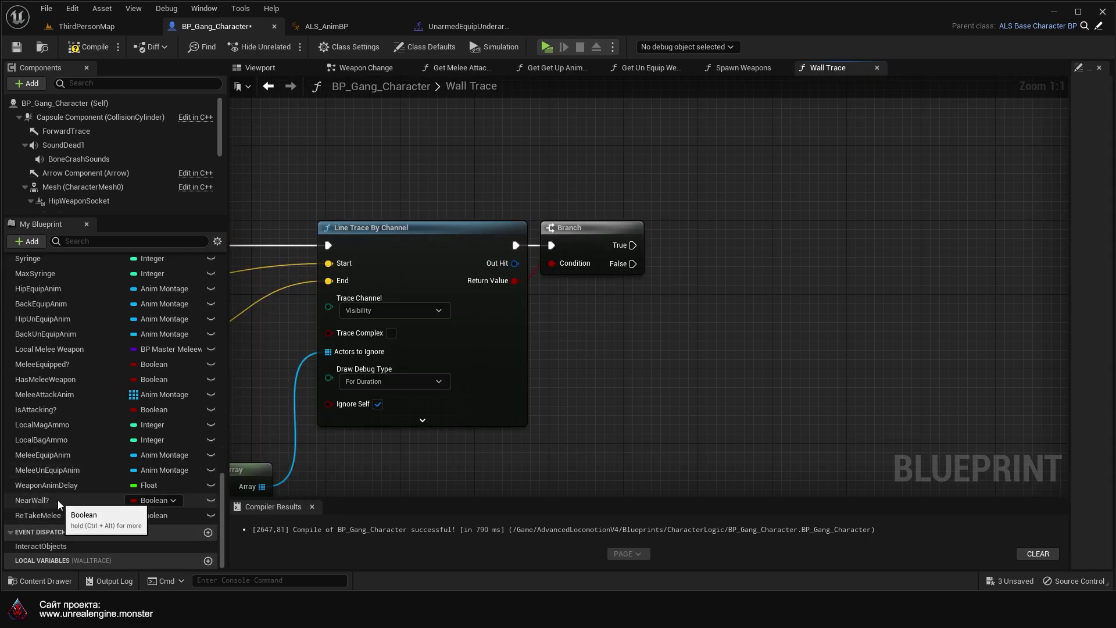
pyautogui.keyDown('alt'); pyautogui.moveTo(60, 502); pyautogui.dragTo(724, 202); pyautogui.keyUp('alt')
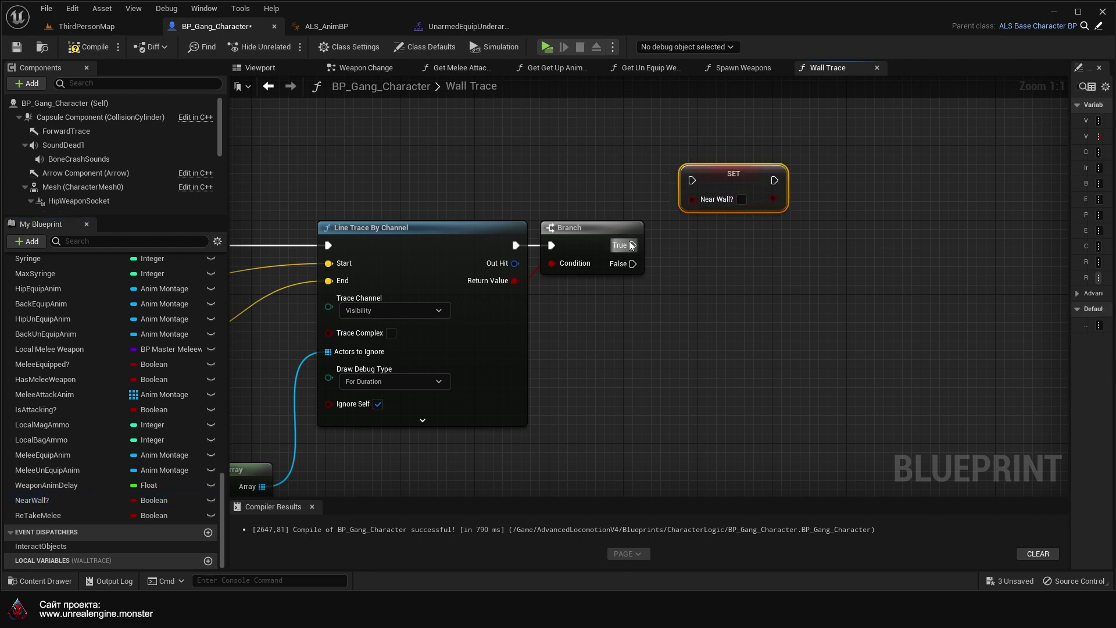
pyautogui.moveTo(632, 245); pyautogui.dragTo(725, 180)
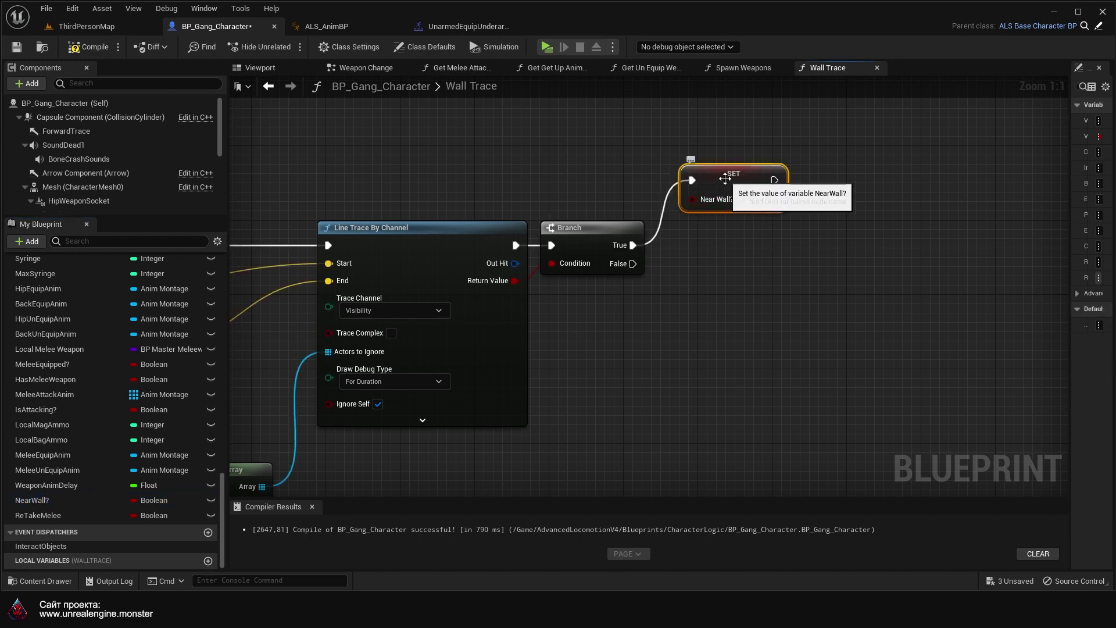
pyautogui.hotkey('ctrl', 'c')
pyautogui.hotkey('ctrl', 'v')
pyautogui.moveTo(721, 312); pyautogui.dragTo(633, 263)
pyautogui.moveTo(755, 312); pyautogui.dragTo(727, 303)
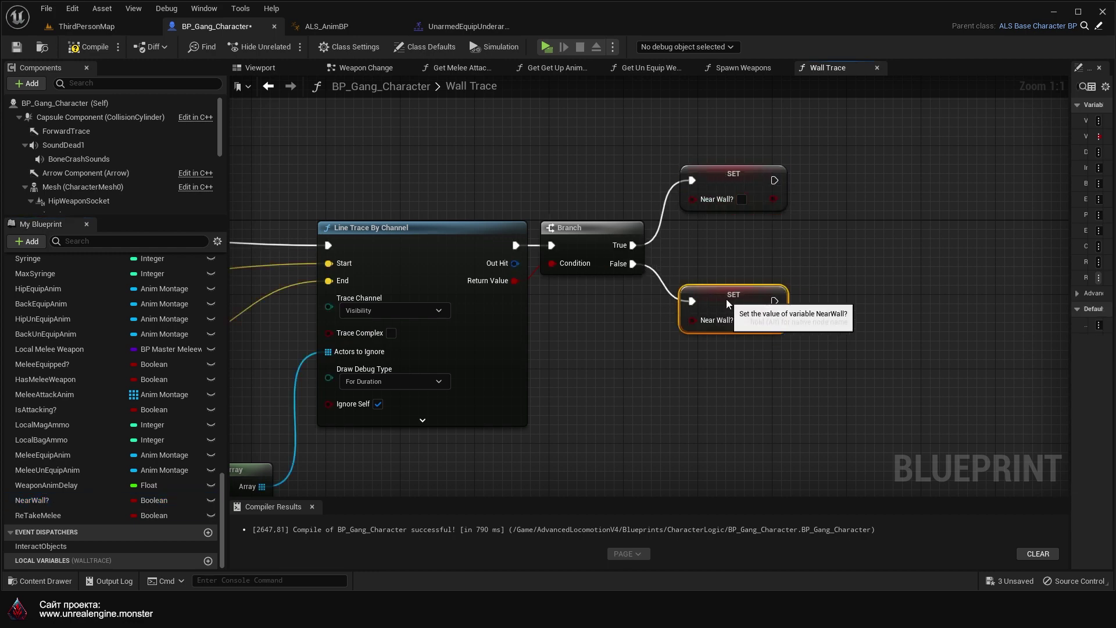
# Step: Tick NearWall? to true on the hit setter and bring in the Is Aiming? variable
pyautogui.click(741, 200)
pyautogui.moveTo(739, 203); pyautogui.dragTo(688, 208, button='right')
pyautogui.scroll(5, 92, 440)
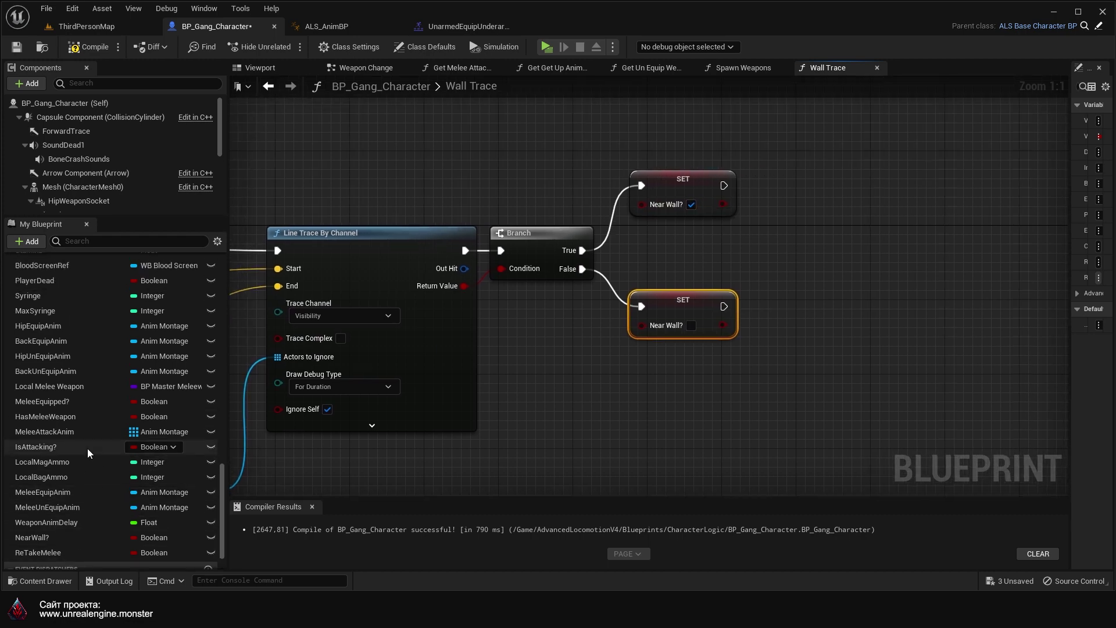
pyautogui.scroll(5, 93, 440)
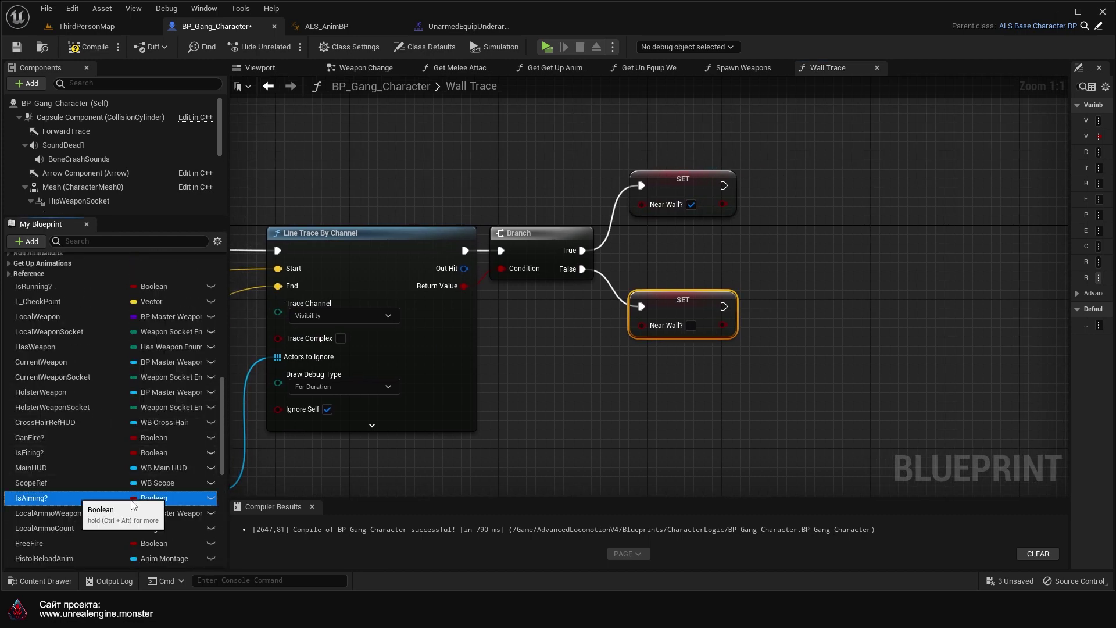
pyautogui.moveTo(87, 498); pyautogui.dragTo(731, 237)
# Step: Branch on Is Aiming? after the true NearWall? setter and call Aim End on True
pyautogui.click(761, 247)
pyautogui.moveTo(875, 256); pyautogui.dragTo(758, 287, button='right')
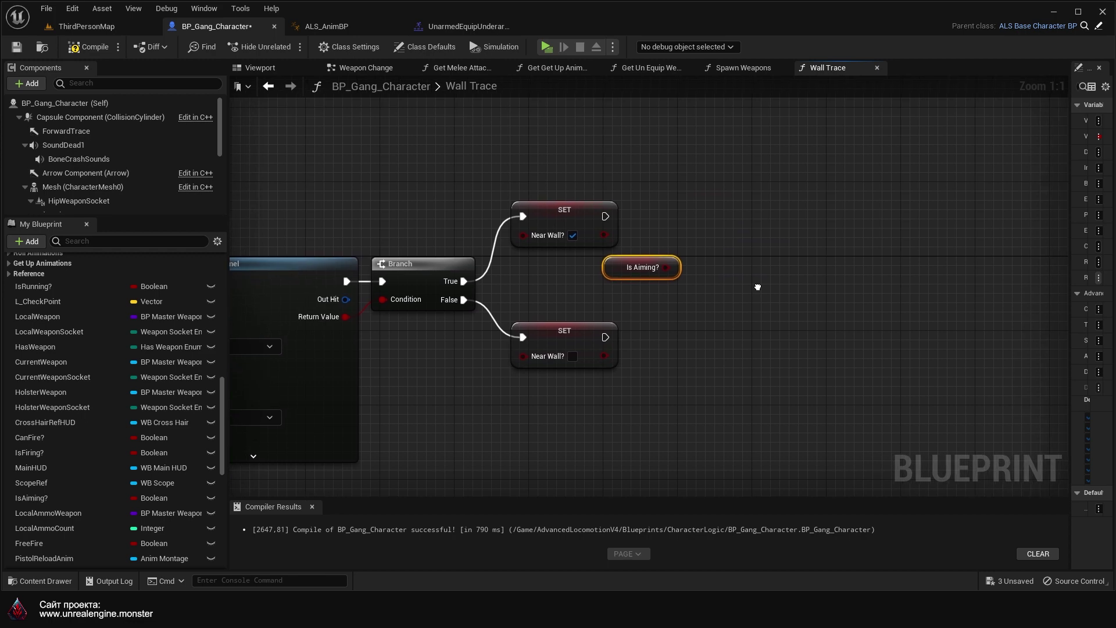
pyautogui.moveTo(709, 202); pyautogui.dragTo(709, 201)
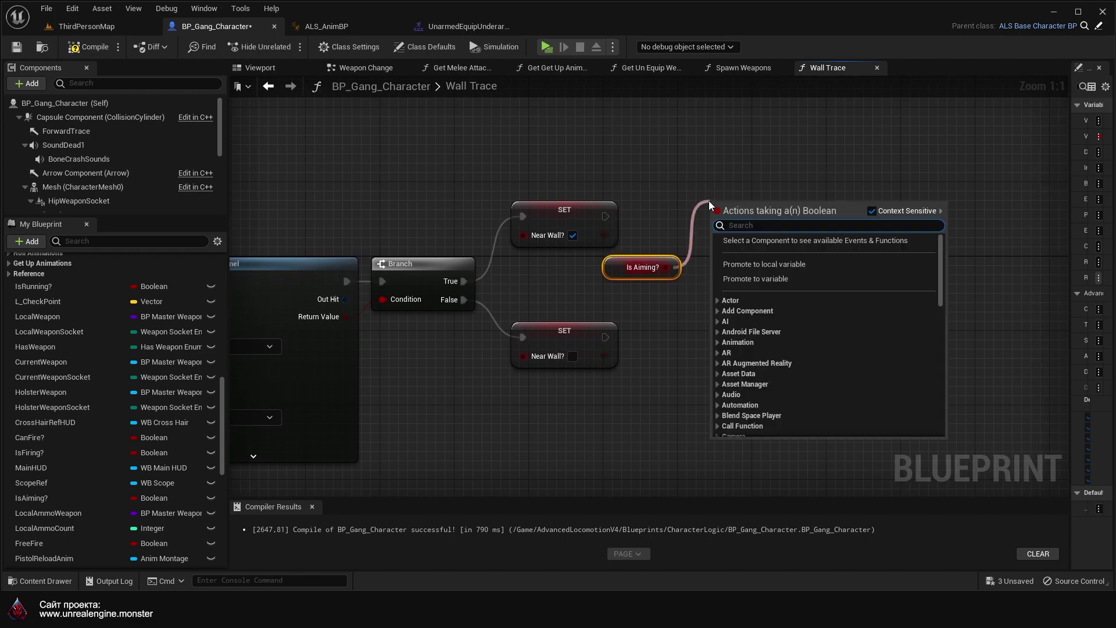
pyautogui.press('Return')
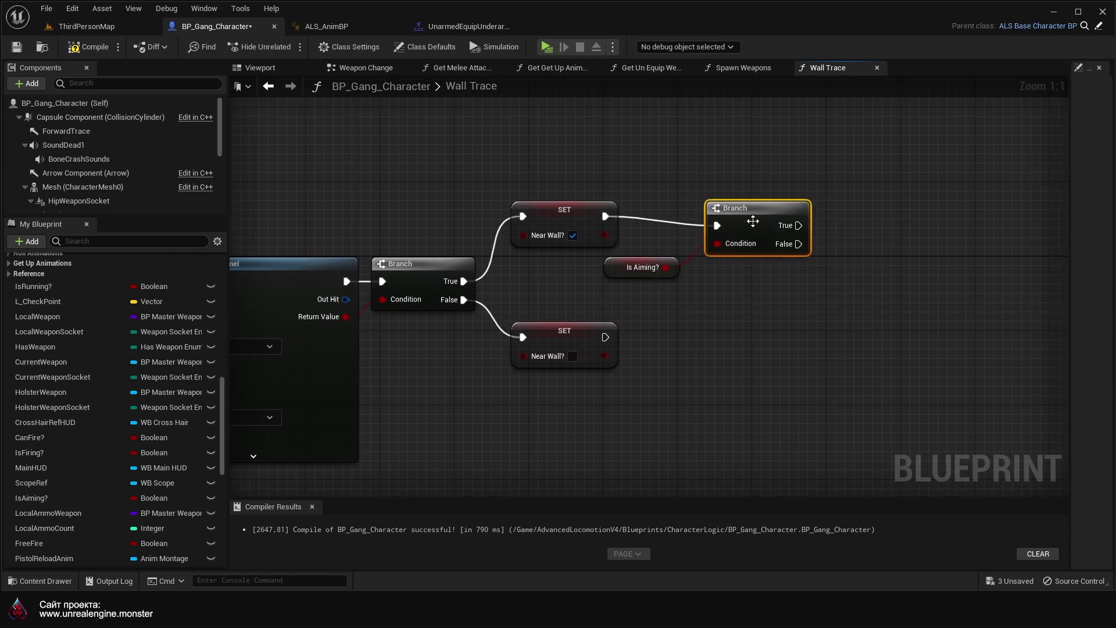
pyautogui.moveTo(808, 241); pyautogui.dragTo(615, 288, button='right')
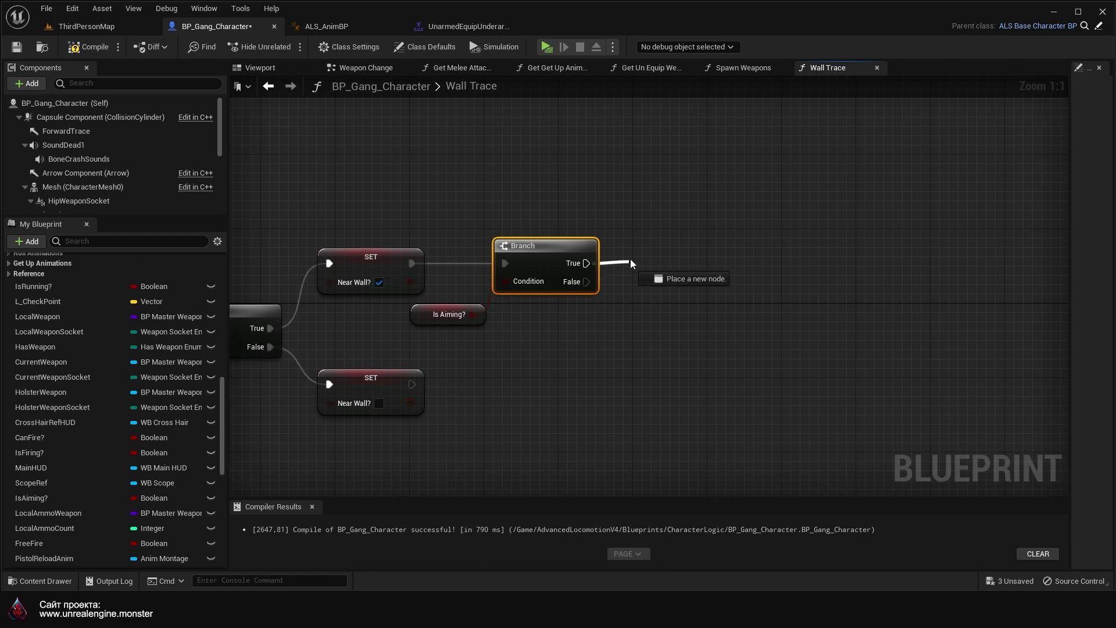
pyautogui.moveTo(597, 262); pyautogui.dragTo(630, 259)
pyautogui.write('aim')
pyautogui.press('Return')
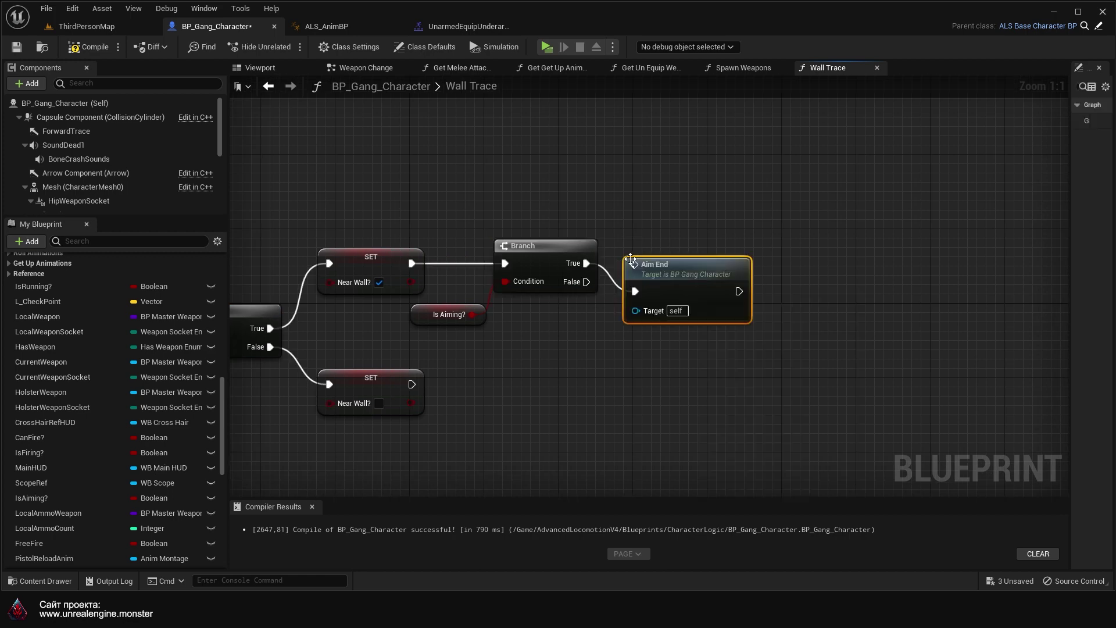
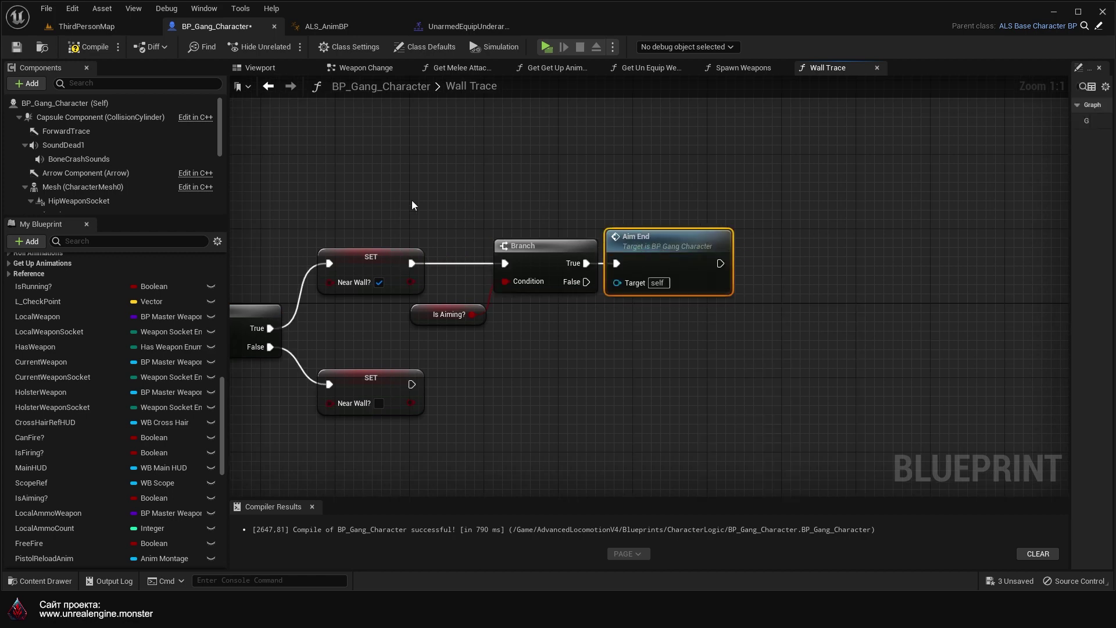
# Step: Save the character blueprint and open the AIMScope collapsed graph
pyautogui.click(17, 49)
pyautogui.moveTo(410, 183); pyautogui.dragTo(591, 185, button='right')
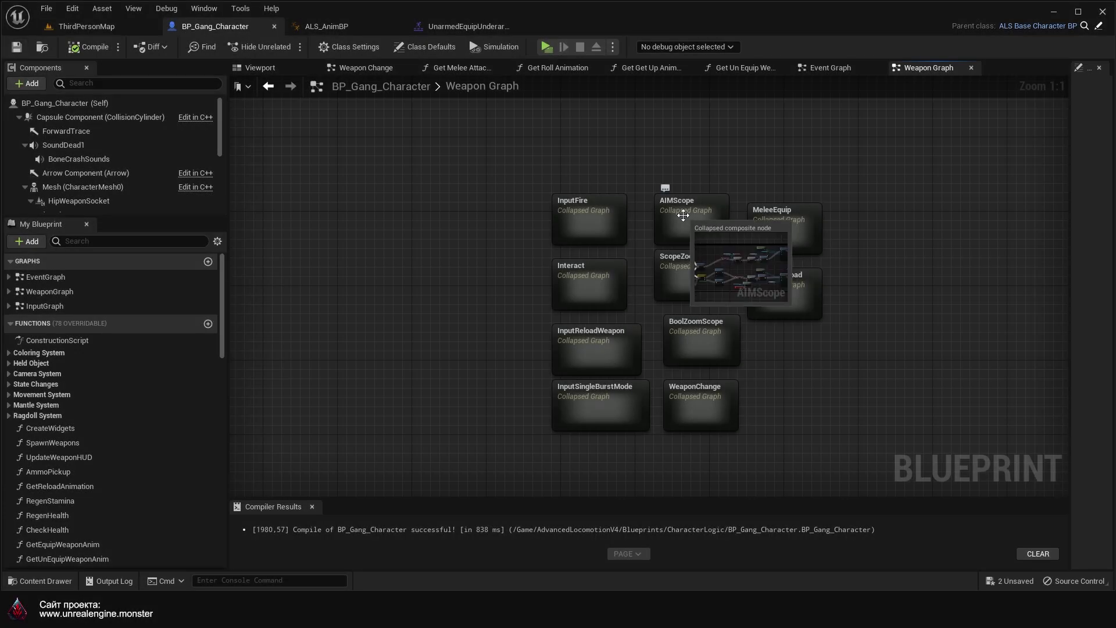
pyautogui.doubleClick(685, 216)
pyautogui.moveTo(587, 267)
pyautogui.mouseDown(button='right')
pyautogui.moveTo(612, 258)
pyautogui.moveTo(637, 154)
pyautogui.mouseUp(button='right')
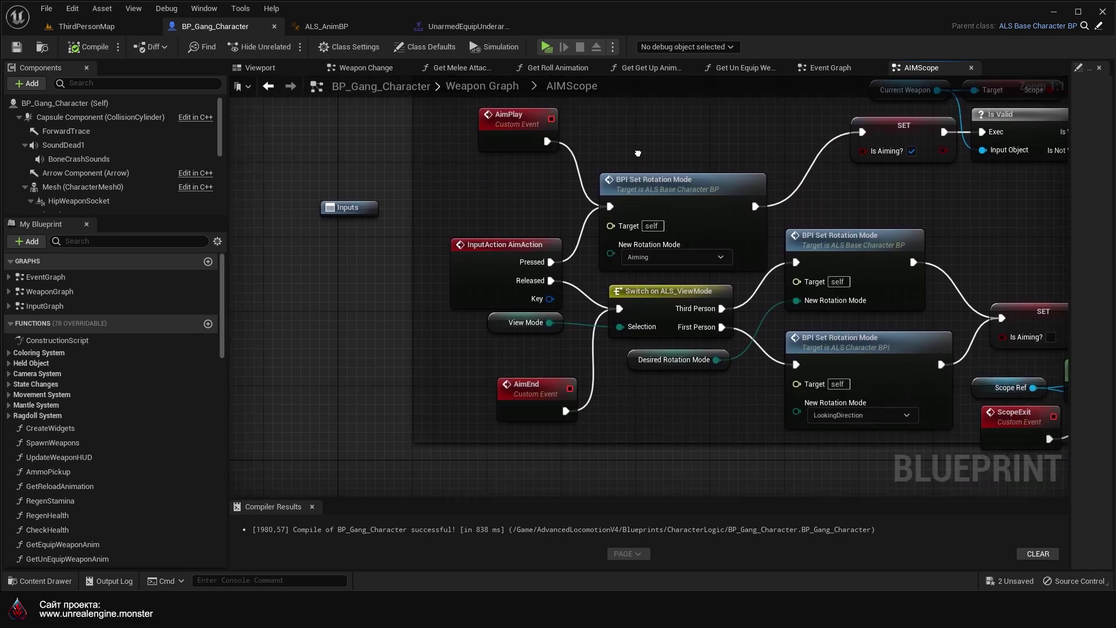
pyautogui.moveTo(637, 153)
pyautogui.mouseDown(button='right')
pyautogui.moveTo(578, 242)
pyautogui.moveTo(443, 185)
pyautogui.mouseUp(button='right')
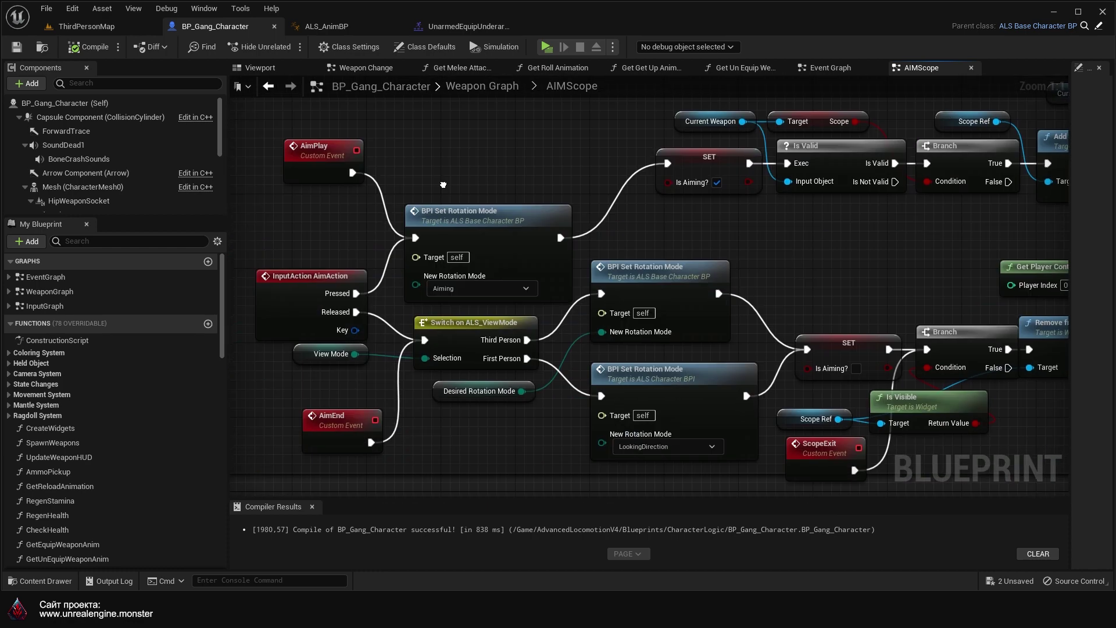
# Step: Rearrange the AIMScope nodes, moving Set Rotation Mode right and the AimPlay event left
pyautogui.moveTo(443, 185); pyautogui.dragTo(451, 352, button='right')
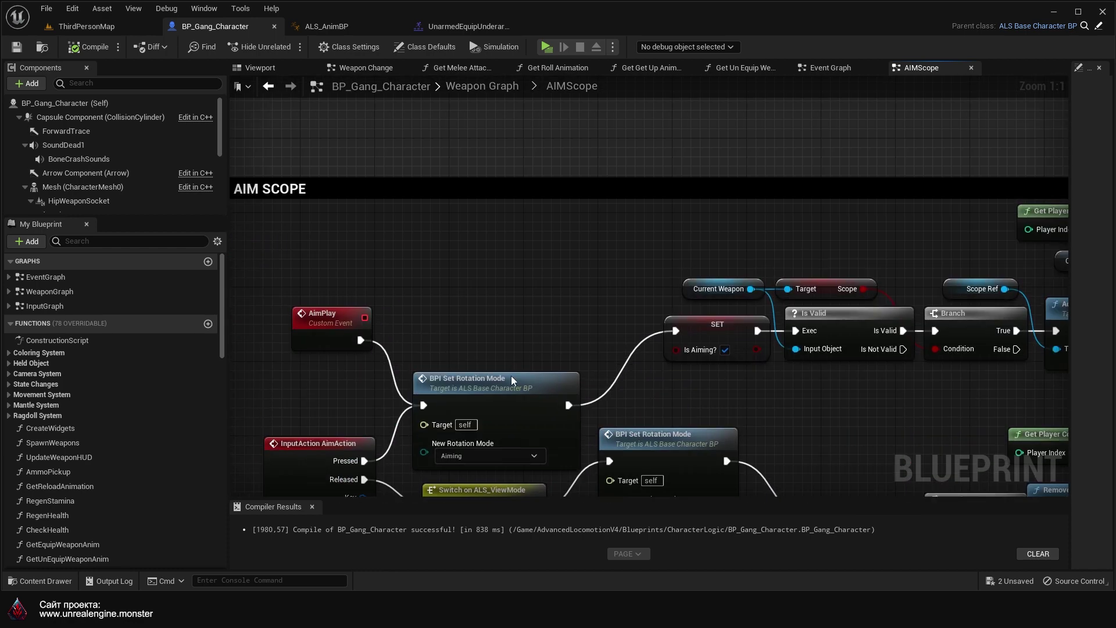
pyautogui.moveTo(498, 399); pyautogui.dragTo(573, 315)
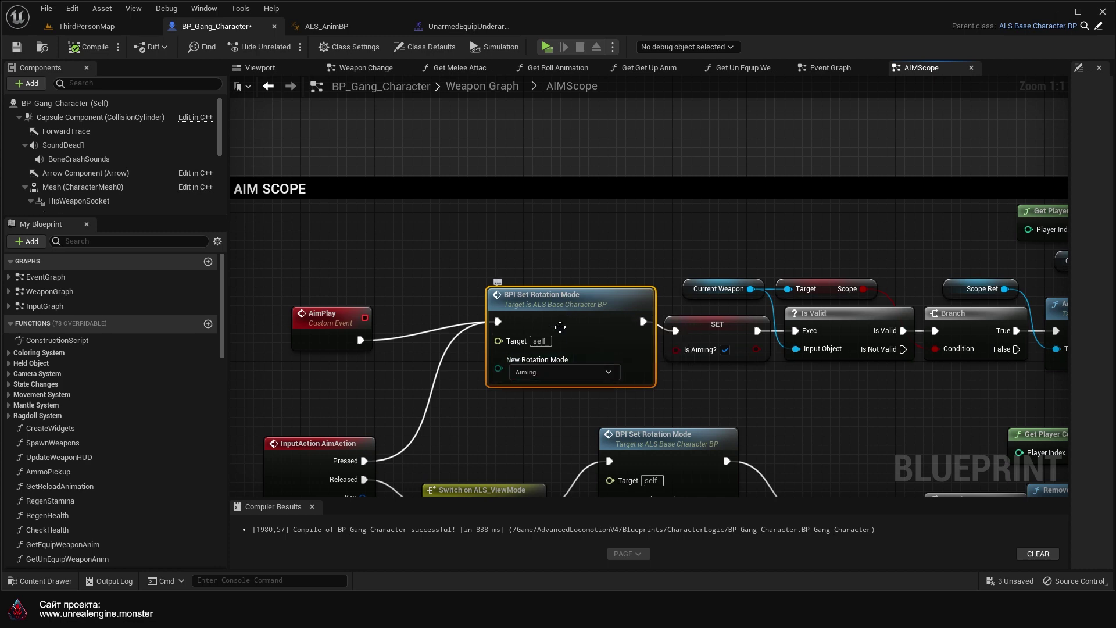
pyautogui.scroll(-7, 494, 340)
pyautogui.moveTo(499, 329); pyautogui.dragTo(389, 333)
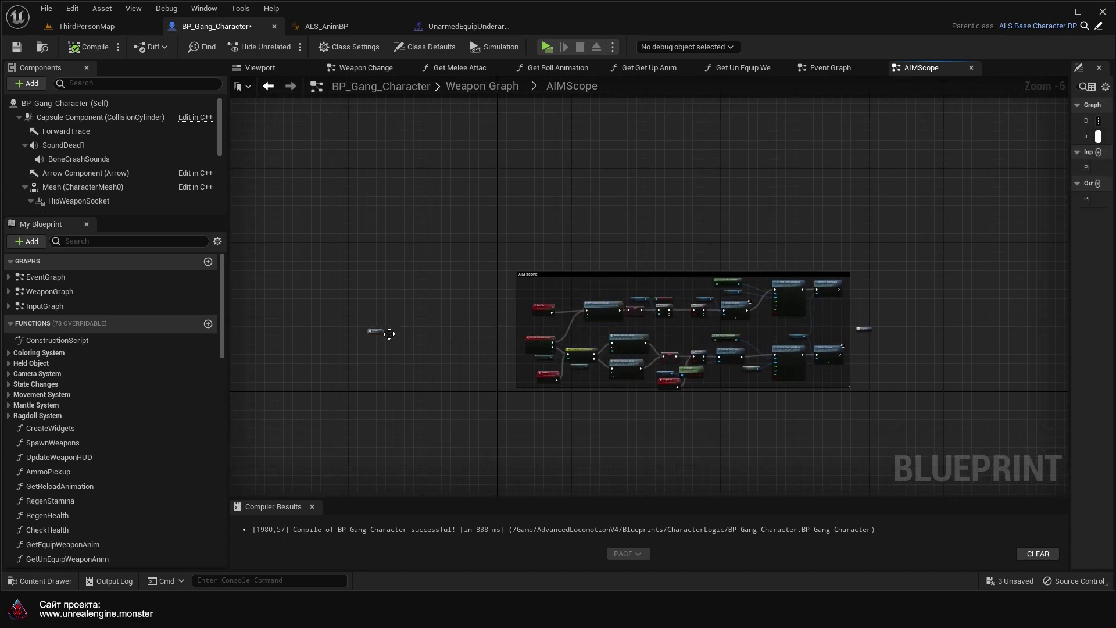
pyautogui.scroll(1, 519, 309)
pyautogui.scroll(1, 518, 308)
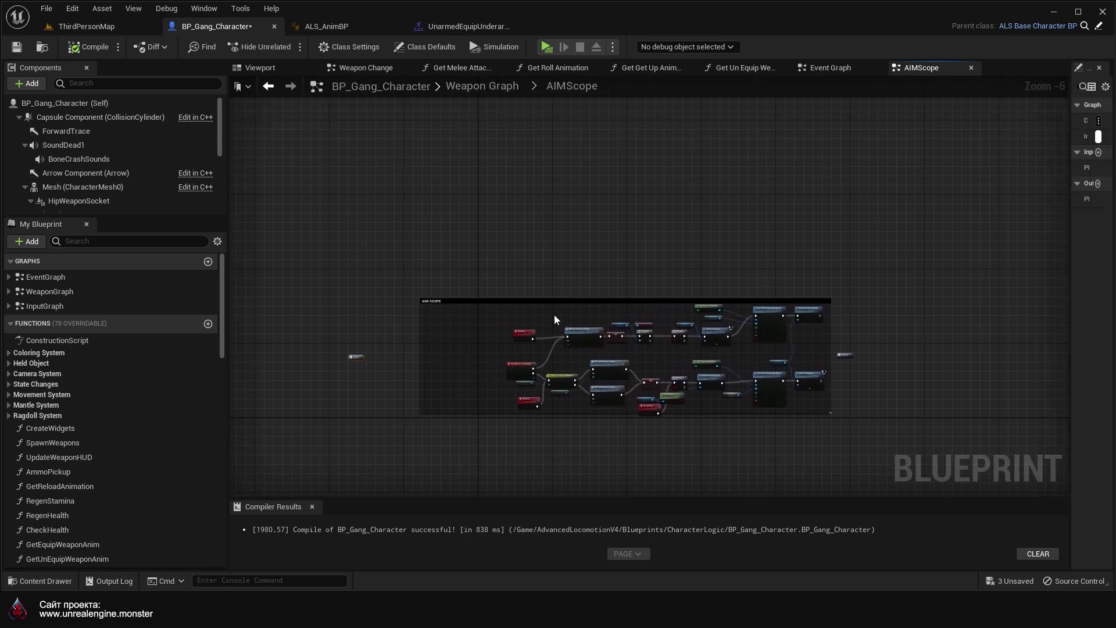
pyautogui.scroll(2, 511, 307)
pyautogui.moveTo(485, 303)
pyautogui.mouseDown()
pyautogui.moveTo(309, 290)
pyautogui.moveTo(321, 309)
pyautogui.mouseUp()
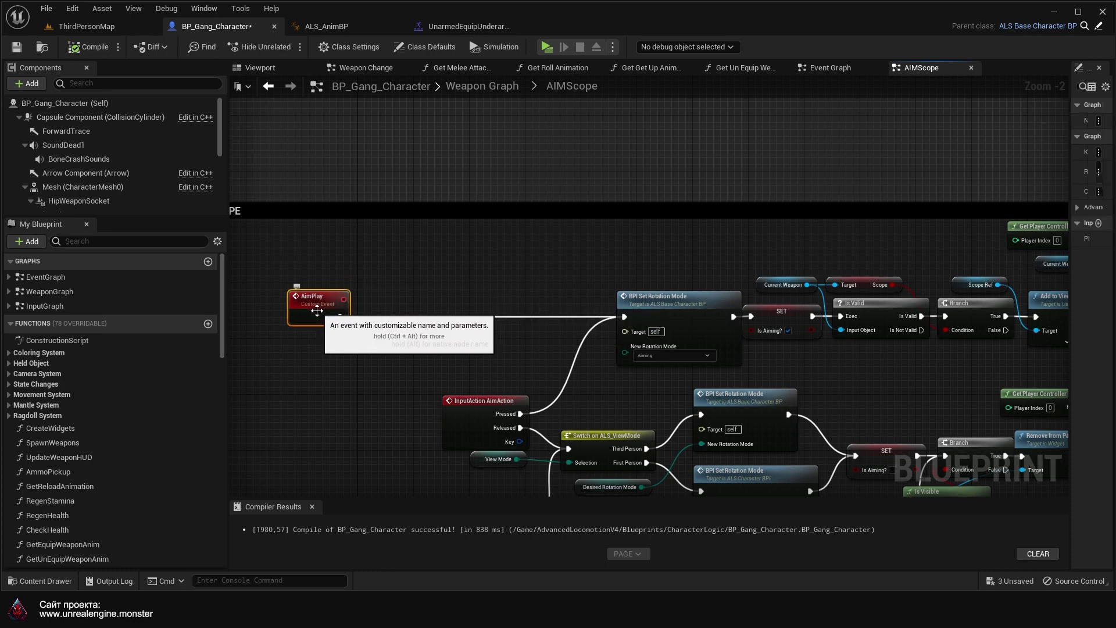
# Step: Add a Melee Equipped? getter beside the AimPlay event
pyautogui.scroll(-5, 141, 459)
pyautogui.scroll(-5, 116, 497)
pyautogui.scroll(-5, 120, 495)
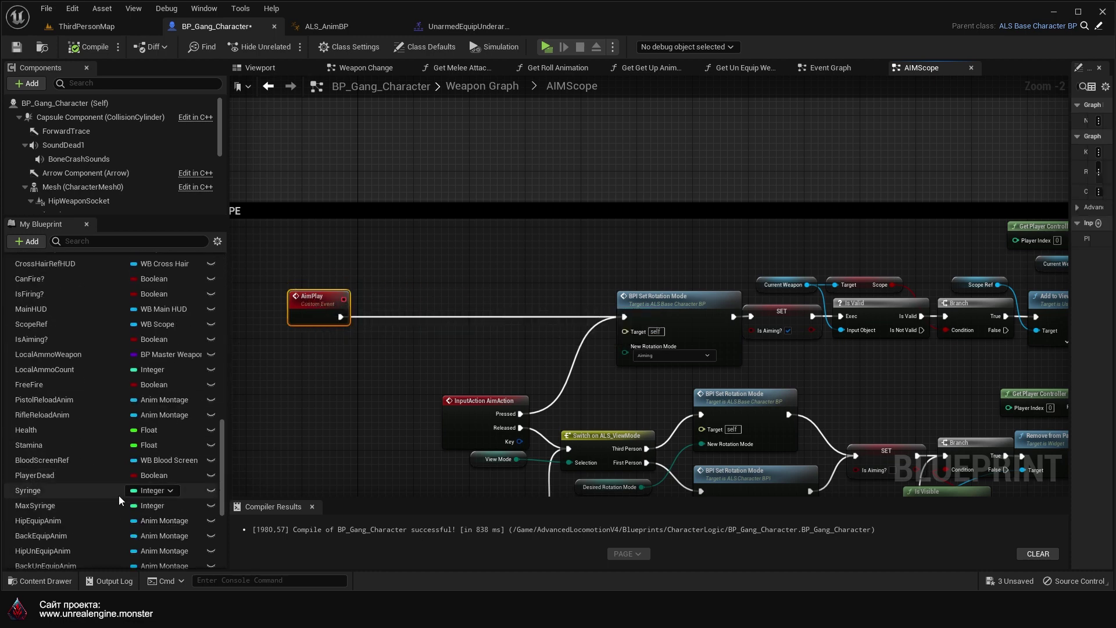
pyautogui.scroll(-4, 119, 498)
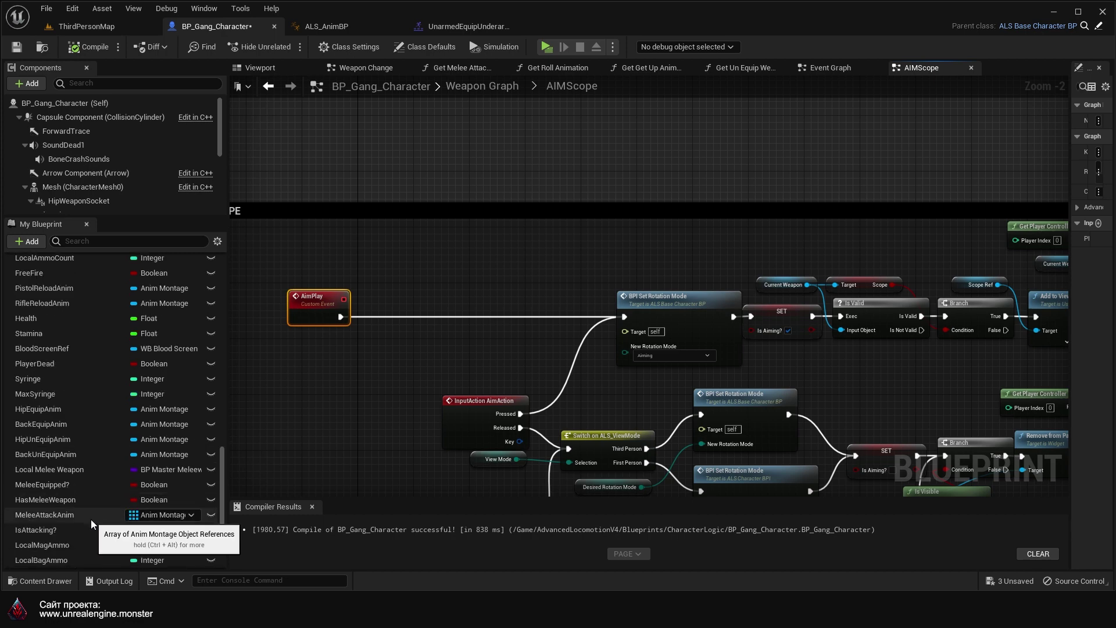
pyautogui.moveTo(89, 484)
pyautogui.mouseDown()
pyautogui.moveTo(298, 348)
pyautogui.moveTo(412, 297)
pyautogui.moveTo(378, 304)
pyautogui.mouseUp()
pyautogui.click(320, 378)
# Step: Wire AimAction Pressed into the Branch and add a second Branch on its False output
pyautogui.moveTo(485, 416); pyautogui.dragTo(274, 416)
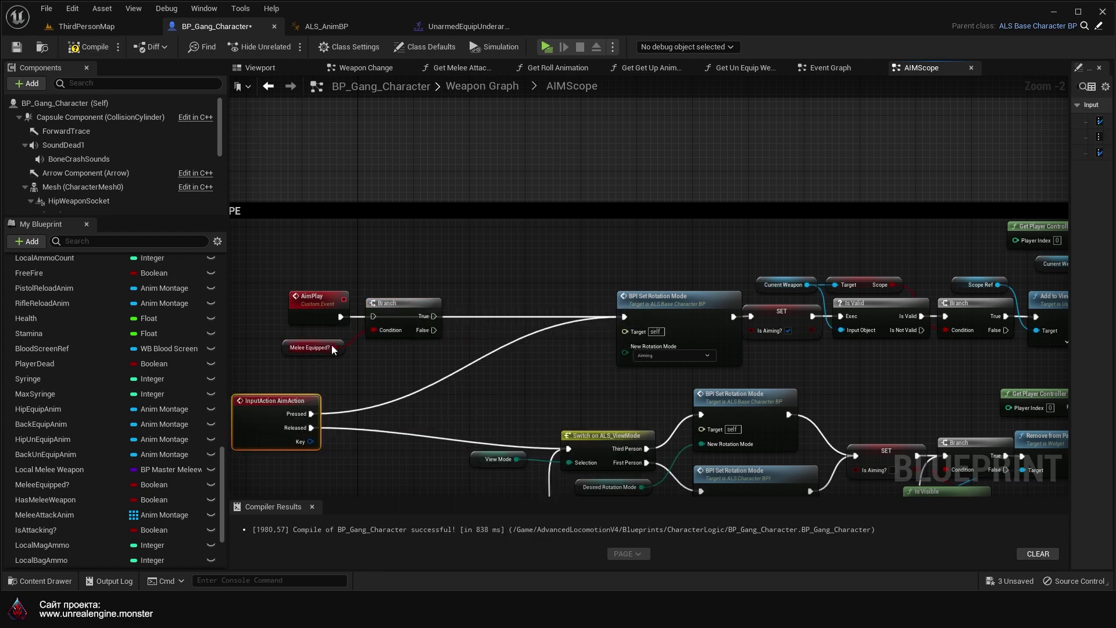
pyautogui.moveTo(457, 323); pyautogui.dragTo(471, 271, button='right')
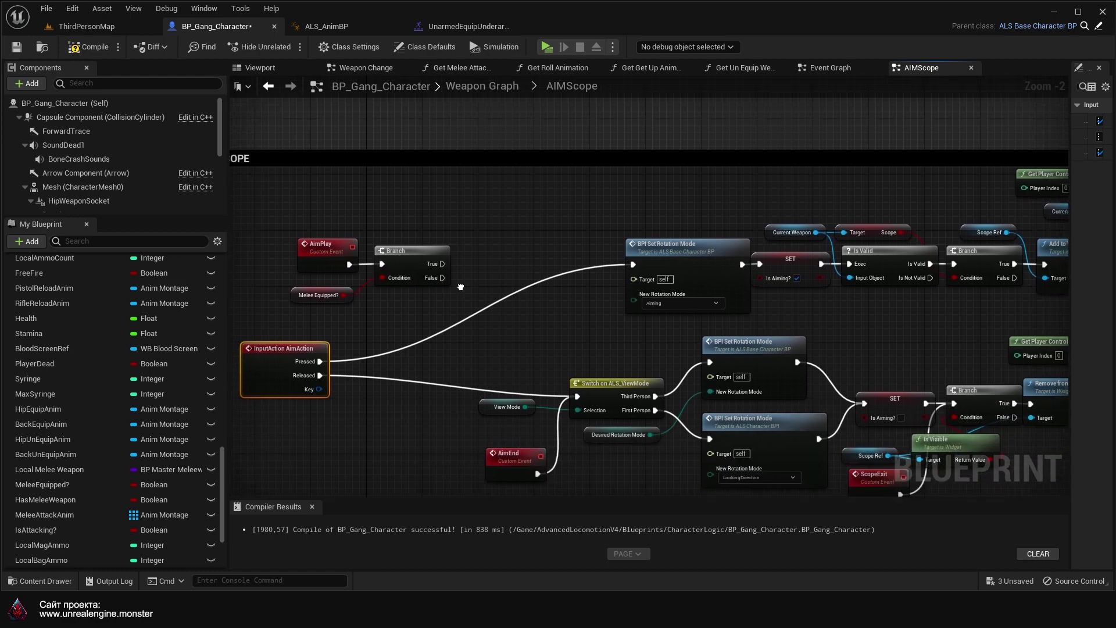
pyautogui.moveTo(325, 360); pyautogui.dragTo(387, 263)
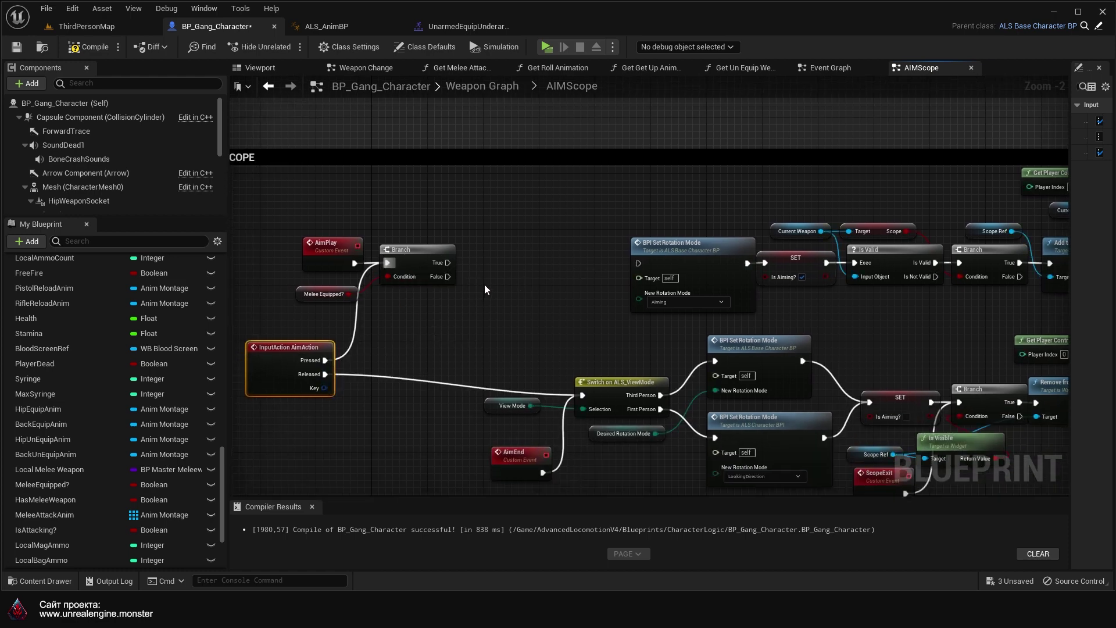
pyautogui.moveTo(484, 284); pyautogui.dragTo(485, 329, button='right')
pyautogui.moveTo(447, 322); pyautogui.dragTo(499, 319)
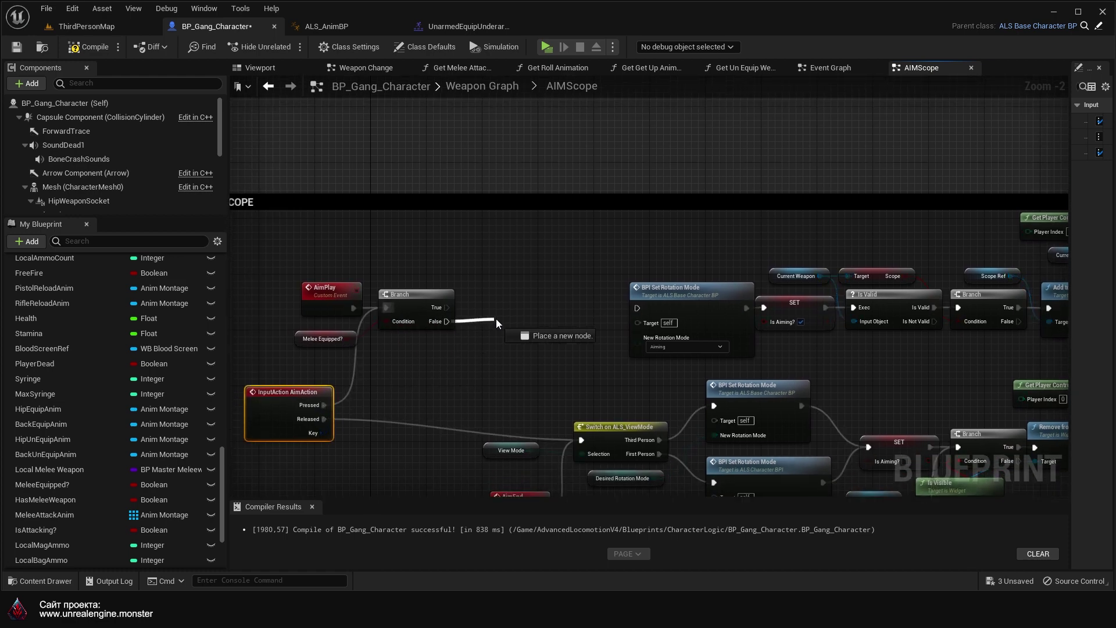
pyautogui.click(498, 318)
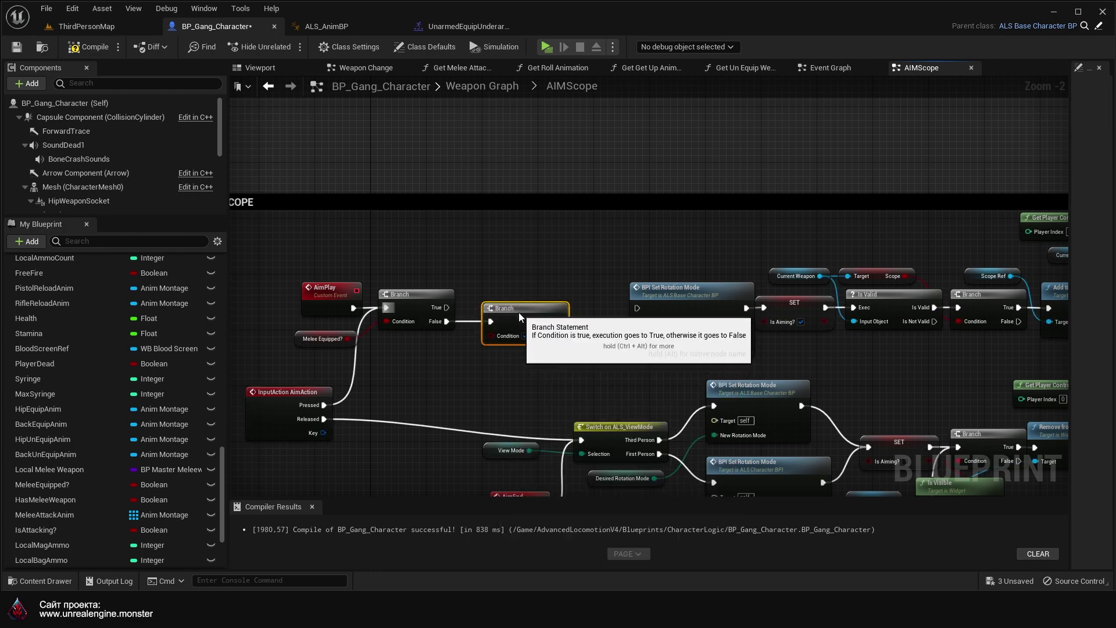
# Step: Use Near Wall? as the second Branch's condition, route its False to BPI Set Rotation Mode, and compile
pyautogui.scroll(-3, 94, 514)
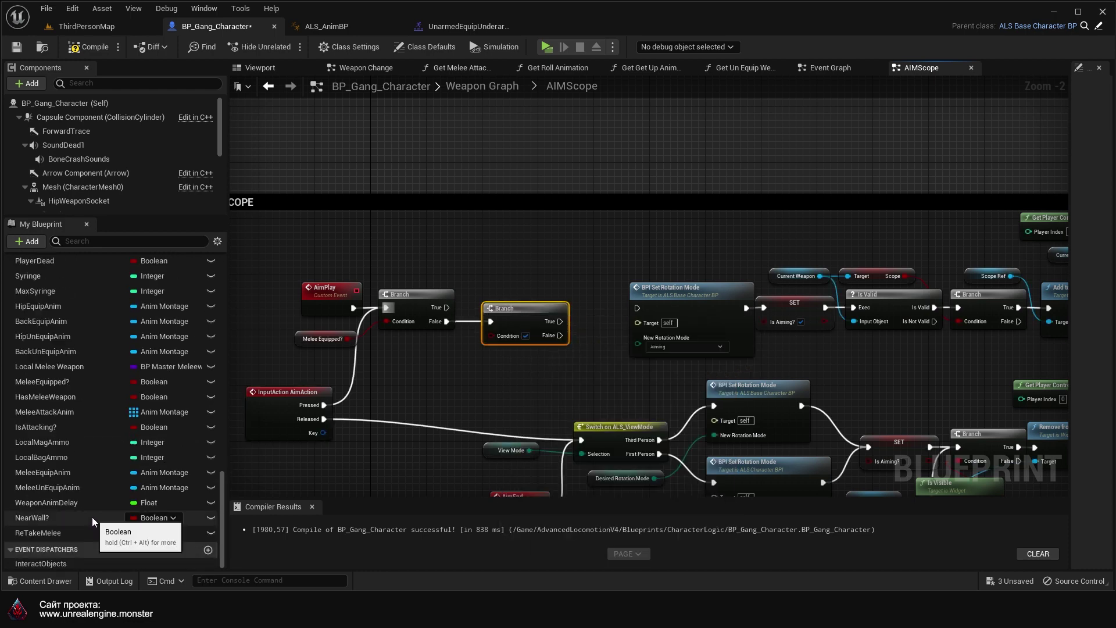
pyautogui.moveTo(86, 517); pyautogui.dragTo(490, 335)
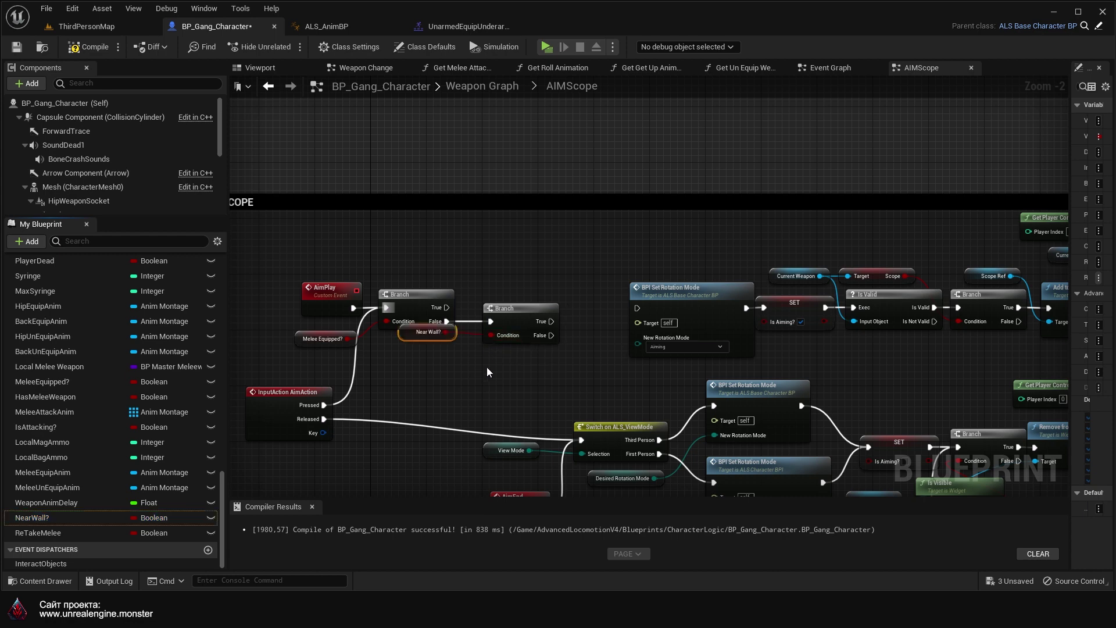
pyautogui.moveTo(511, 369); pyautogui.dragTo(445, 358, button='right')
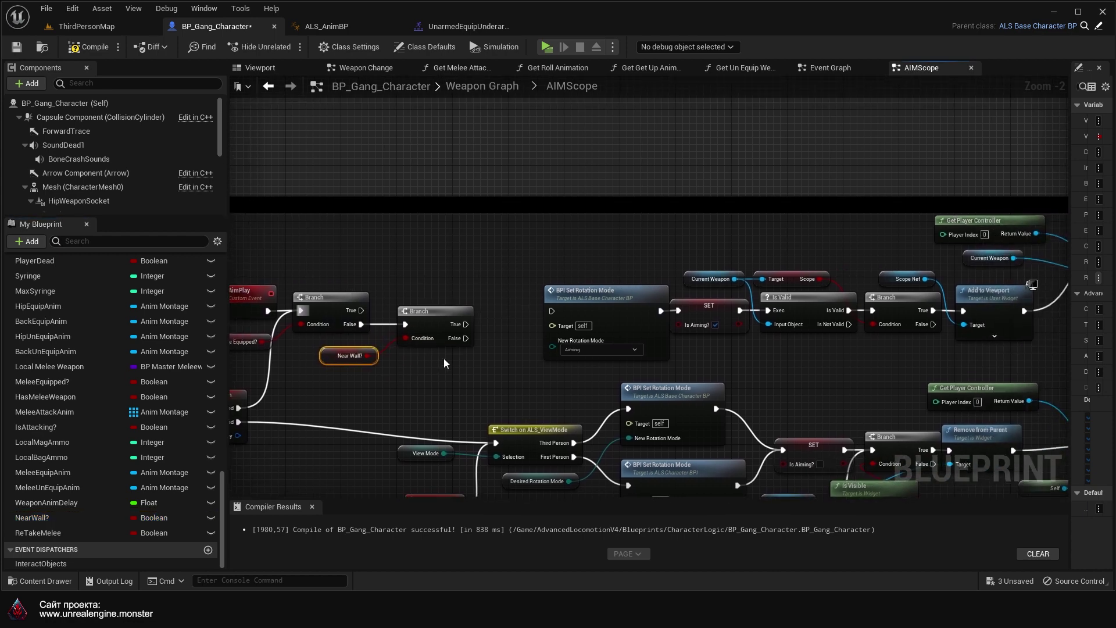
pyautogui.moveTo(464, 338); pyautogui.dragTo(548, 311)
pyautogui.moveTo(475, 403); pyautogui.dragTo(641, 388, button='right')
pyautogui.moveTo(371, 352)
pyautogui.mouseDown()
pyautogui.moveTo(595, 295)
pyautogui.moveTo(581, 275)
pyautogui.mouseUp()
pyautogui.click(598, 378)
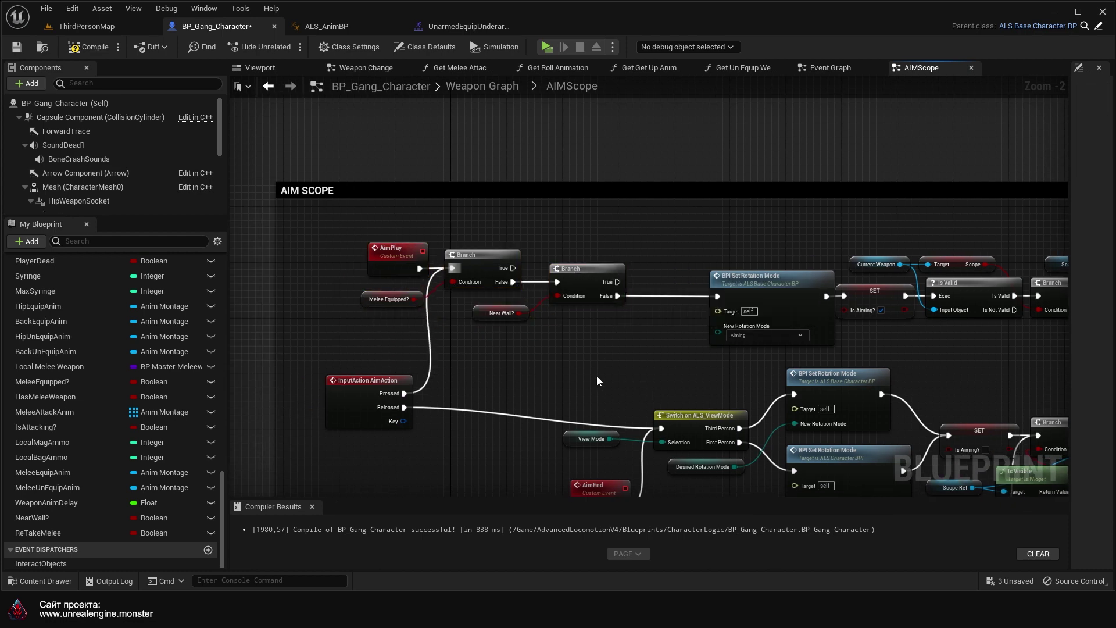
pyautogui.moveTo(596, 375)
pyautogui.mouseDown(button='right')
pyautogui.moveTo(550, 325)
pyautogui.moveTo(770, 353)
pyautogui.mouseUp(button='right')
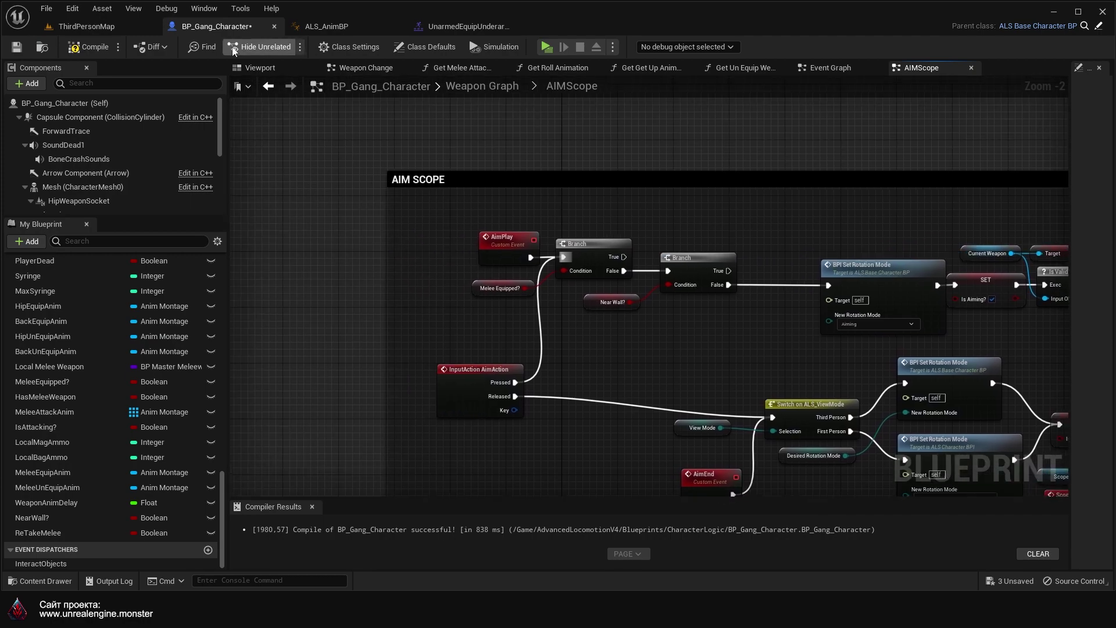
pyautogui.click(92, 51)
pyautogui.click(482, 87)
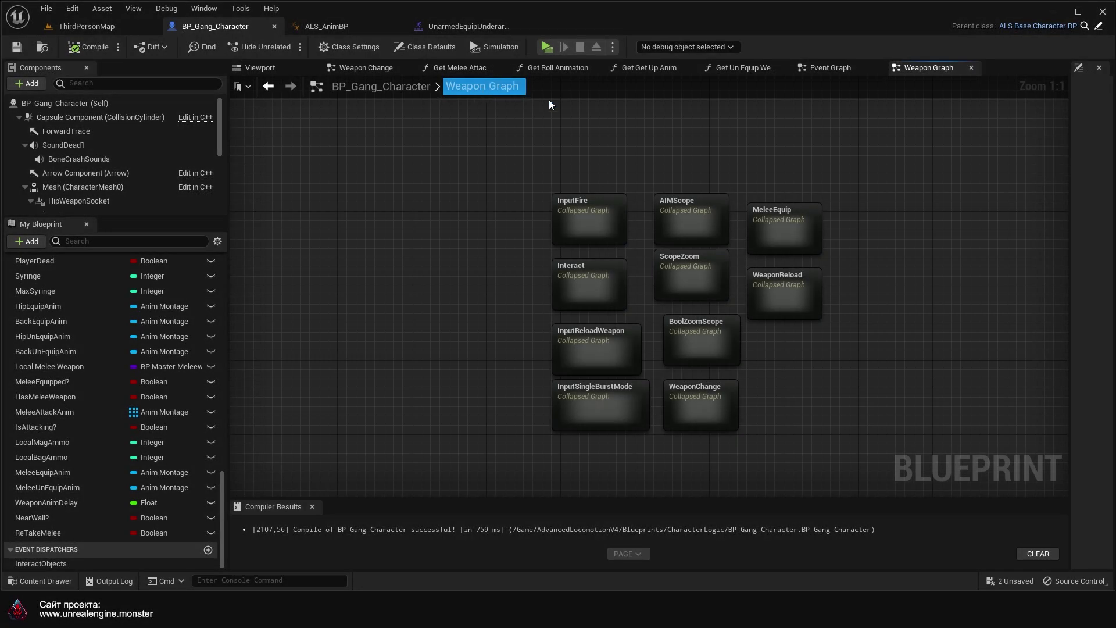
# Step: In the InputFire graph, shift the aiming branch and Aim Play nodes right to make room
pyautogui.doubleClick(581, 221)
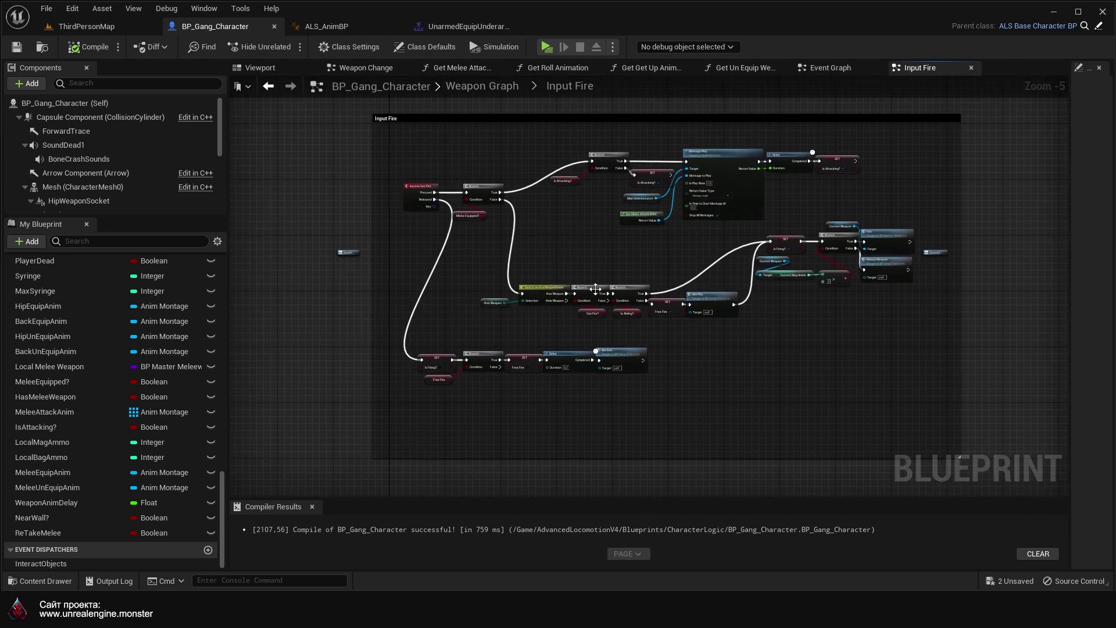
pyautogui.scroll(3, 601, 265)
pyautogui.scroll(3, 550, 207)
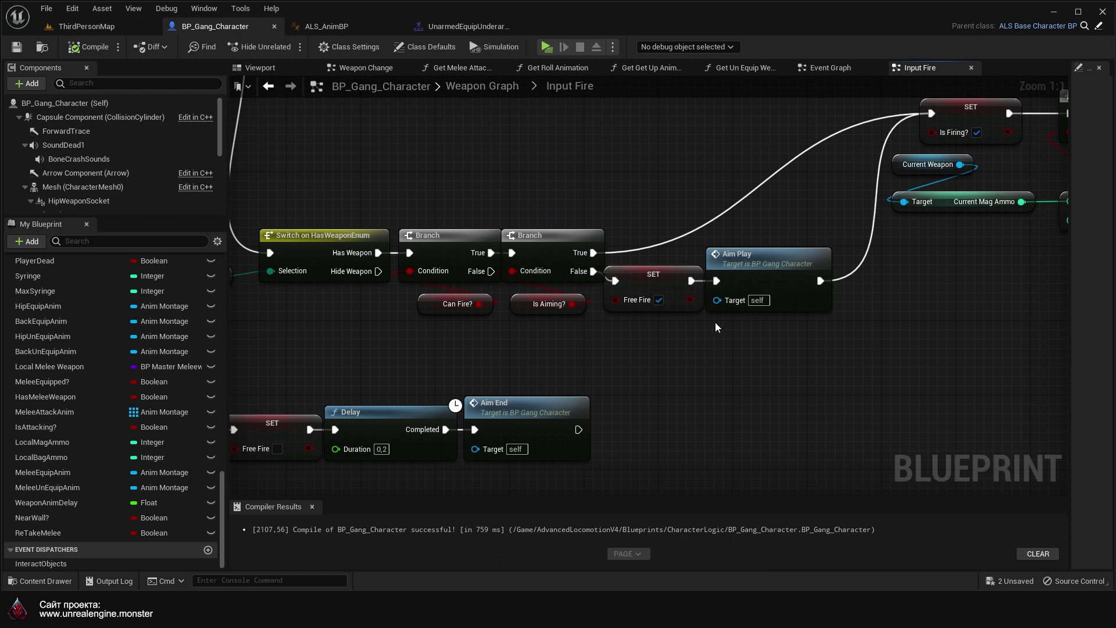
pyautogui.moveTo(564, 318)
pyautogui.mouseDown()
pyautogui.moveTo(756, 250)
pyautogui.moveTo(881, 267)
pyautogui.mouseUp()
pyautogui.moveTo(490, 254); pyautogui.dragTo(561, 275, button='right')
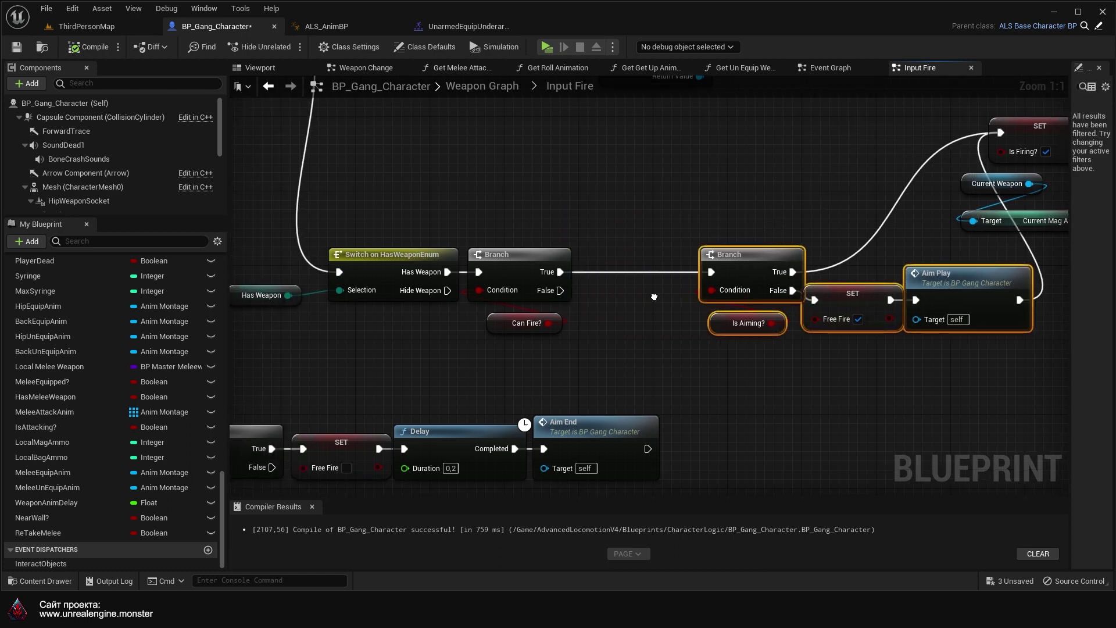
# Step: Insert a Near Wall? Branch after Can Fire?, continue from its False output, and save
pyautogui.moveTo(564, 272)
pyautogui.mouseDown()
pyautogui.moveTo(616, 279)
pyautogui.moveTo(607, 273)
pyautogui.mouseUp()
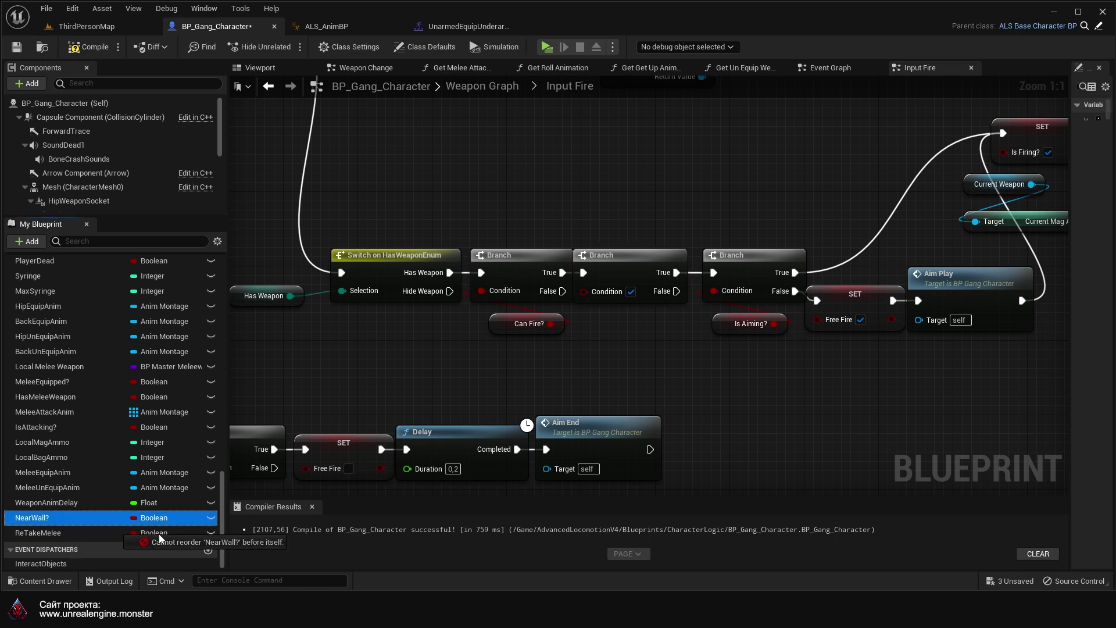
pyautogui.moveTo(35, 517)
pyautogui.mouseDown()
pyautogui.moveTo(500, 288)
pyautogui.moveTo(574, 326)
pyautogui.mouseUp()
pyautogui.moveTo(697, 369); pyautogui.dragTo(583, 382, button='right')
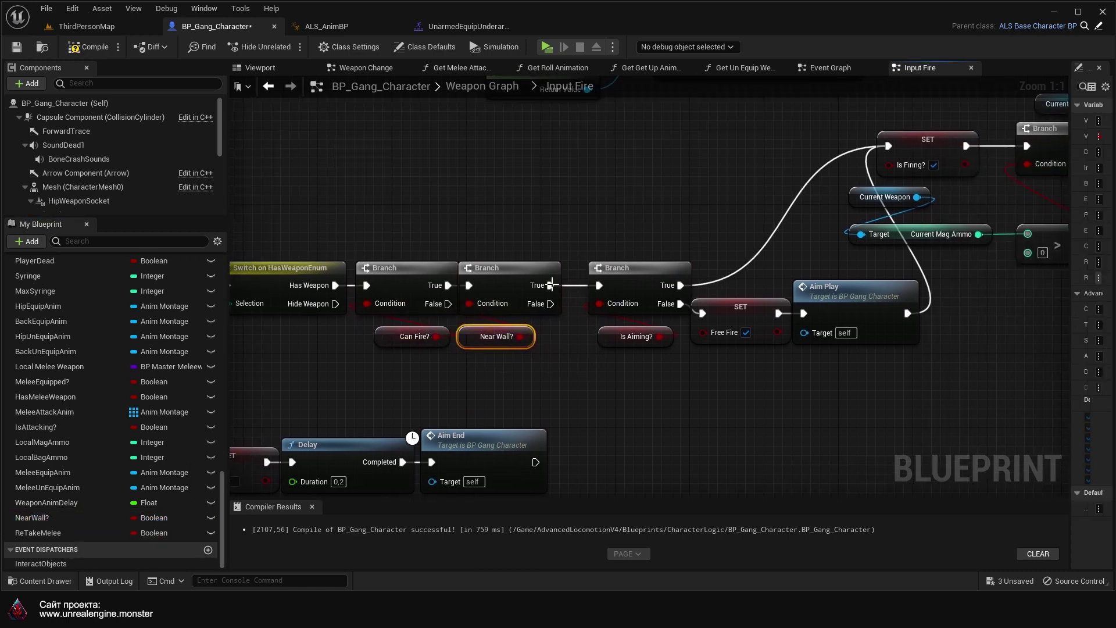
pyautogui.keyDown('ctrl'); pyautogui.moveTo(550, 285); pyautogui.dragTo(549, 304); pyautogui.keyUp('ctrl')
pyautogui.click(17, 48)
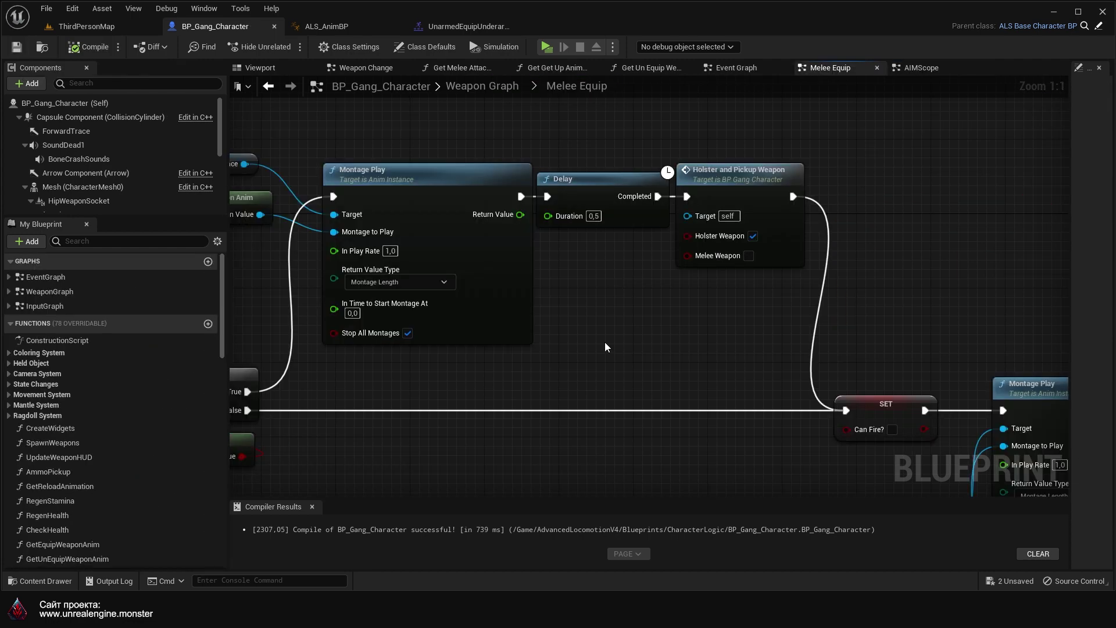
# Step: In the Tick graph, call Wall Trace right after Check Health, save, and start a play test
pyautogui.doubleClick(45, 278)
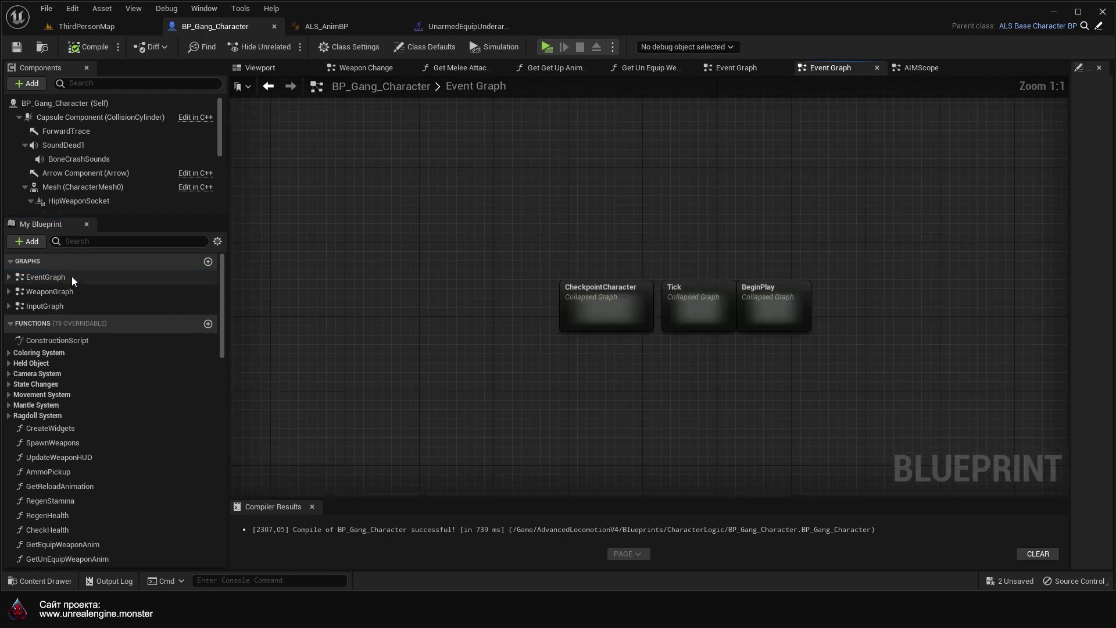
pyautogui.doubleClick(536, 293)
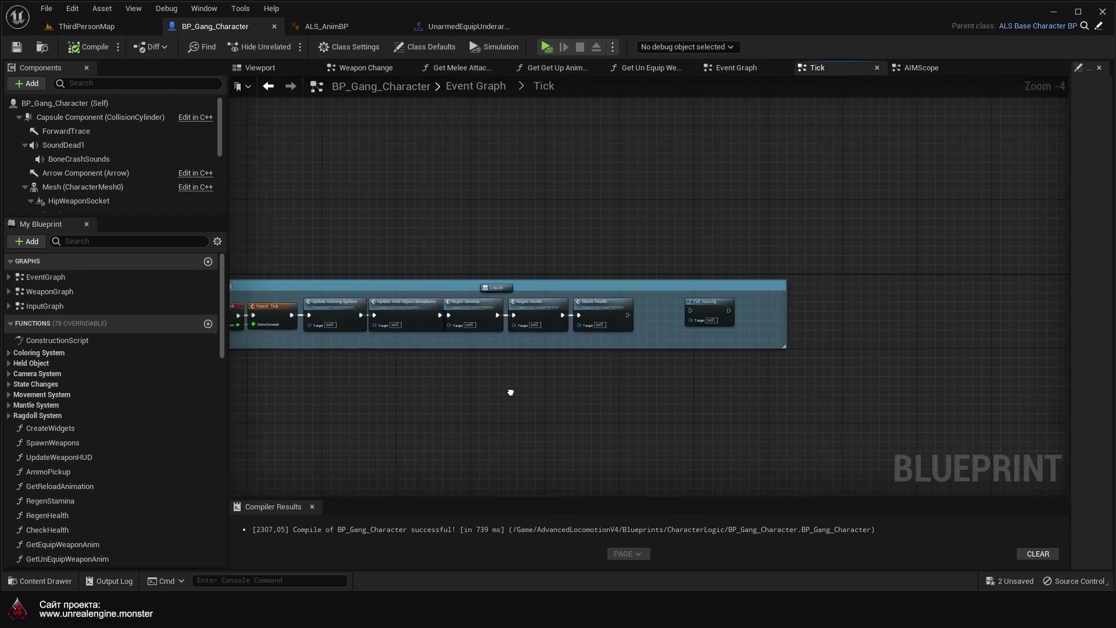
pyautogui.scroll(3, 532, 407)
pyautogui.moveTo(843, 284); pyautogui.dragTo(936, 284)
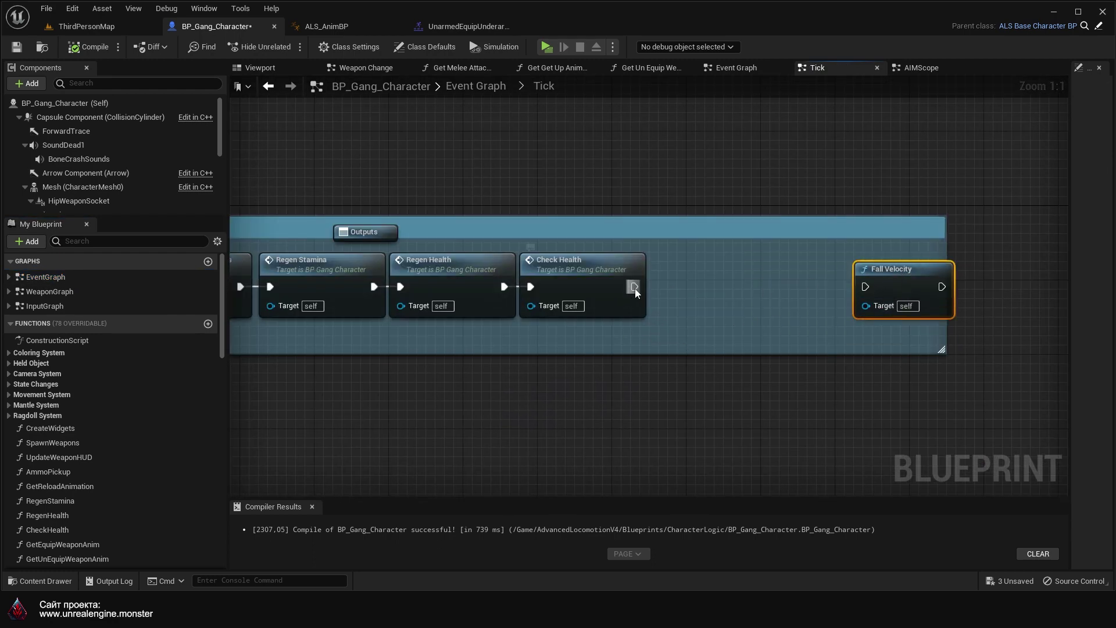
pyautogui.moveTo(635, 288); pyautogui.dragTo(676, 278)
pyautogui.write('wall tr')
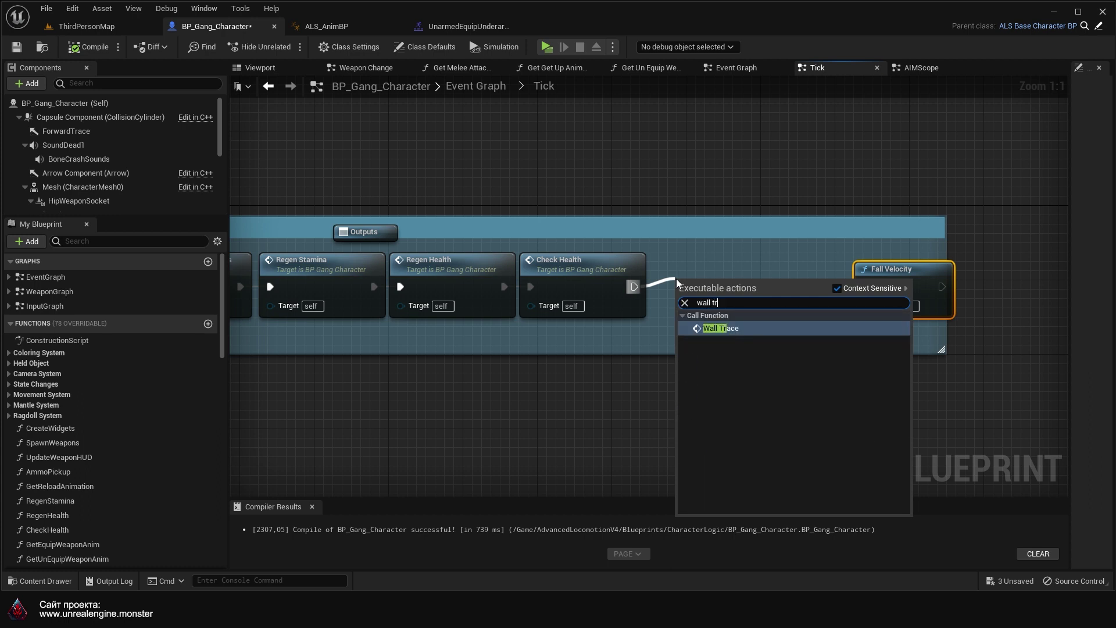
pyautogui.write('ace')
pyautogui.press('Return')
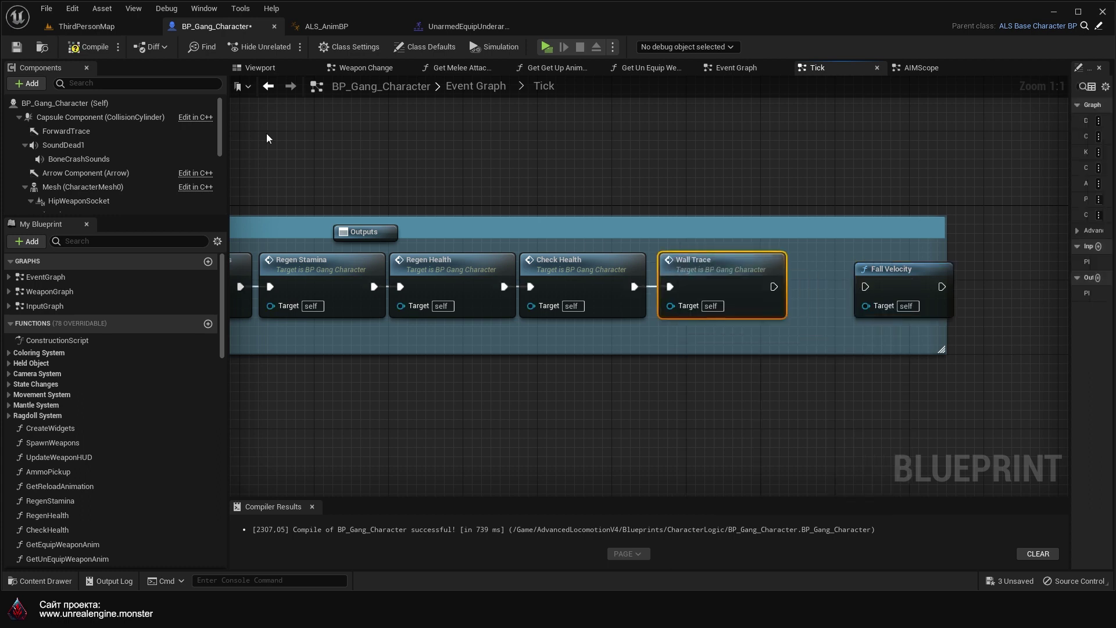
pyautogui.click(19, 47)
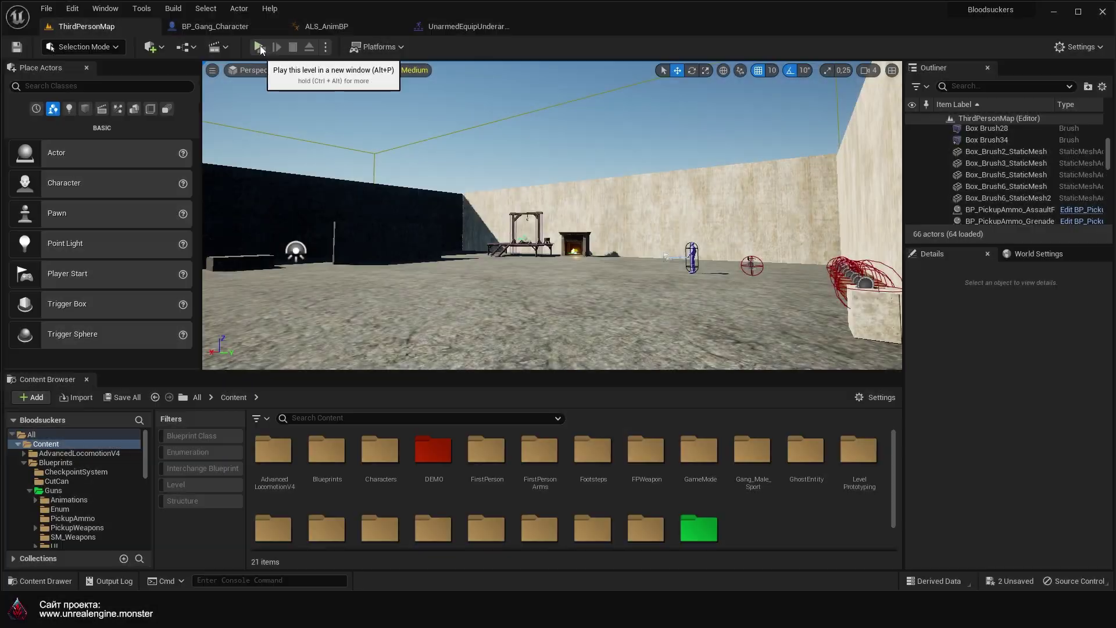
pyautogui.click(259, 47)
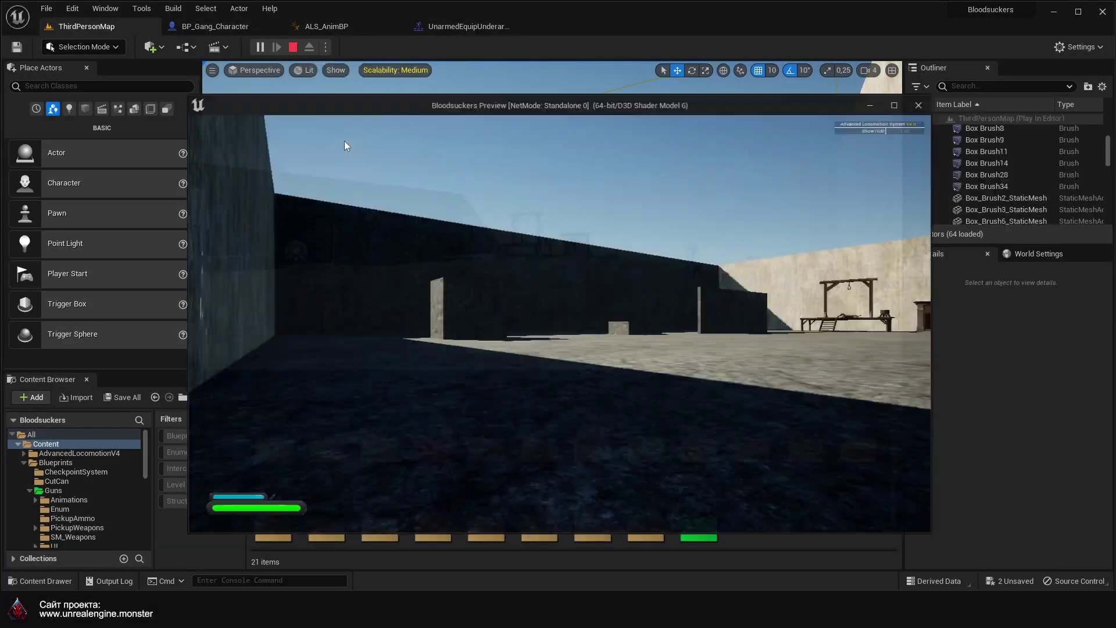
# Step: Pick up the rifle, fire and reload near the wall, then stop the session
pyautogui.press('w')
pyautogui.press('e')
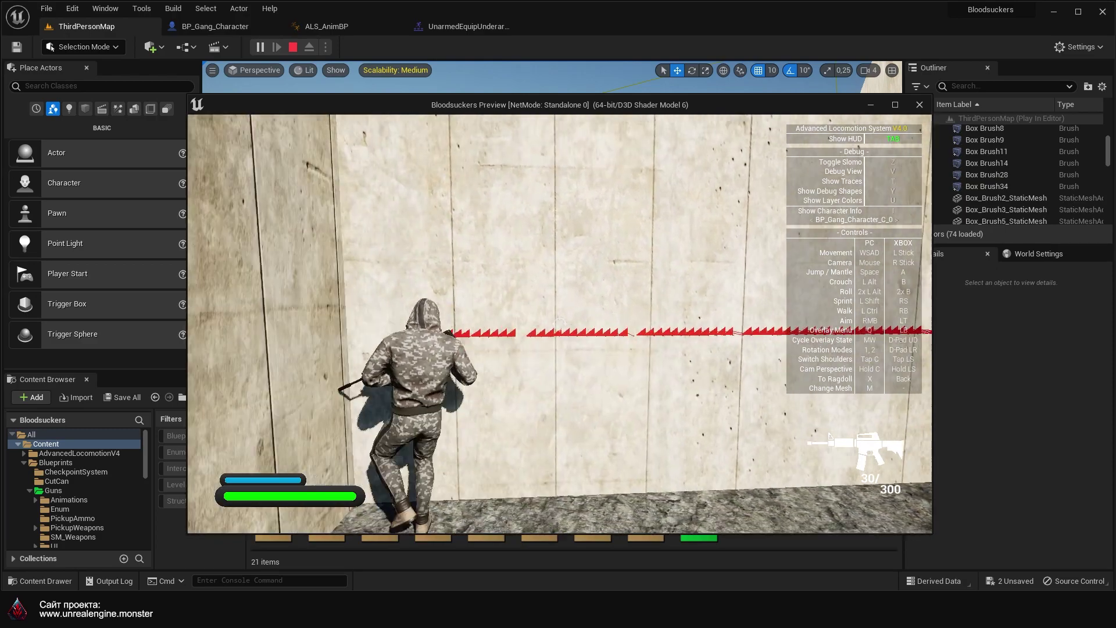
pyautogui.click(560, 324)
pyautogui.click(559, 324)
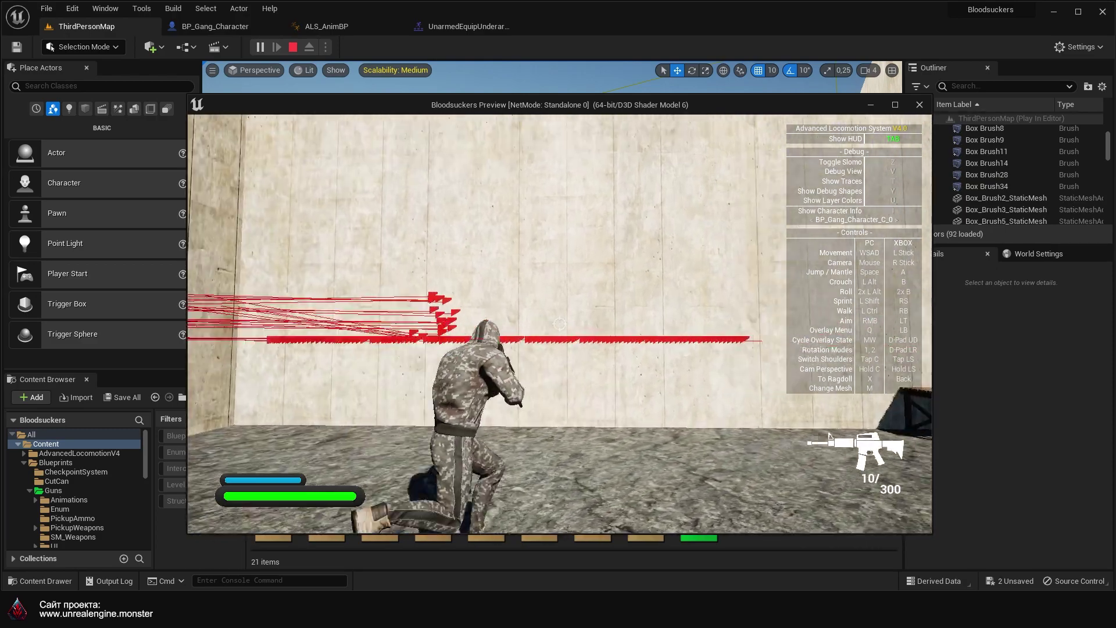
pyautogui.press('alt')
pyautogui.click(560, 323)
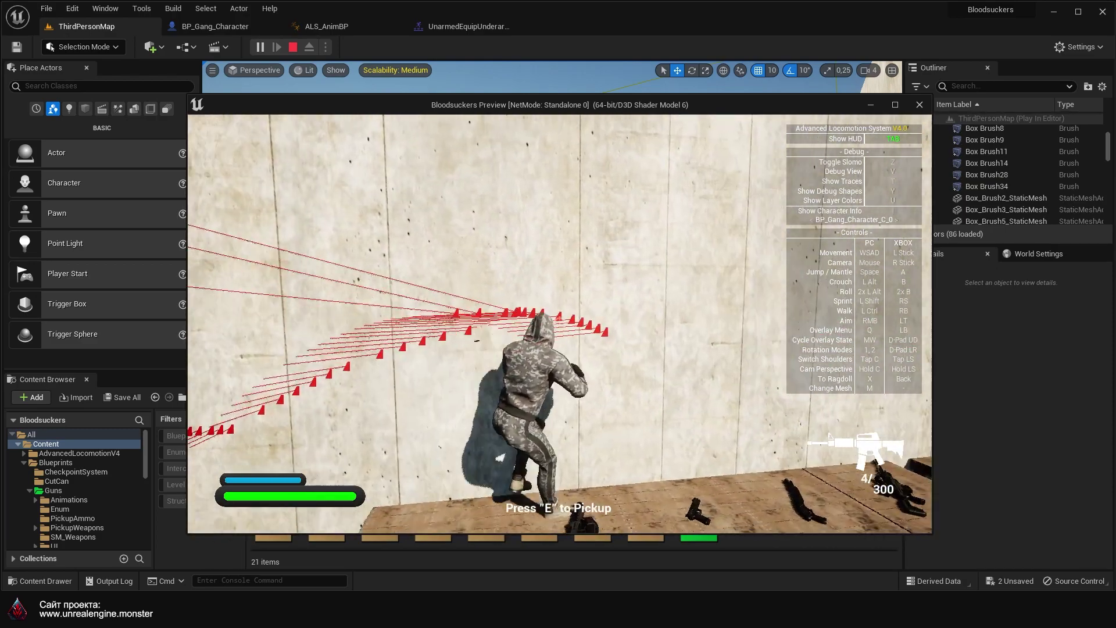
pyautogui.press('s')
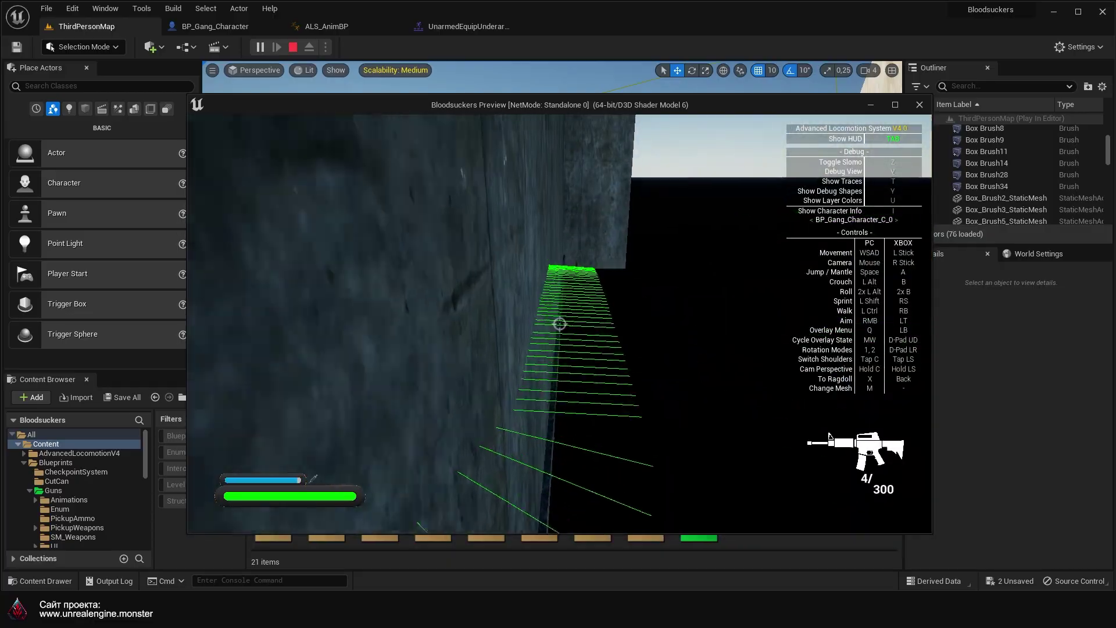
pyautogui.press('r')
pyautogui.press('w')
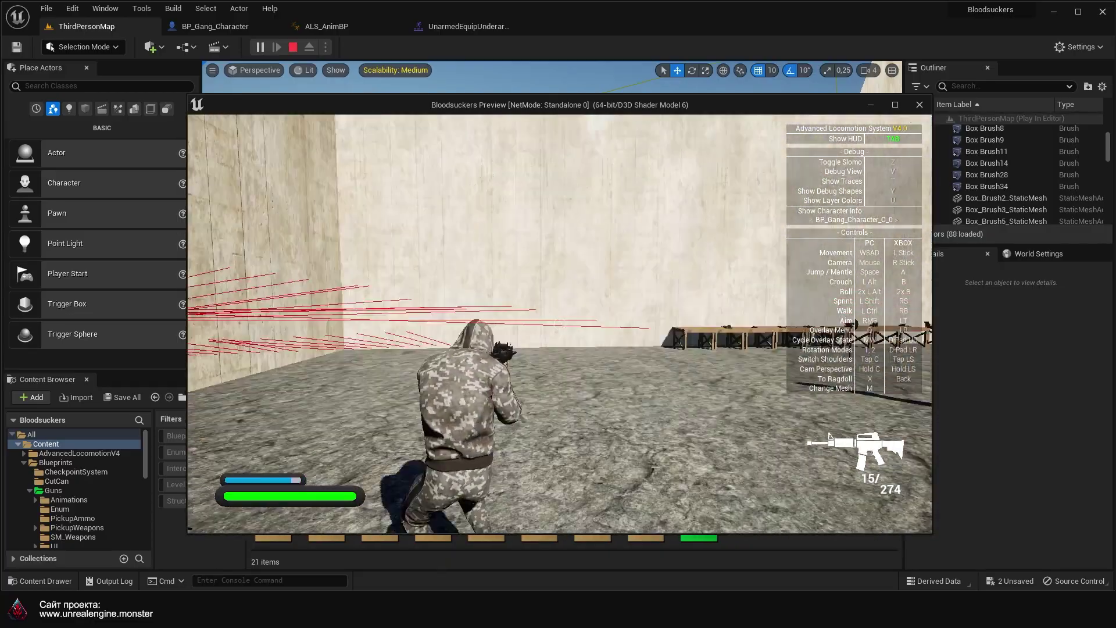
pyautogui.press('Escape')
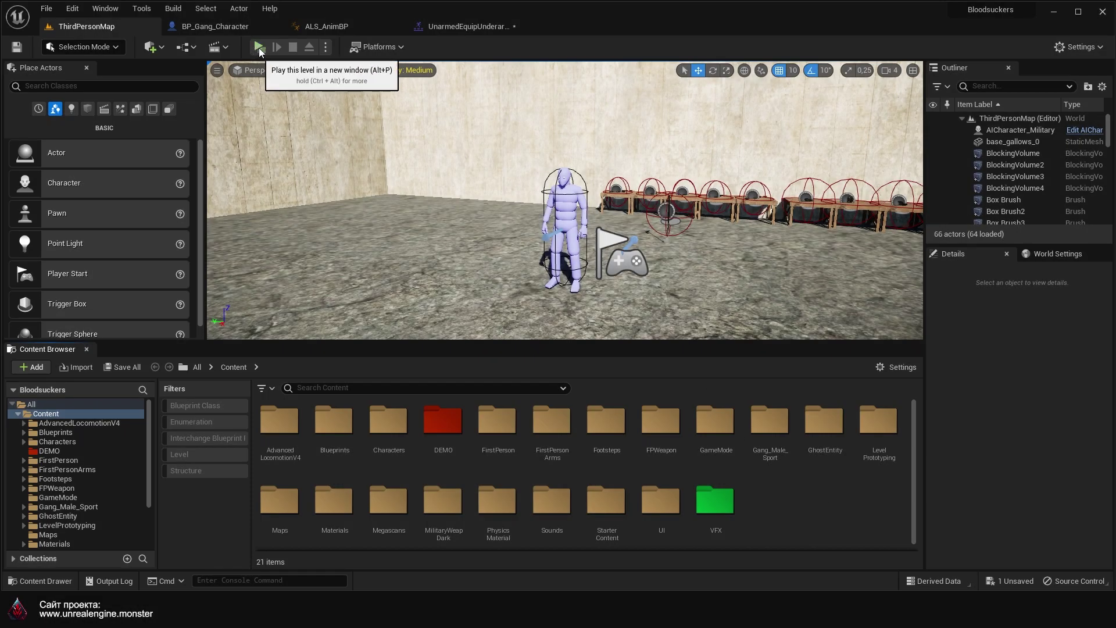
# Step: Start another play test, walk through the yard toward the gallows, then end play
pyautogui.click(263, 51)
pyautogui.press('w')
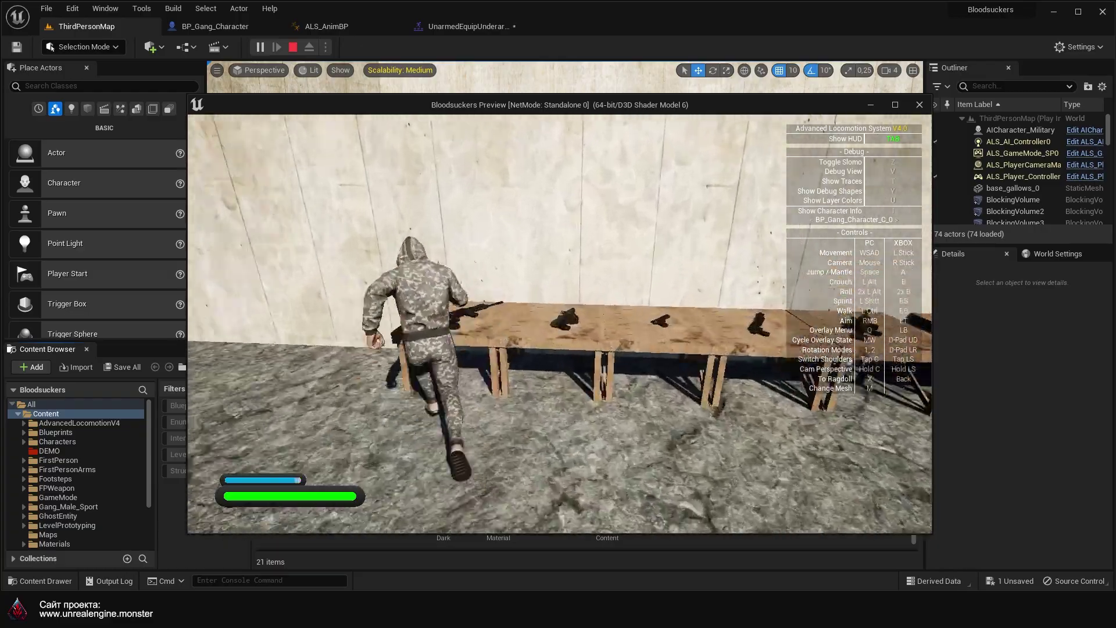
pyautogui.press('w')
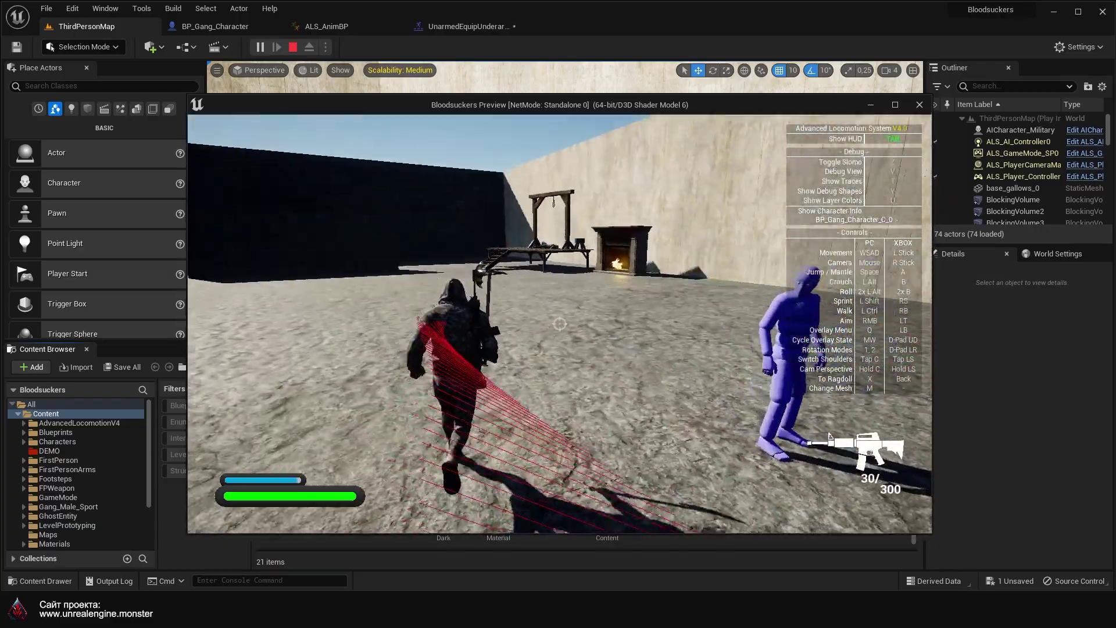
pyautogui.press('w')
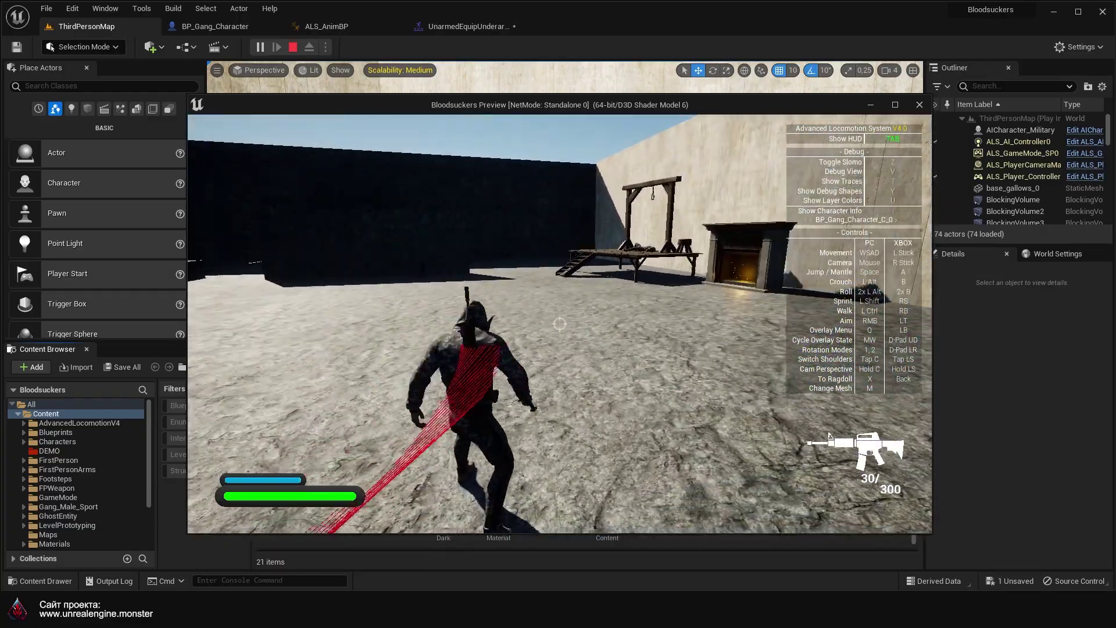
pyautogui.press('Escape')
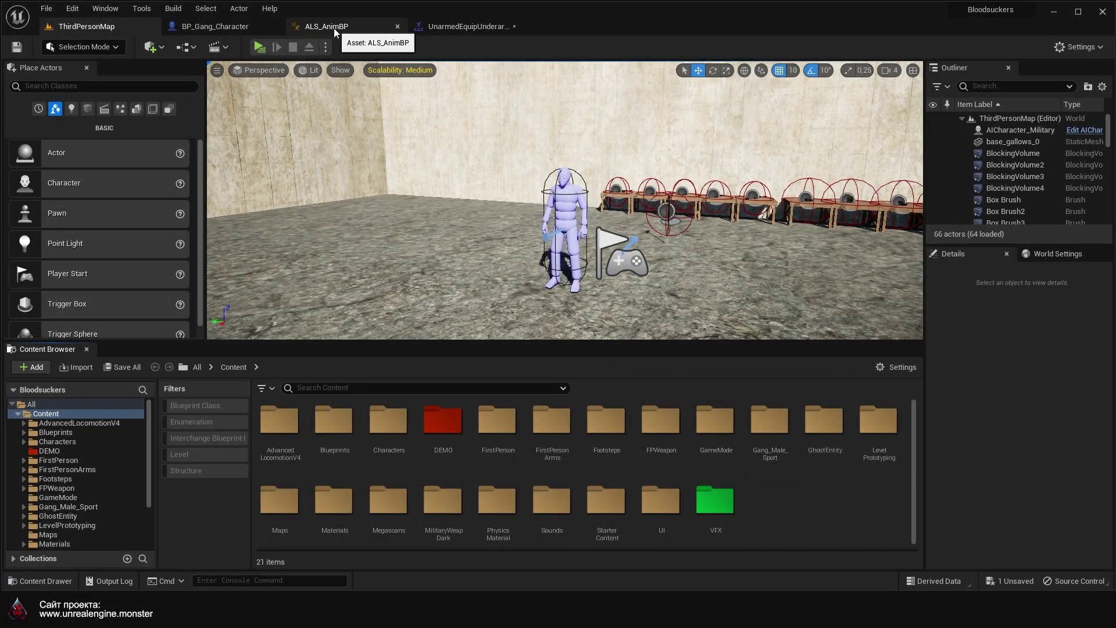
# Step: In ALS_AnimBP's Axe state, paste a copy of the Axe States machine as Axe States_1
pyautogui.click(334, 28)
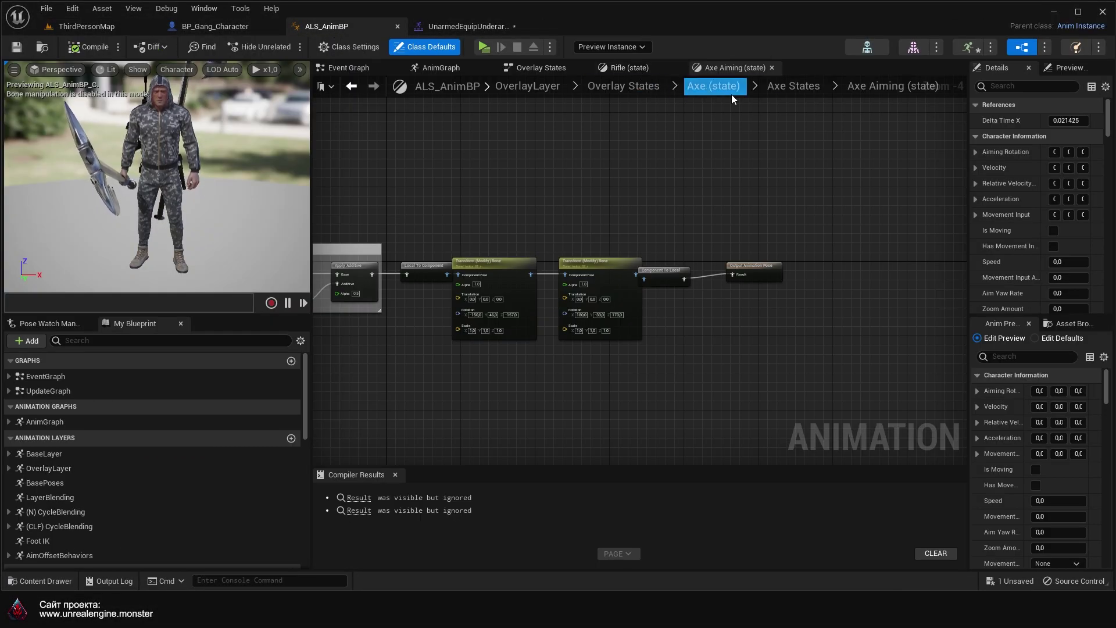
pyautogui.click(776, 92)
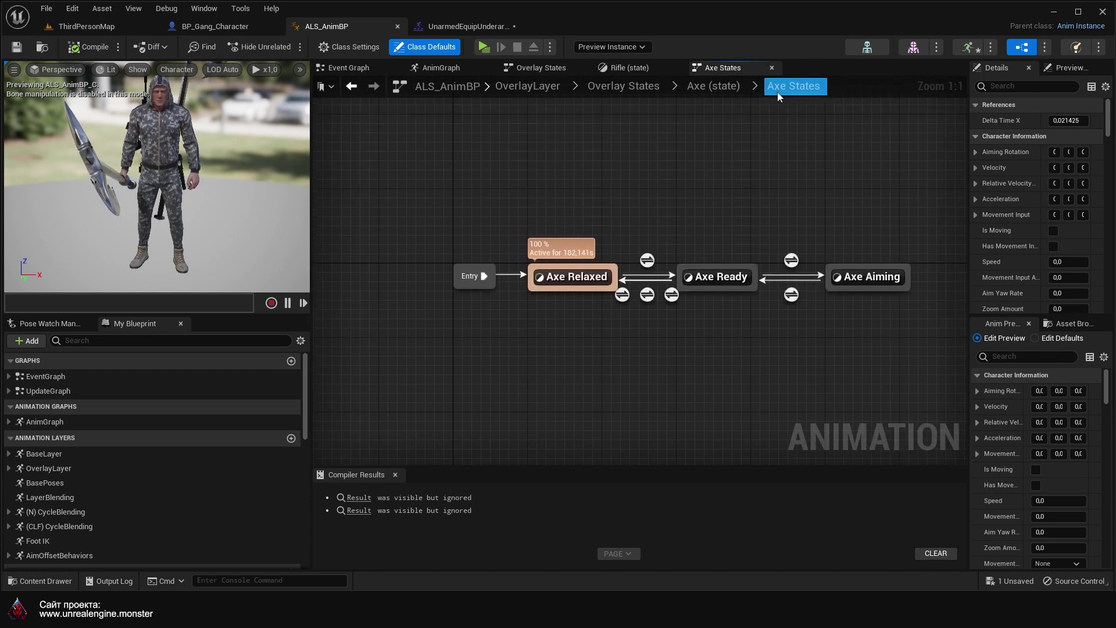
pyautogui.click(717, 92)
pyautogui.click(589, 161)
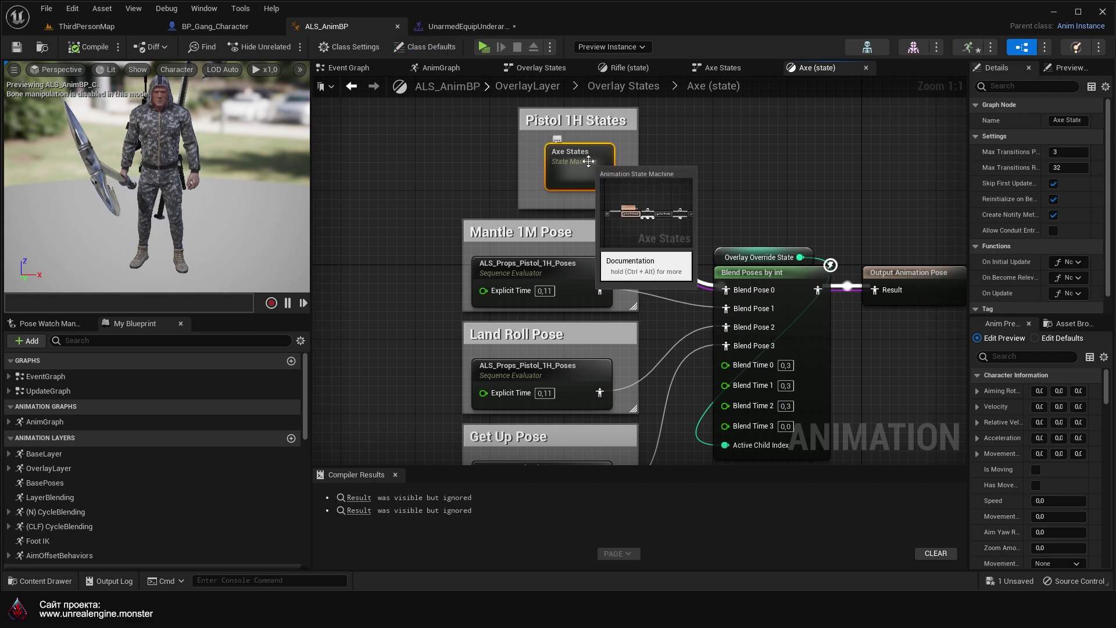
pyautogui.moveTo(718, 206); pyautogui.dragTo(684, 0, button='right')
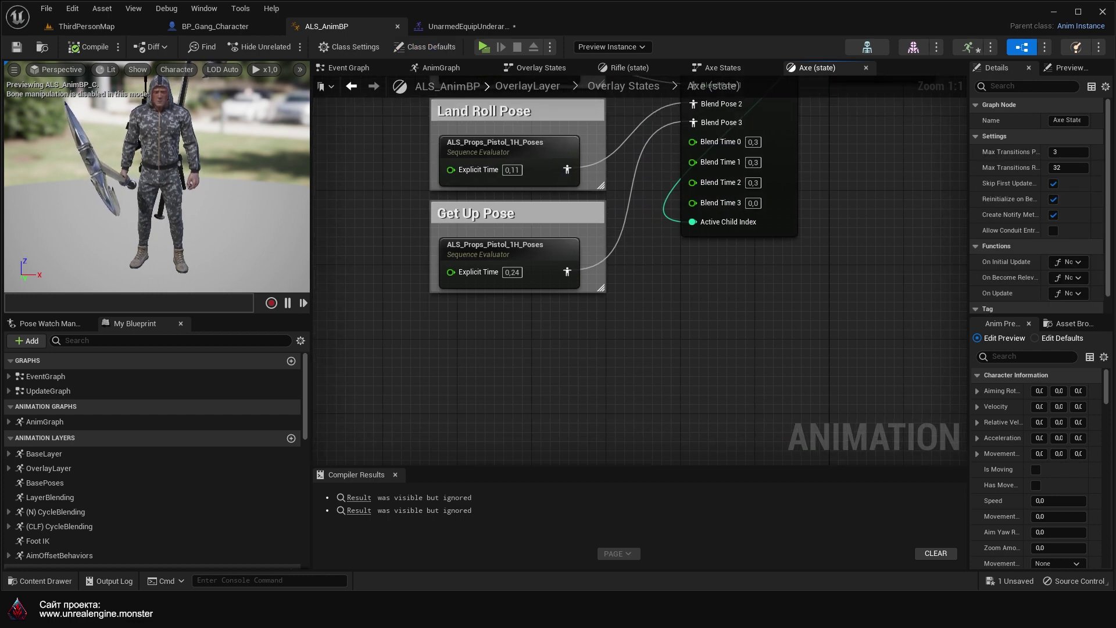
pyautogui.moveTo(613, 360); pyautogui.dragTo(557, 267, button='right')
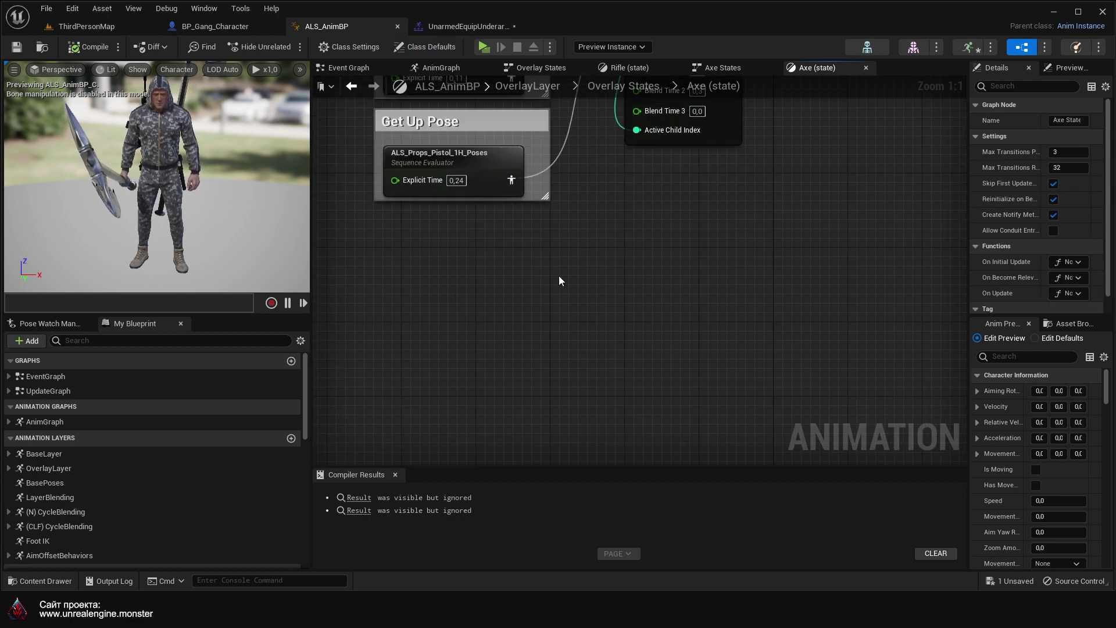
pyautogui.hotkey('ctrl', 'v')
pyautogui.moveTo(574, 278); pyautogui.dragTo(509, 253)
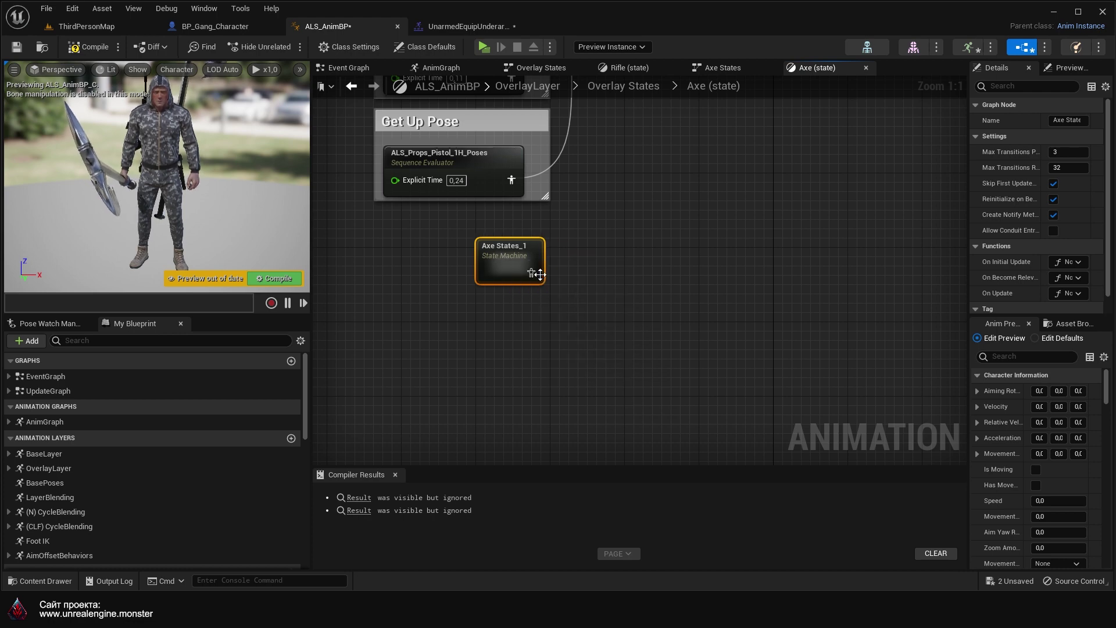
# Step: Add a Modify Curve node after Axe States_1 with an Enable_HandIK_L curve input
pyautogui.moveTo(606, 271); pyautogui.dragTo(608, 267)
pyautogui.write('m')
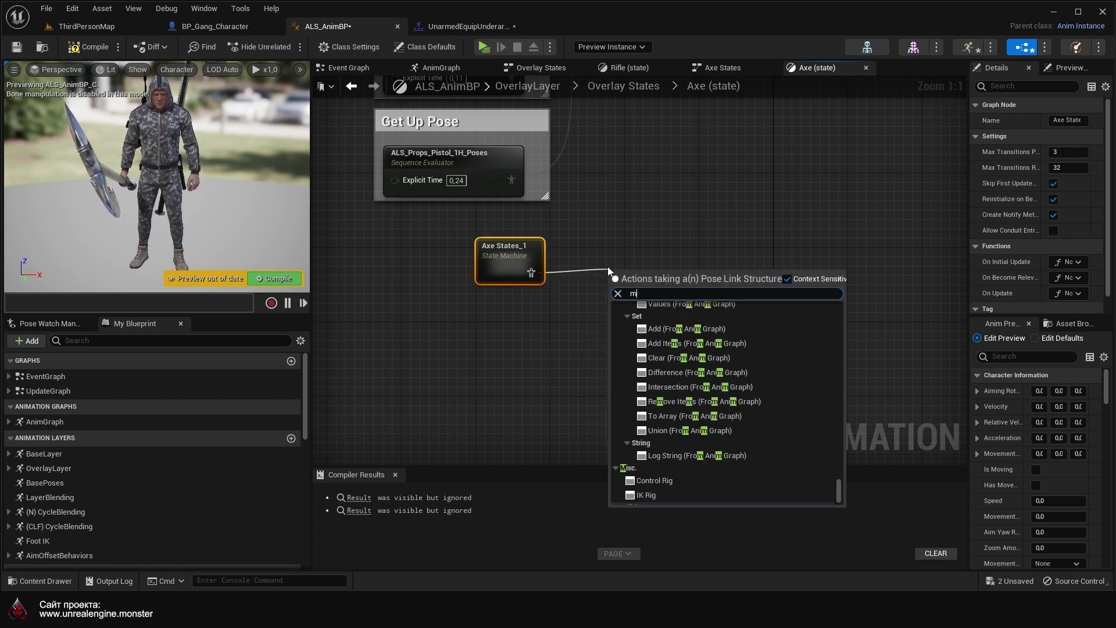
pyautogui.write('odify curv')
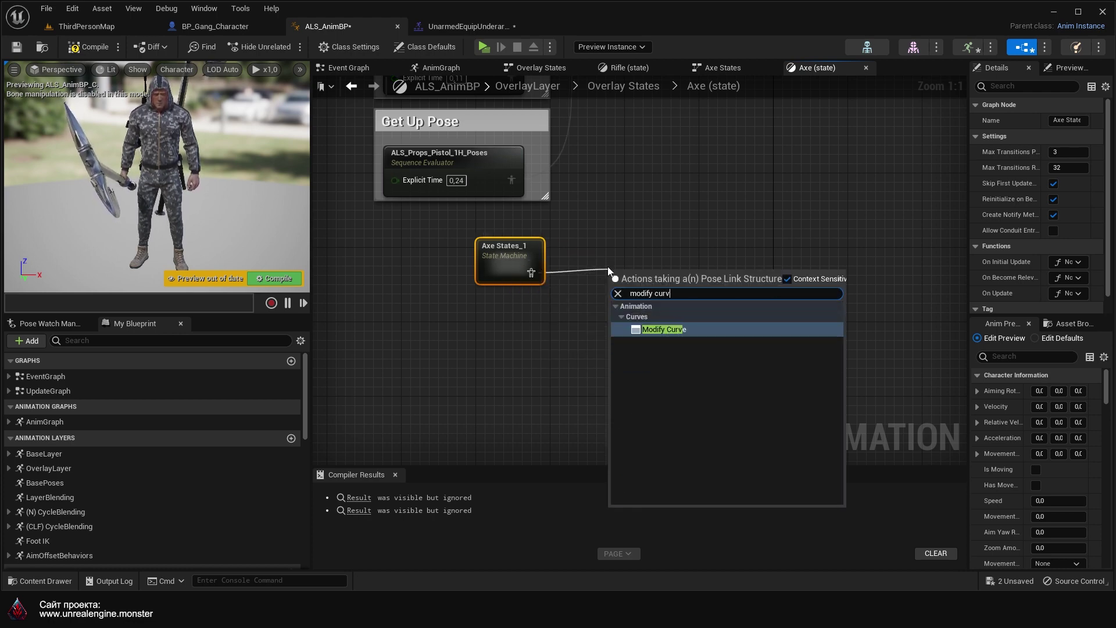
pyautogui.press('Return')
pyautogui.moveTo(691, 287); pyautogui.dragTo(662, 273)
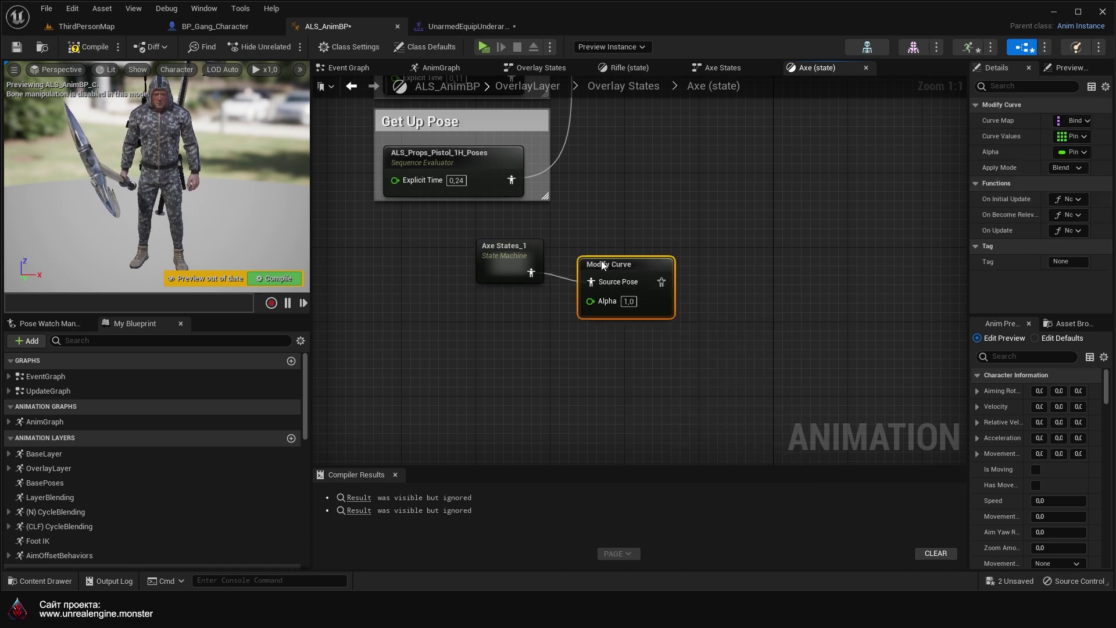
pyautogui.moveTo(661, 272); pyautogui.dragTo(627, 275, button='right')
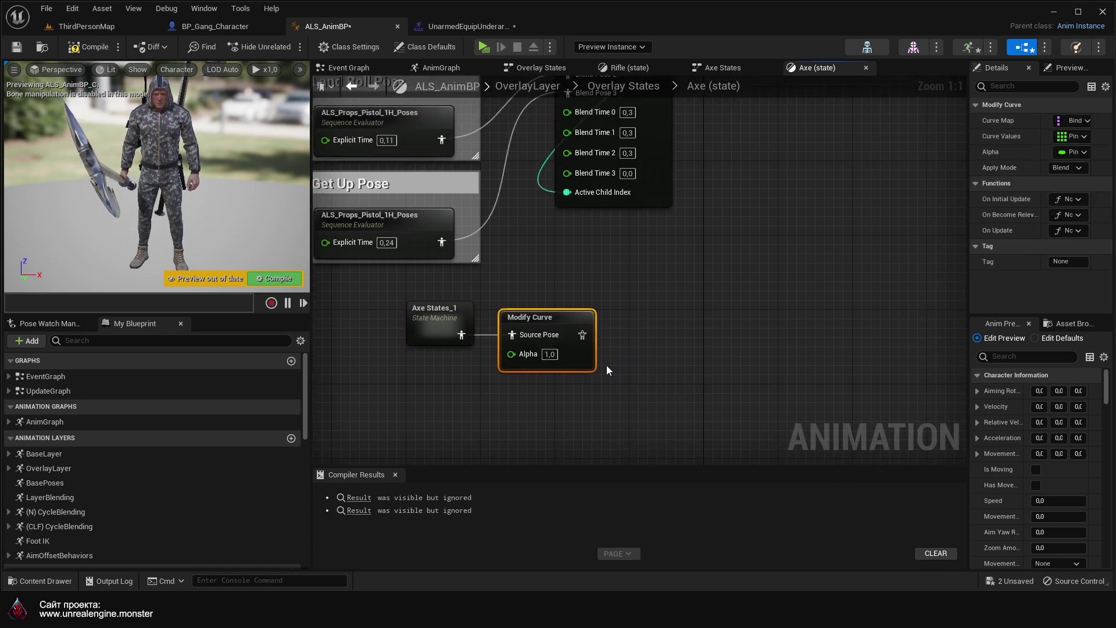
pyautogui.rightClick(584, 354)
pyautogui.moveTo(611, 344)
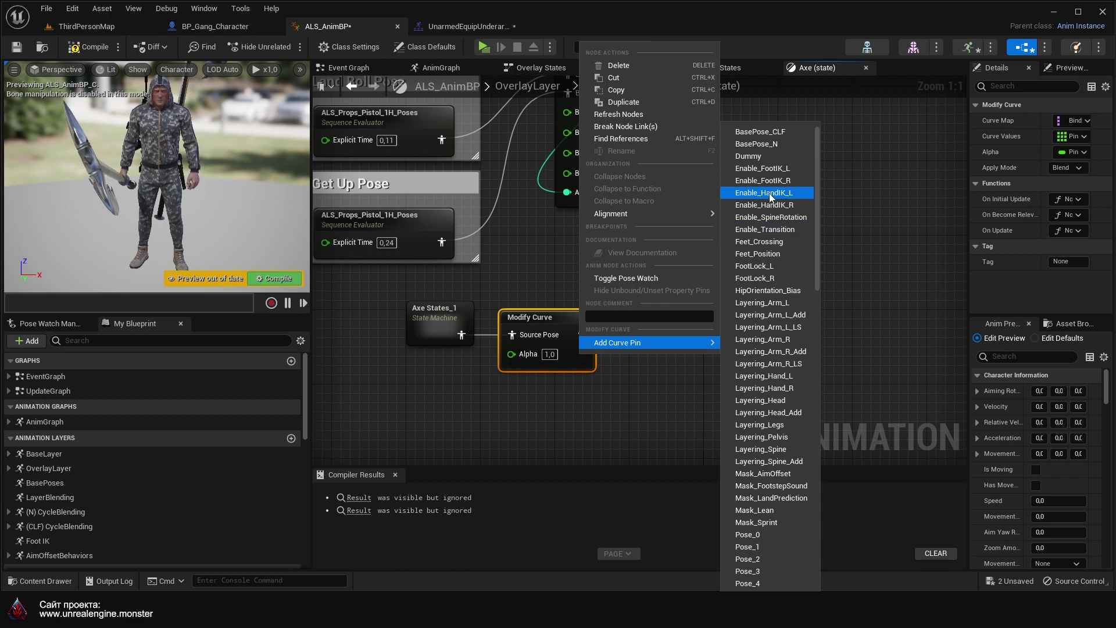
pyautogui.click(779, 197)
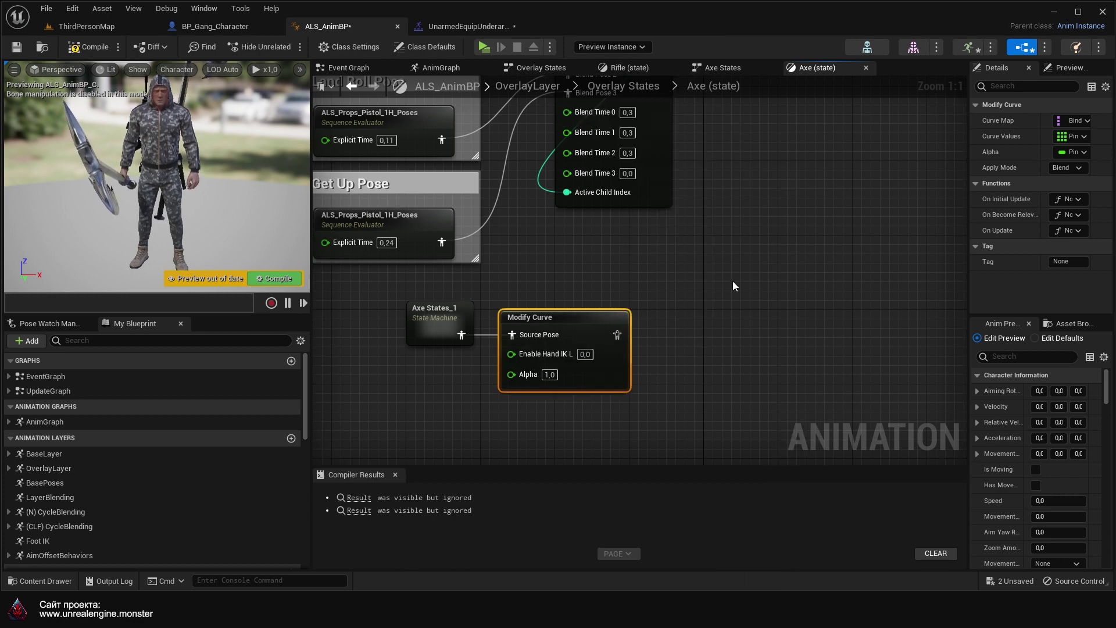
# Step: Add a fifth pose to Blend Poses by int, wire Modify Curve into Blend Pose 4, and save
pyautogui.moveTo(737, 277); pyautogui.dragTo(762, 359, button='right')
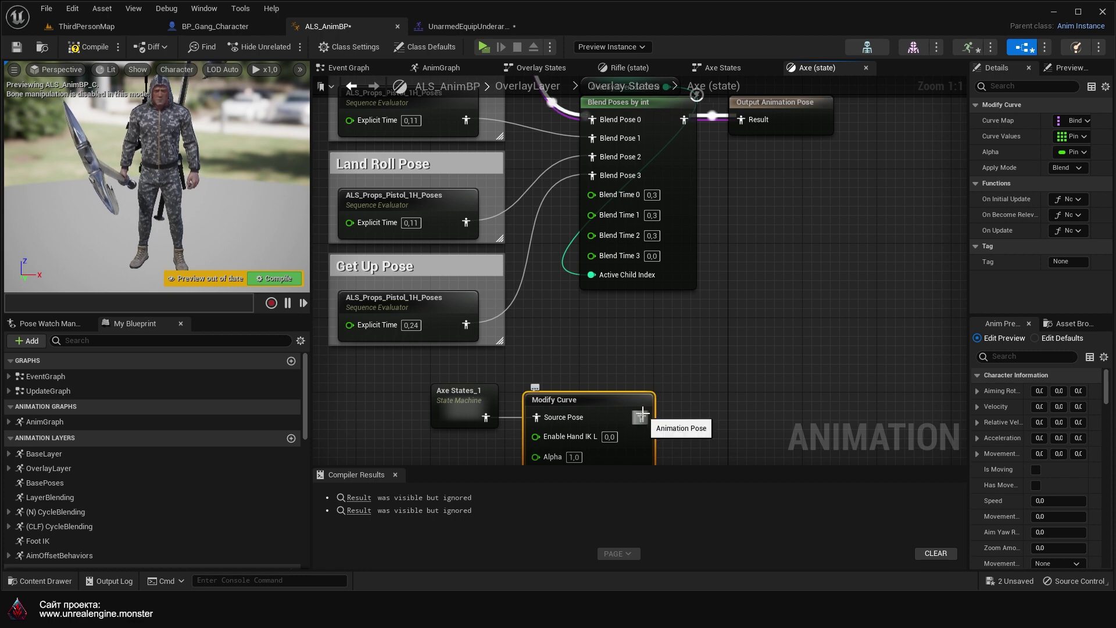
pyautogui.moveTo(735, 286); pyautogui.dragTo(725, 364, button='right')
pyautogui.rightClick(669, 284)
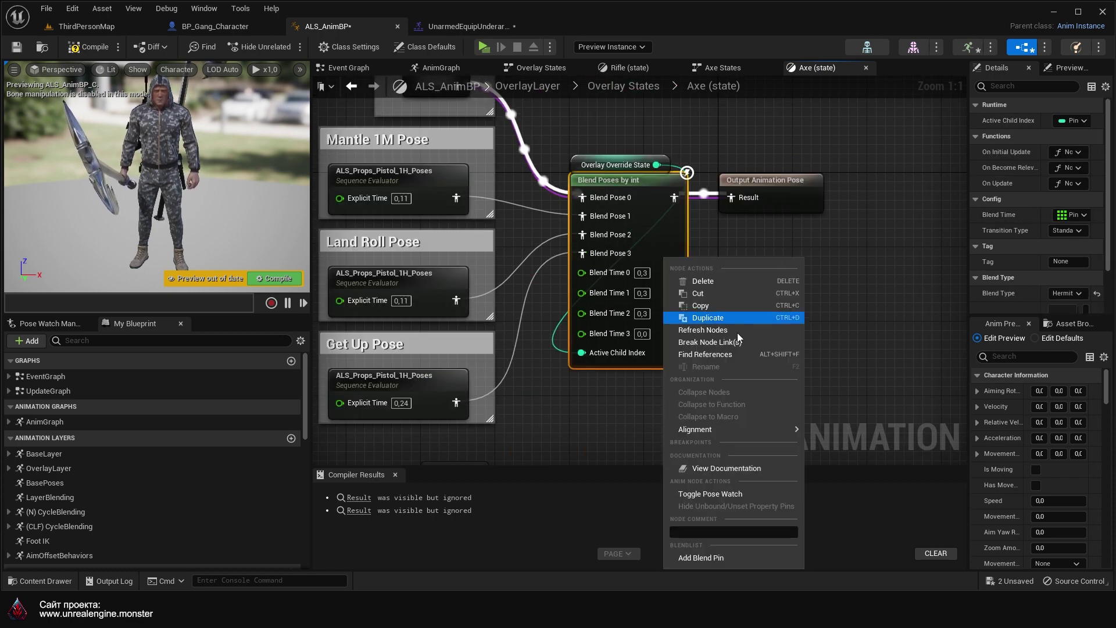
pyautogui.click(715, 559)
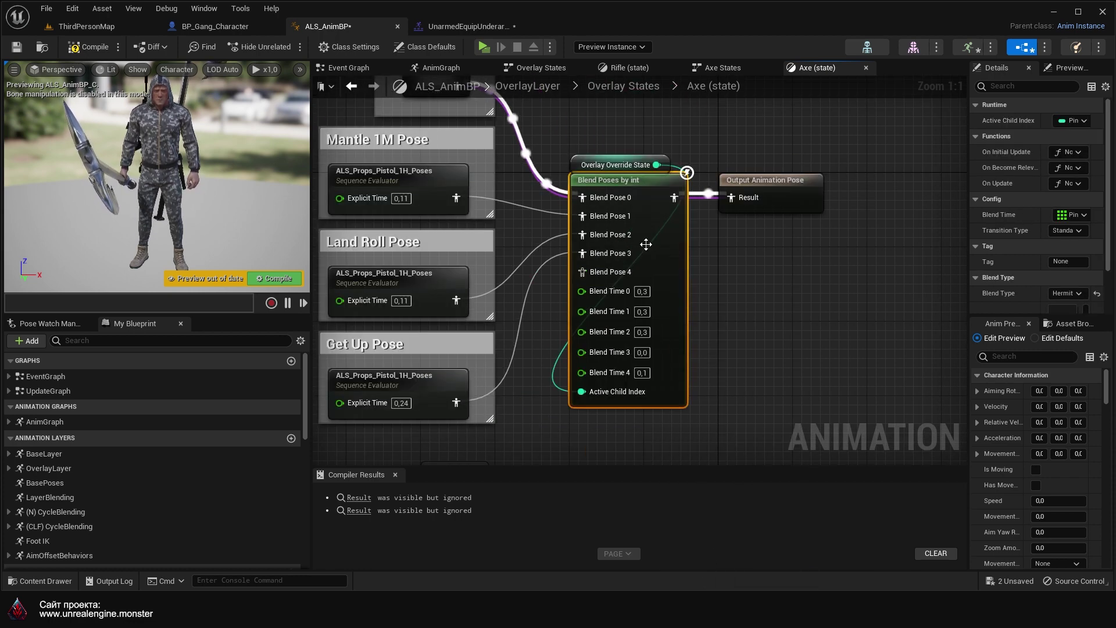
pyautogui.moveTo(797, 362); pyautogui.dragTo(821, 268, button='right')
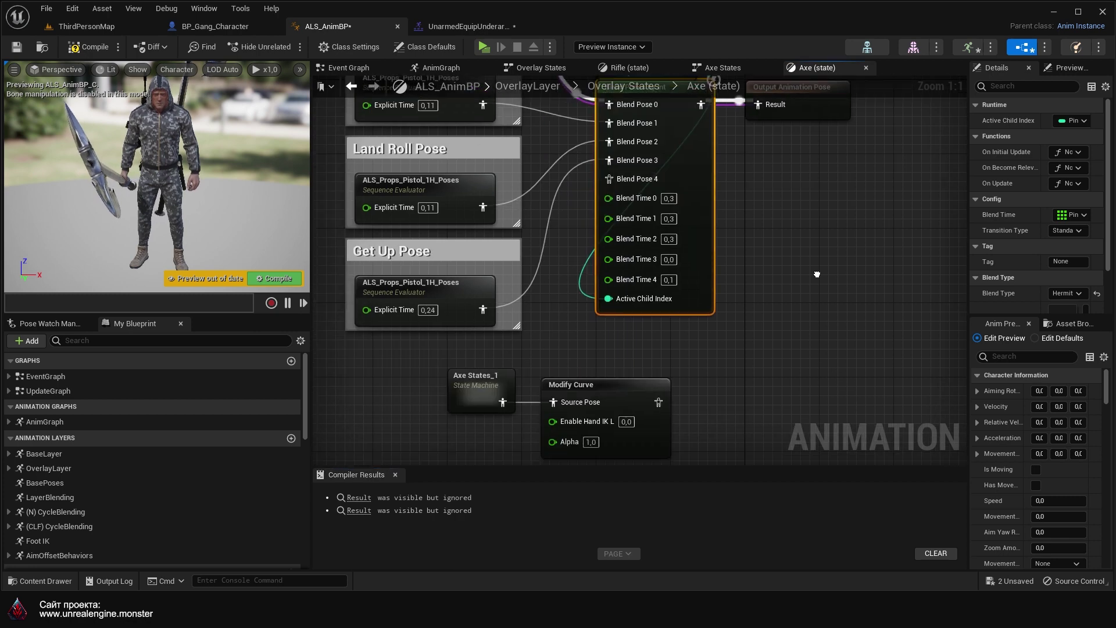
pyautogui.moveTo(655, 401); pyautogui.dragTo(678, 288)
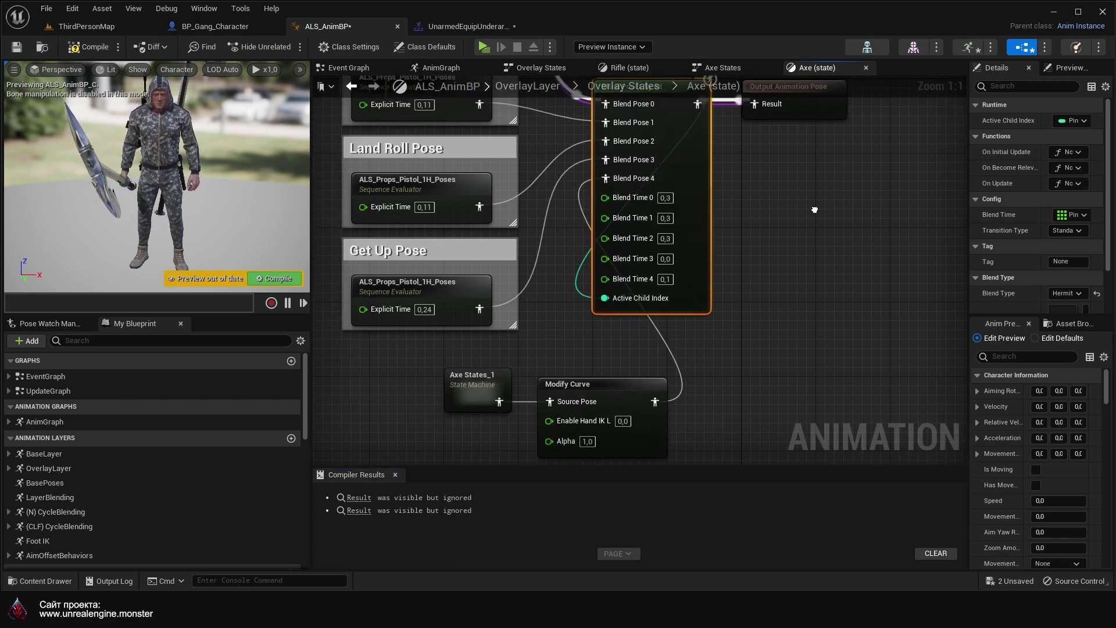
pyautogui.click(18, 49)
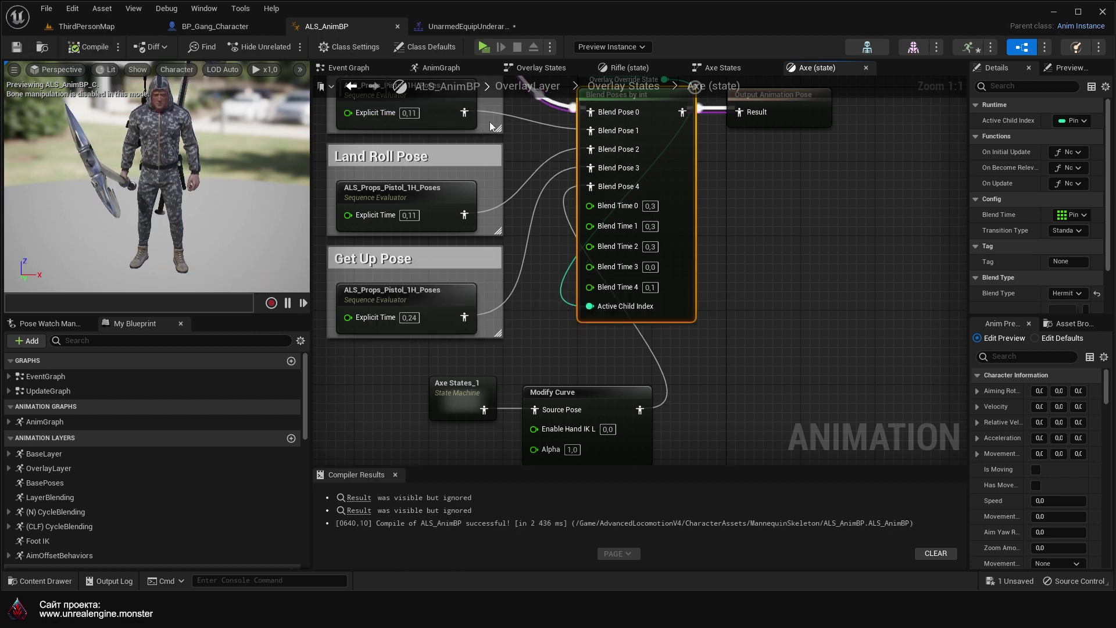
# Step: Add an Overlay Override notify state to the UnarmedEquipUnderarm montage, starting at frame 0
pyautogui.click(467, 27)
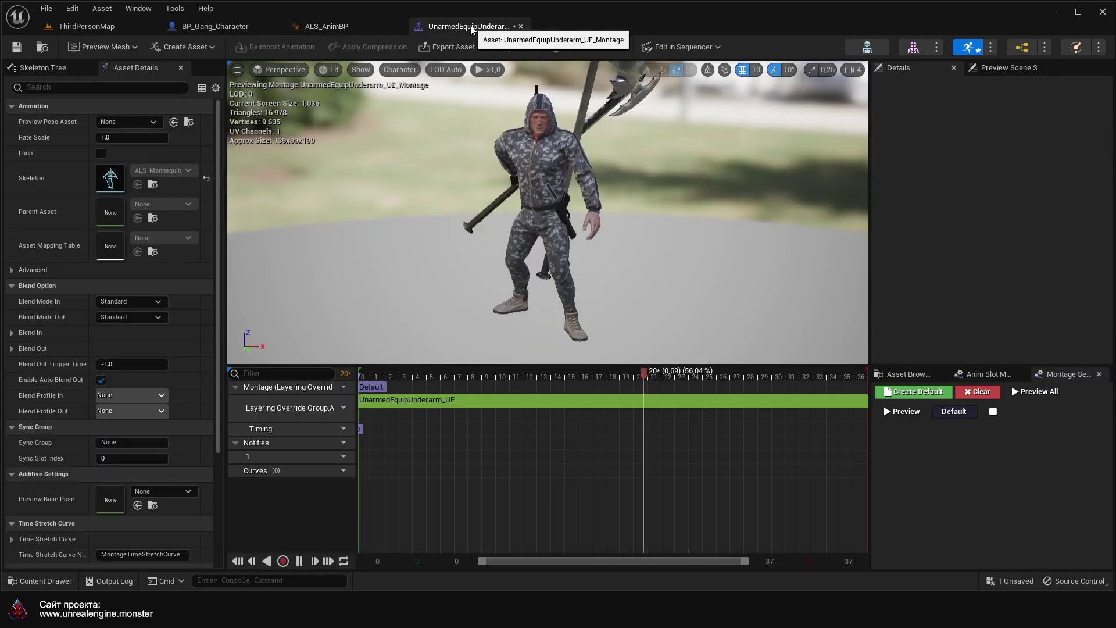
pyautogui.rightClick(414, 460)
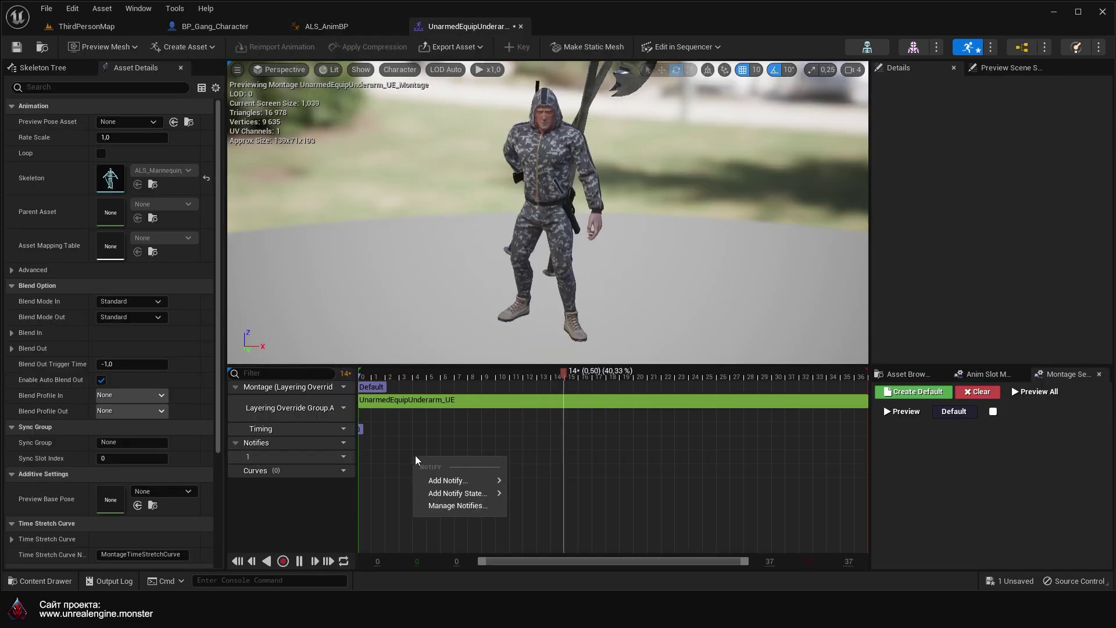
pyautogui.moveTo(458, 493)
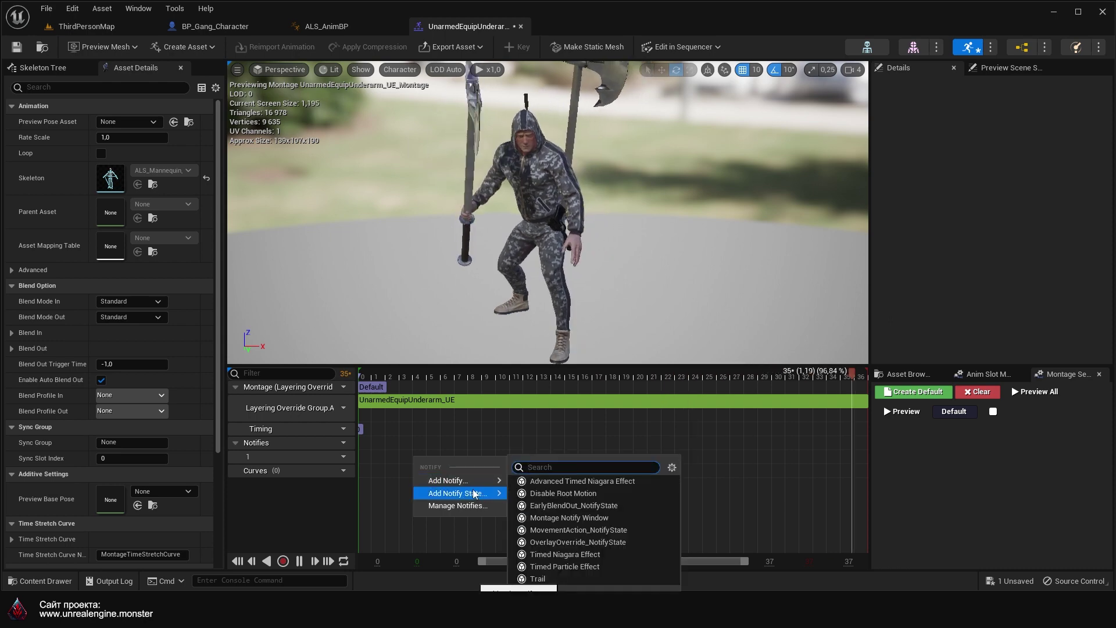
pyautogui.click(556, 541)
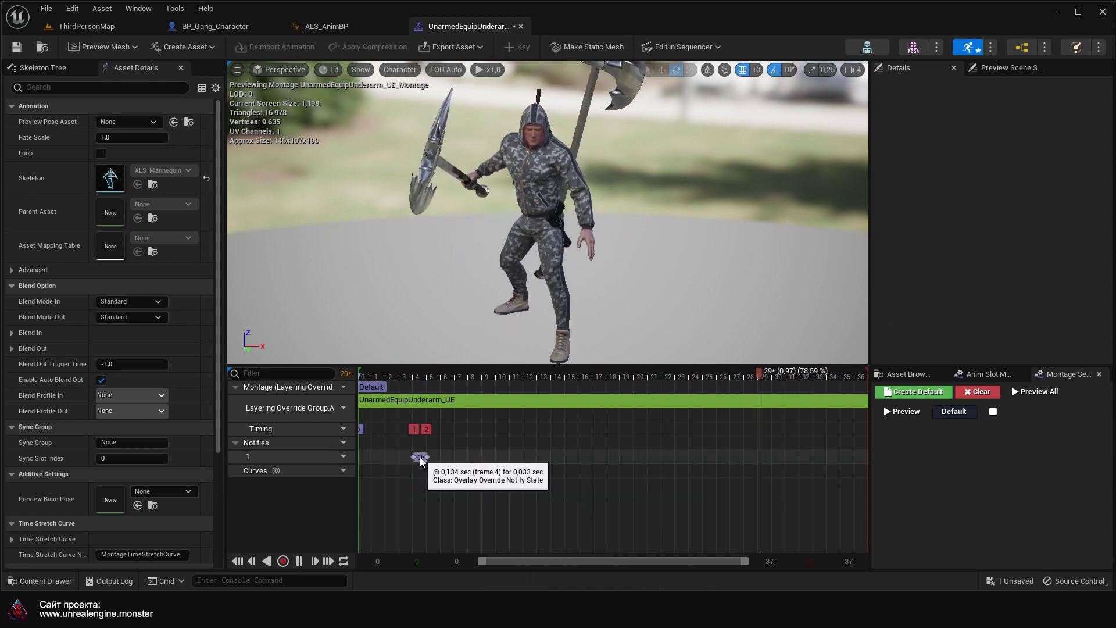
pyautogui.click(414, 373)
pyautogui.moveTo(414, 372); pyautogui.dragTo(362, 373)
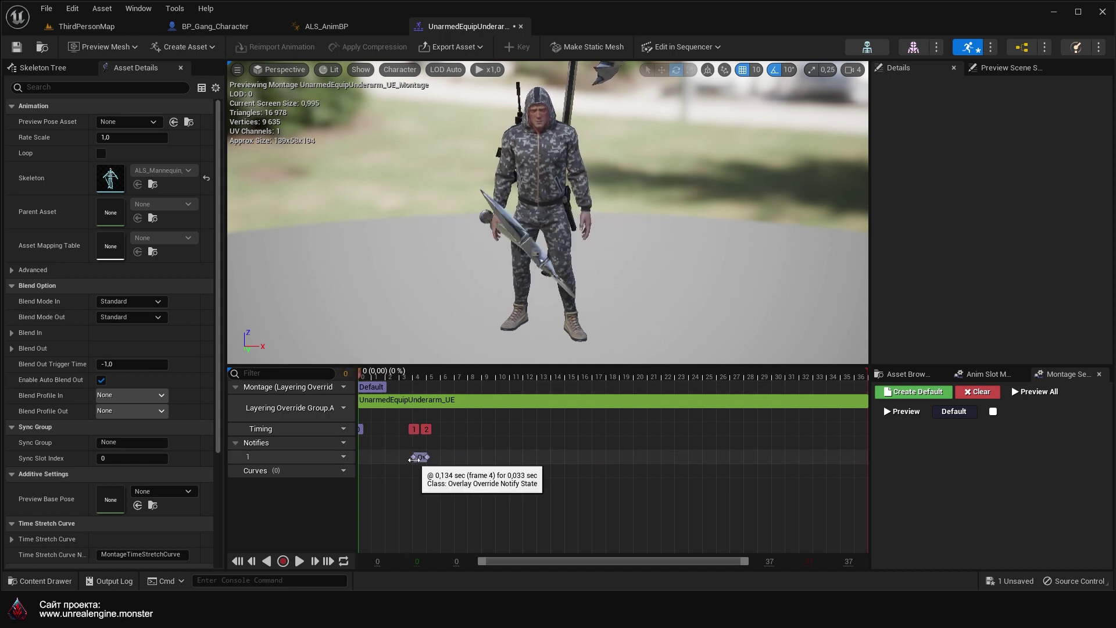
pyautogui.moveTo(414, 459); pyautogui.dragTo(349, 458)
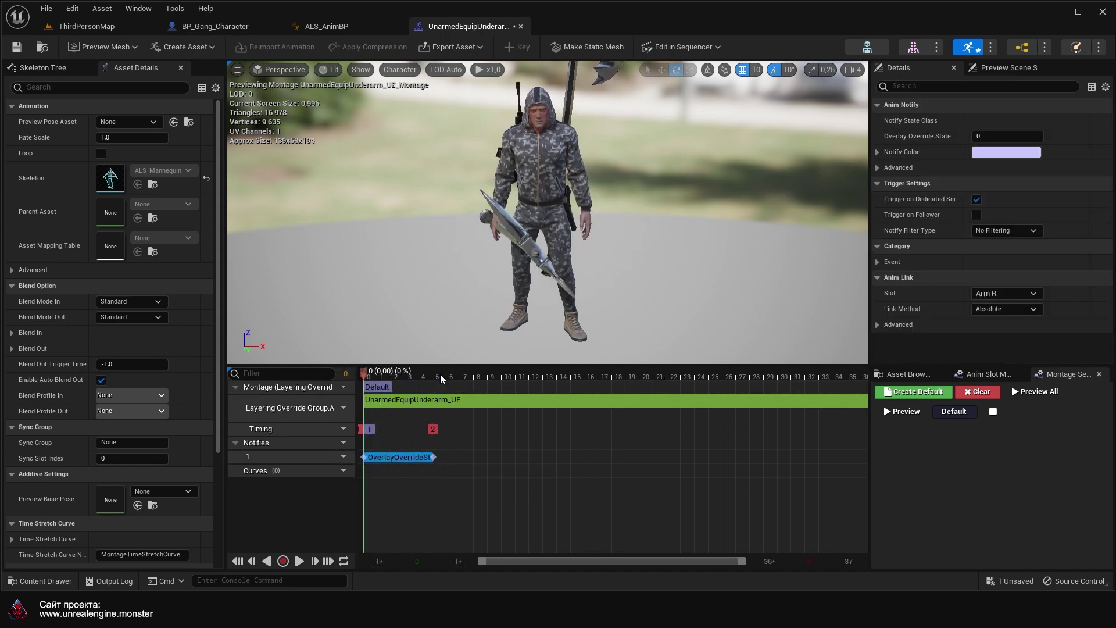
pyautogui.click(363, 372)
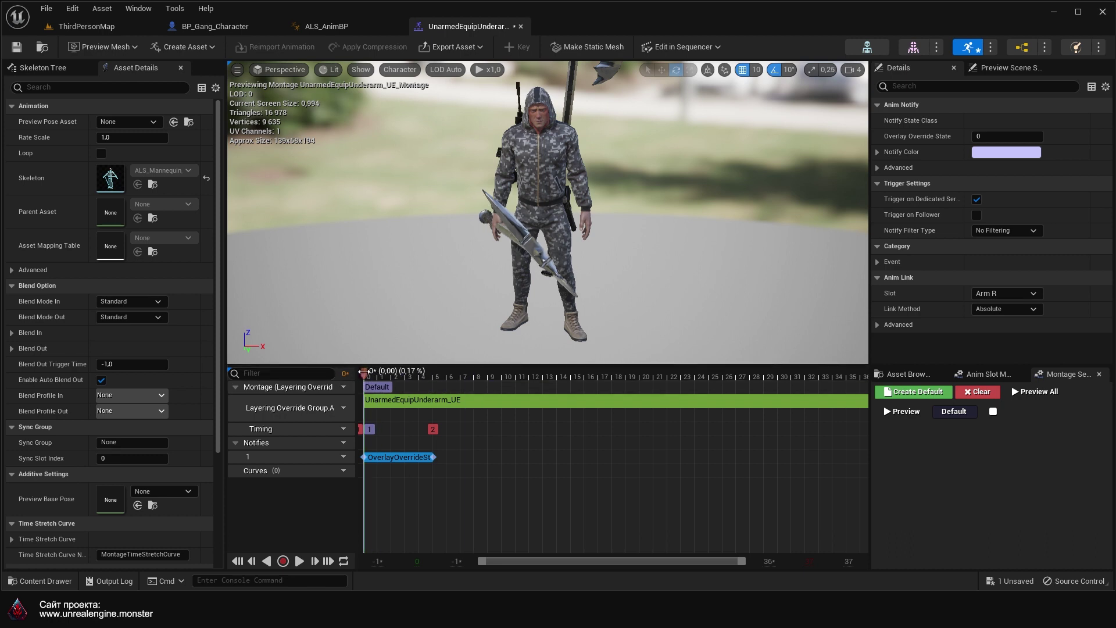
# Step: Stretch the notify to end at frame 33 so it spans the whole montage
pyautogui.moveTo(373, 375); pyautogui.dragTo(864, 398)
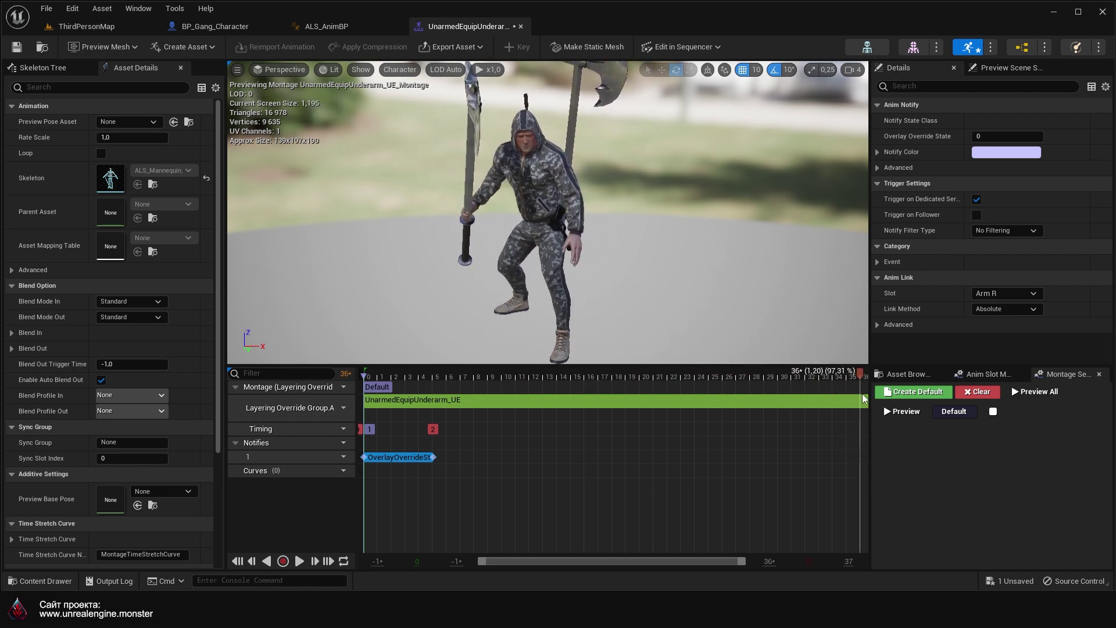
pyautogui.moveTo(865, 399); pyautogui.dragTo(880, 399)
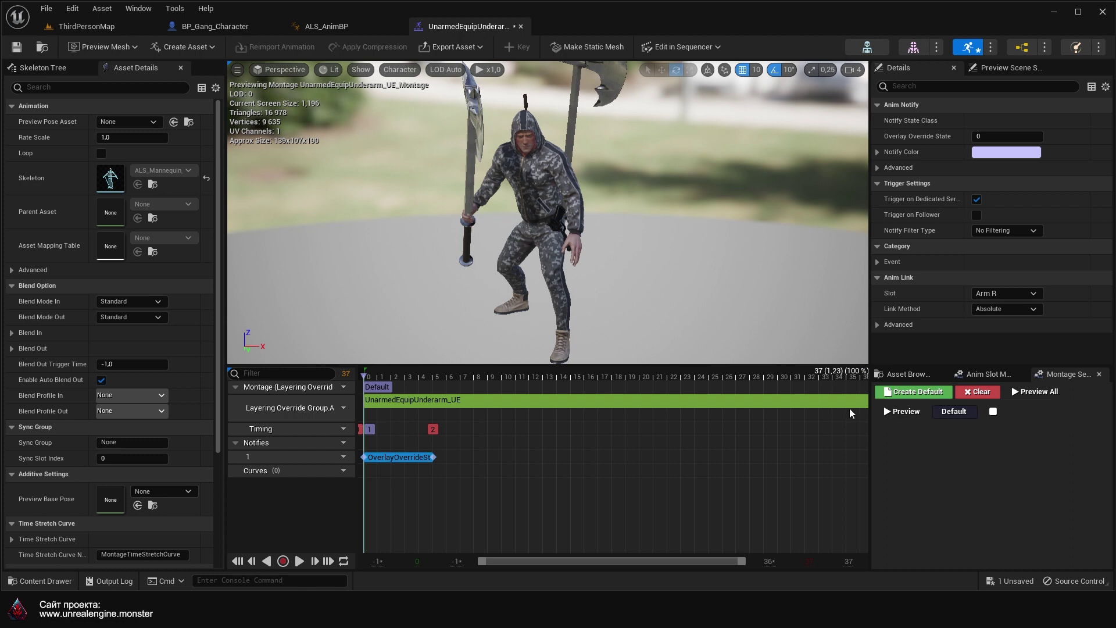
pyautogui.moveTo(743, 563); pyautogui.dragTo(804, 567)
pyautogui.moveTo(754, 375)
pyautogui.mouseDown()
pyautogui.moveTo(681, 361)
pyautogui.moveTo(720, 382)
pyautogui.mouseUp()
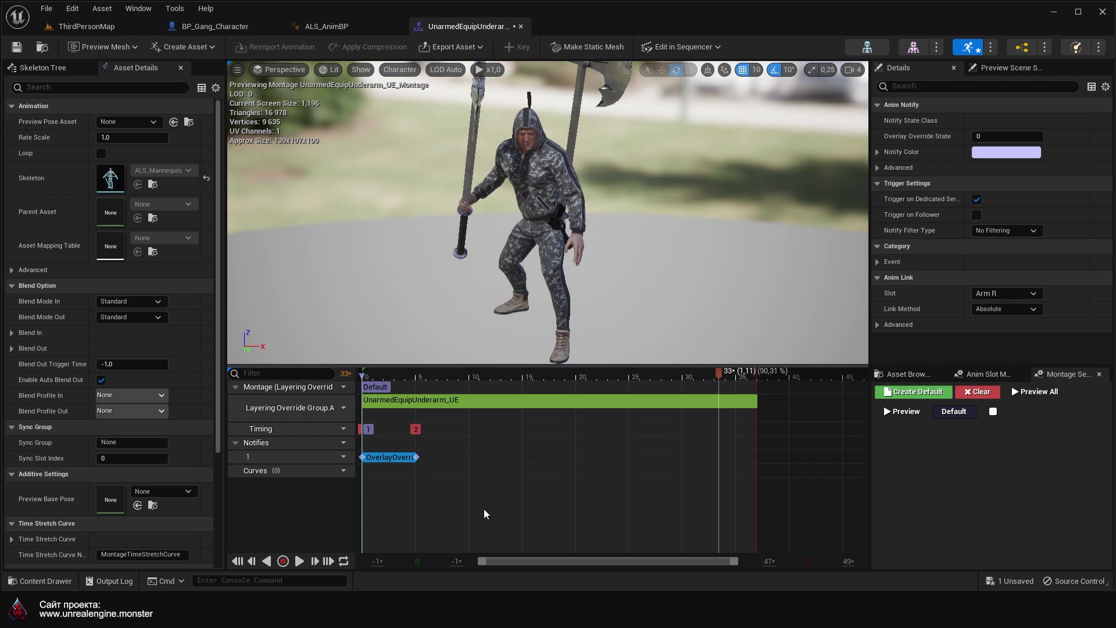
pyautogui.moveTo(416, 457); pyautogui.dragTo(717, 457)
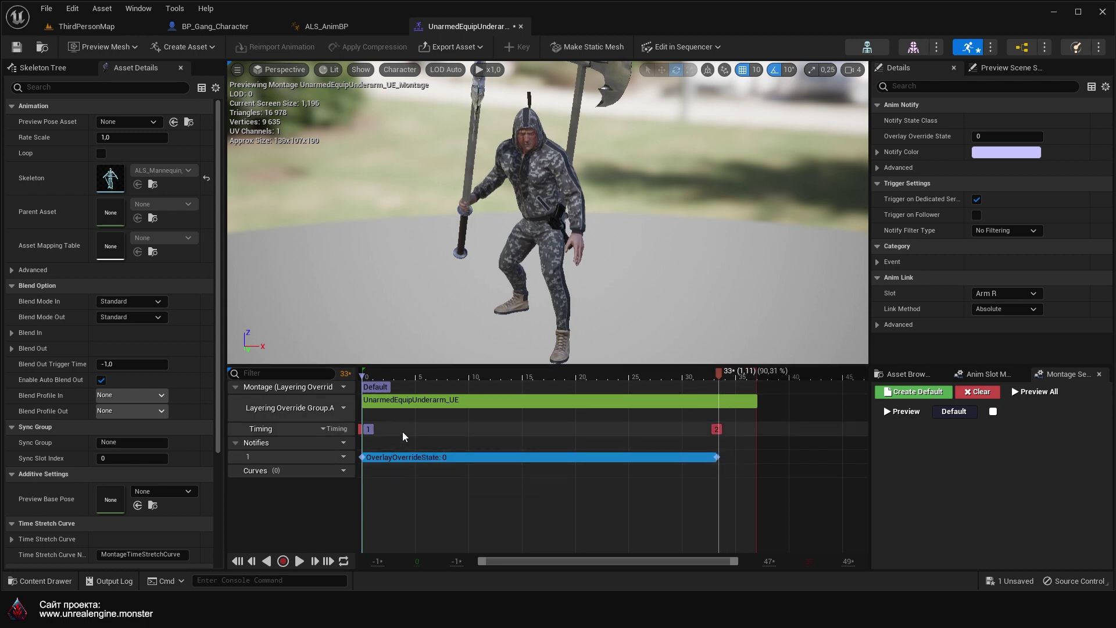
pyautogui.click(362, 375)
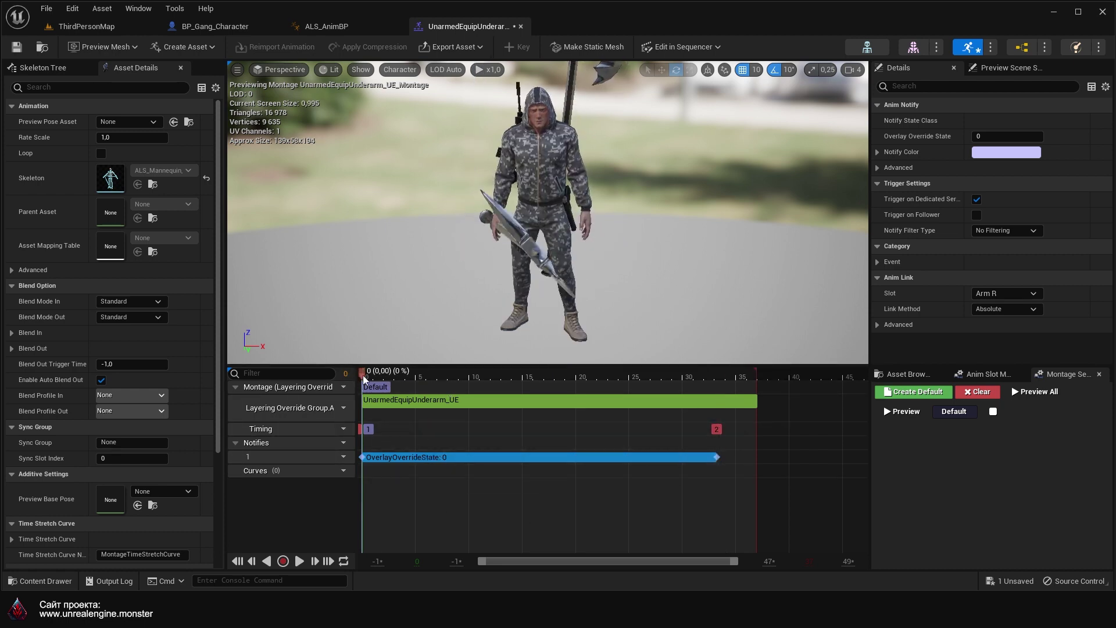
pyautogui.moveTo(362, 375); pyautogui.dragTo(518, 366)
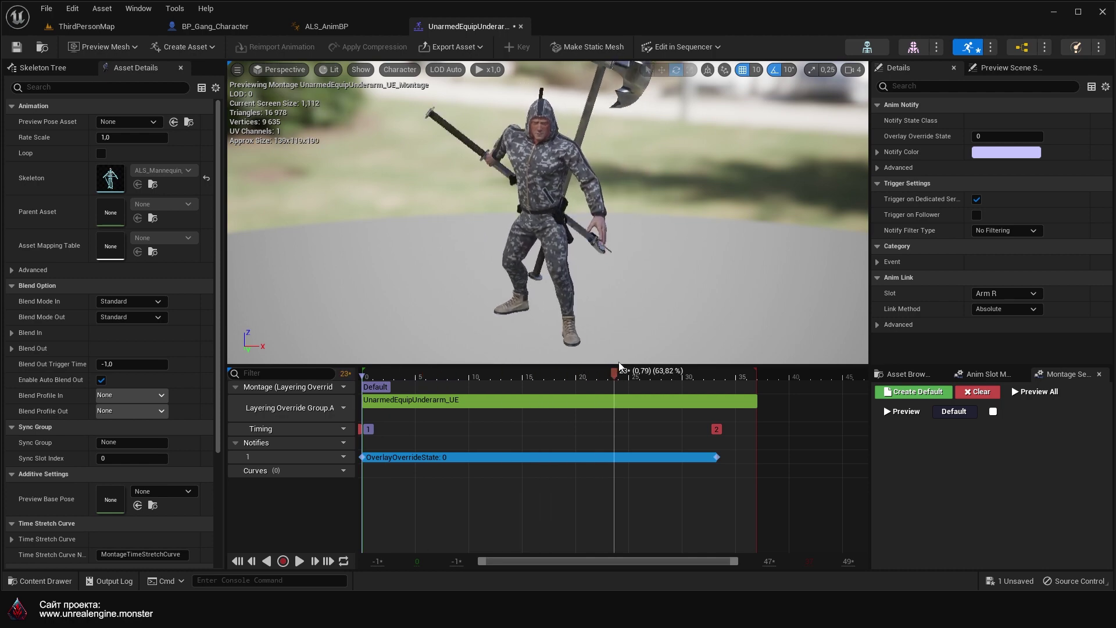
pyautogui.moveTo(620, 368); pyautogui.dragTo(734, 362)
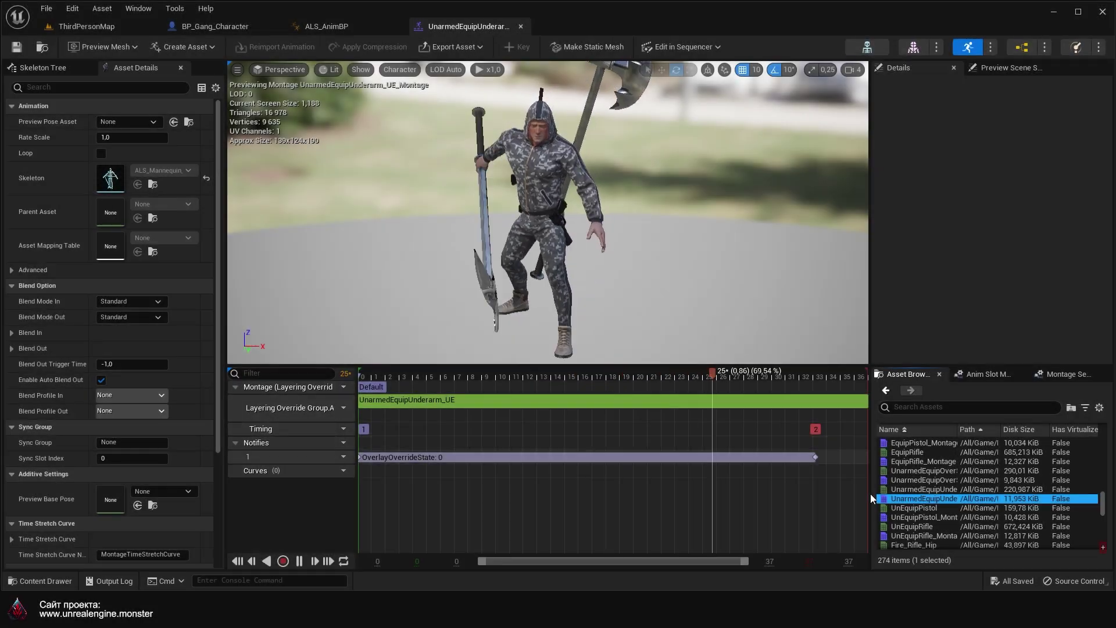
# Step: Set the notify's Overlay Override State to 4, save the montage, and play ThirdPersonMap
pyautogui.moveTo(915, 499)
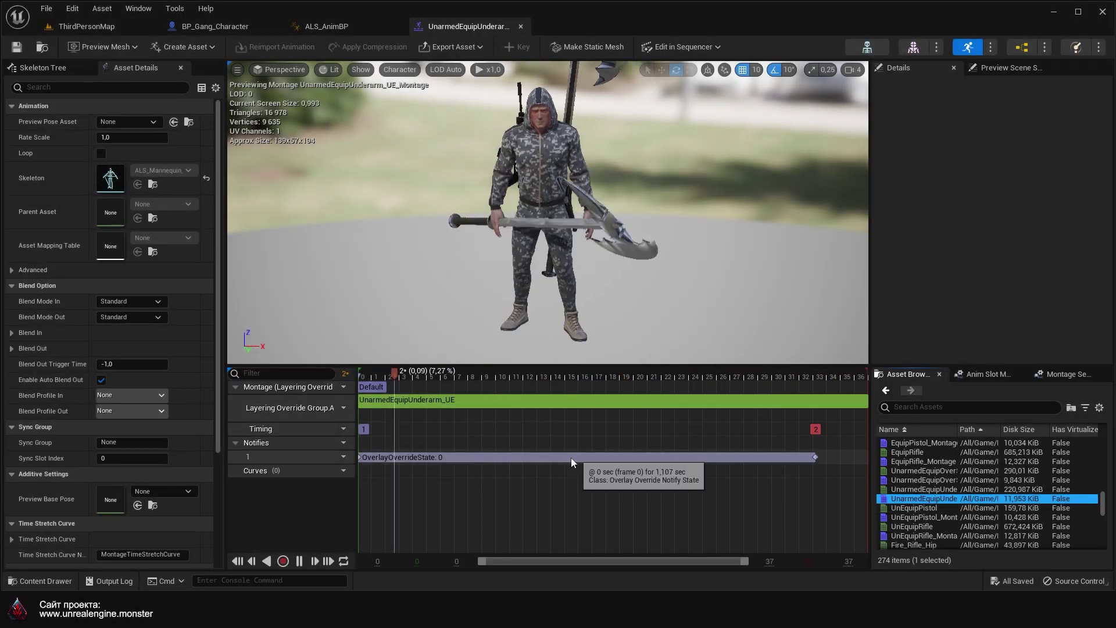
pyautogui.click(479, 458)
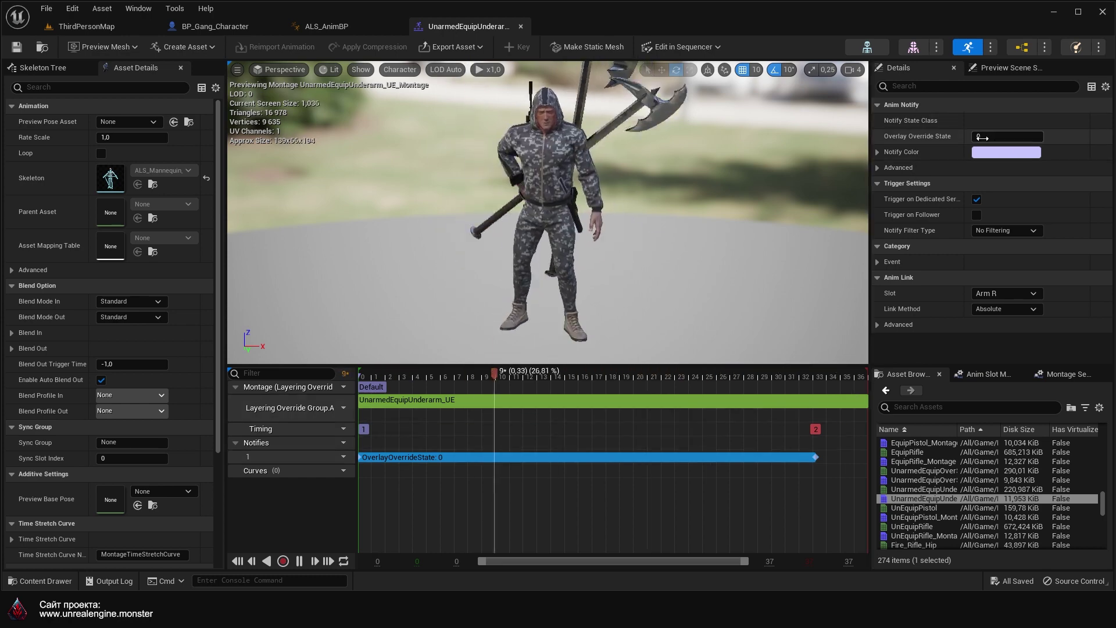
pyautogui.moveTo(995, 136); pyautogui.dragTo(1012, 134)
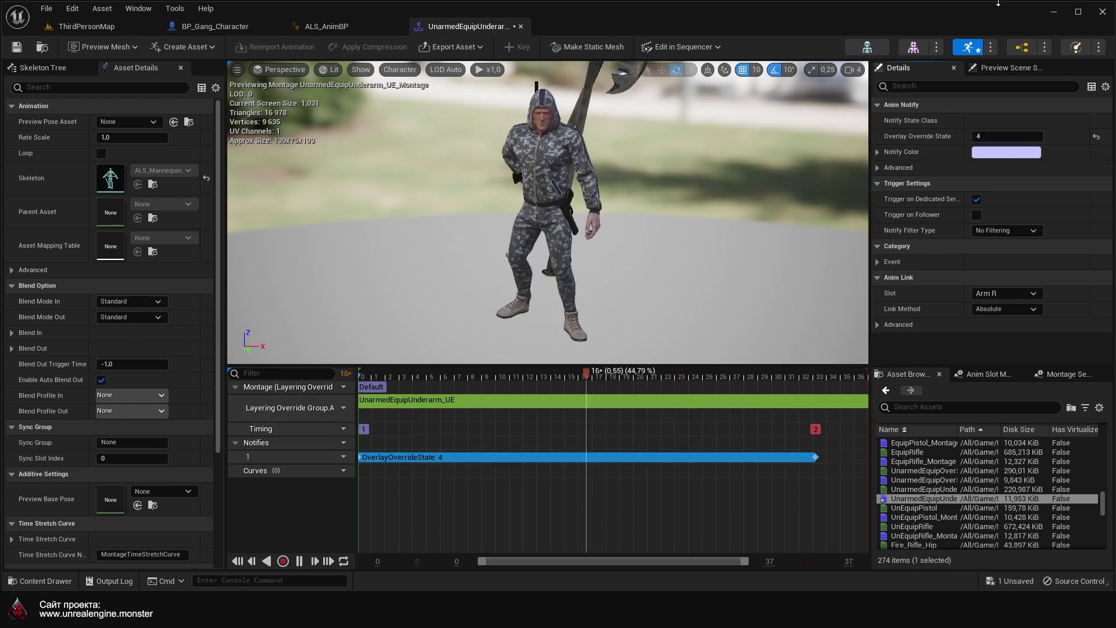
pyautogui.click(16, 47)
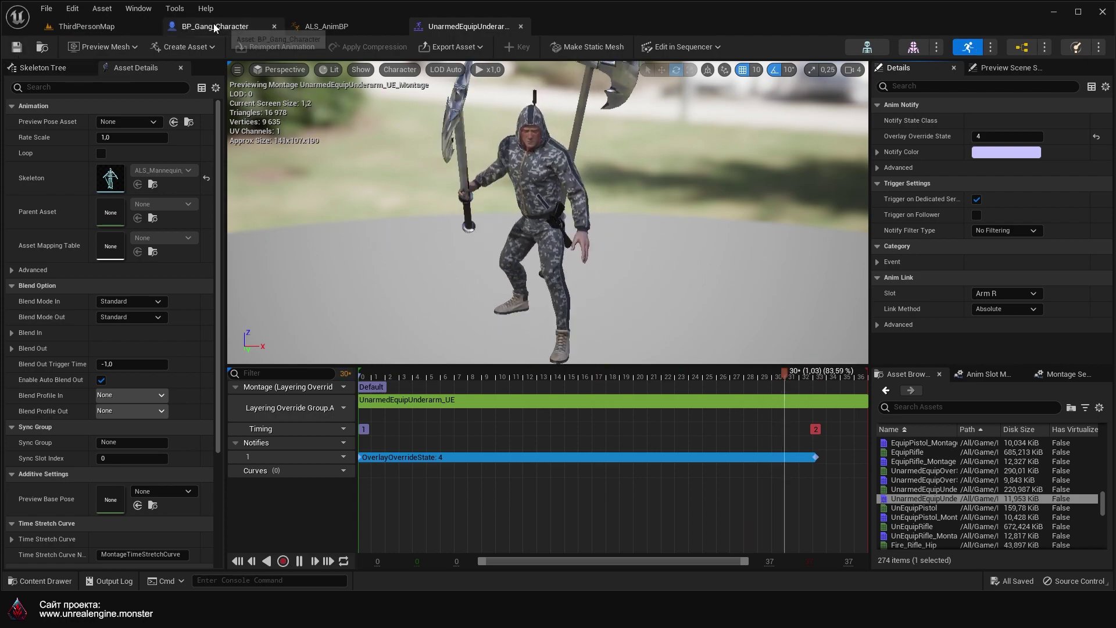
pyautogui.click(86, 27)
pyautogui.click(260, 47)
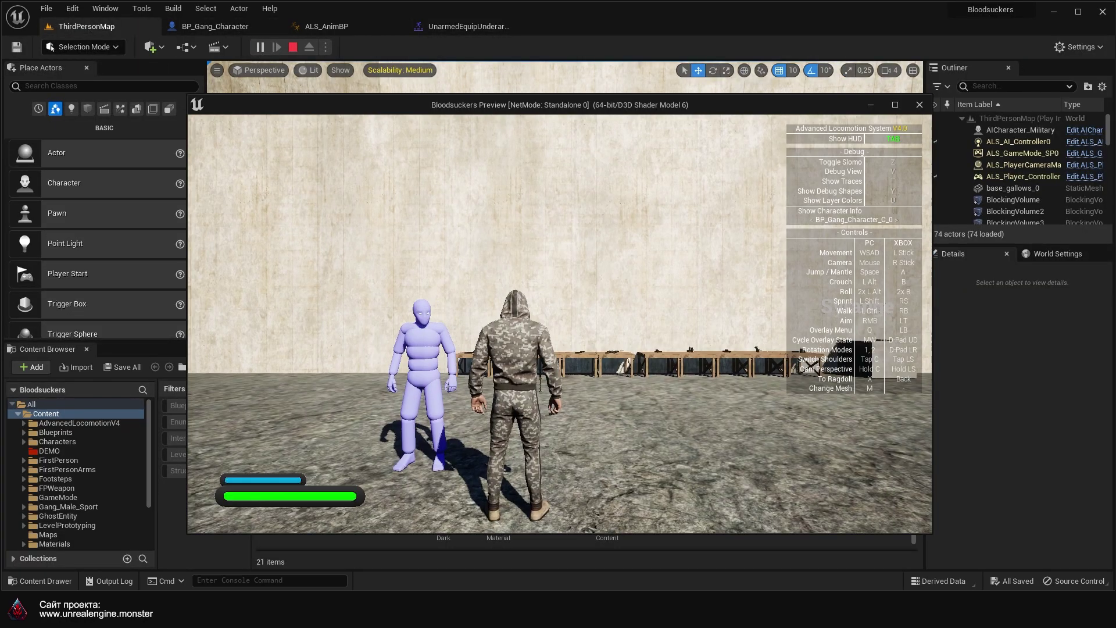
# Step: Run the character toward the gallows and swing the axe three times near the dark wall
pyautogui.press('e')
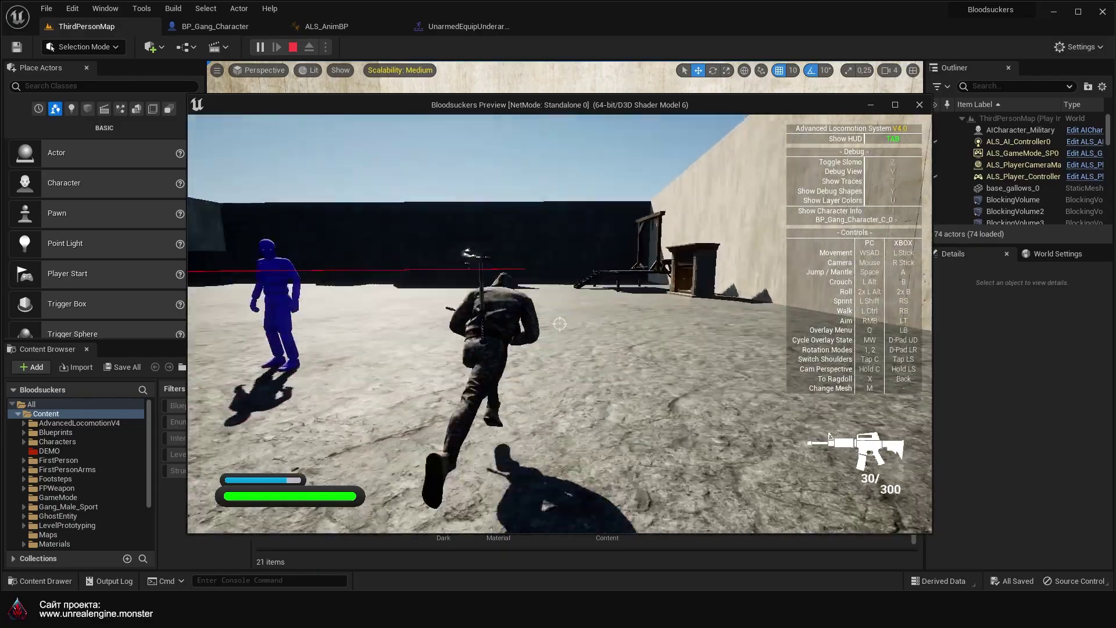
pyautogui.press('w')
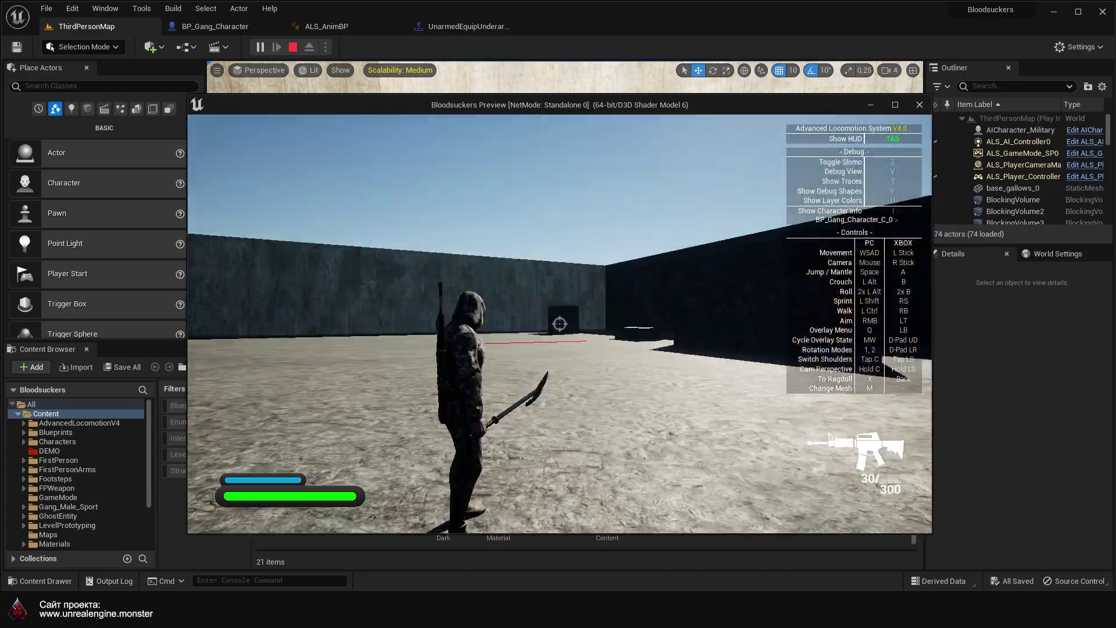
pyautogui.click(829, 436)
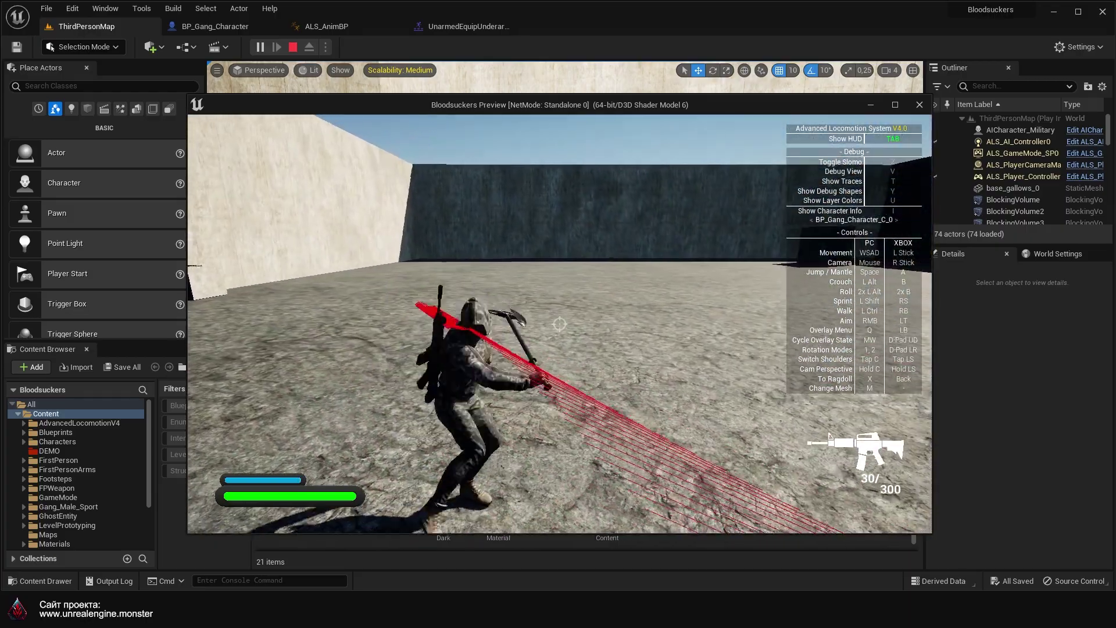
pyautogui.click(830, 436)
pyautogui.click(829, 436)
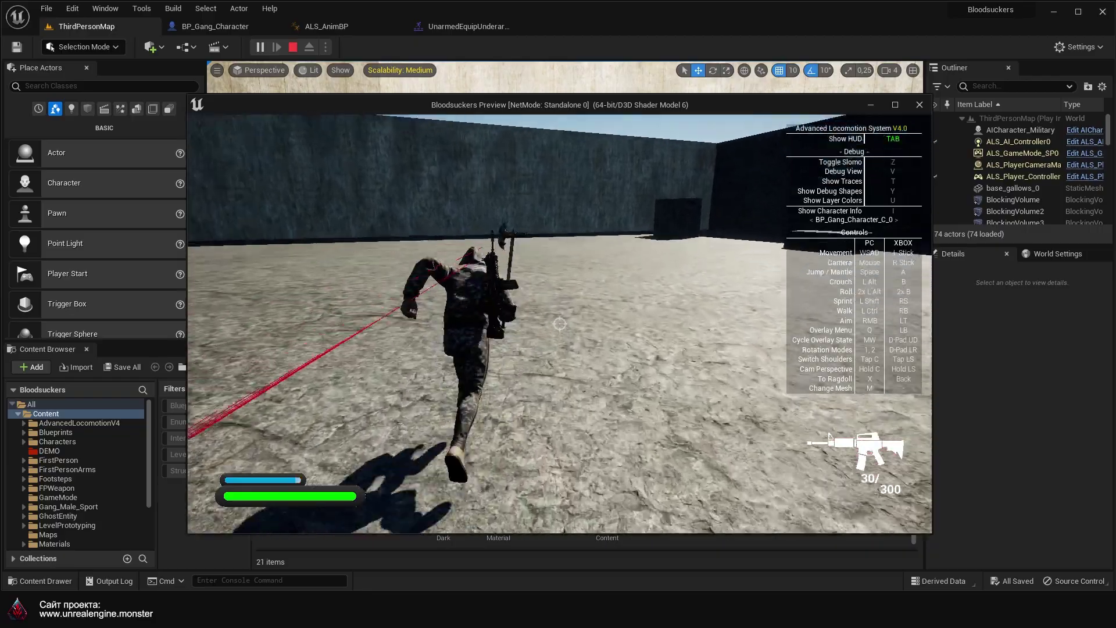